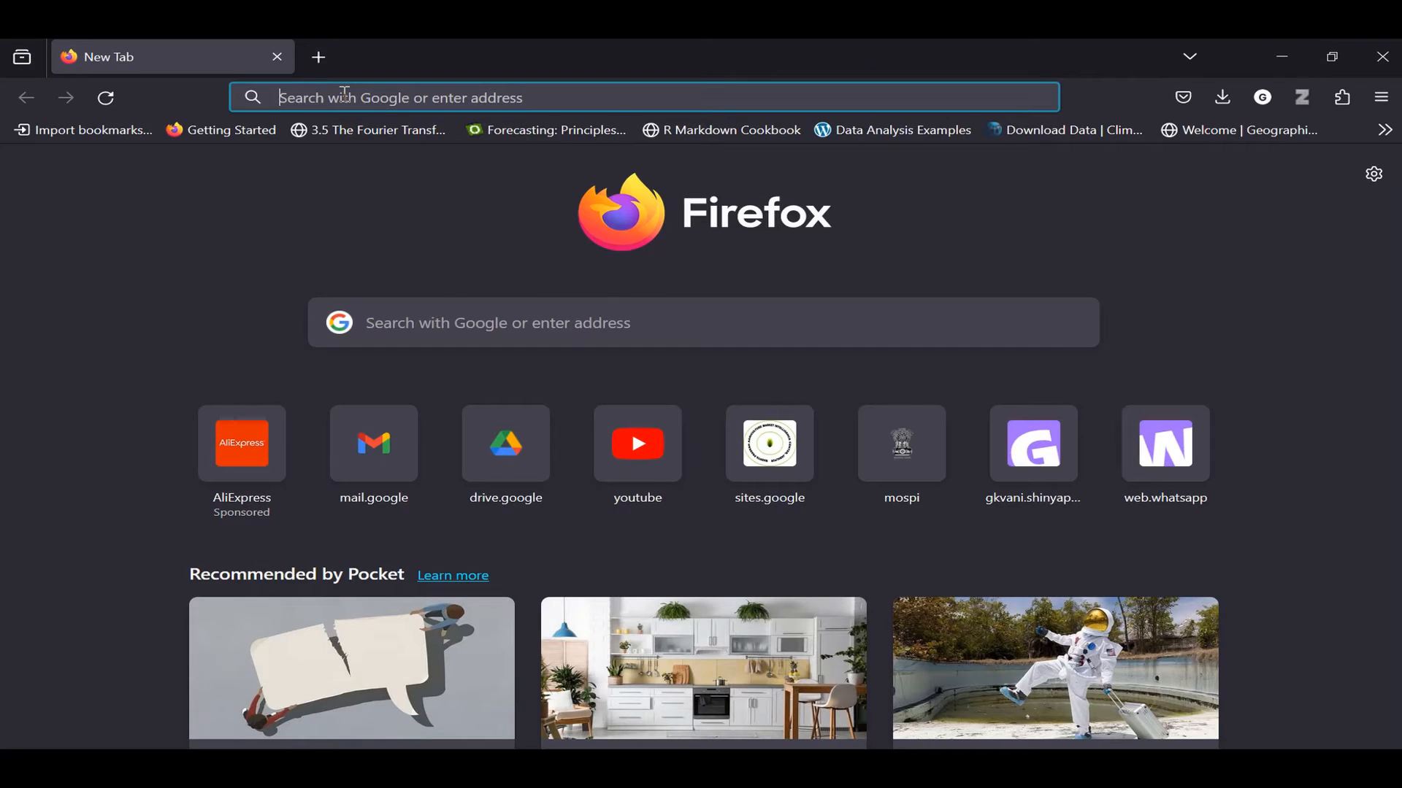
Step: Open the website mospi.gov.in and dismiss the Data Catalogue pop-up
left_click(345, 95)
type("mospi.gov.in/")
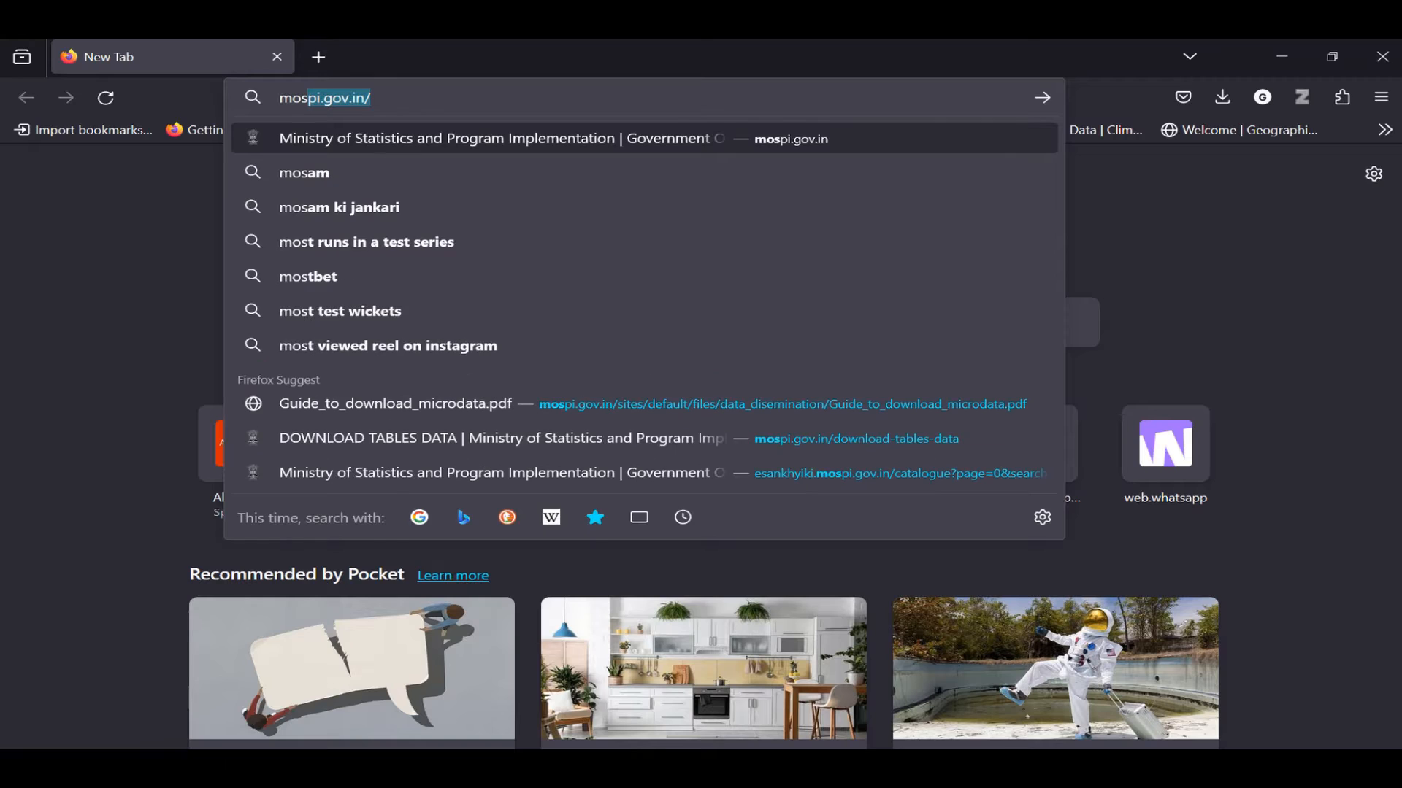
key("Return")
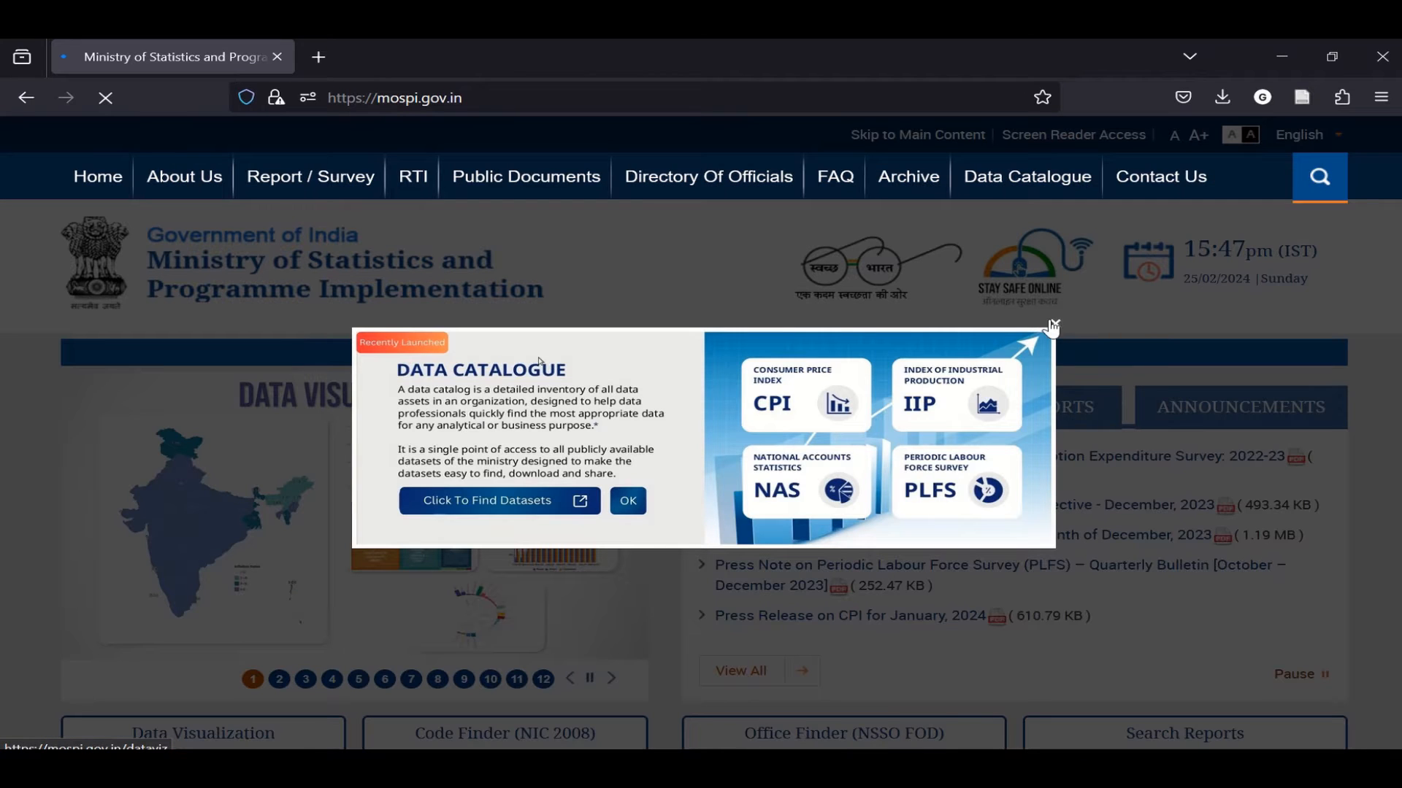
left_click(1053, 325)
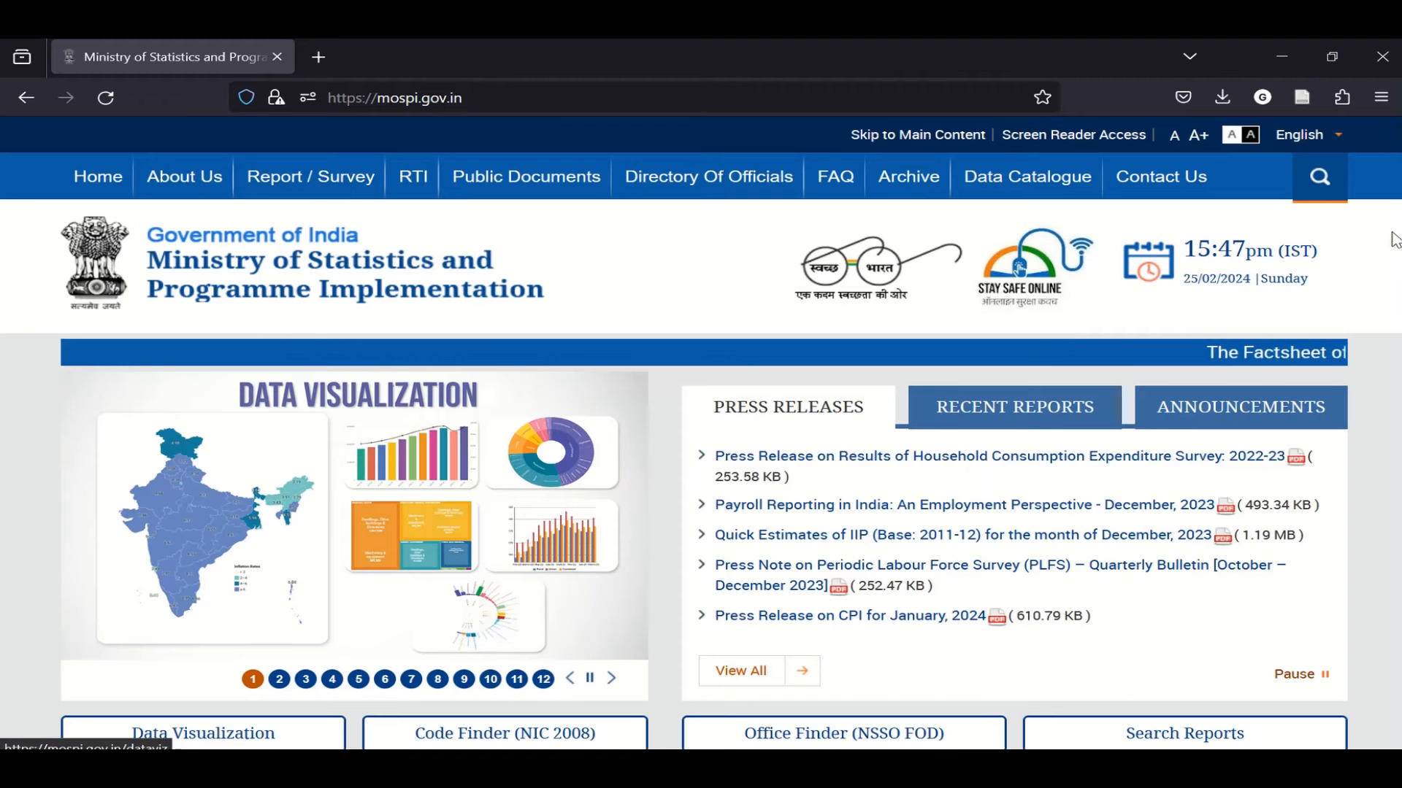
Step: Go to the site's Download Tables/Data page and open the National Data Archive from it
scroll(1387, 365, "down", 5)
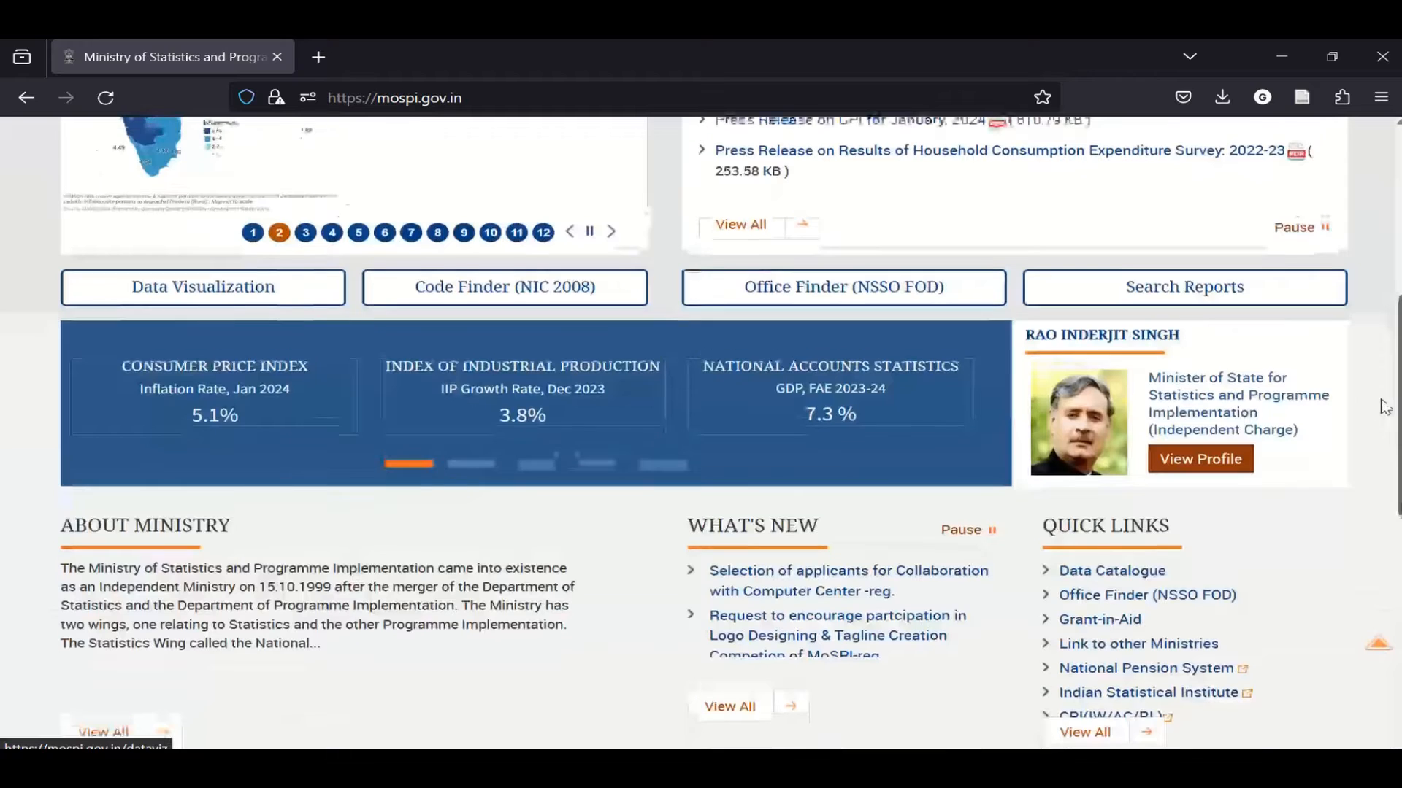
scroll(1385, 408, "down", 5)
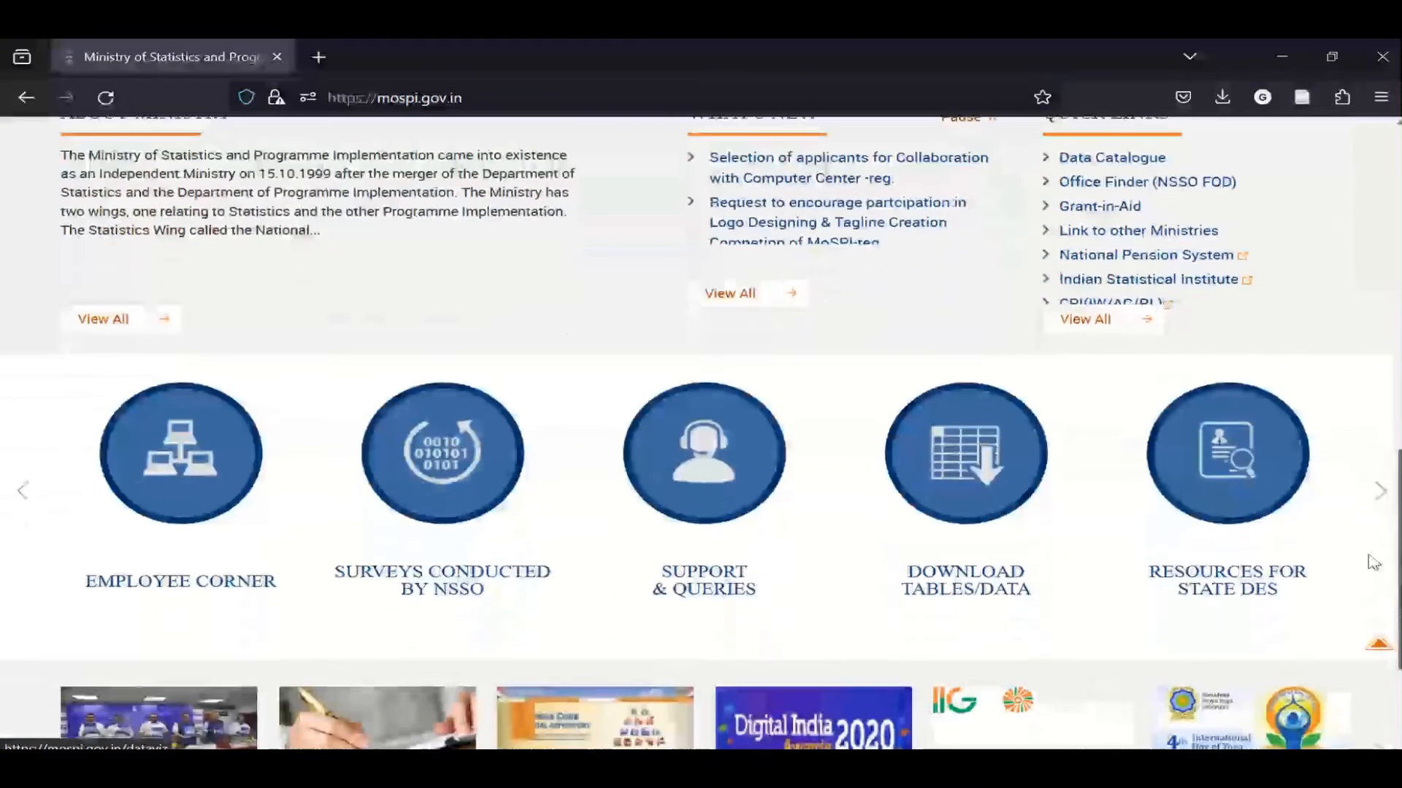
left_click(969, 494)
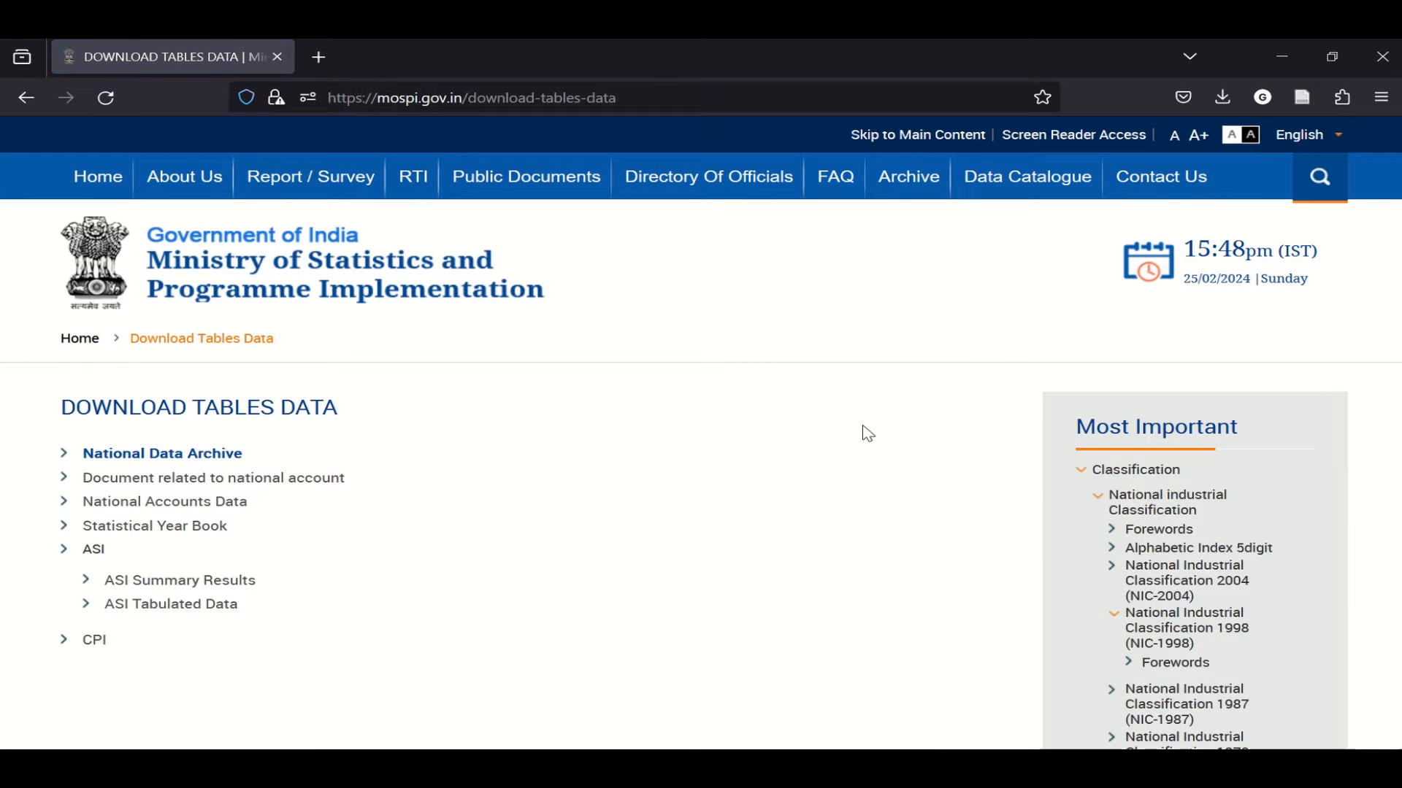
left_click(169, 455)
left_click(673, 450)
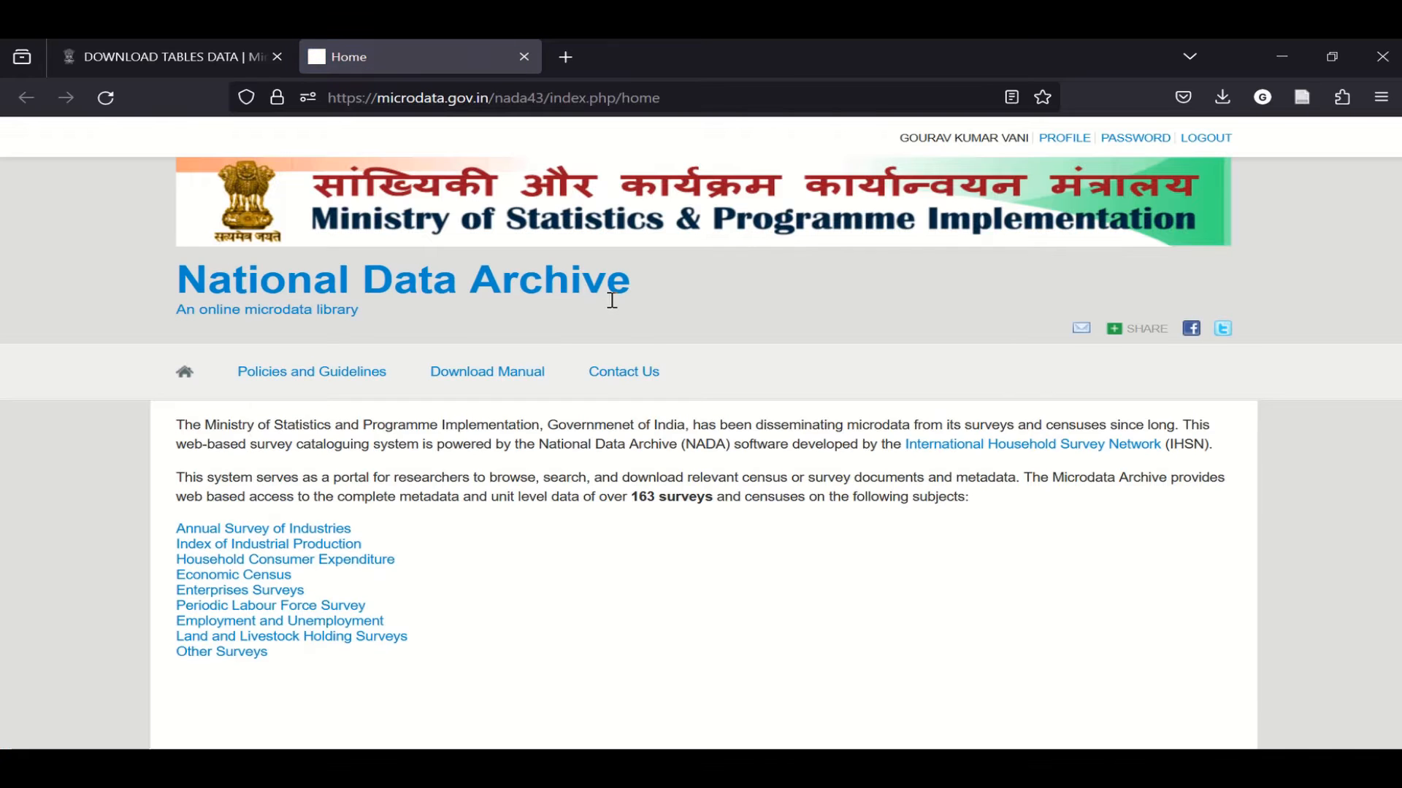
Step: Browse the Annual Survey of Industries datasets and open the 2016-17 study
left_click(336, 530)
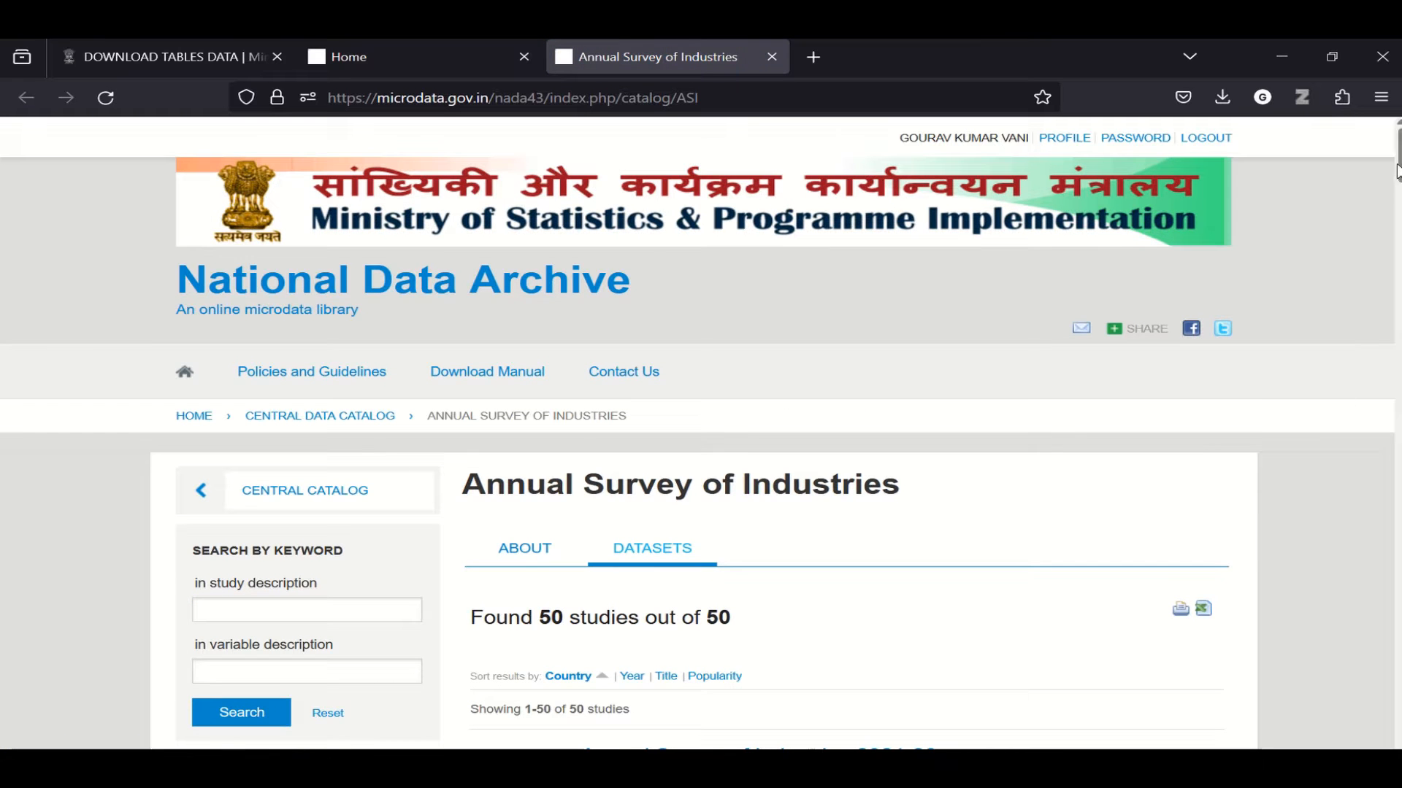
scroll(1398, 172, "down", 8)
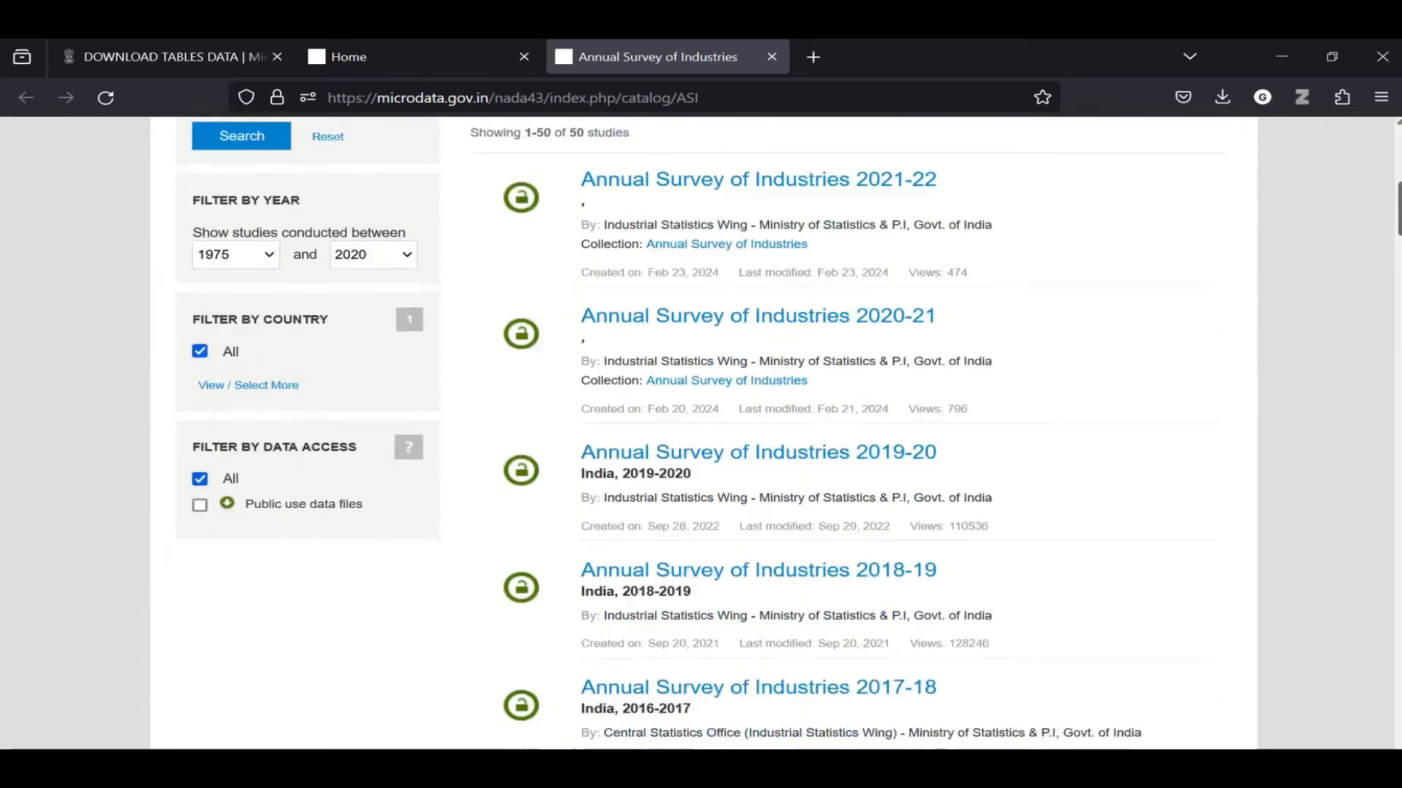
scroll(1397, 208, "down", 4)
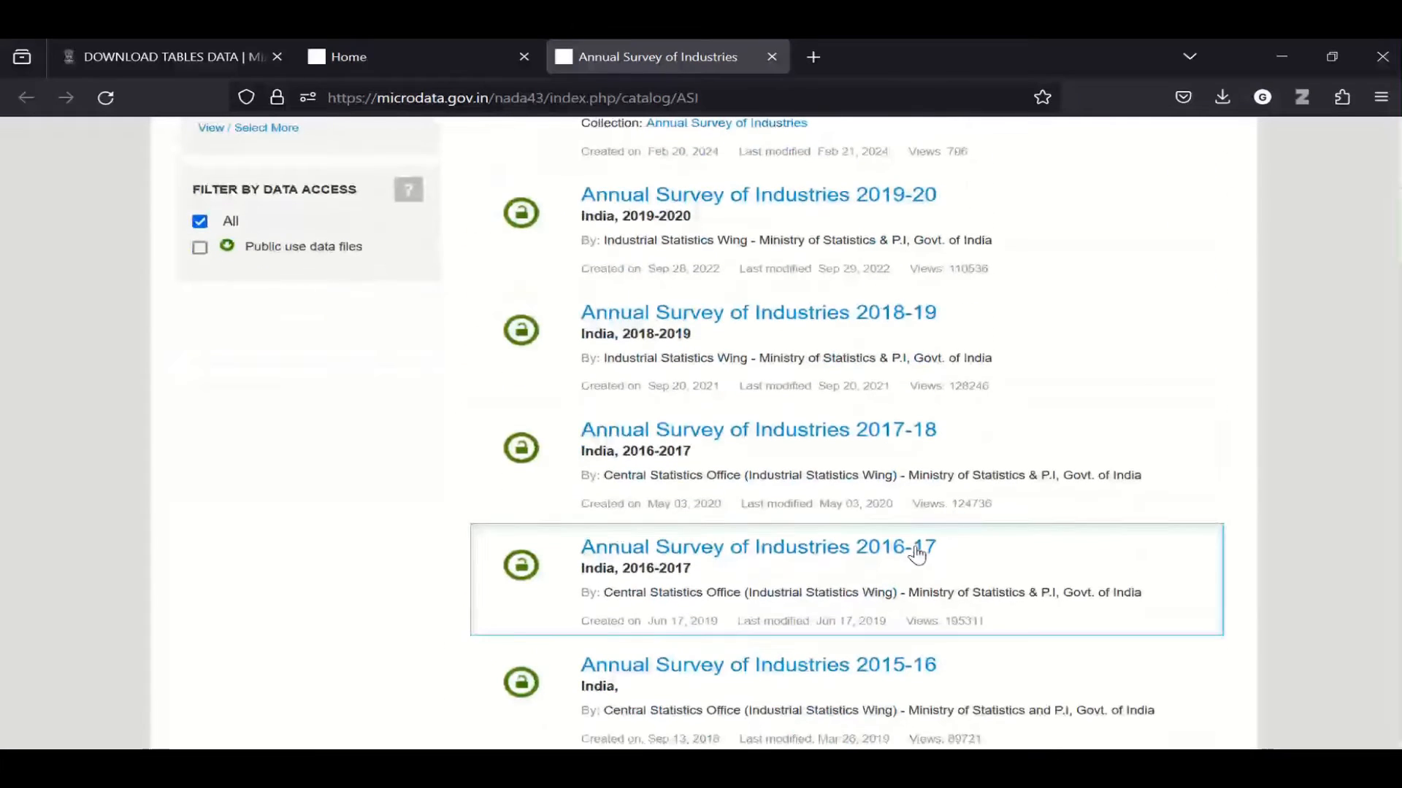
left_click(919, 559)
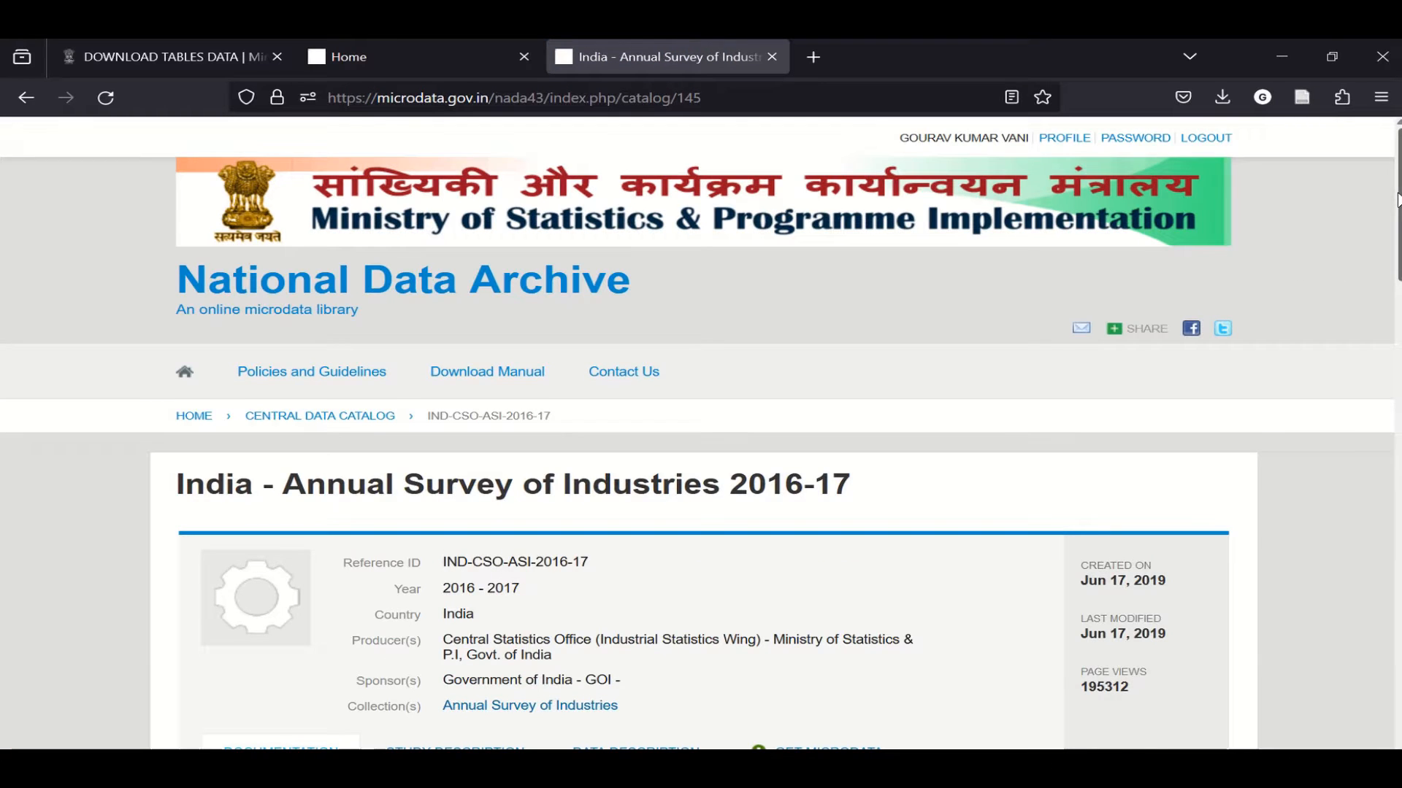
Step: Download the ASI201617Study data file from the study's microdata section
left_click_drag(1397, 197, 1386, 303)
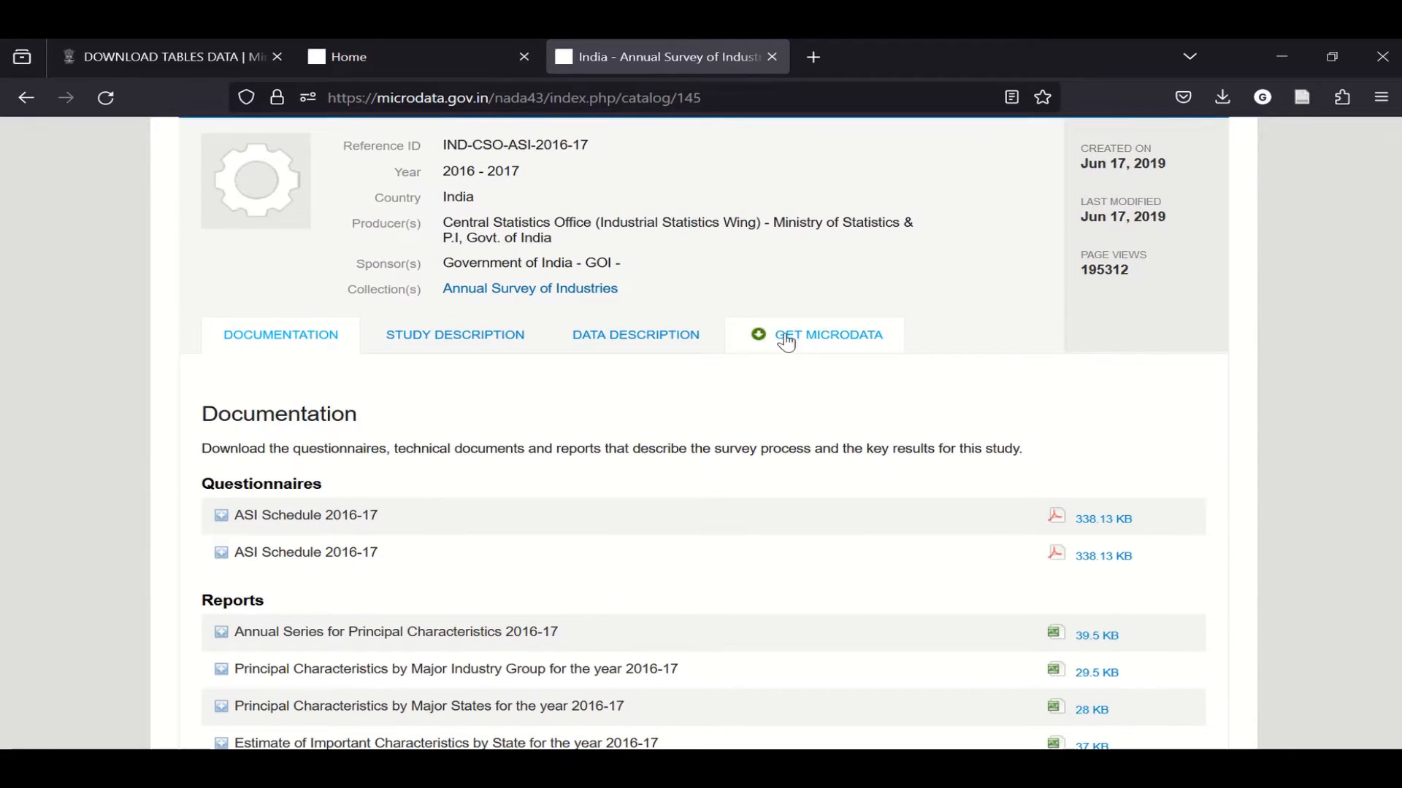
left_click(810, 340)
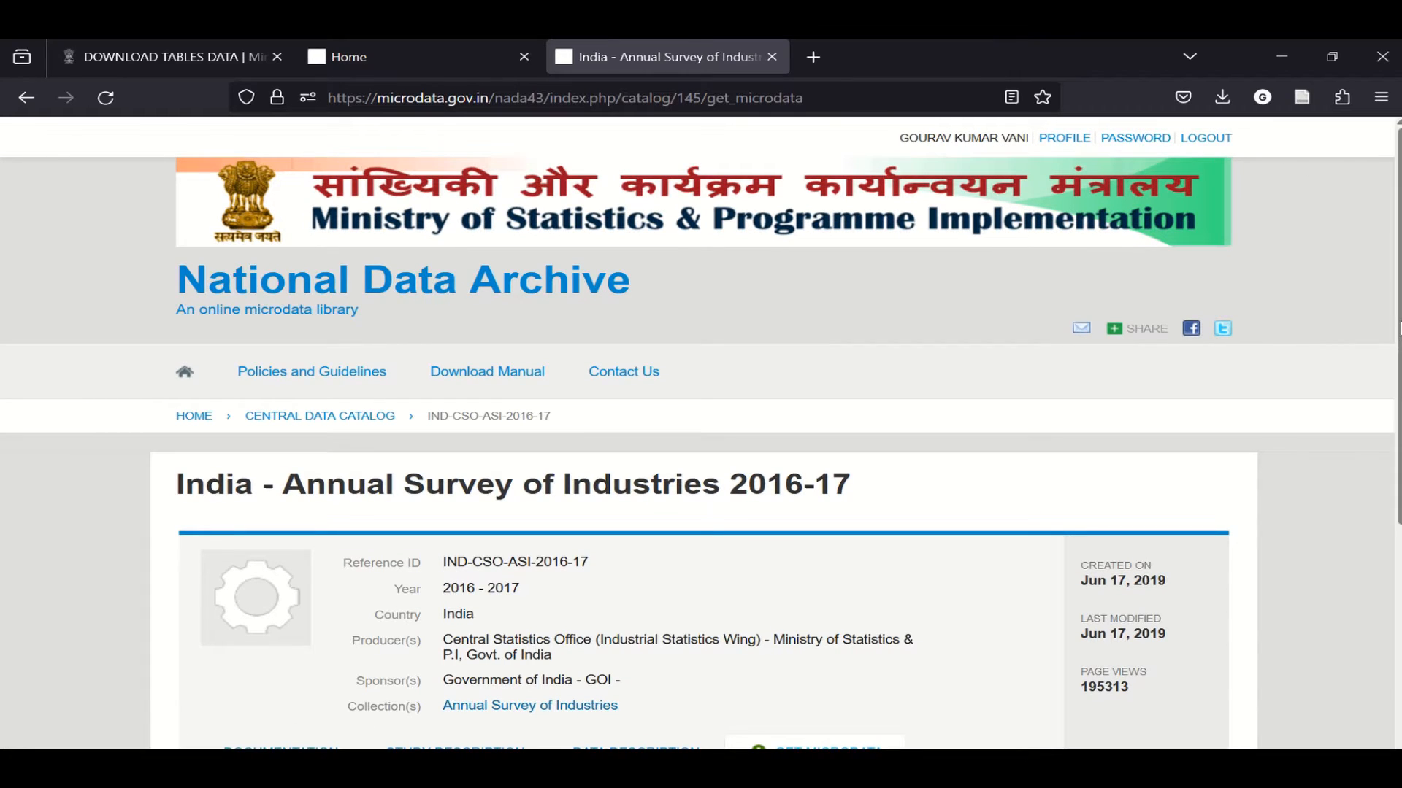
scroll(1389, 380, "down", 2)
scroll(1387, 394, "down", 4)
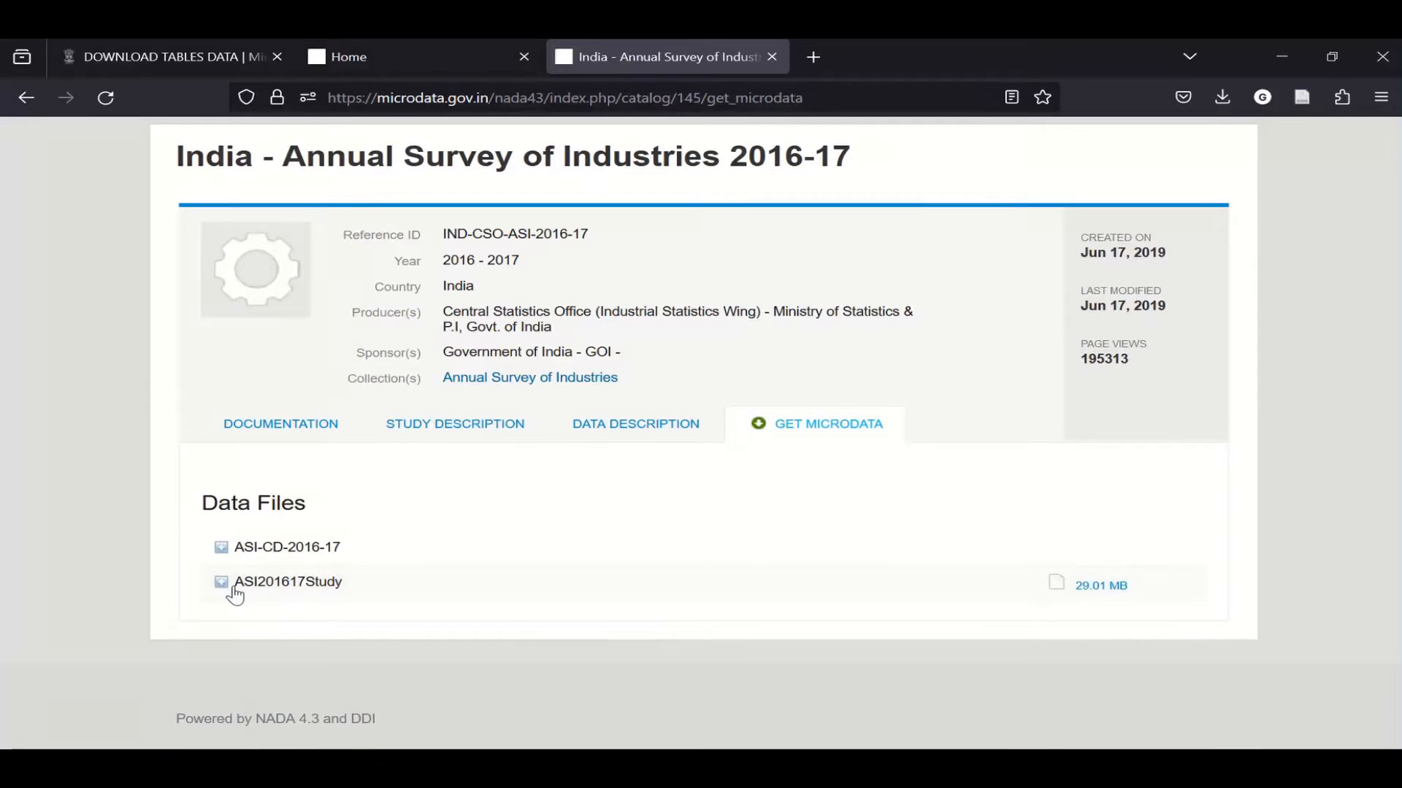
left_click(224, 586)
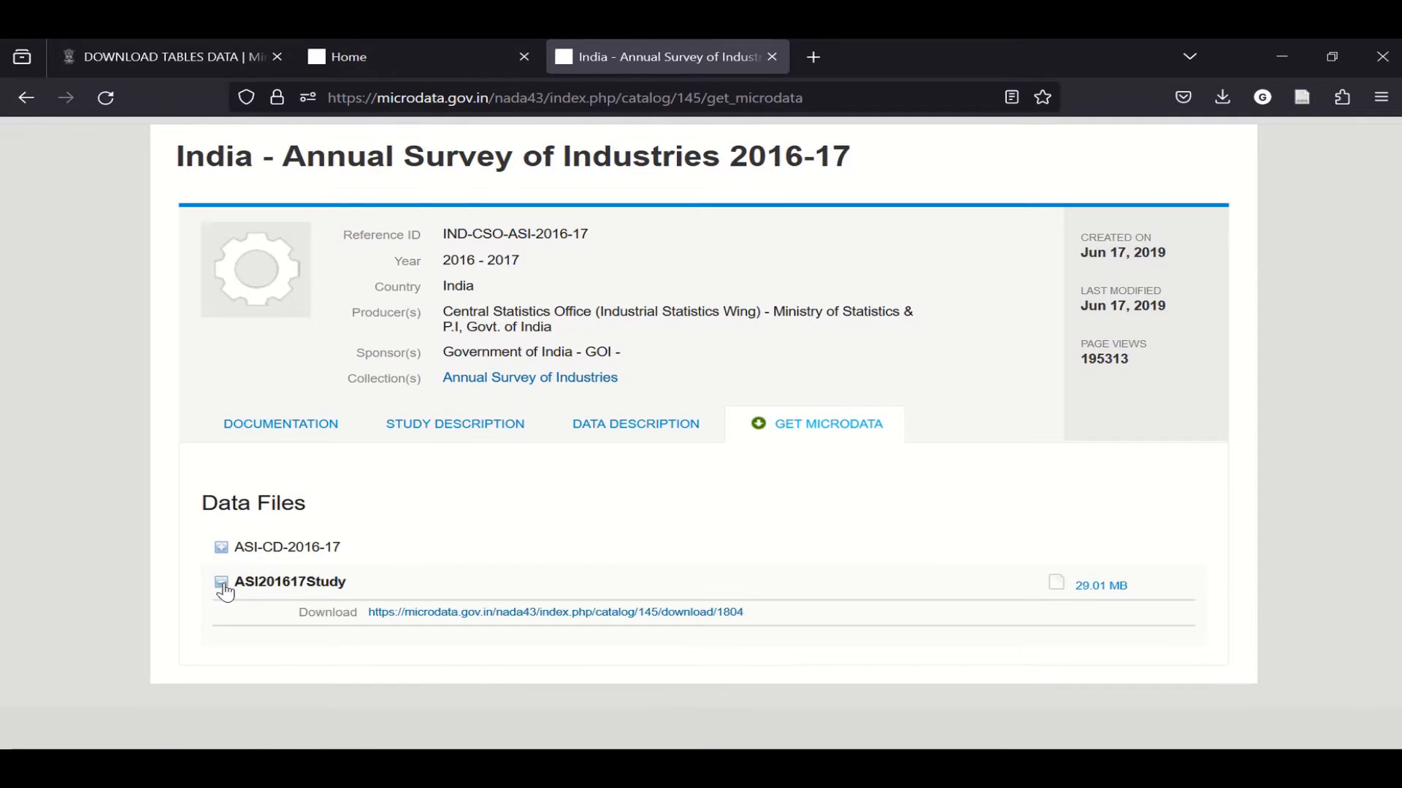
left_click(449, 616)
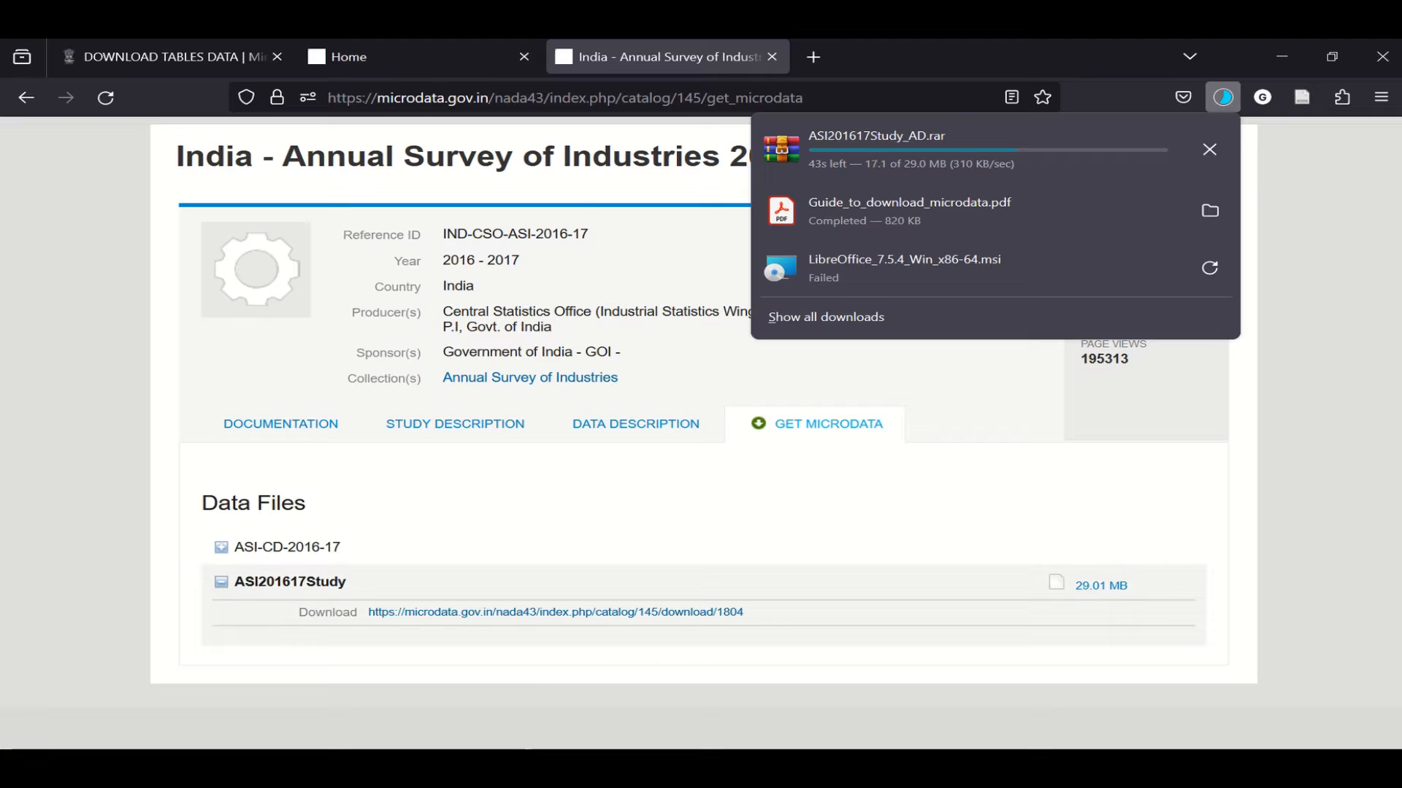
Step: Switch to File Explorer, open the ASI201617Study_AD archive from the NSSO Data Extraction folder in WinRAR, and dismiss the extra WinRAR window
left_click(540, 767)
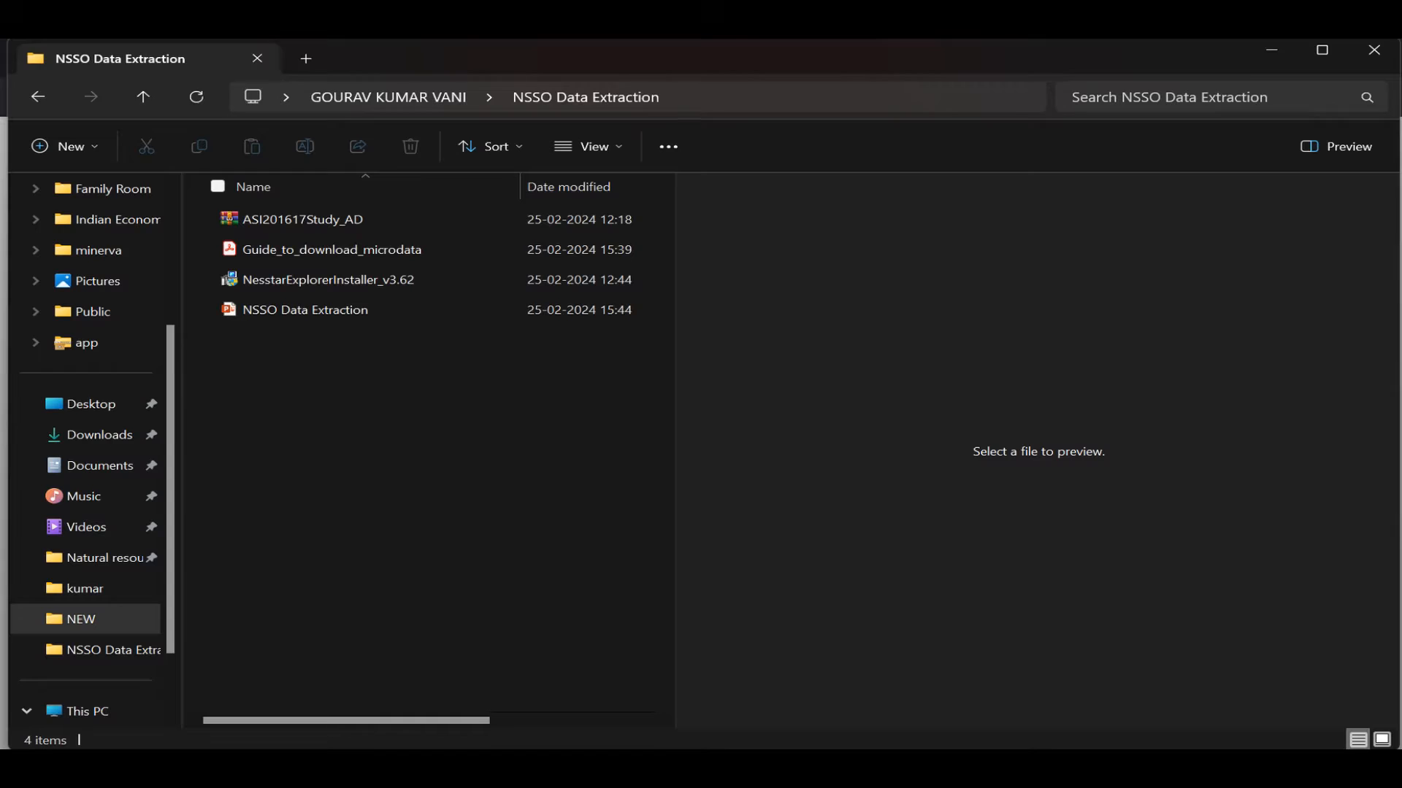
left_click(371, 219)
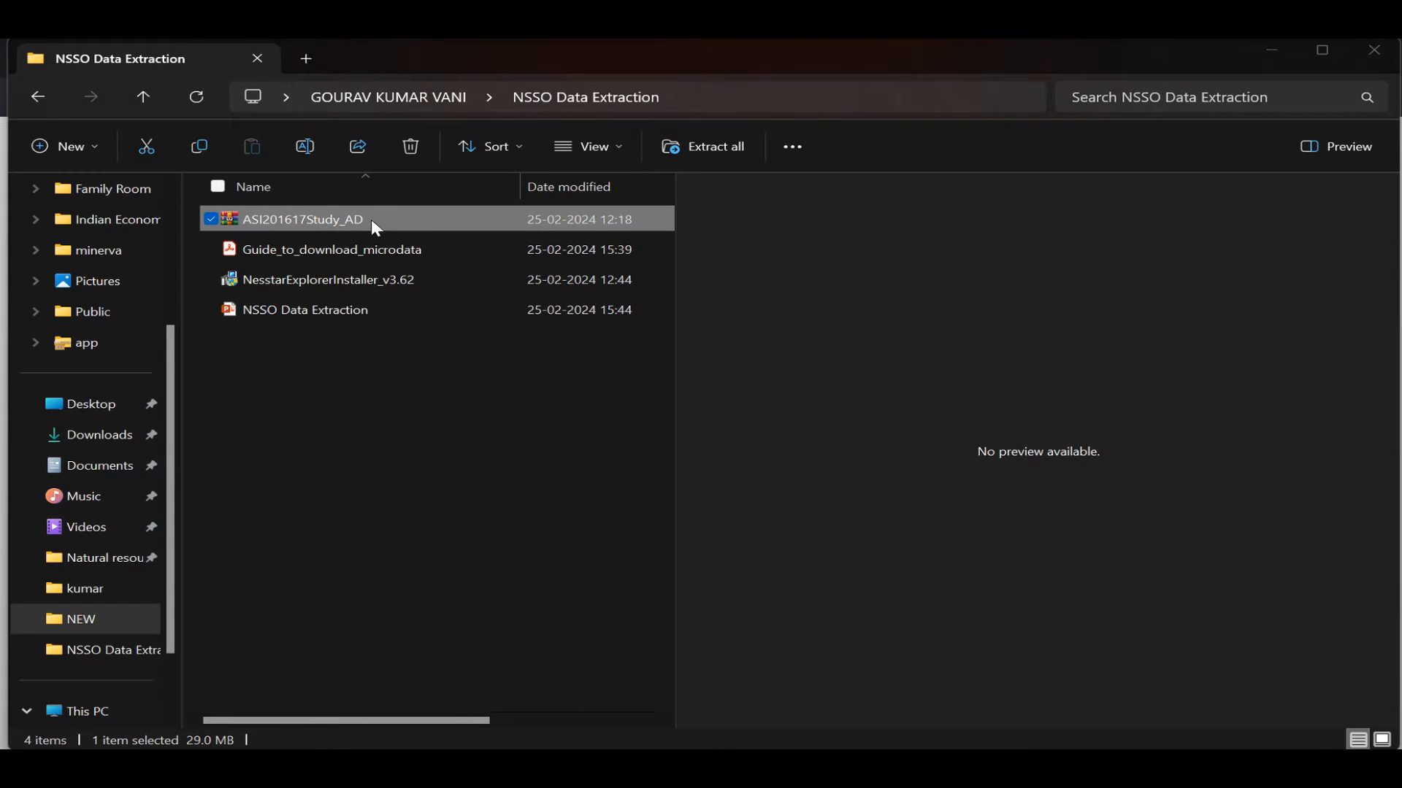
double_click(371, 219)
double_click(406, 263)
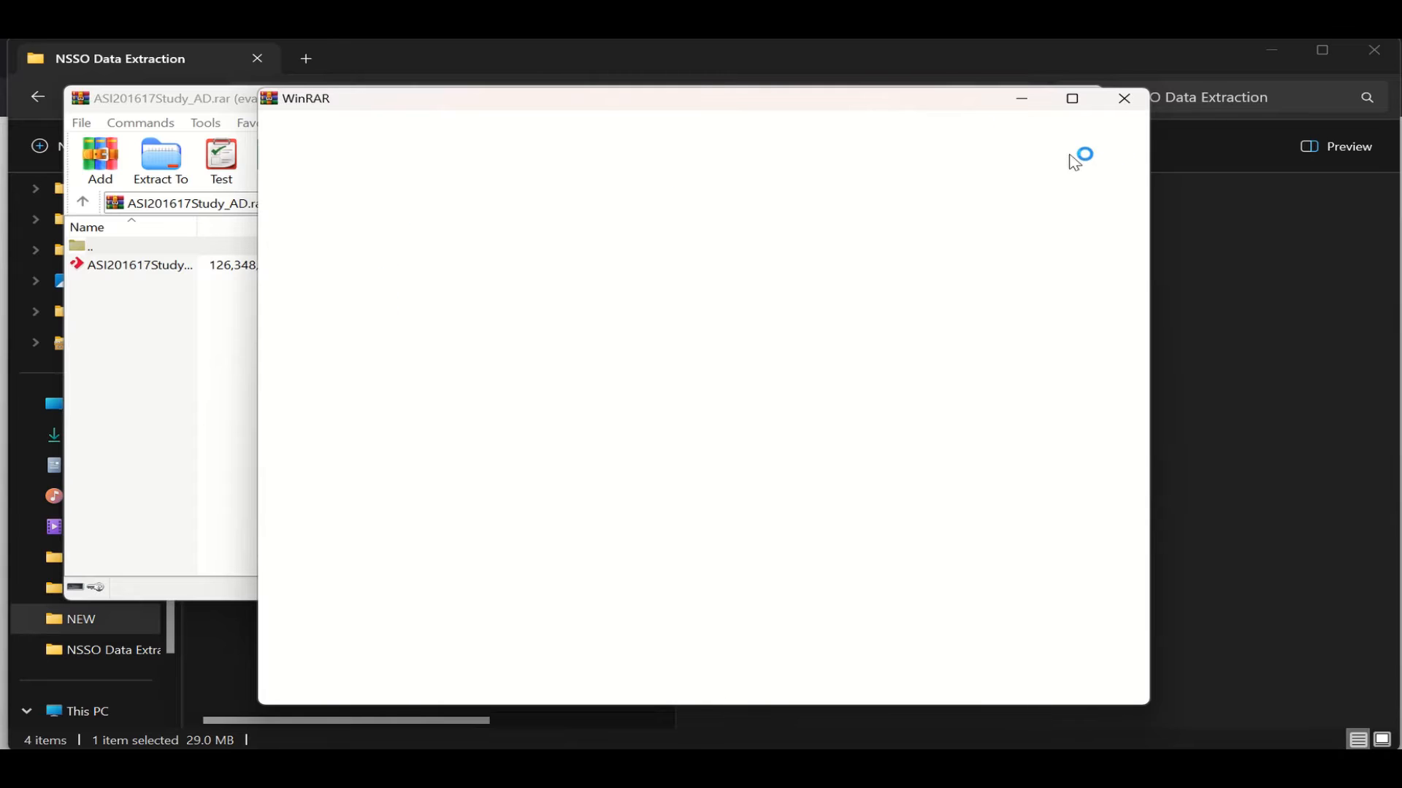
left_click(1124, 97)
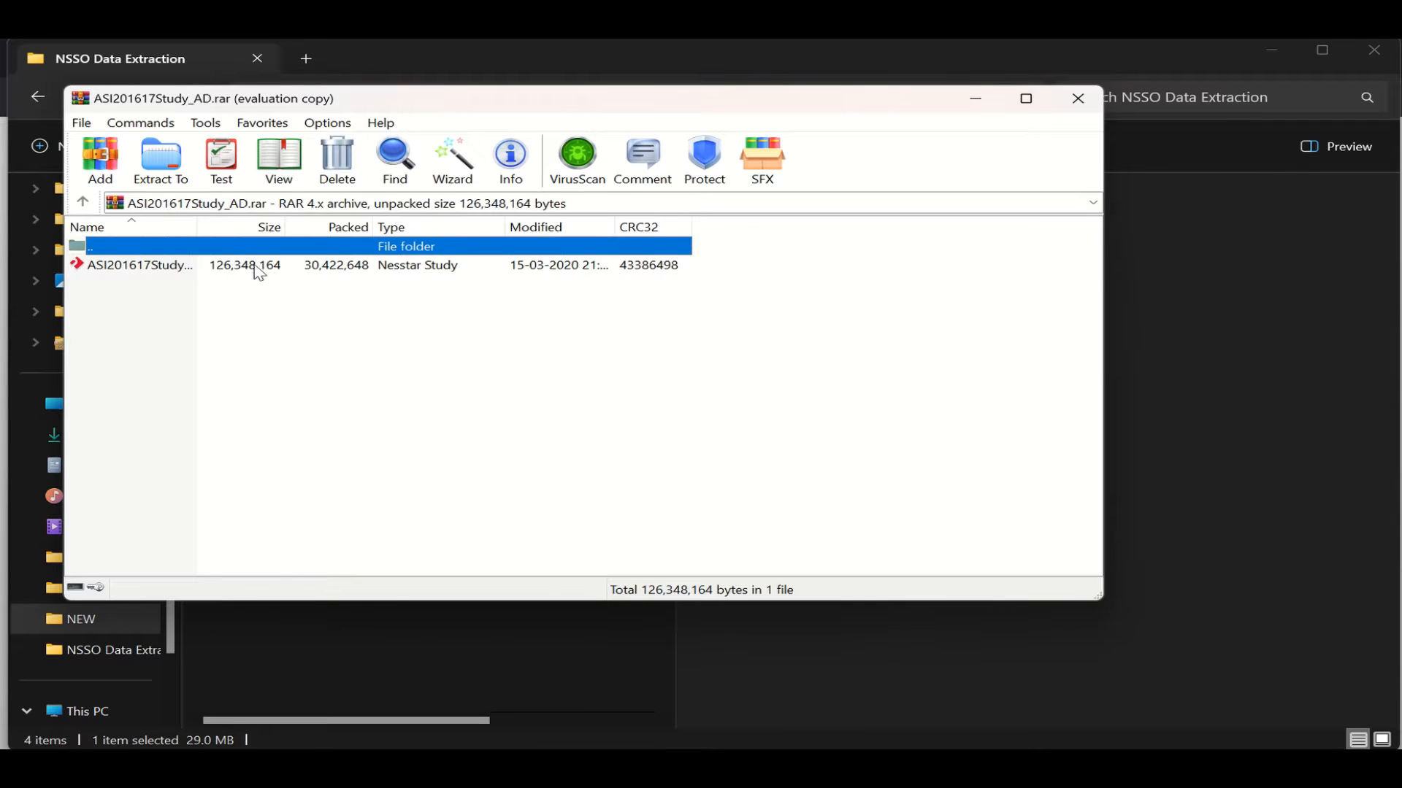
Step: Extract the Nesstar study file into an ASI201617Study_AD folder inside NSSO Data Extraction and close the archive
left_click(258, 272)
left_click(164, 164)
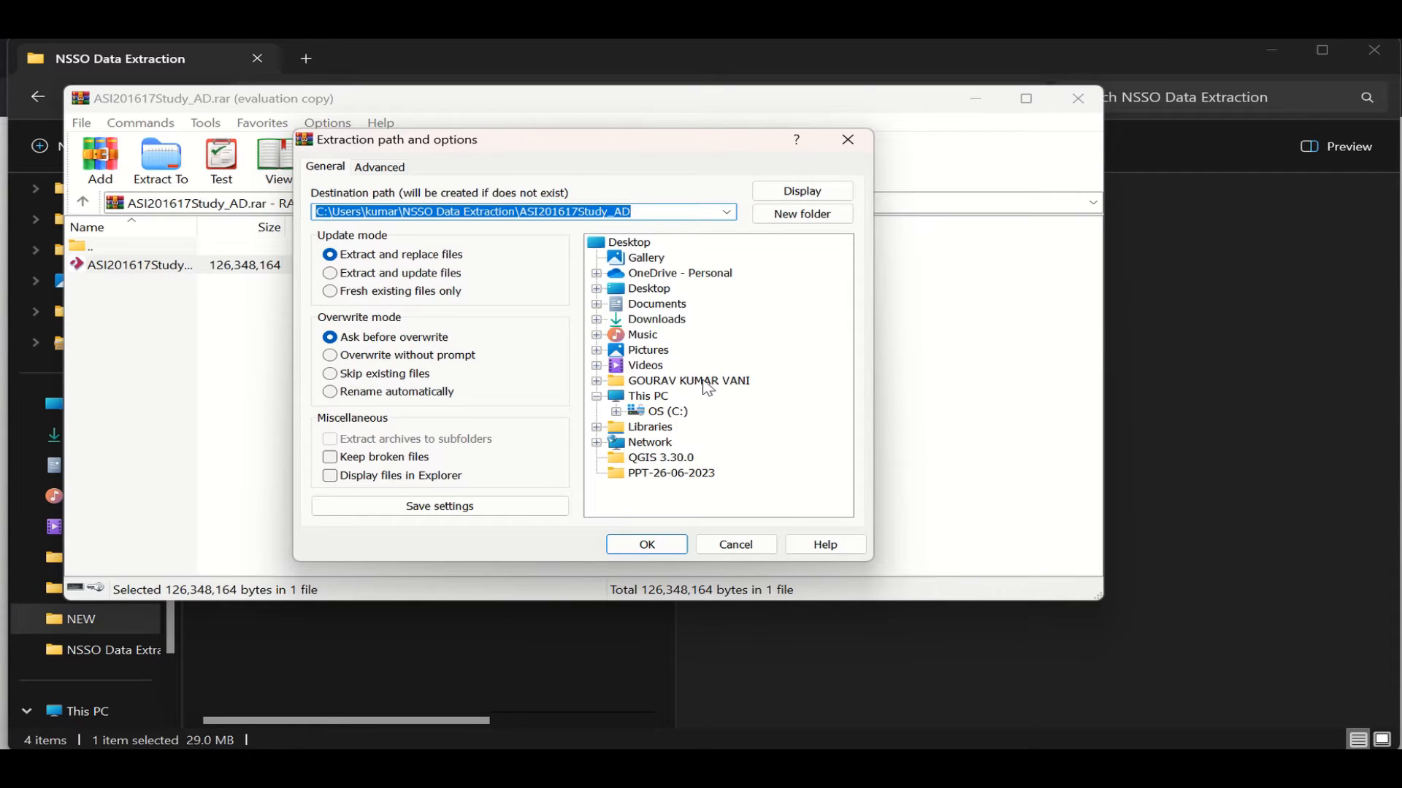
left_click(649, 546)
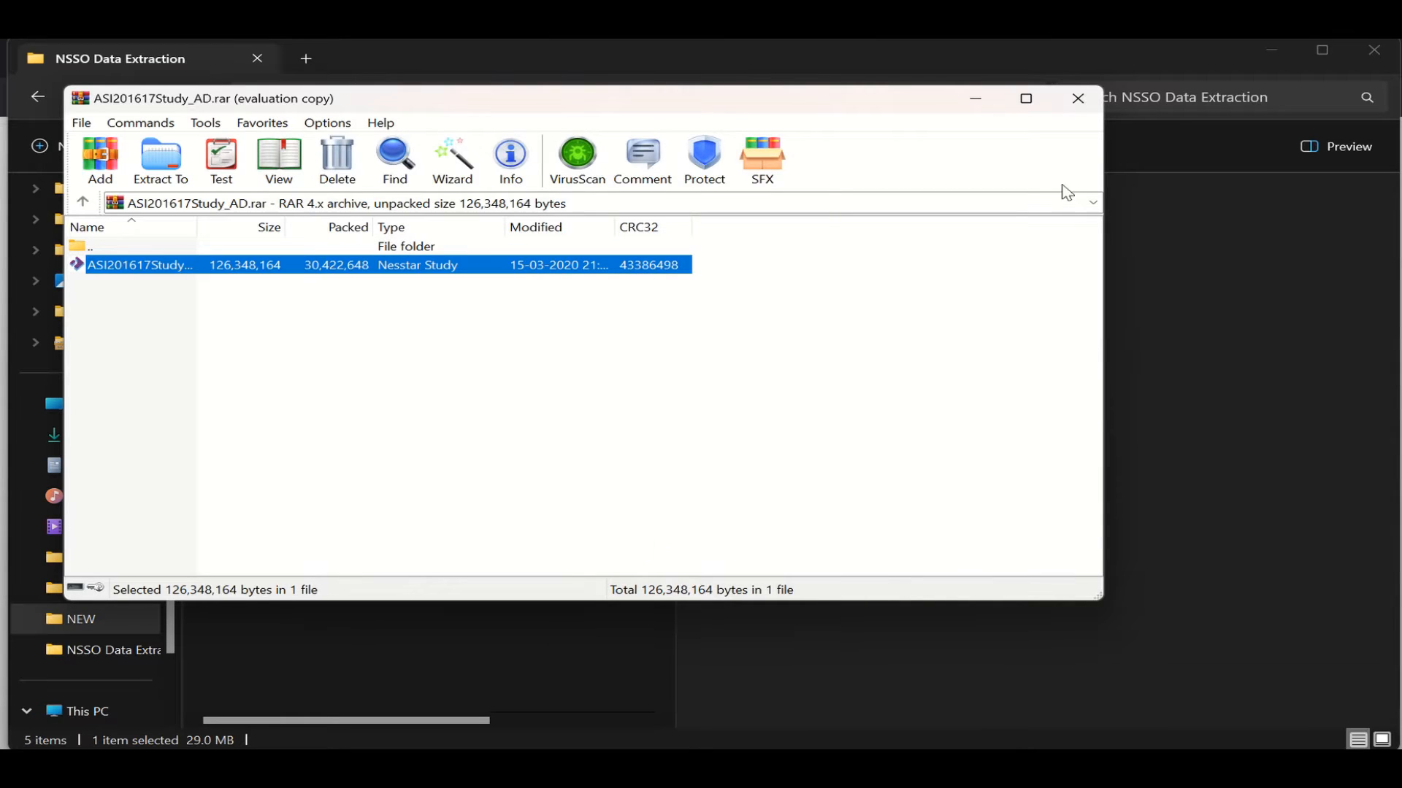
left_click(1077, 100)
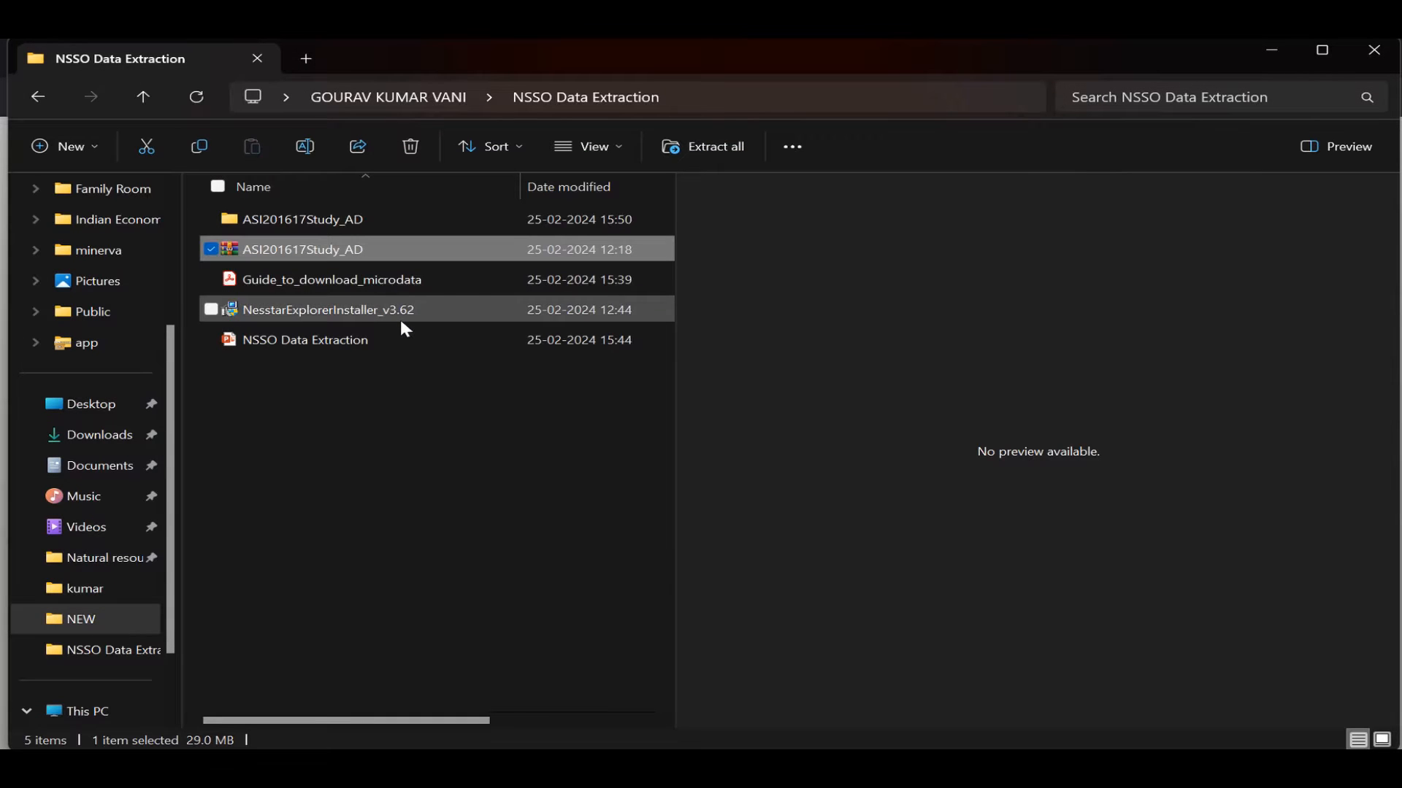
Step: Open the extracted ASI201617Study_AD study file in Nesstar Explorer
double_click(389, 219)
left_click(384, 219)
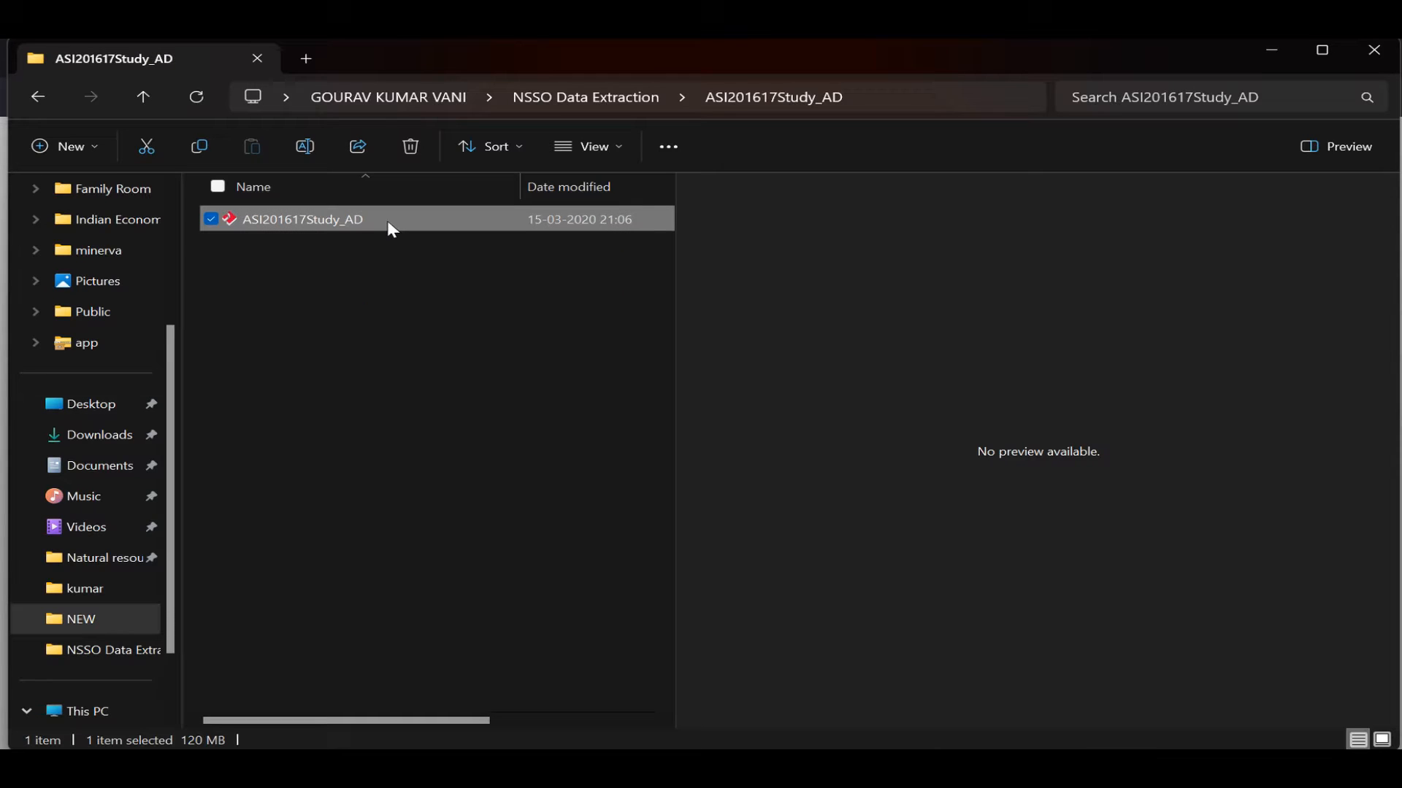
right_click(391, 229)
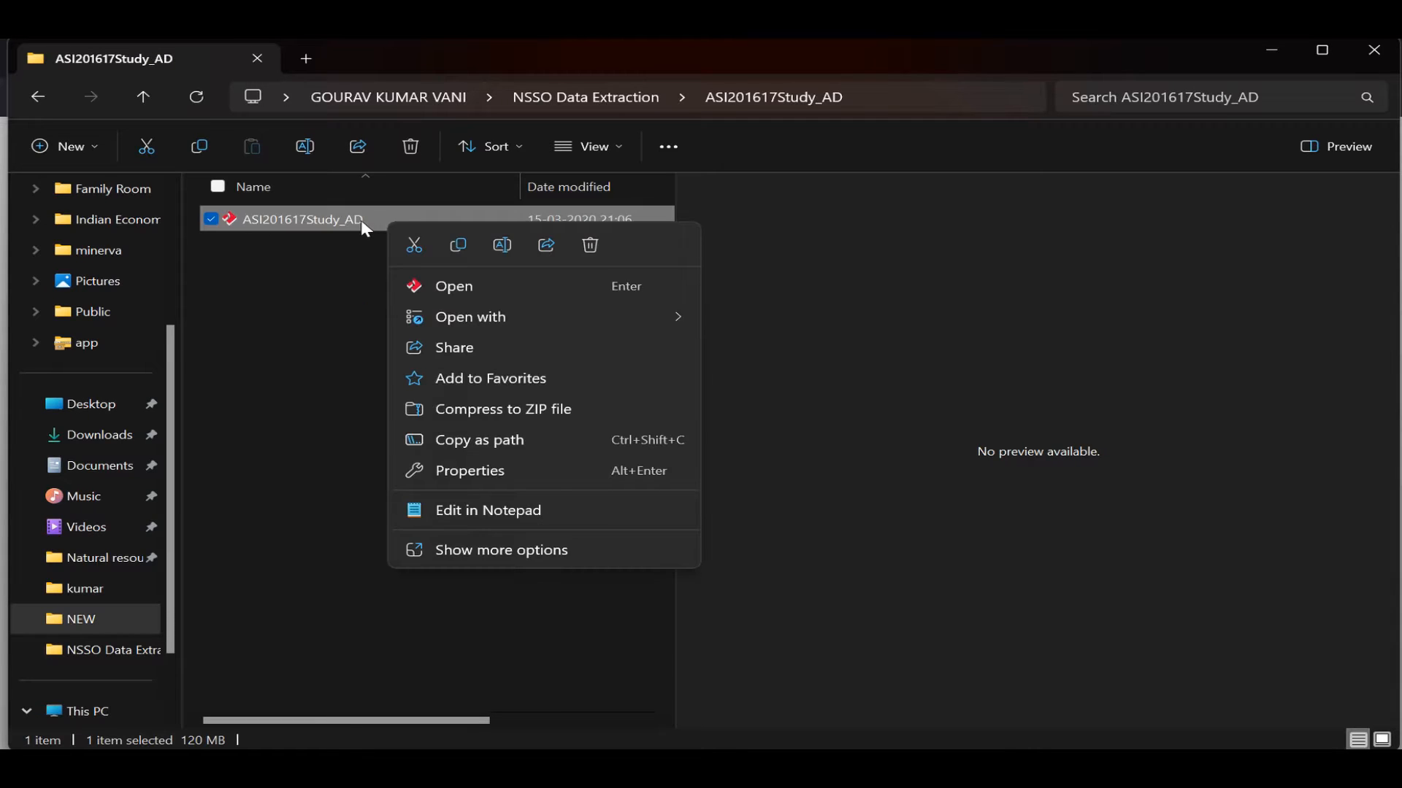
left_click(597, 296)
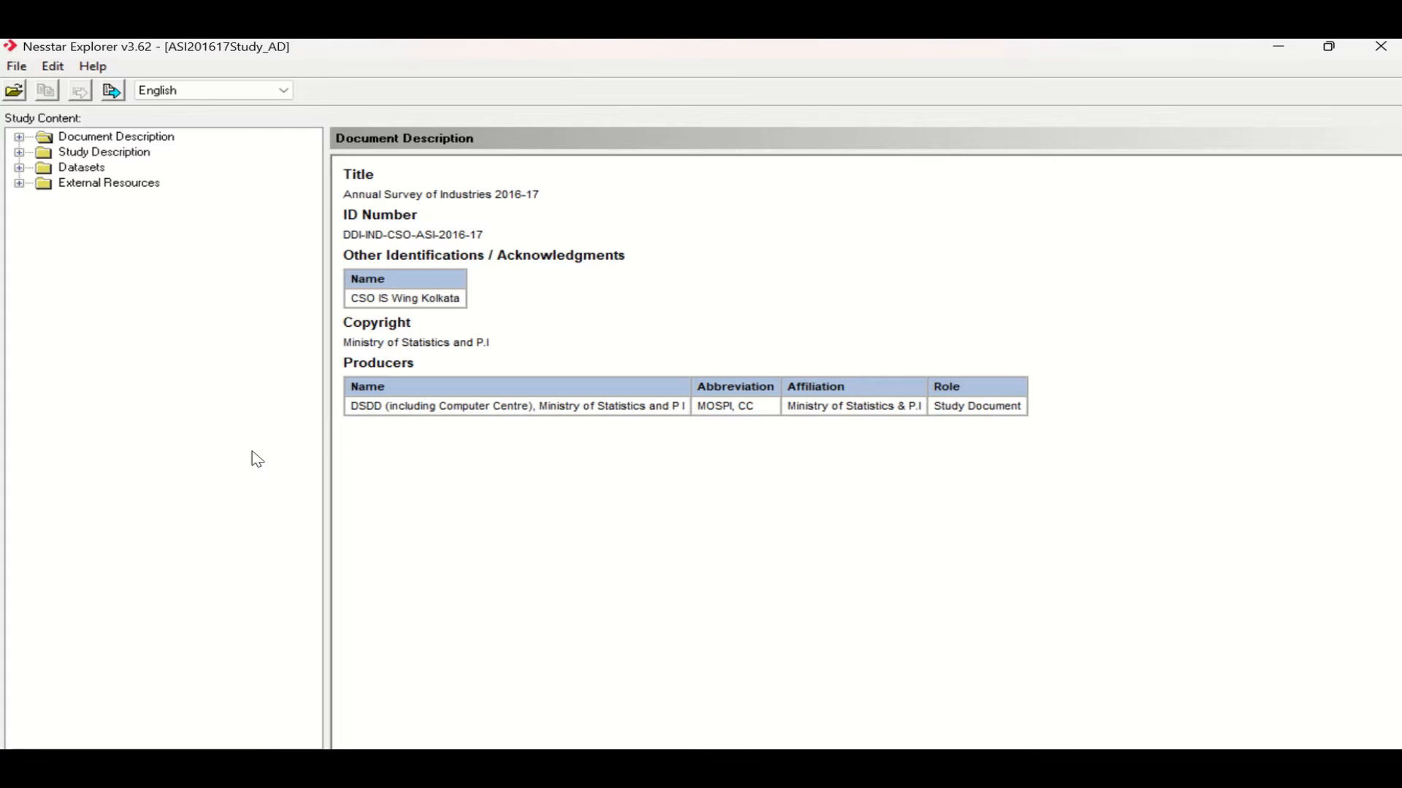
Step: Expand the variables of dataset blkA201617 and review the data and variable information for V1 - yr - Year
double_click(79, 172)
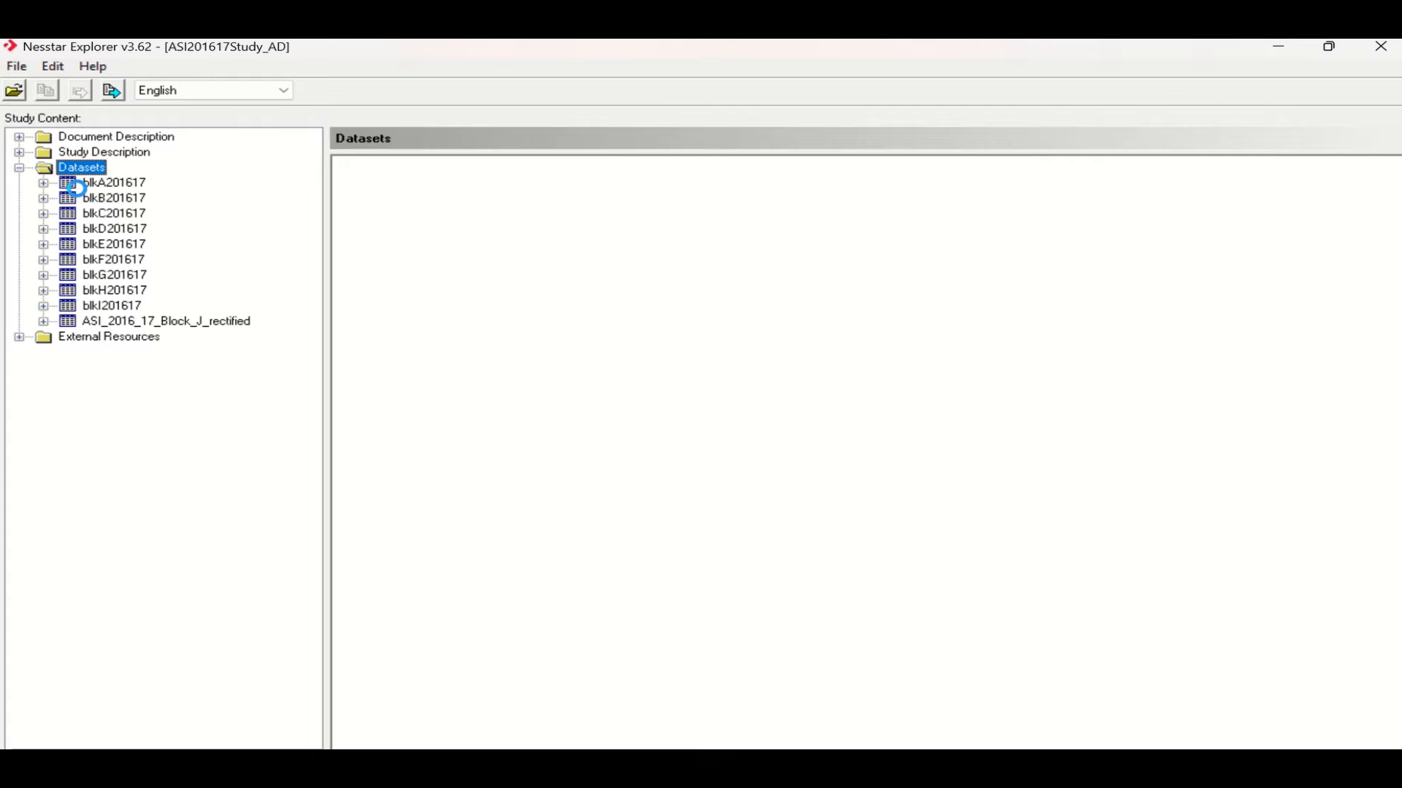
left_click(82, 183)
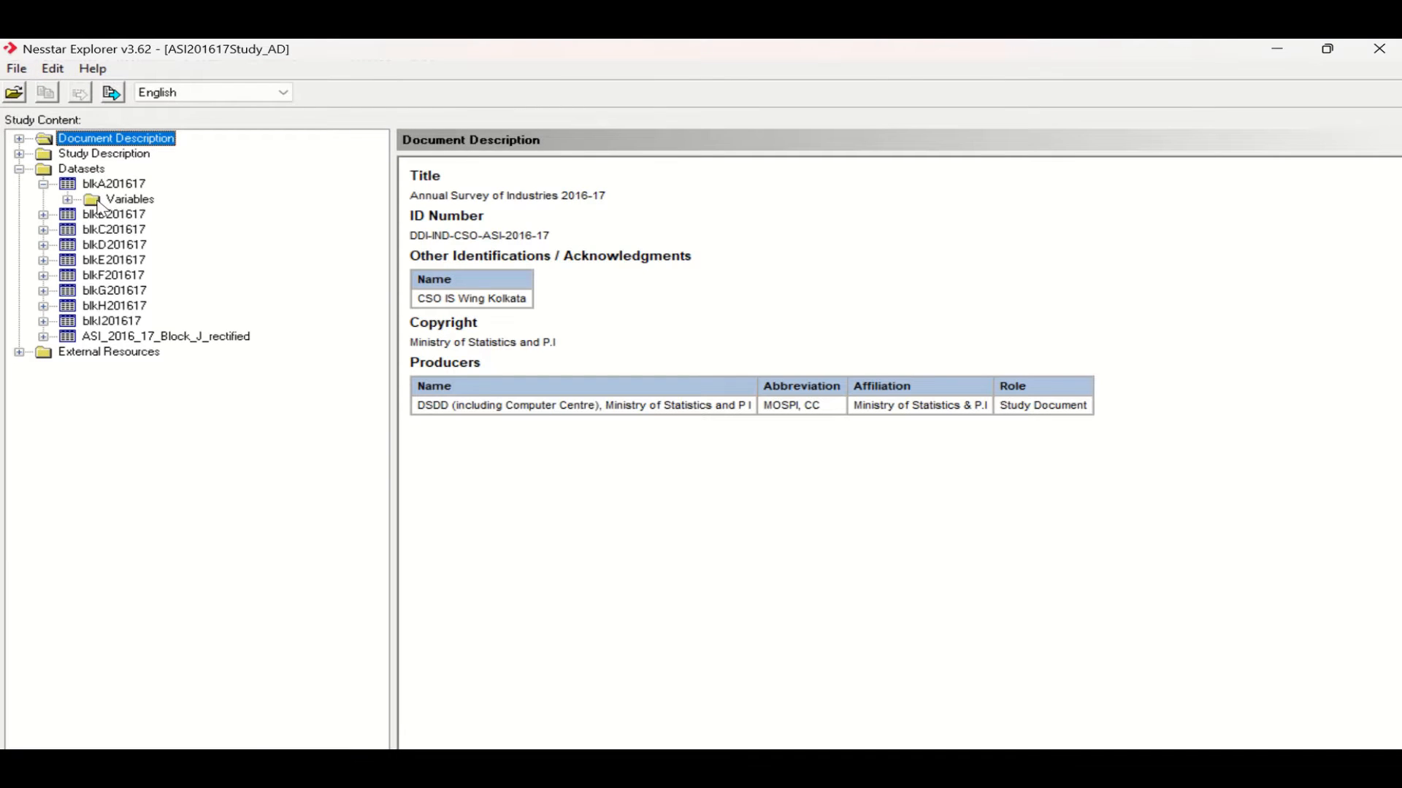
left_click(70, 199)
left_click(146, 216)
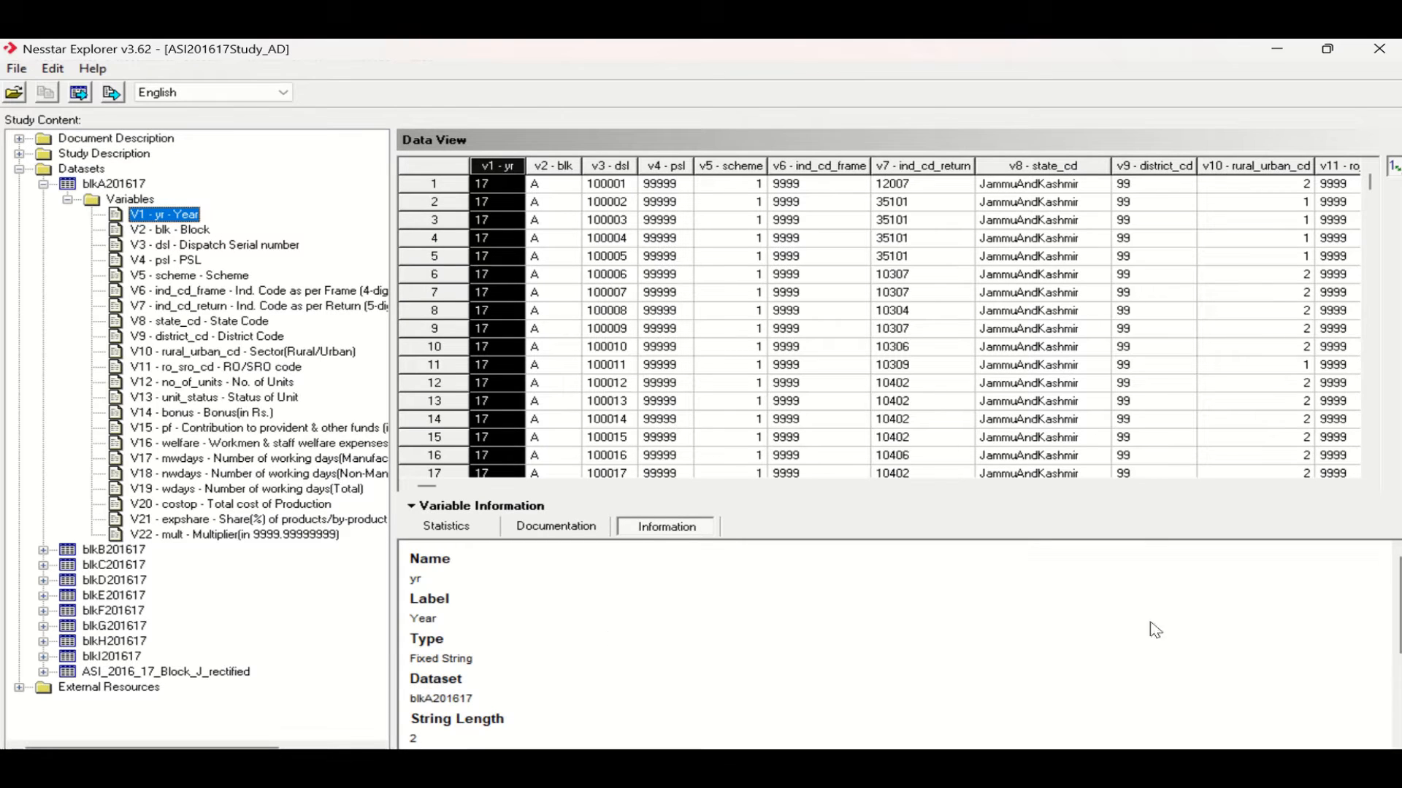
left_click(1396, 581)
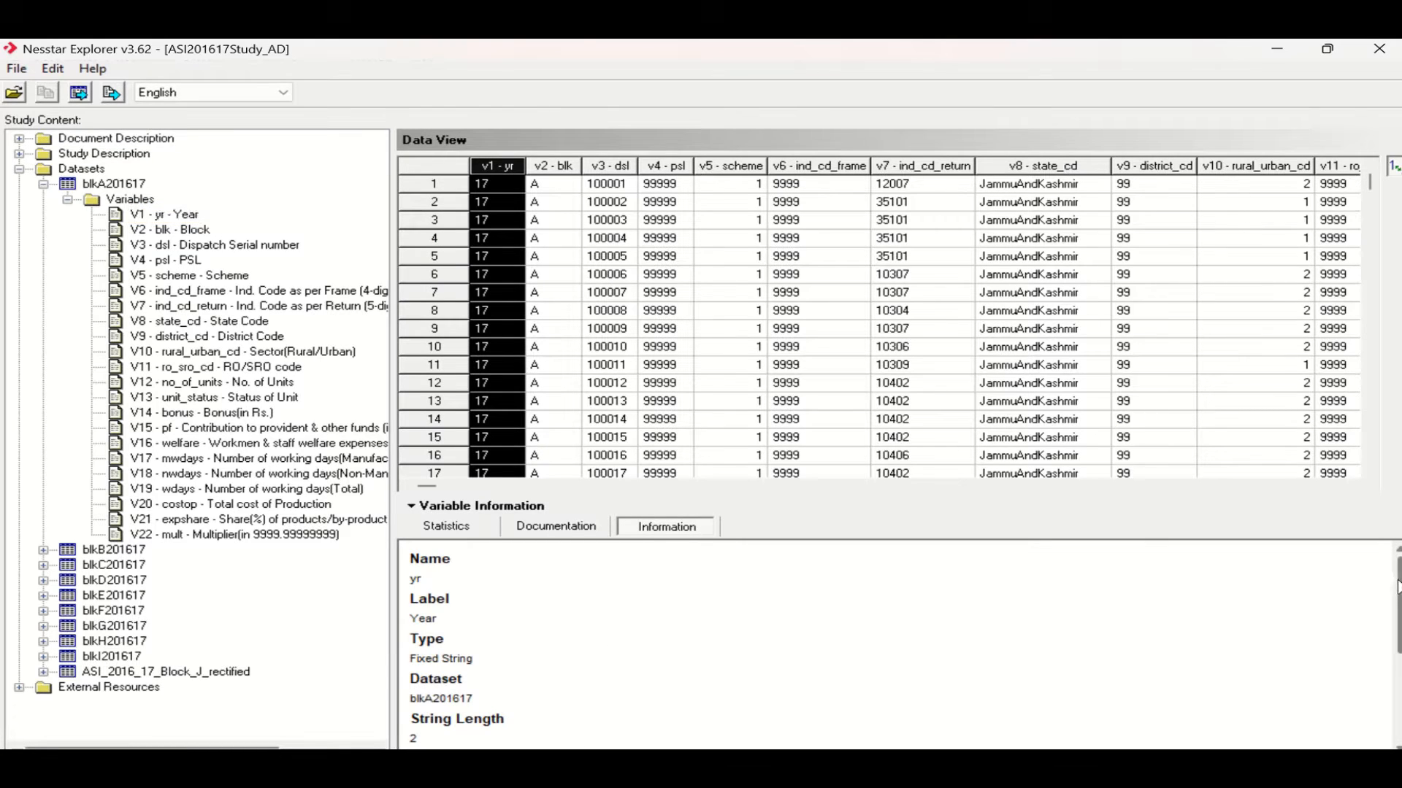
left_click_drag(1396, 587, 1396, 678)
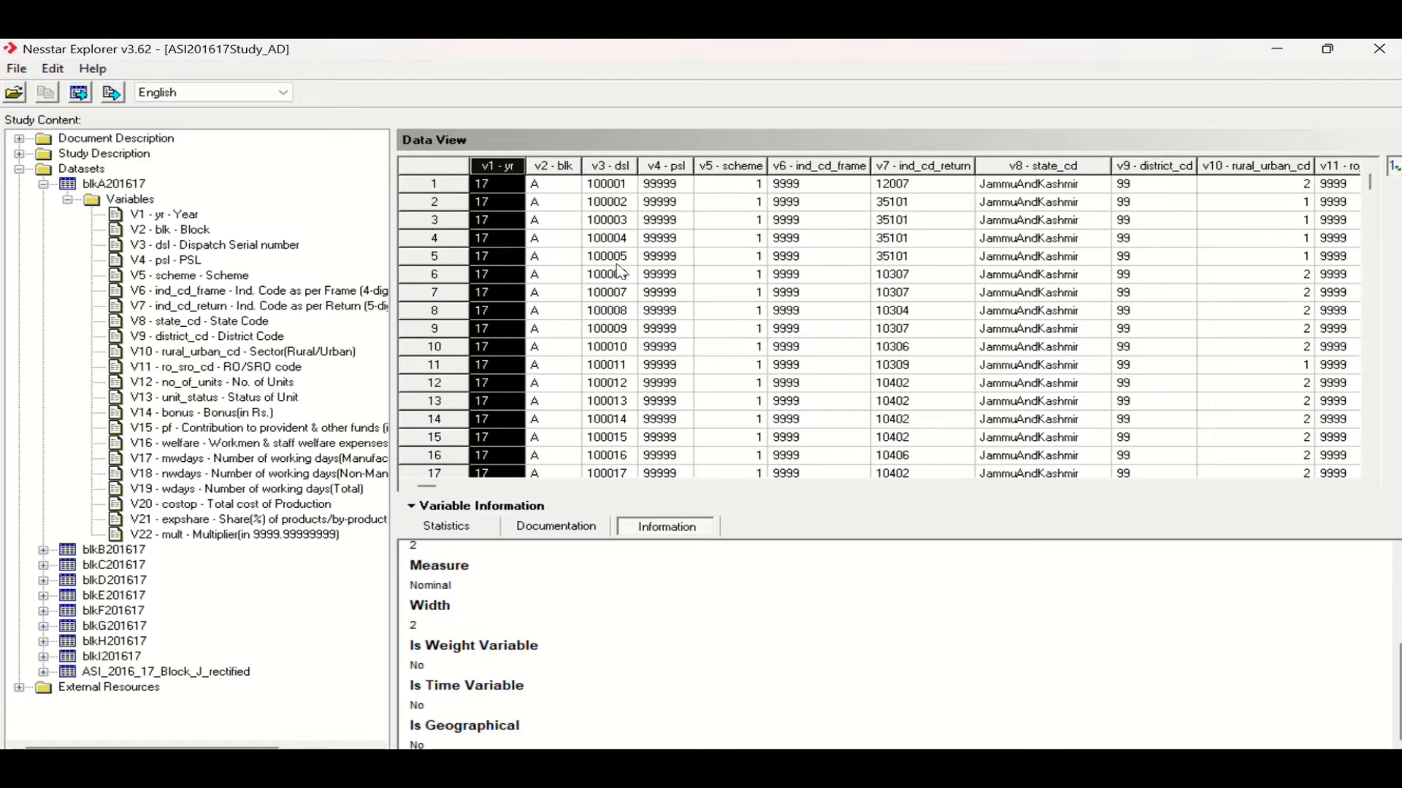
Step: Examine the variable information for v4 - psl and look through the further data columns of blkA201617
left_click(651, 275)
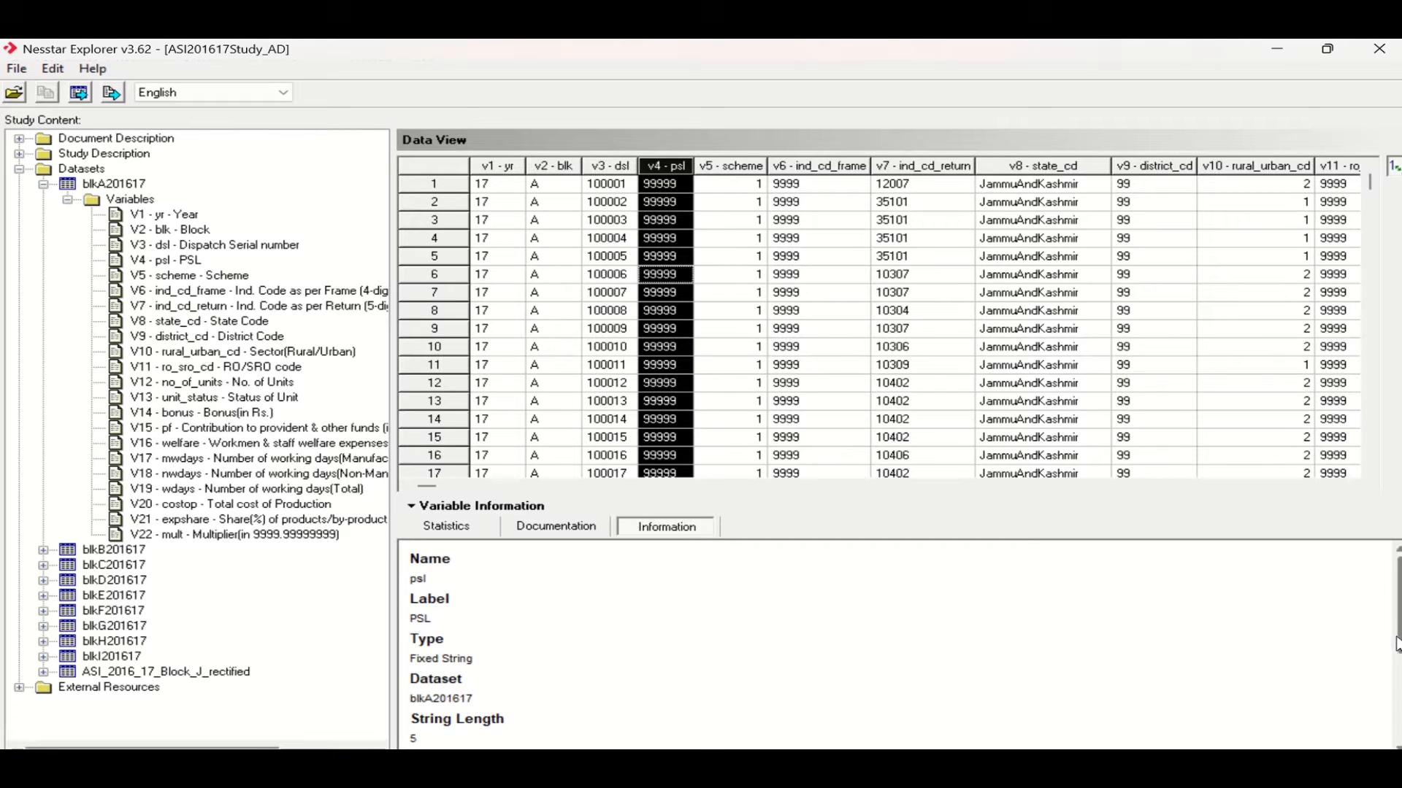
left_click_drag(1397, 644, 1397, 700)
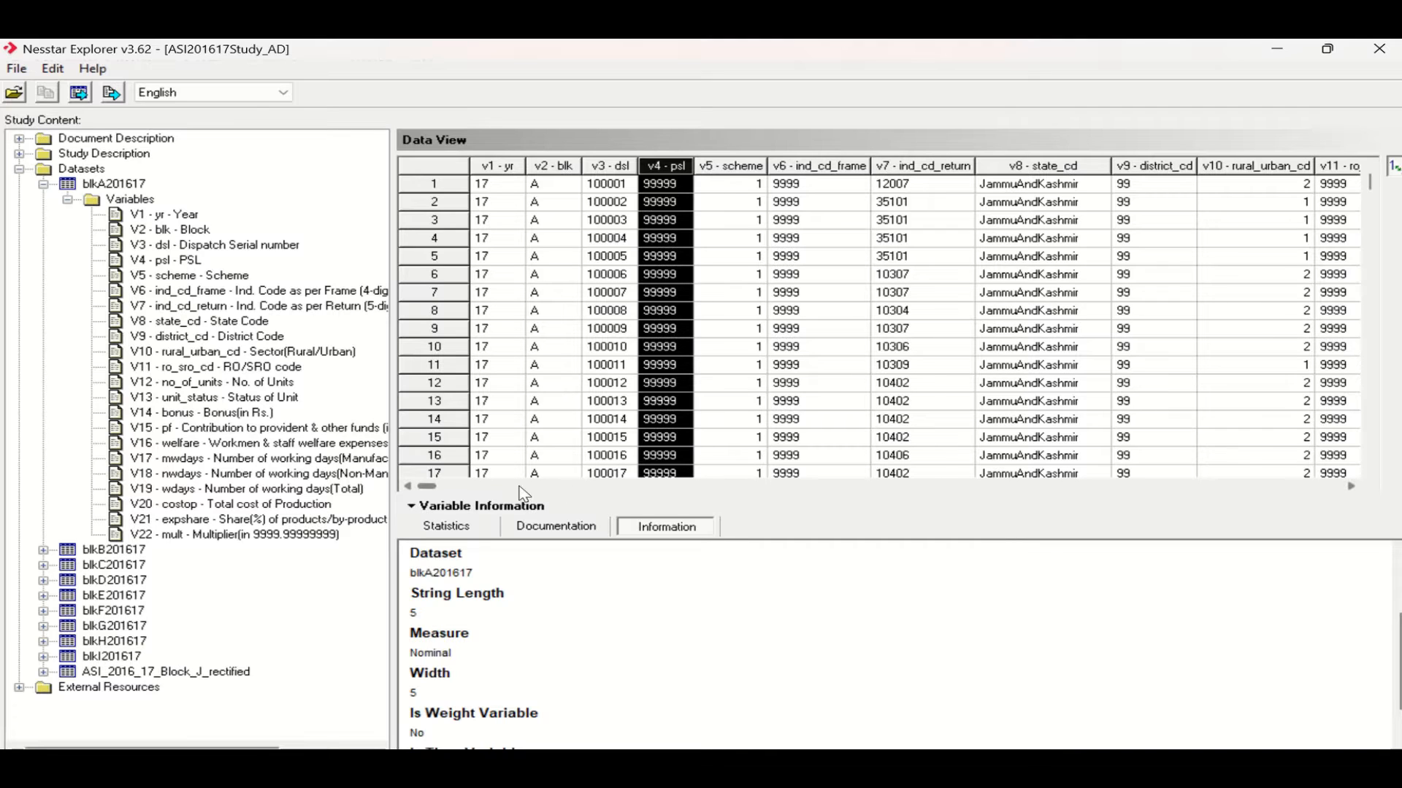
left_click_drag(430, 486, 652, 487)
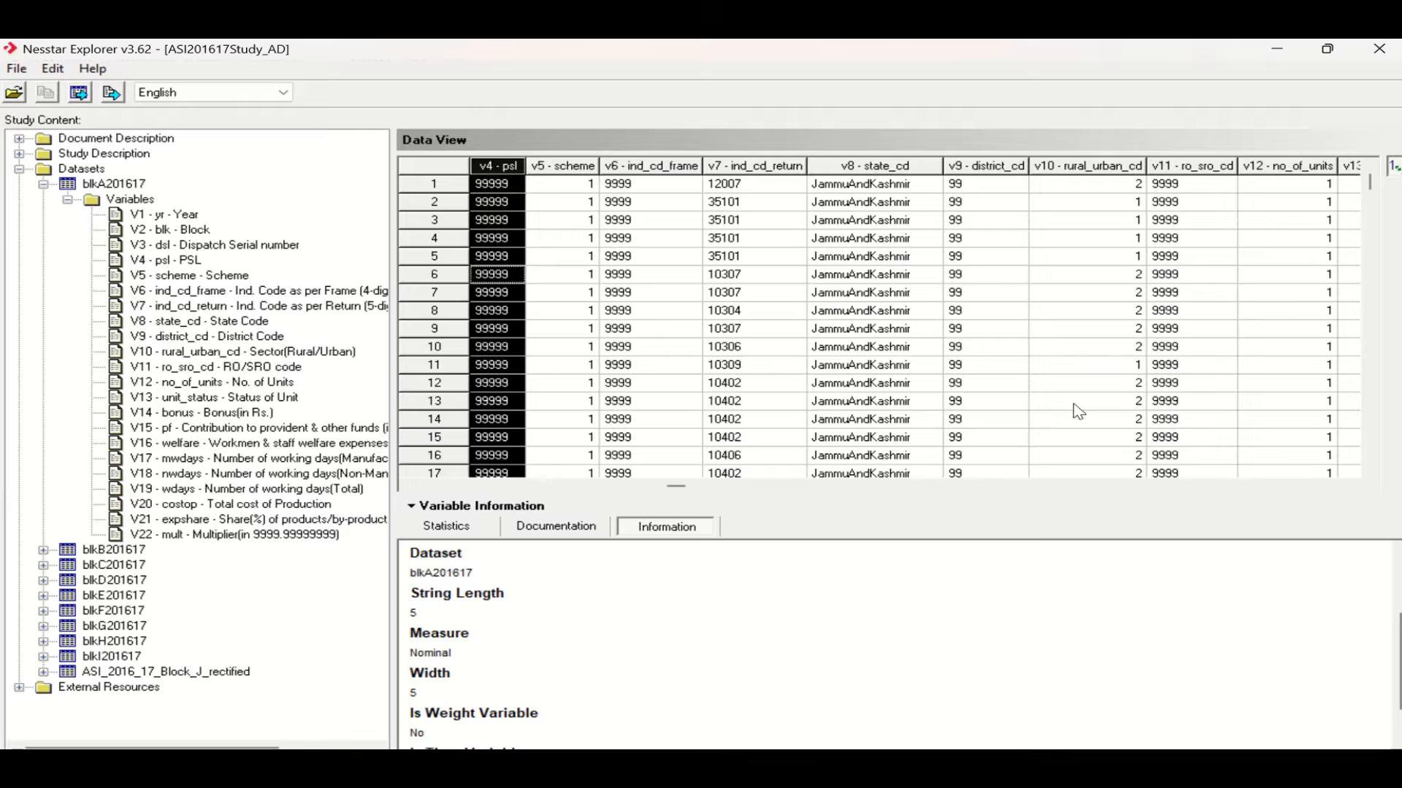
left_click_drag(675, 488, 841, 469)
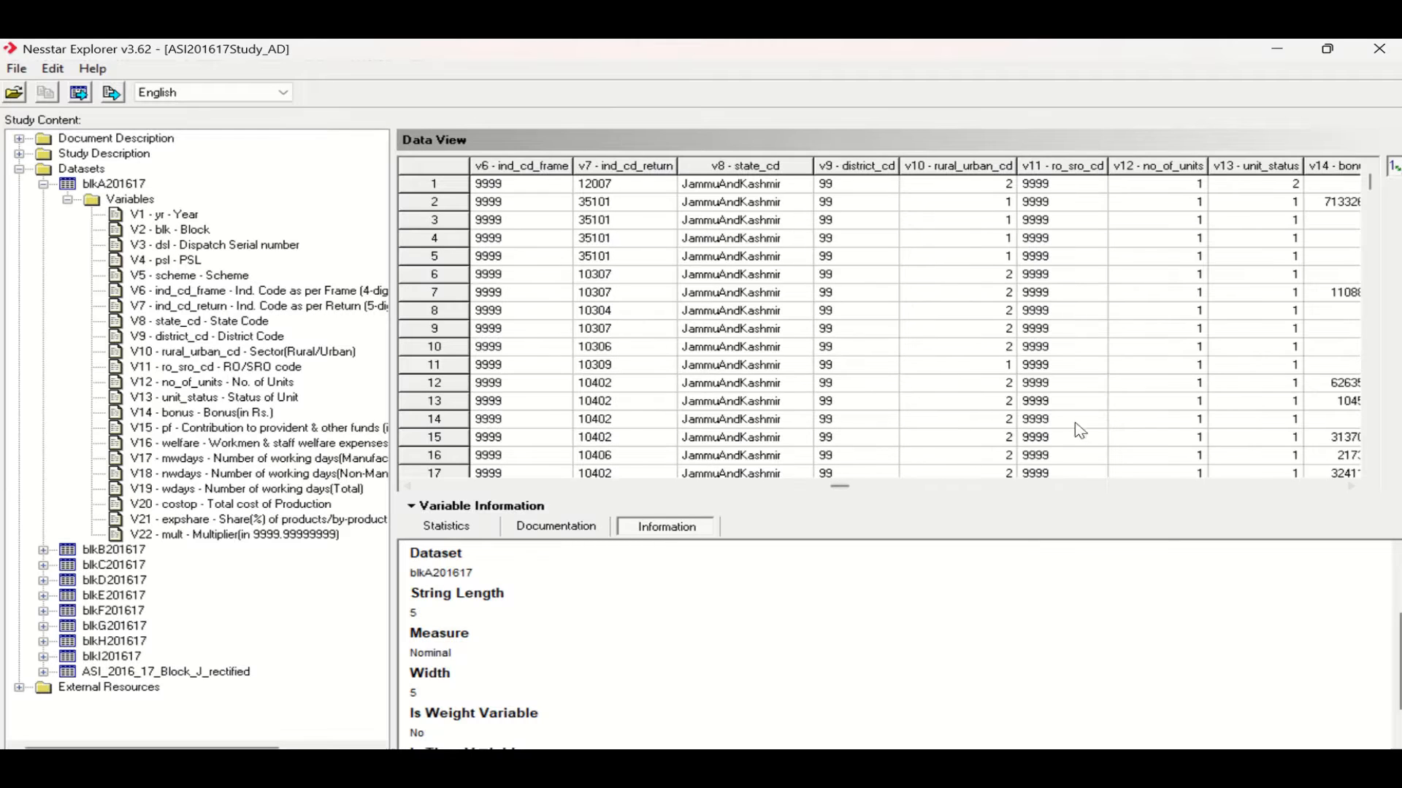
Step: Examine the variable information for v16 - welfare, then collapse the blkA201617 dataset in the study content
left_click(1342, 401)
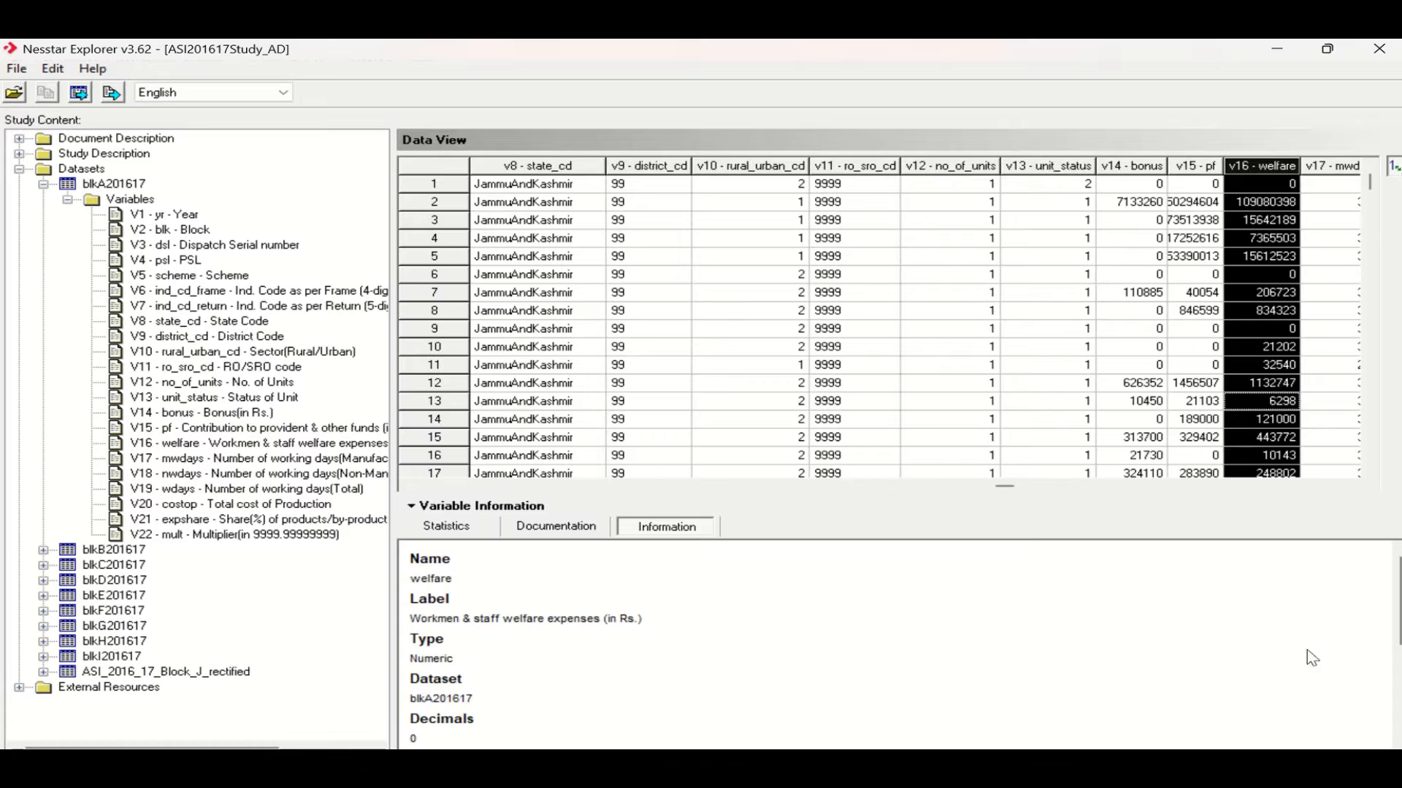
scroll(1397, 628, "down", 3)
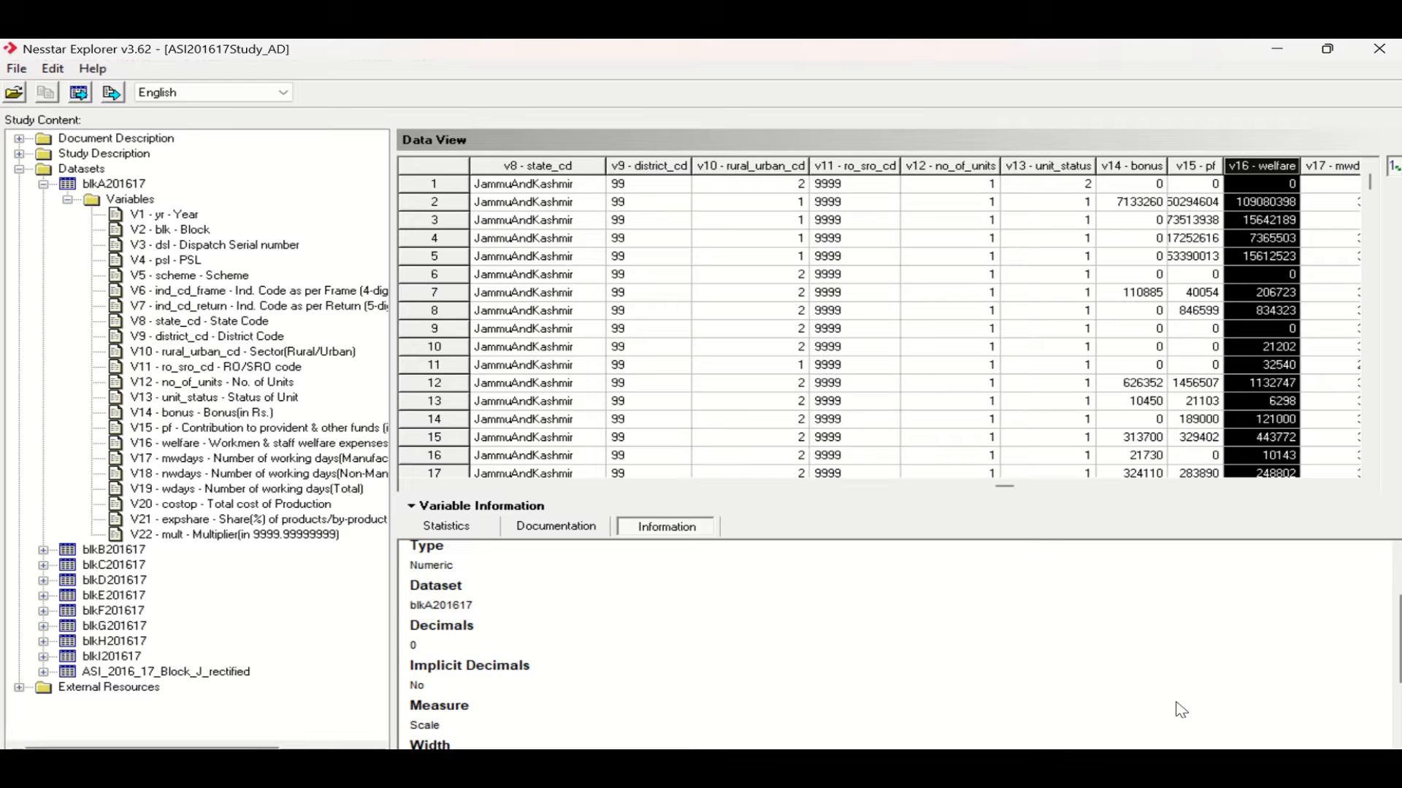
scroll(1397, 675, "down", 2)
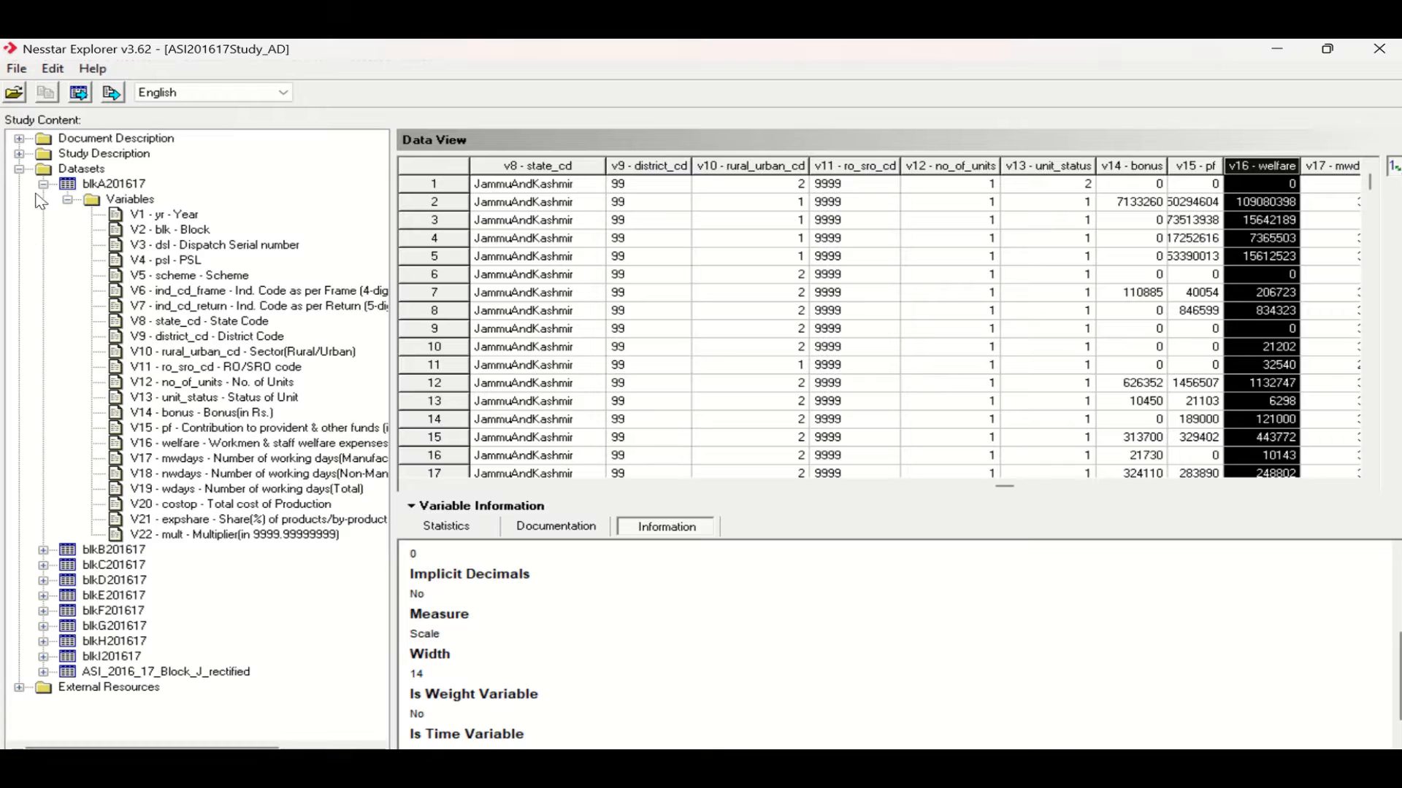
left_click(68, 200)
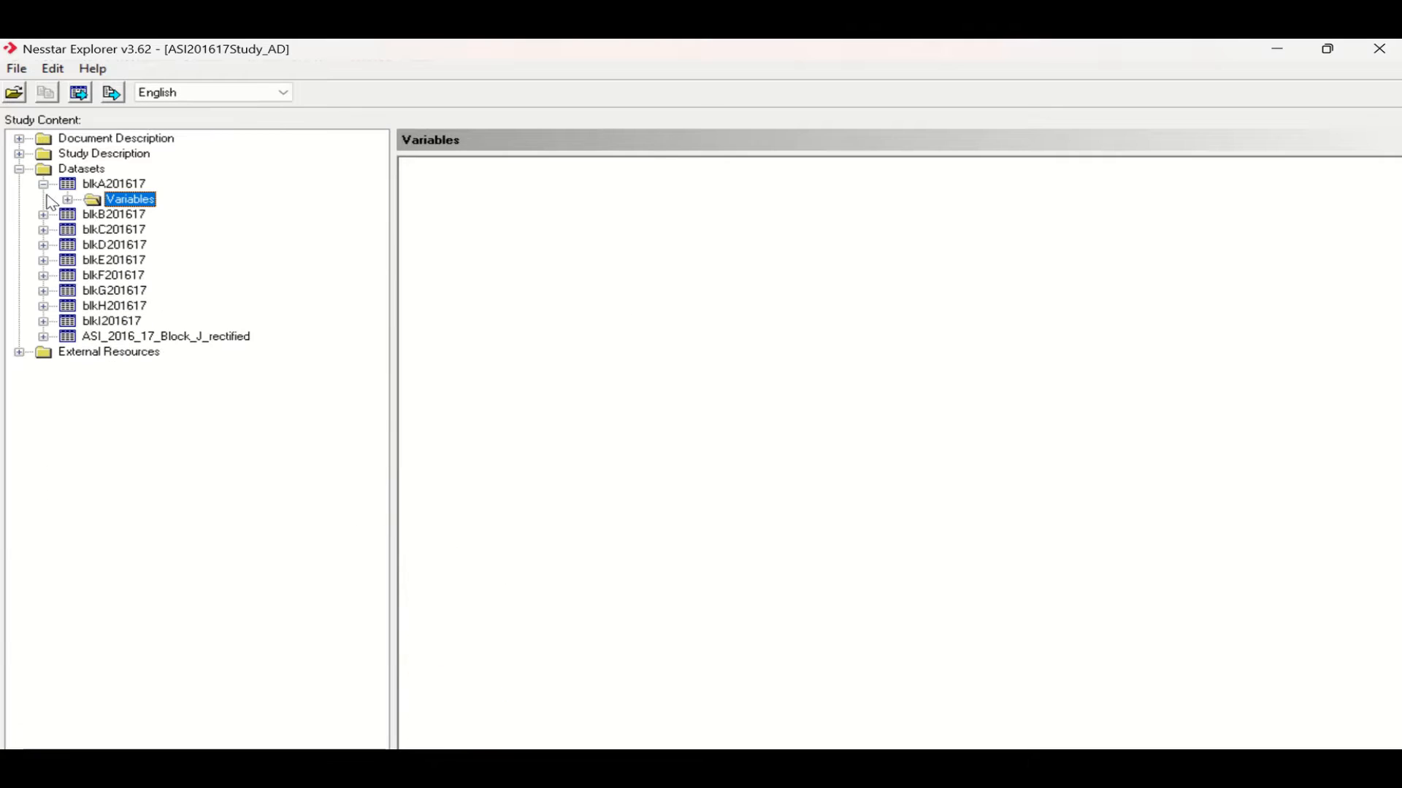
left_click(43, 185)
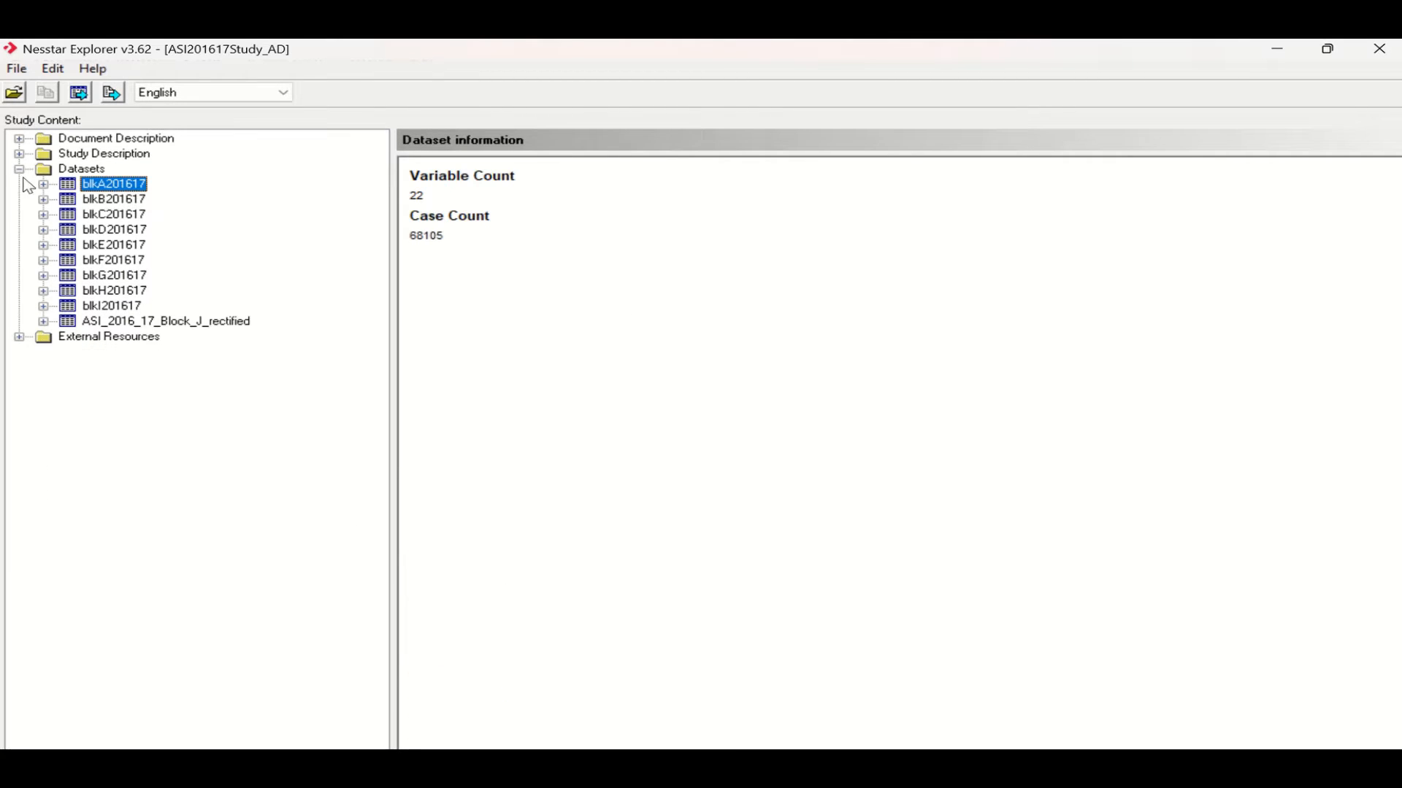
Step: Export all datasets in Fixed Format Text (*.dat) to a new subfolder named DATA inside NSSO Data Extraction
left_click(13, 72)
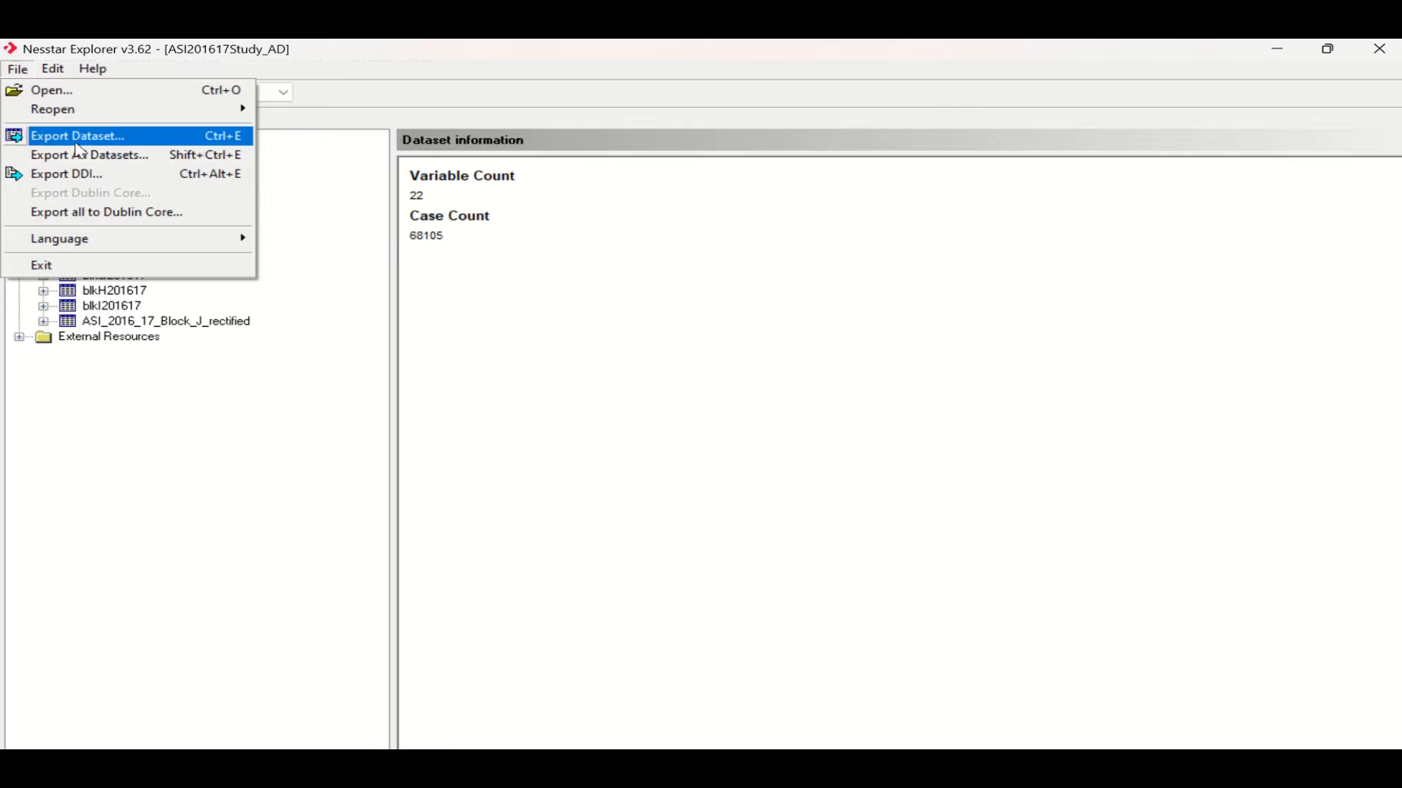
left_click(108, 157)
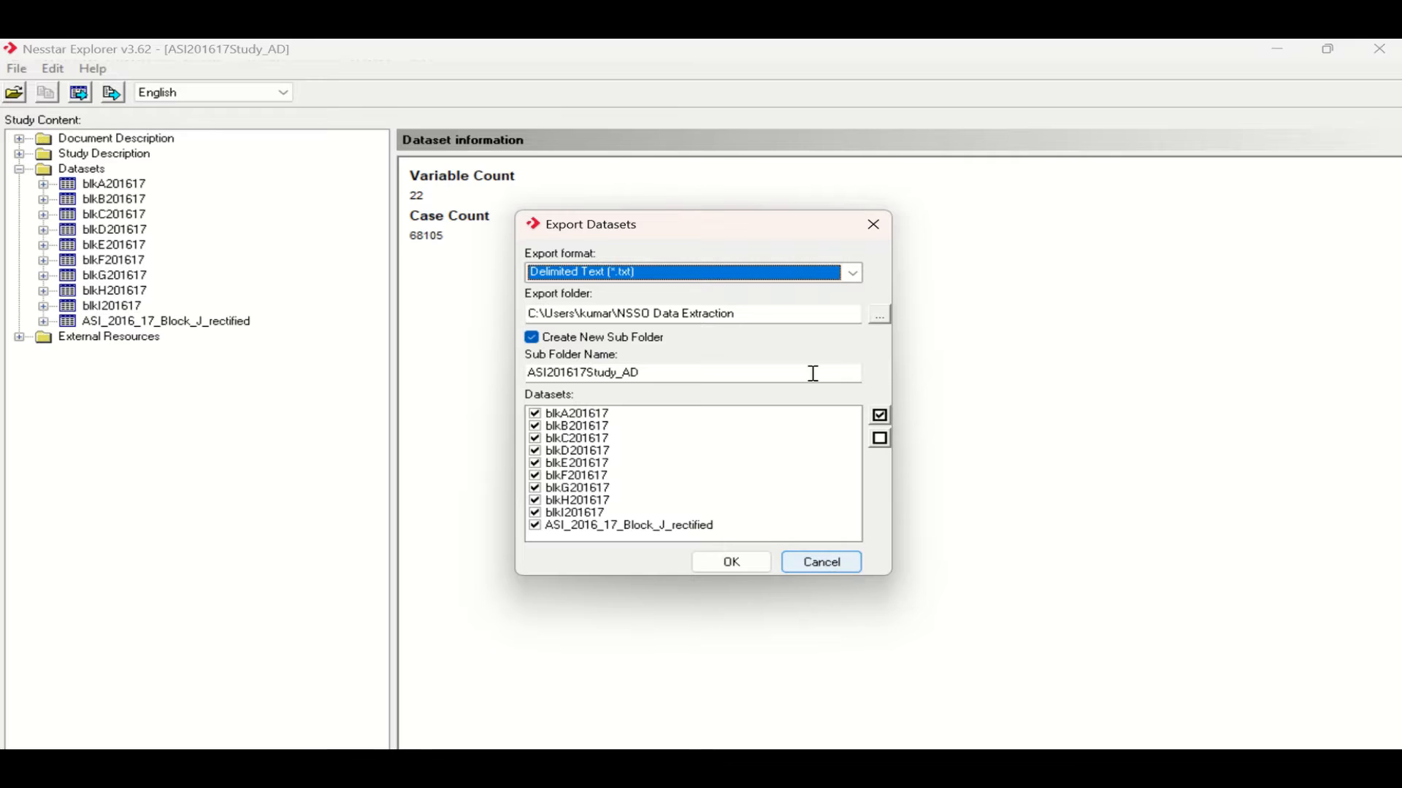
left_click(852, 273)
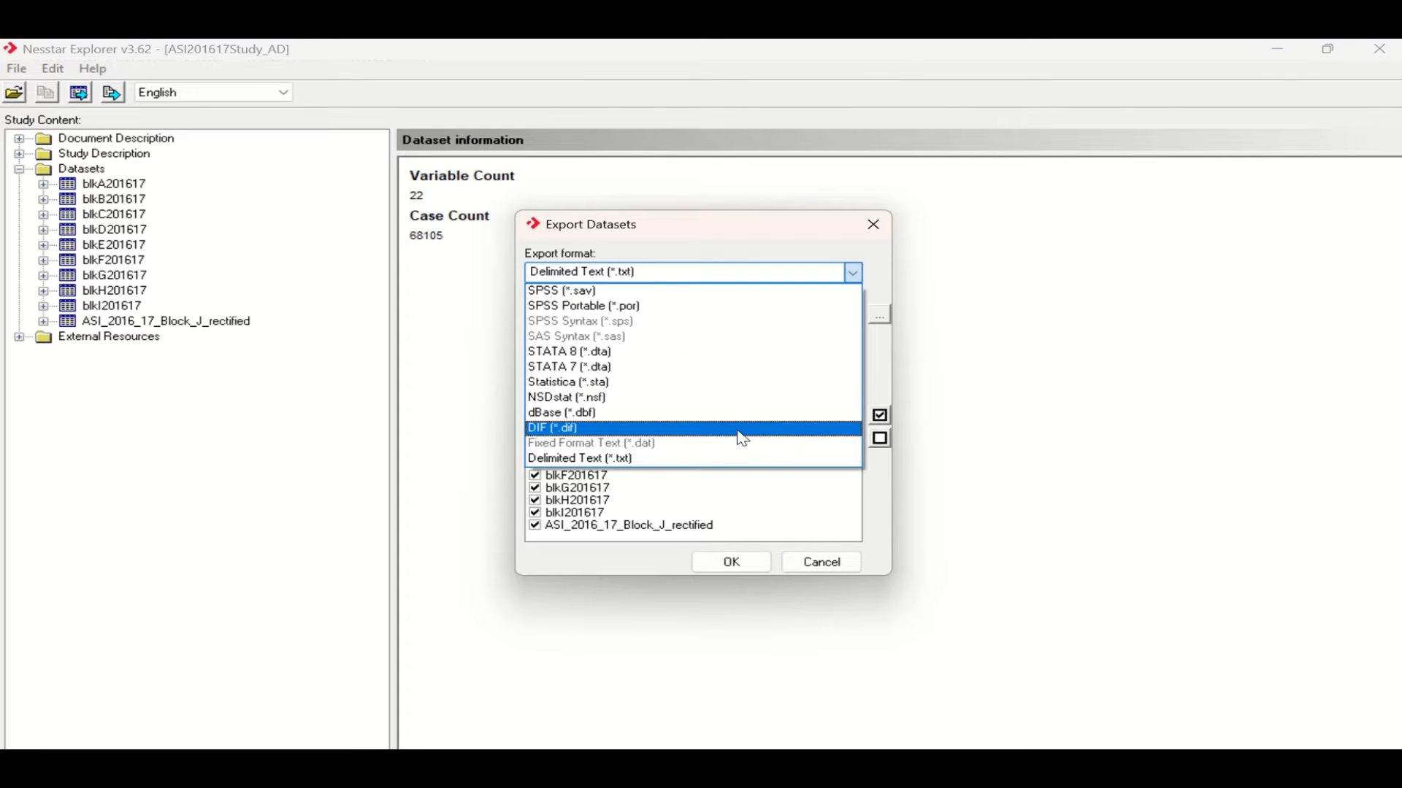
left_click(684, 448)
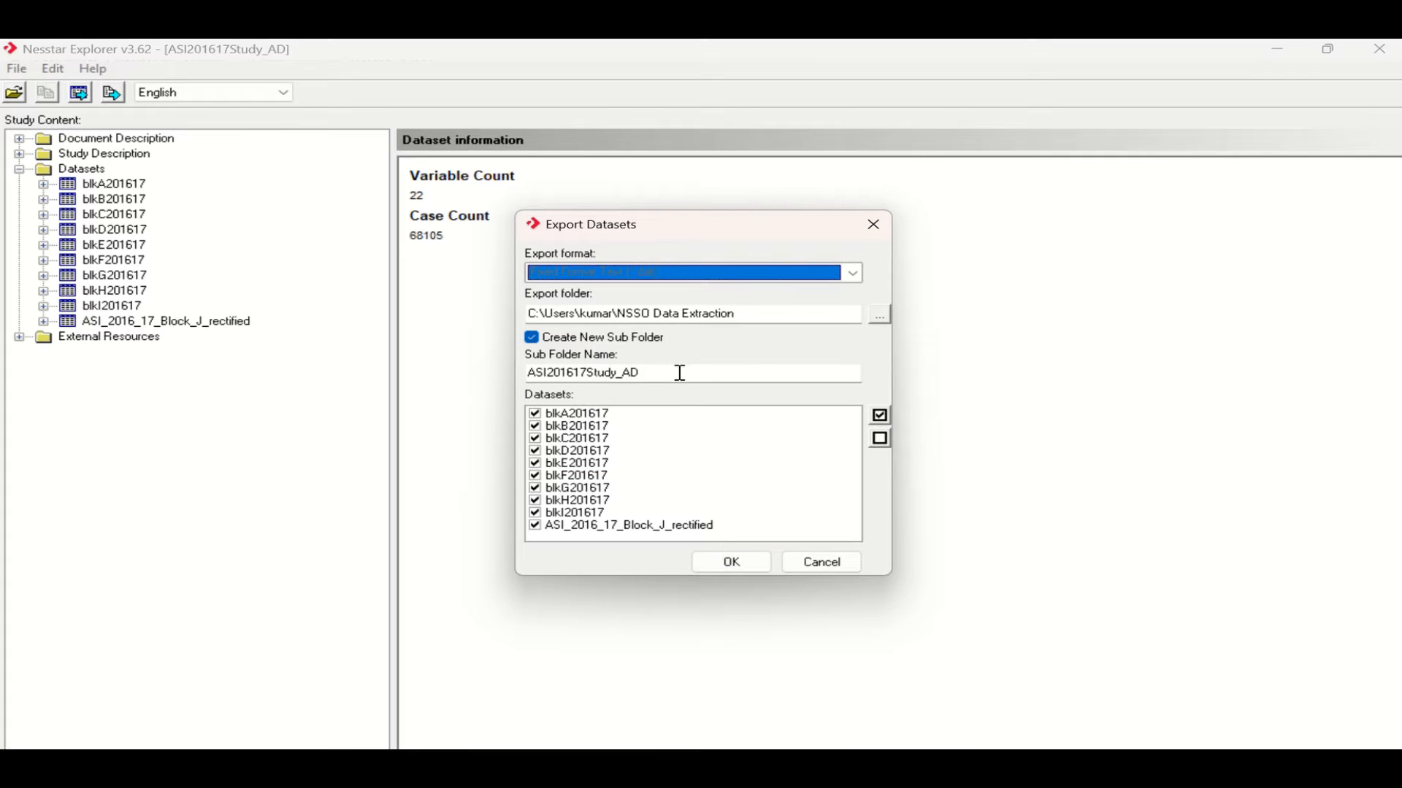
left_click_drag(680, 373, 507, 369)
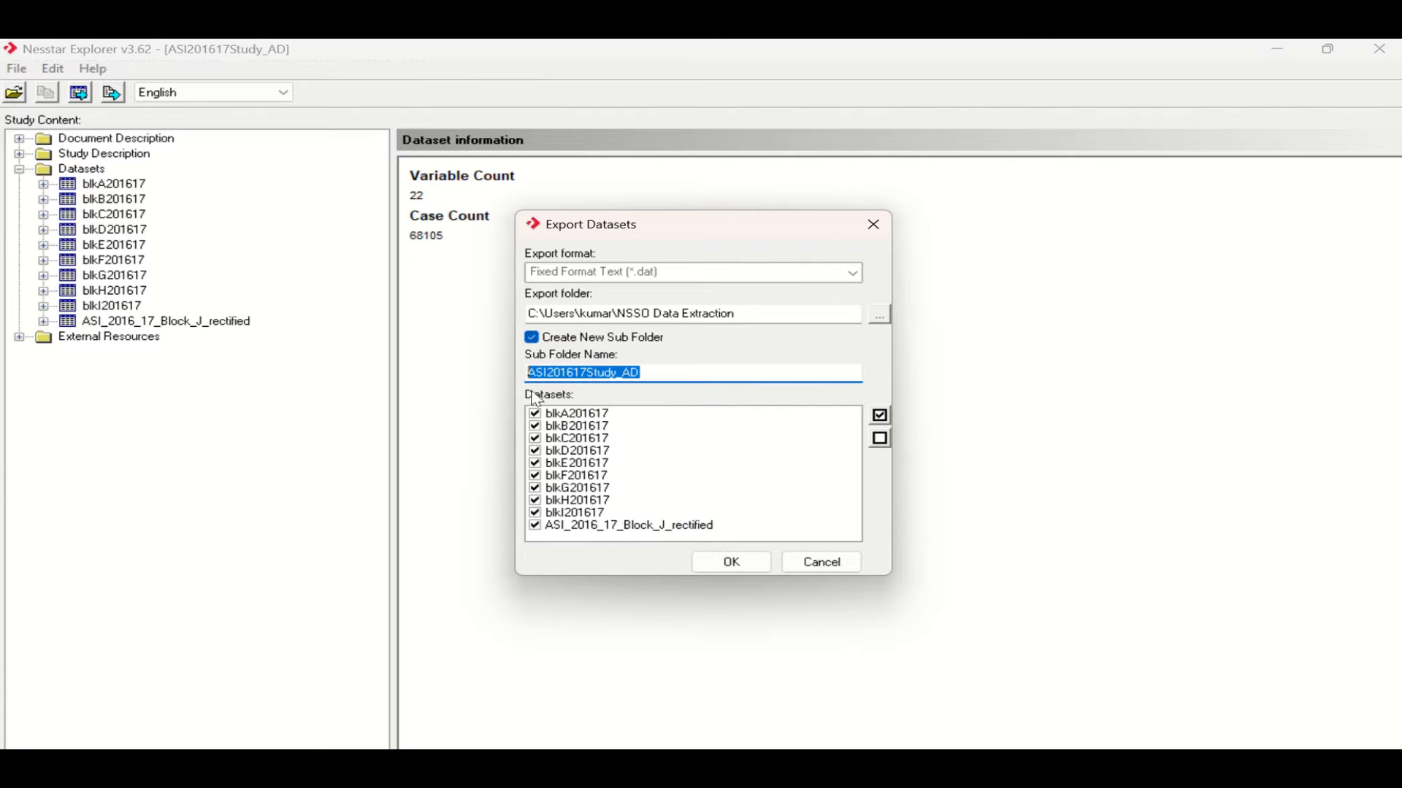
type("DATA")
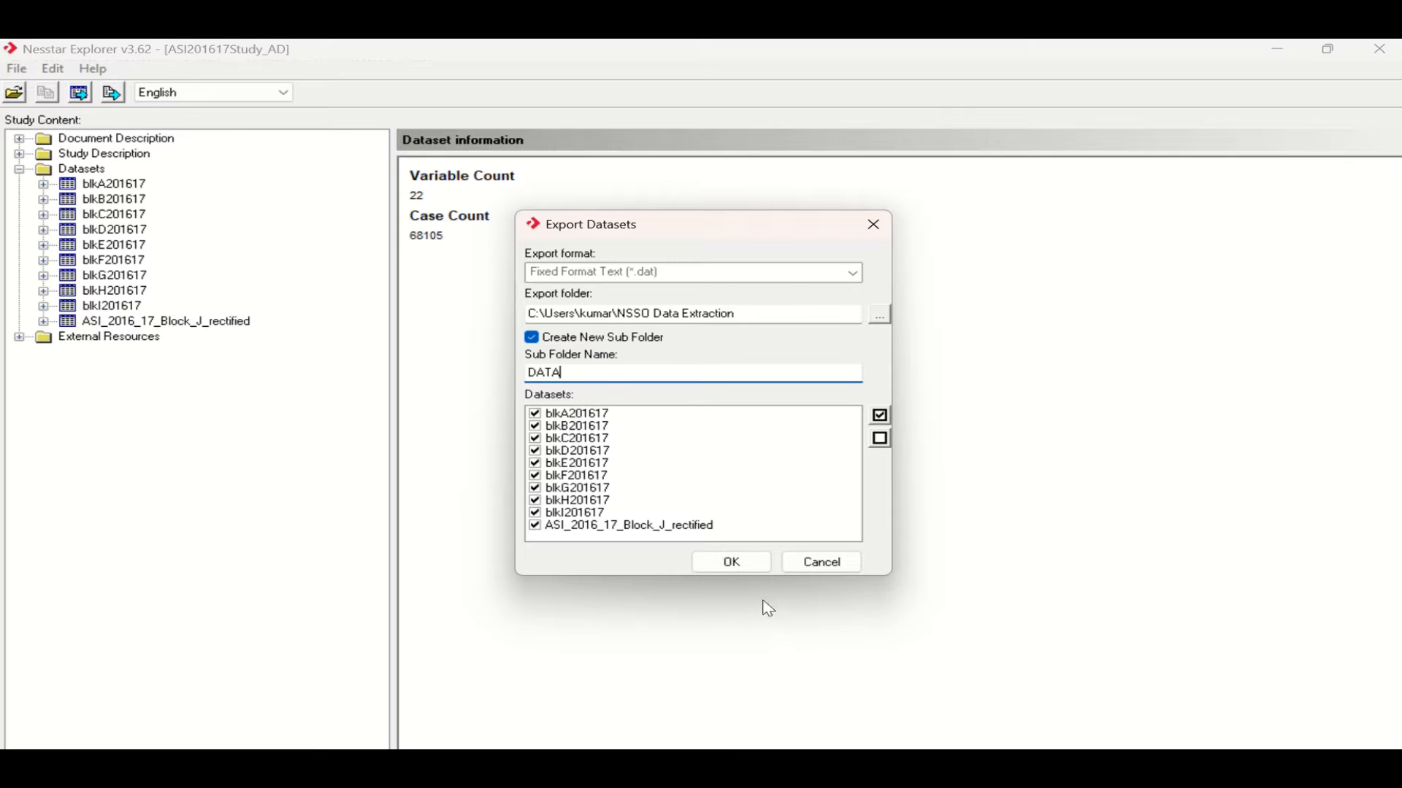
left_click(751, 563)
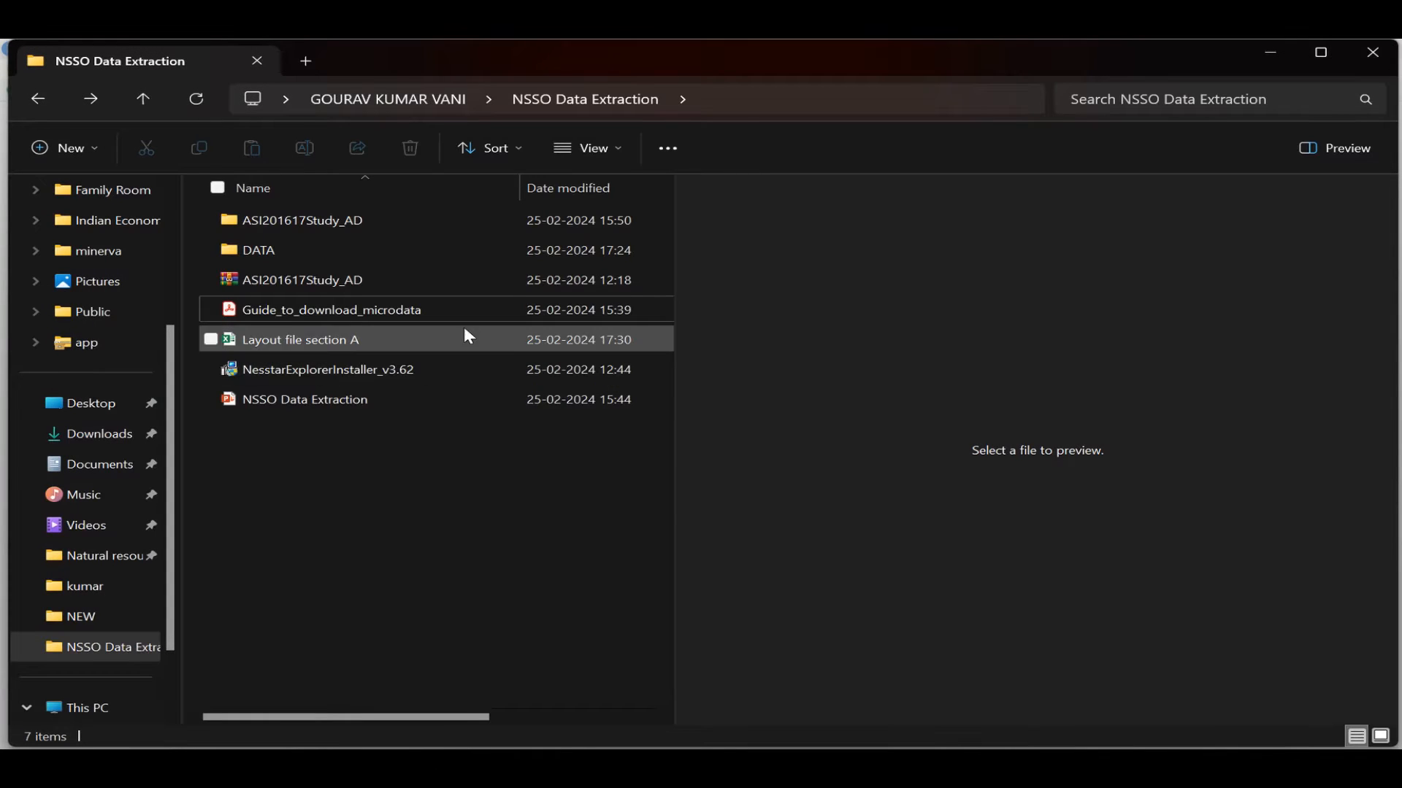
Step: Check the exported dataset files in the DATA folder in File Explorer and return to NSSO Data Extraction
double_click(332, 252)
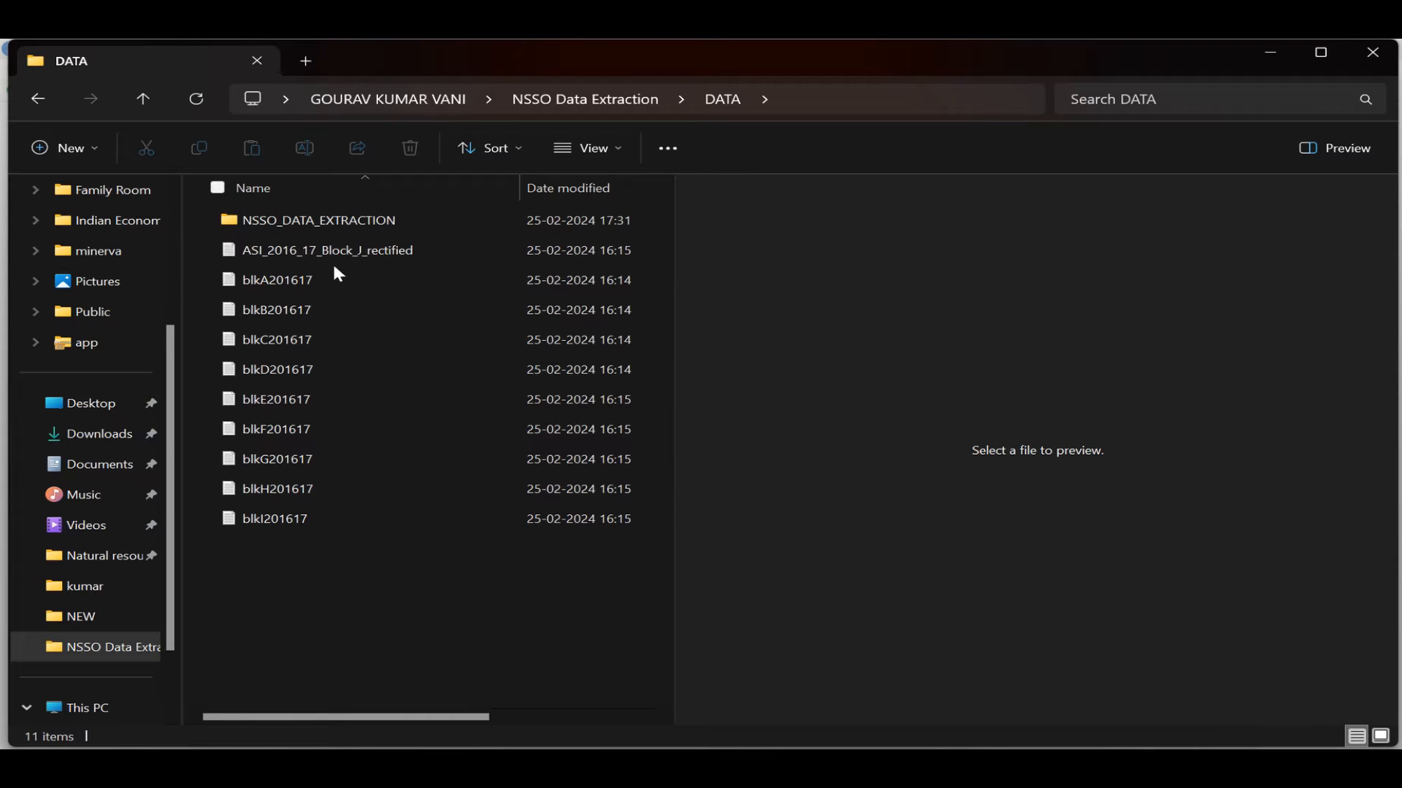
left_click(37, 100)
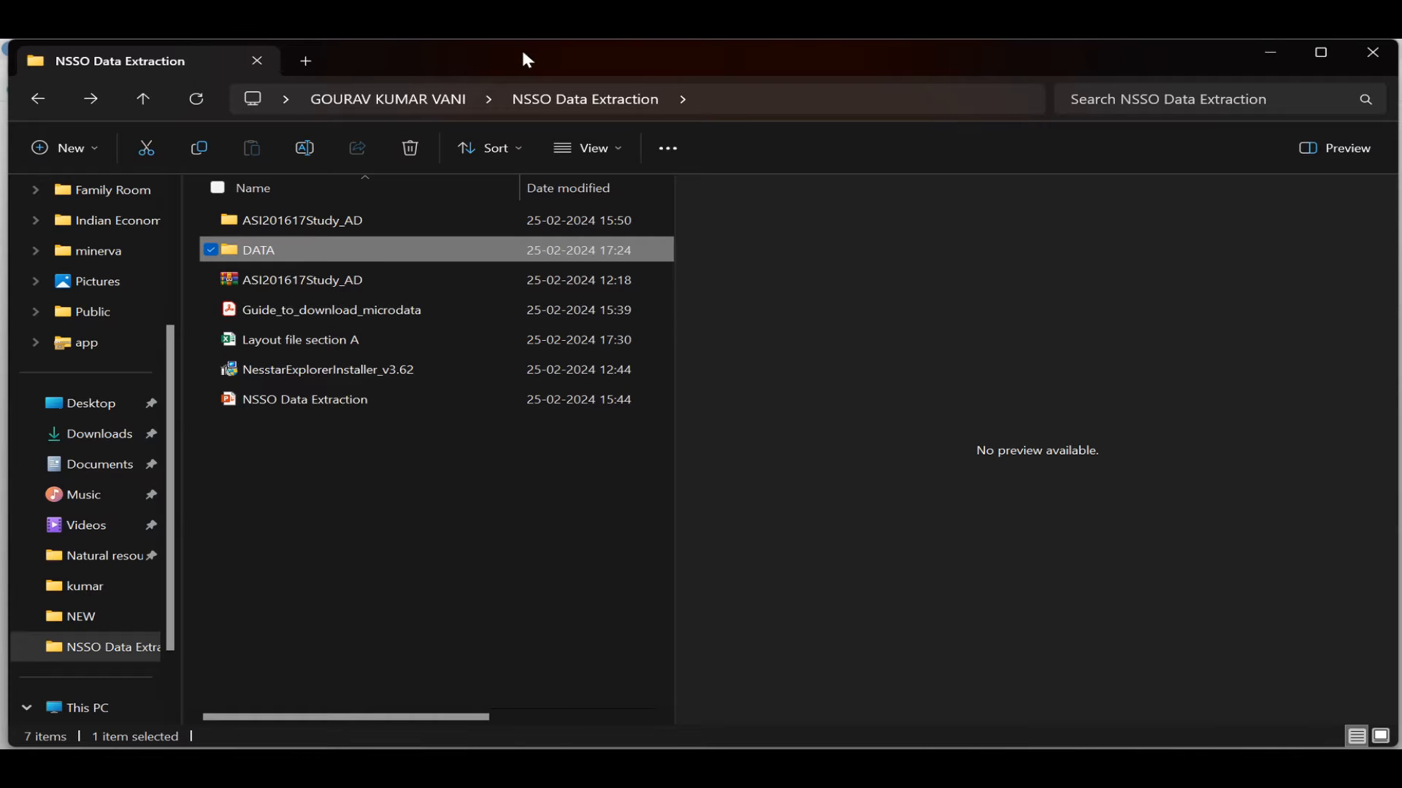
mouse_move(555, 45)
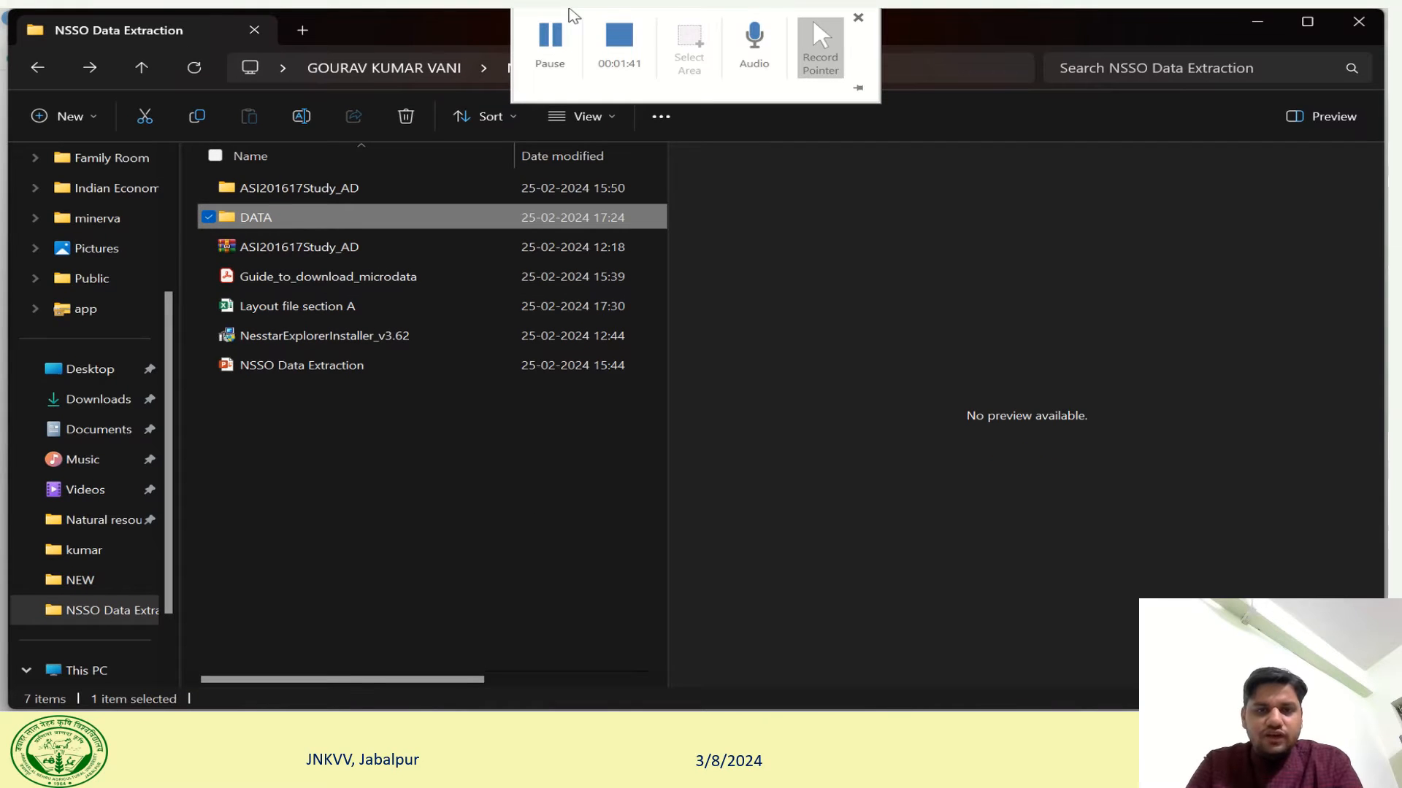
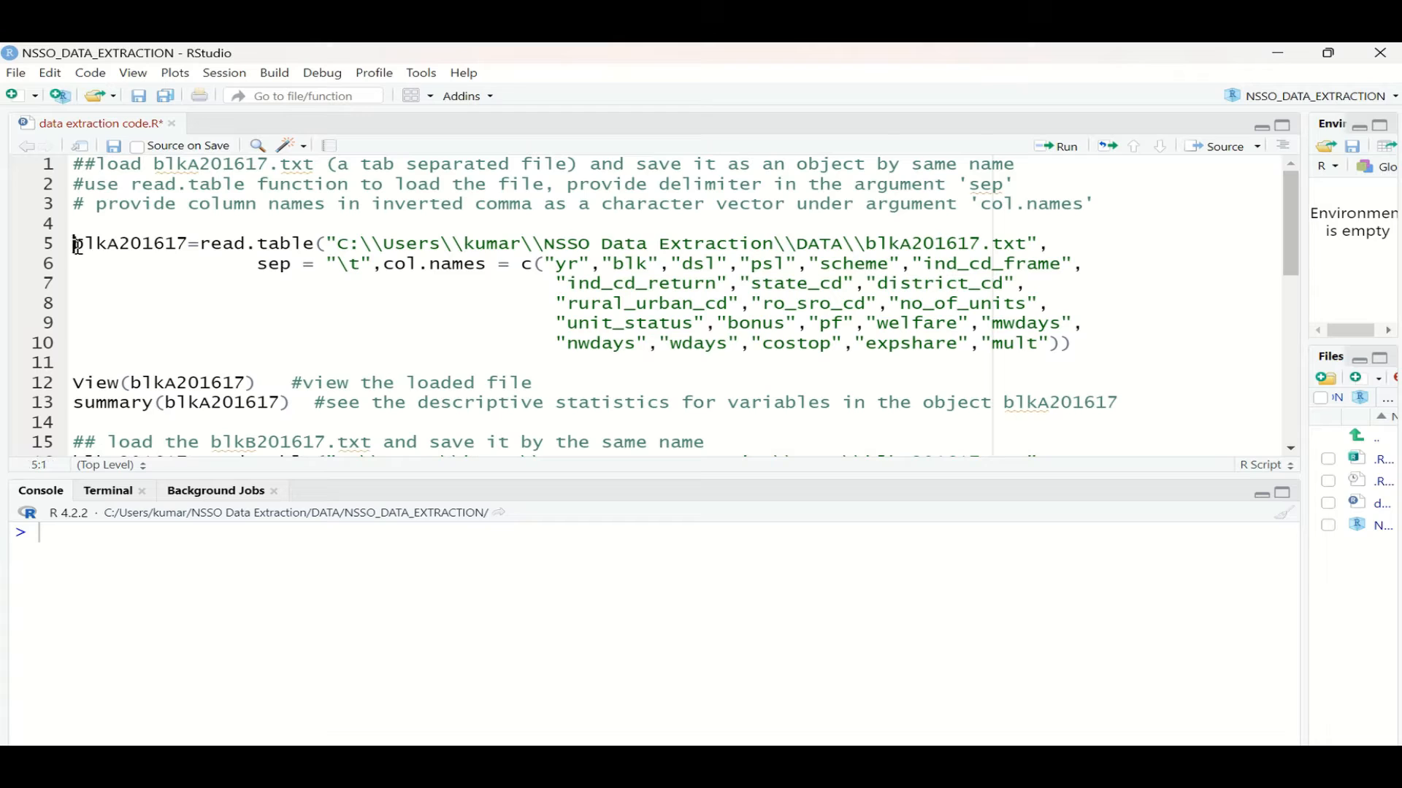
Step: In RStudio, save data extraction code.R and run its read.table command to load blkA201617.txt as blkA201617
key("ctrl+s")
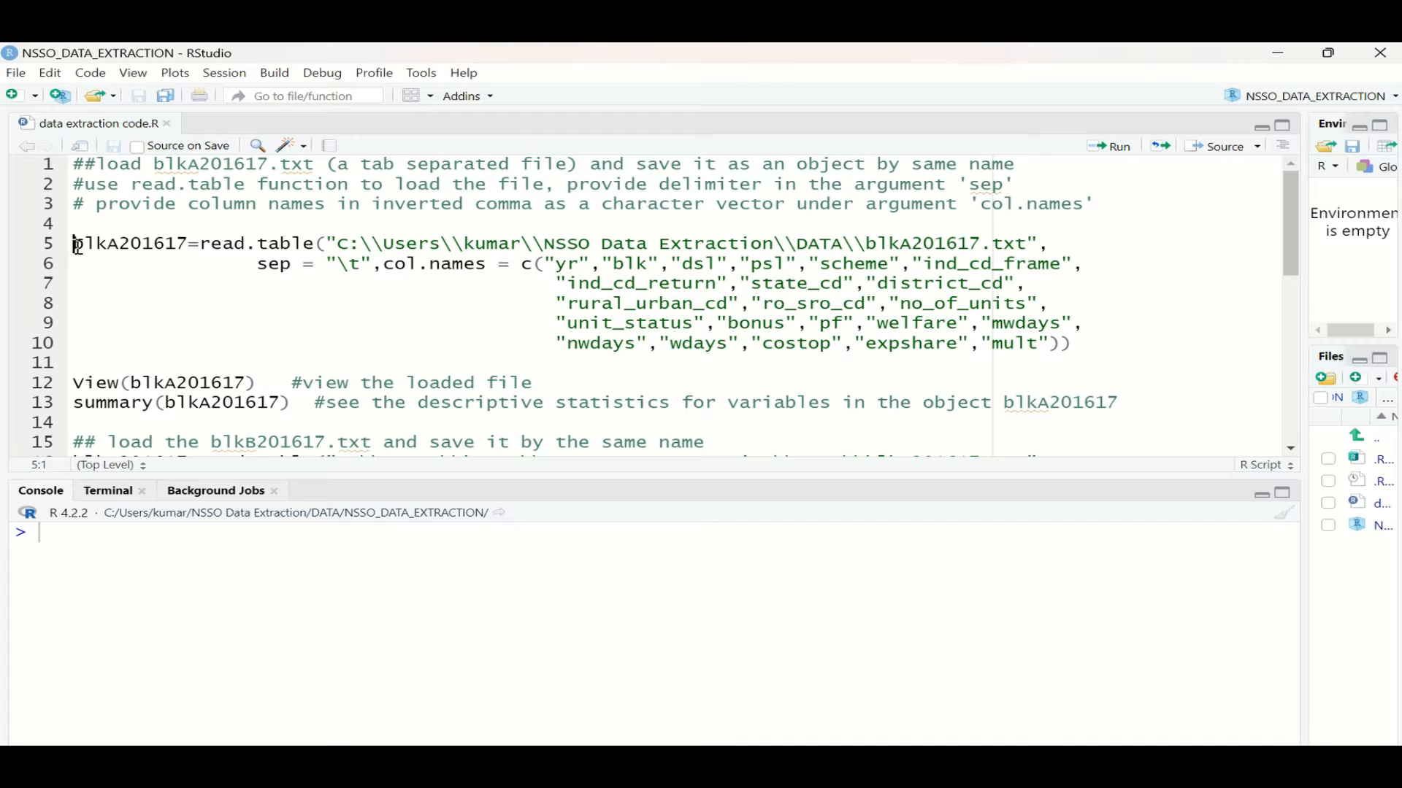
key("ctrl+Return")
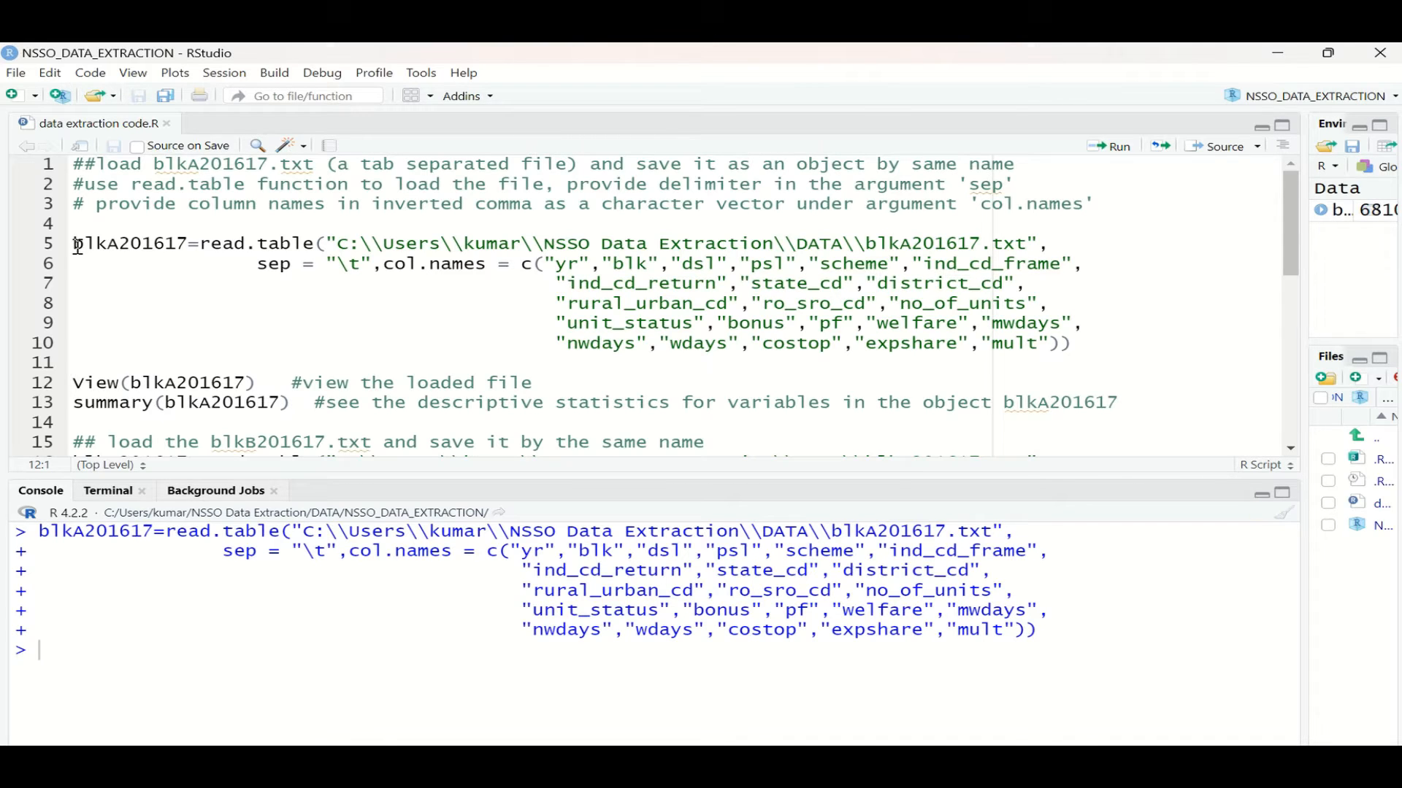
Step: Open the blkA201617 data frame from the environment and widen the data viewer to inspect its columns
left_click_drag(1304, 286, 460, 312)
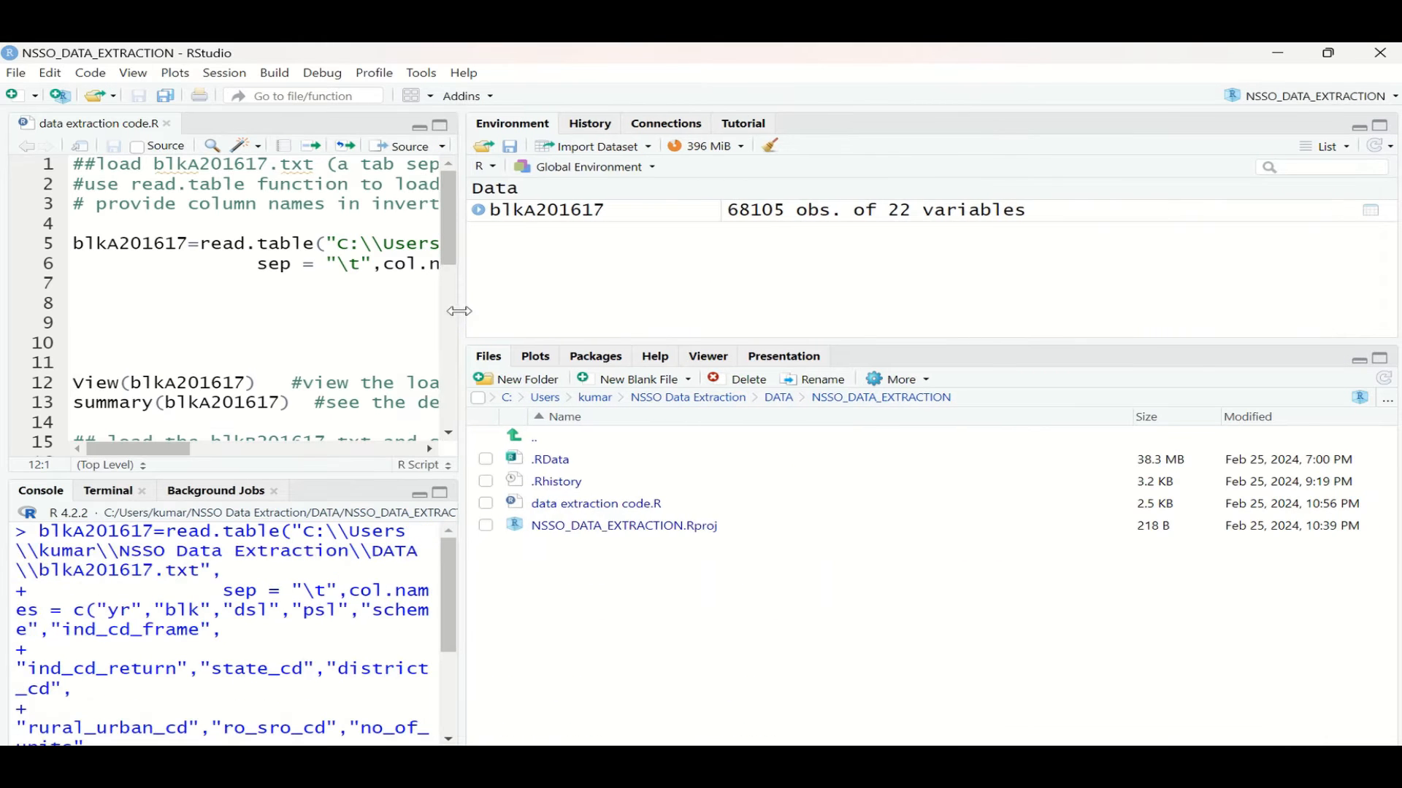
left_click(582, 219)
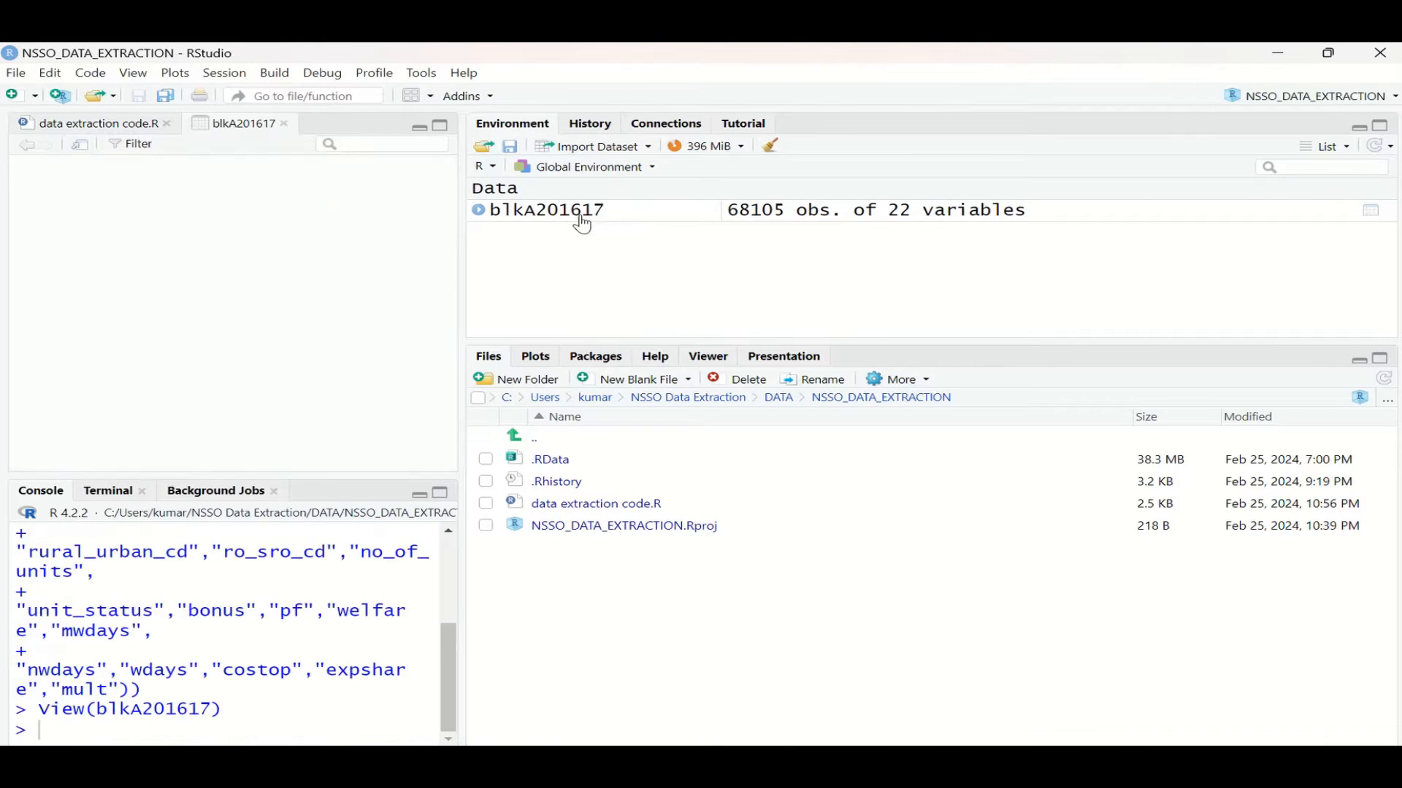
left_click_drag(463, 272, 1264, 268)
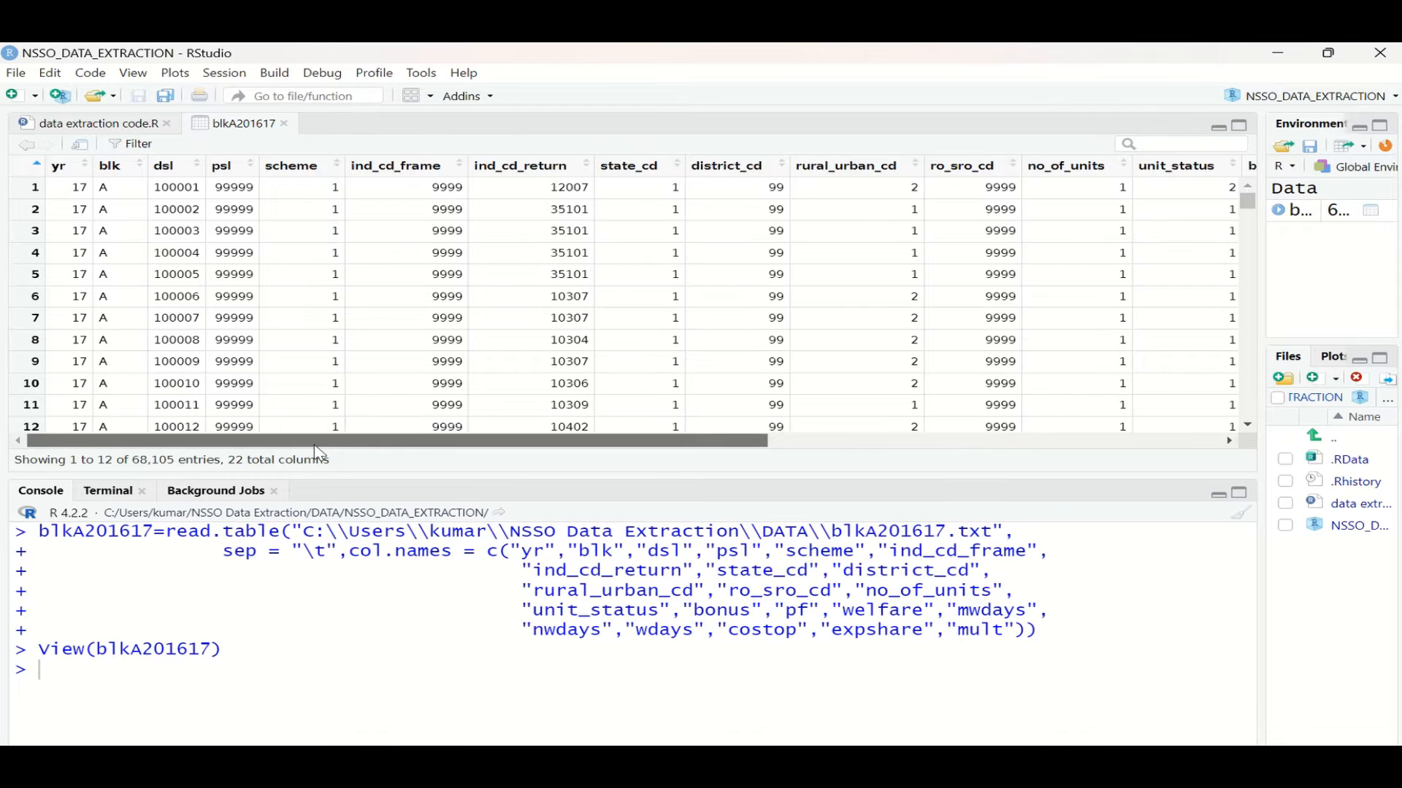
mouse_move(319, 444)
left_mouse_down()
mouse_move(776, 418)
mouse_move(336, 438)
left_mouse_up()
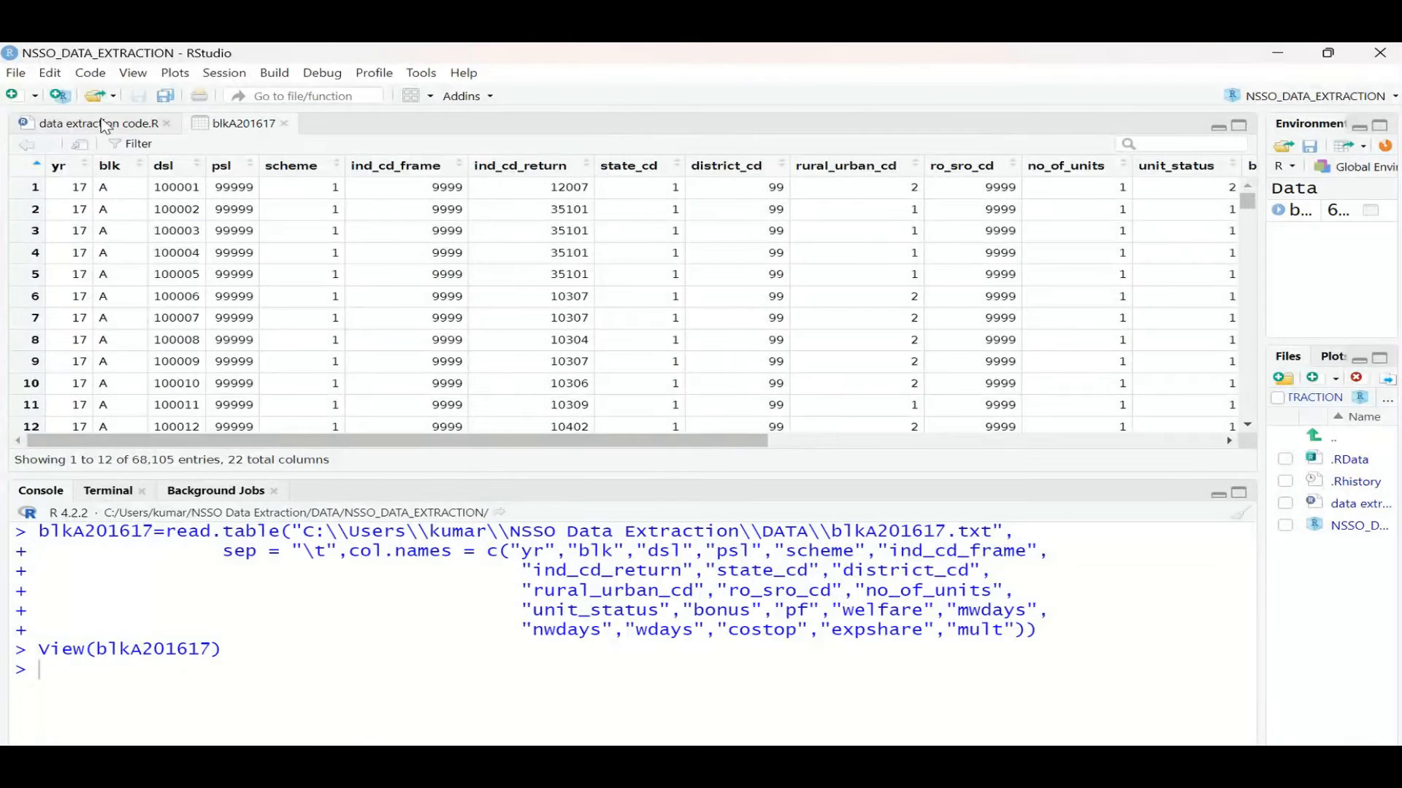
Step: Run the script's summary command for blkA201617 and review the descriptive statistics of all its variables
left_click(105, 124)
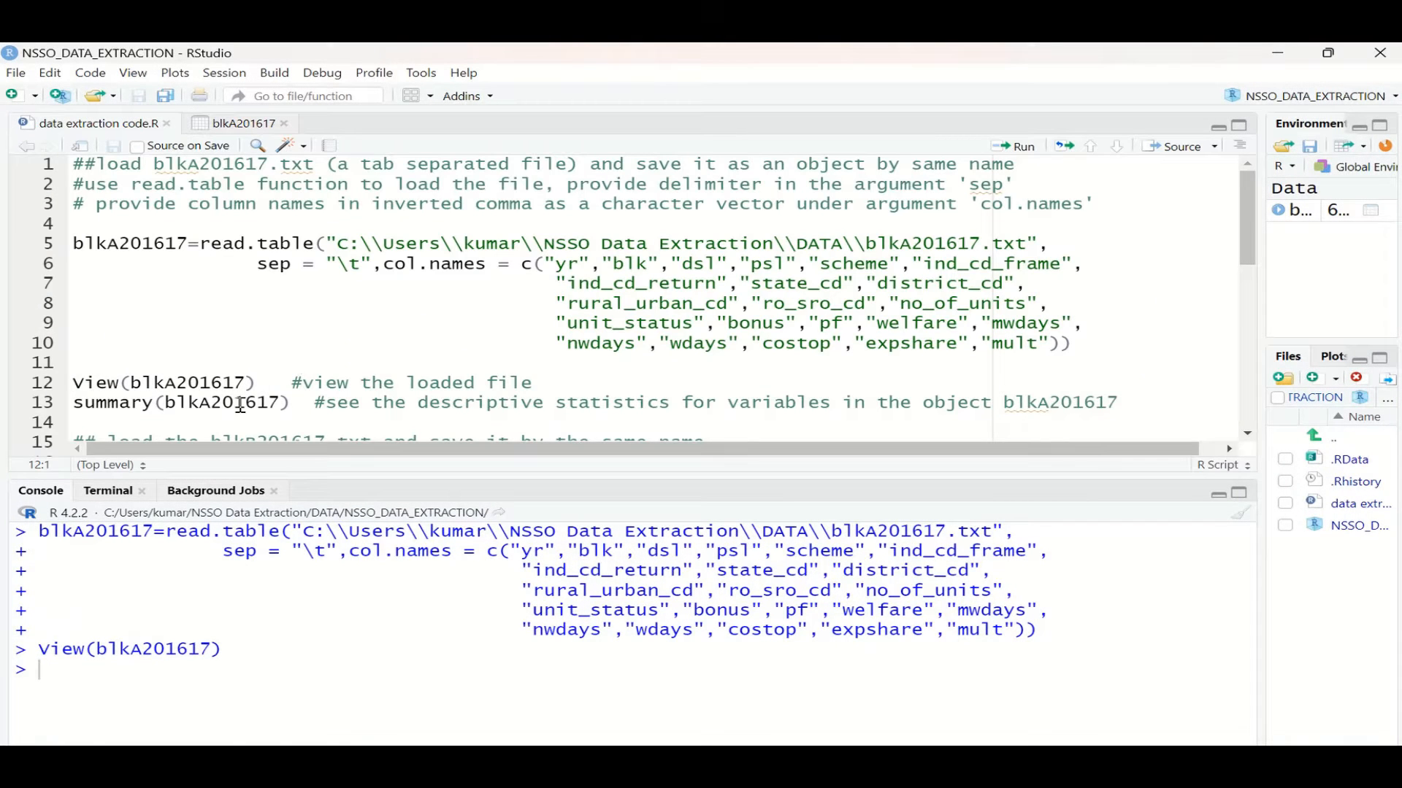
left_click(302, 406)
key("ctrl+Return")
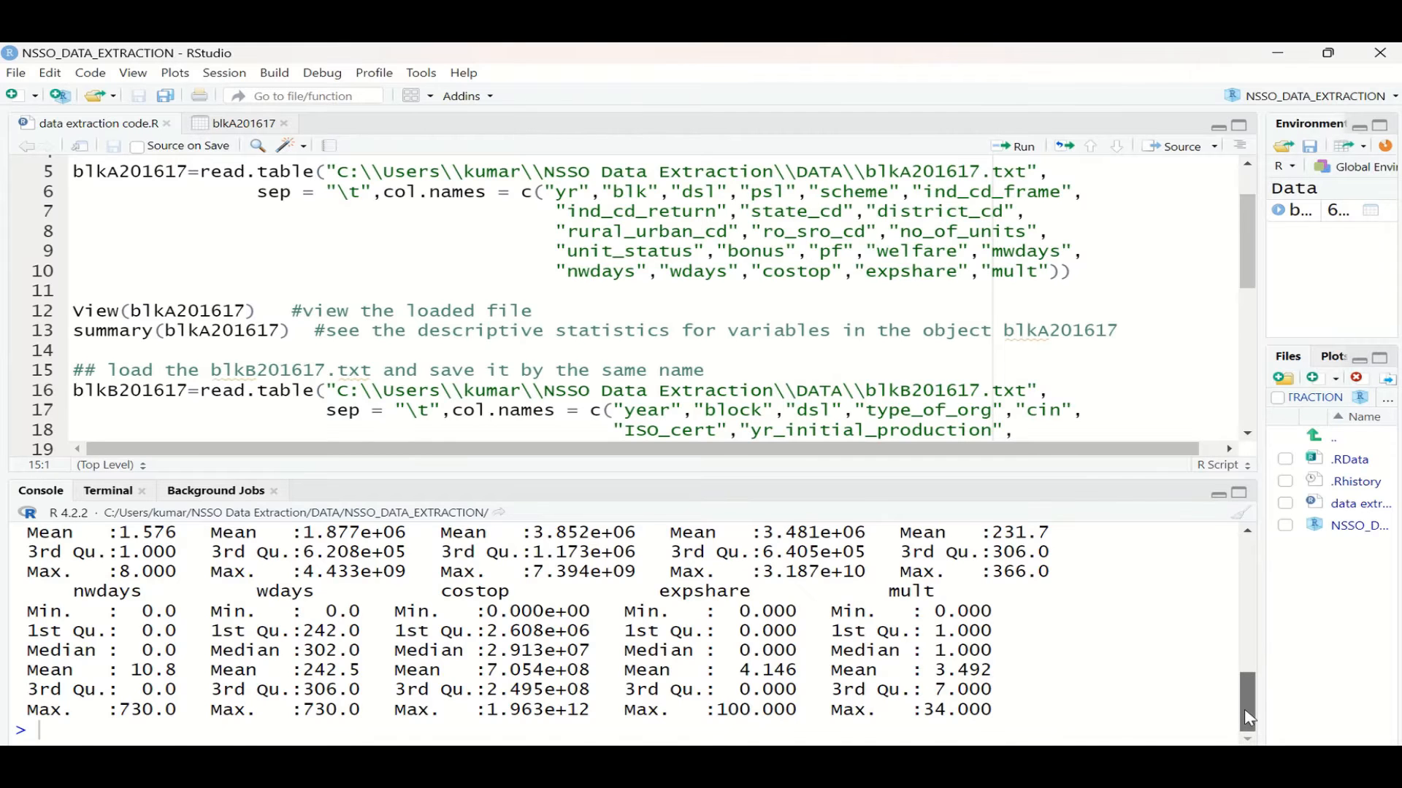
left_click_drag(1246, 701, 1241, 622)
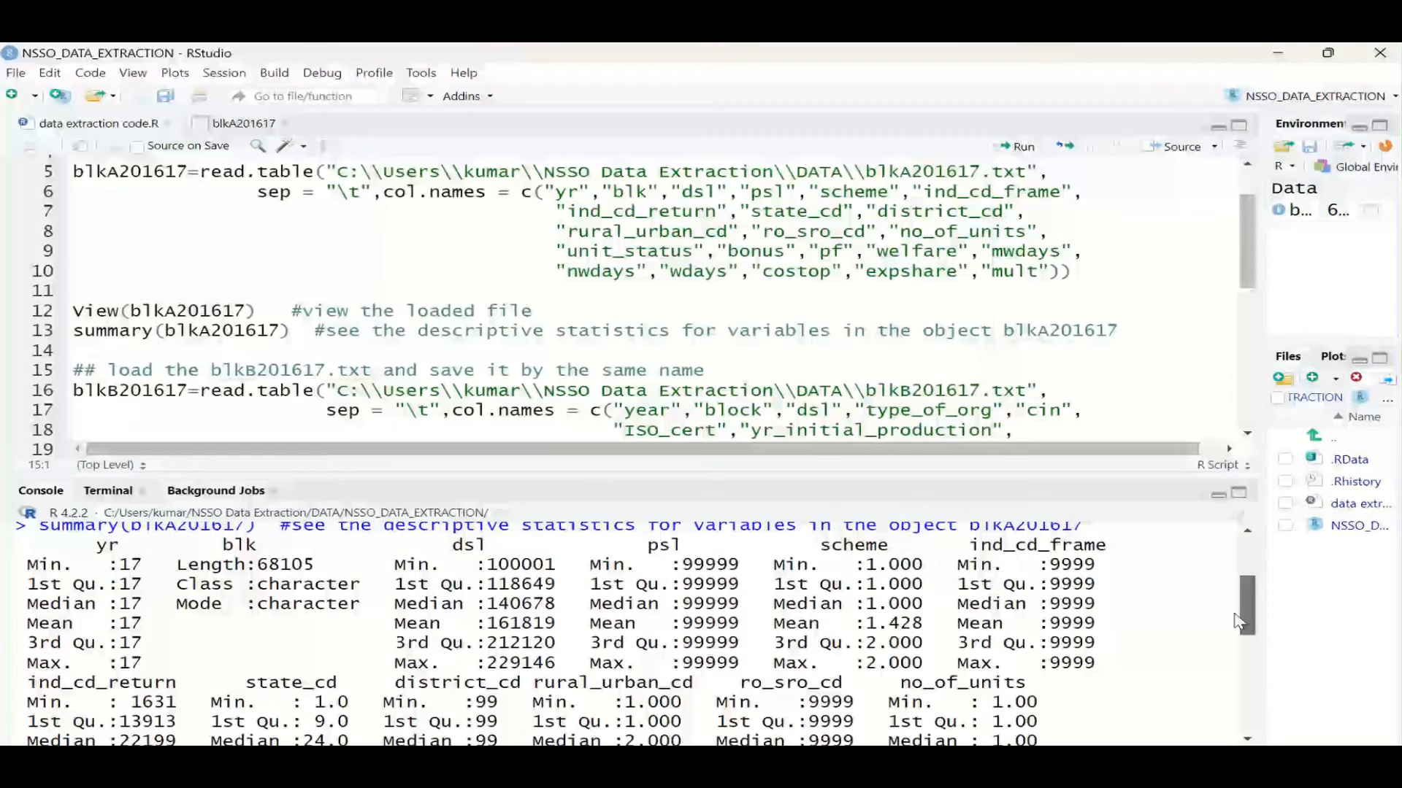
left_click_drag(1239, 622, 1233, 733)
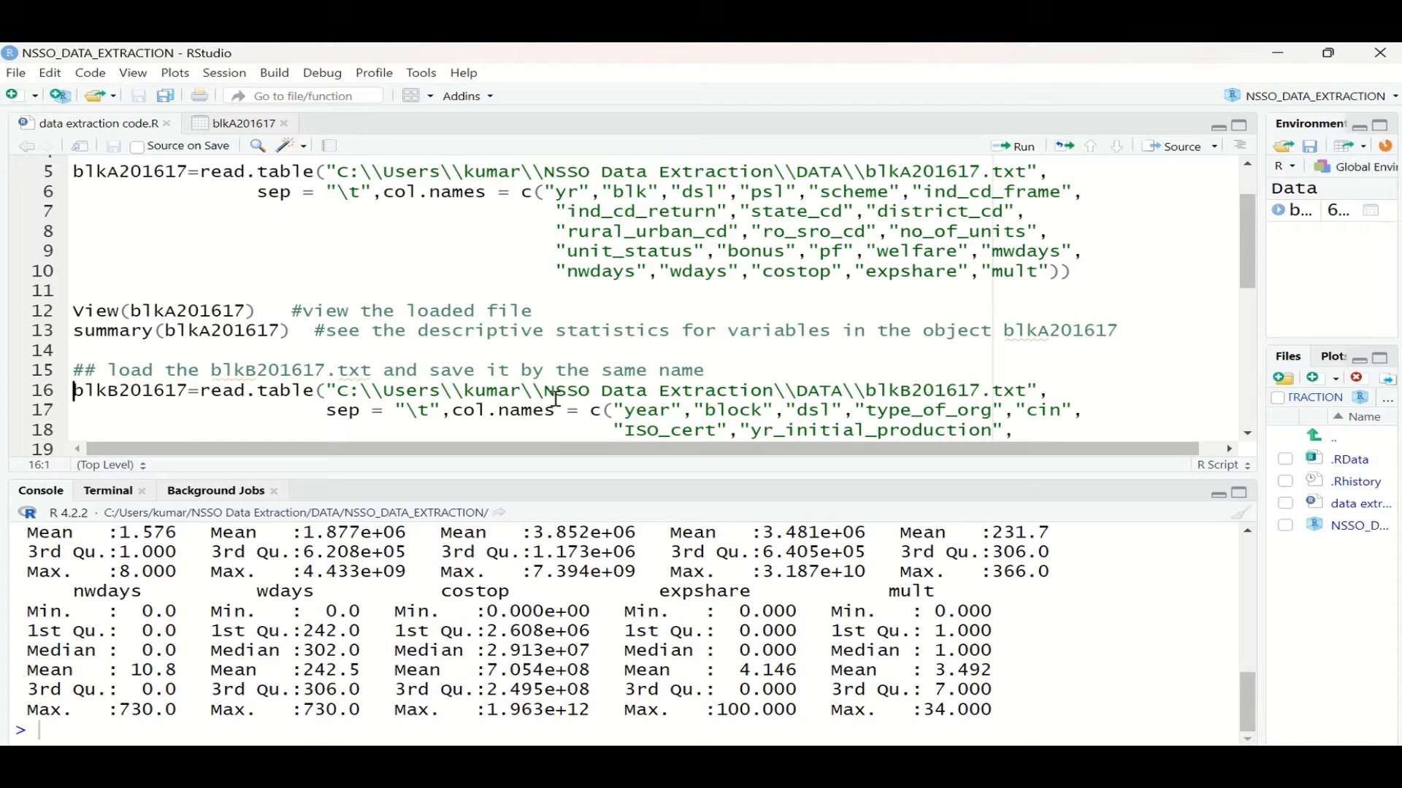
Step: Load blkB201617.txt as blkB201617 with the script's read.table command and view the data frame with its entry and column counts
key("ctrl+Return")
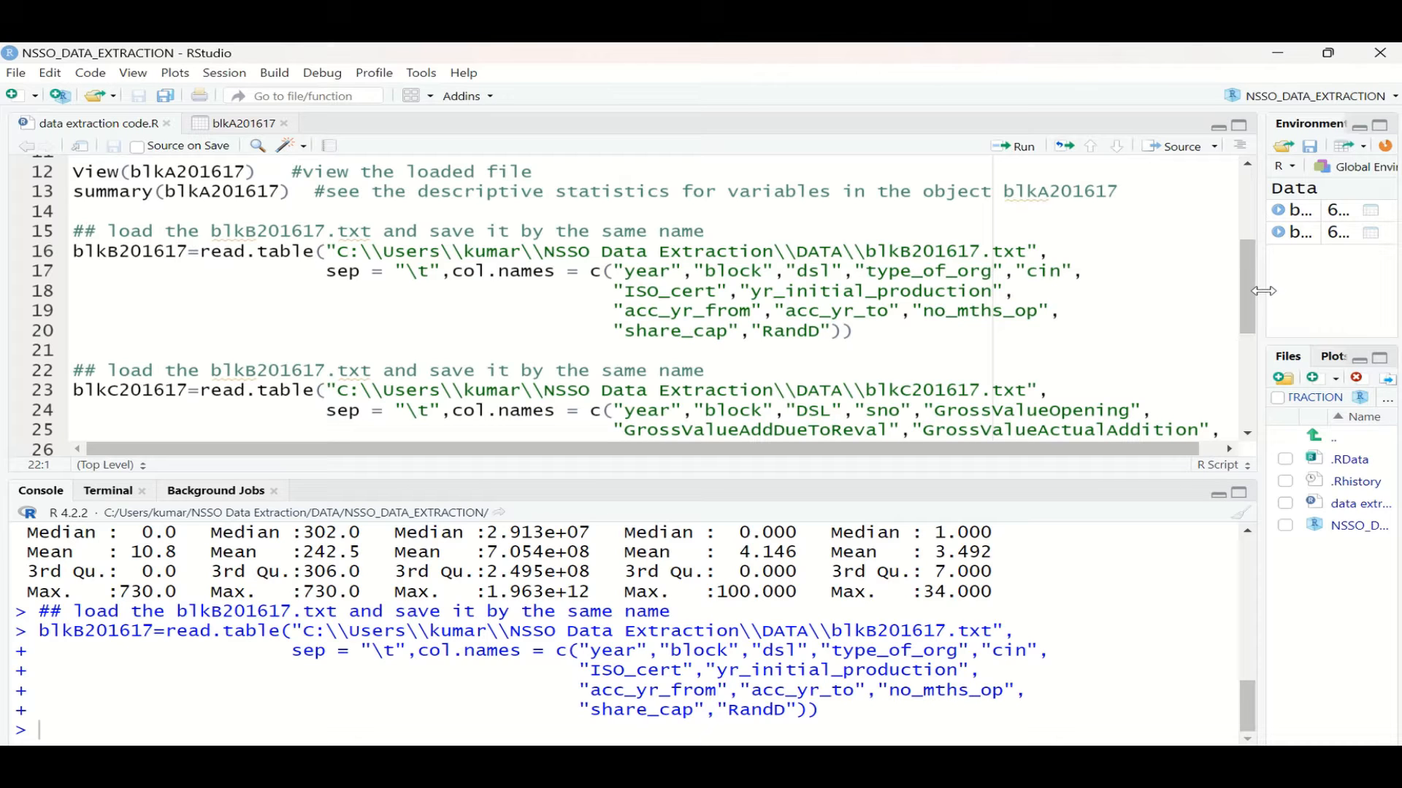
left_click_drag(1264, 291, 370, 292)
left_click(468, 234)
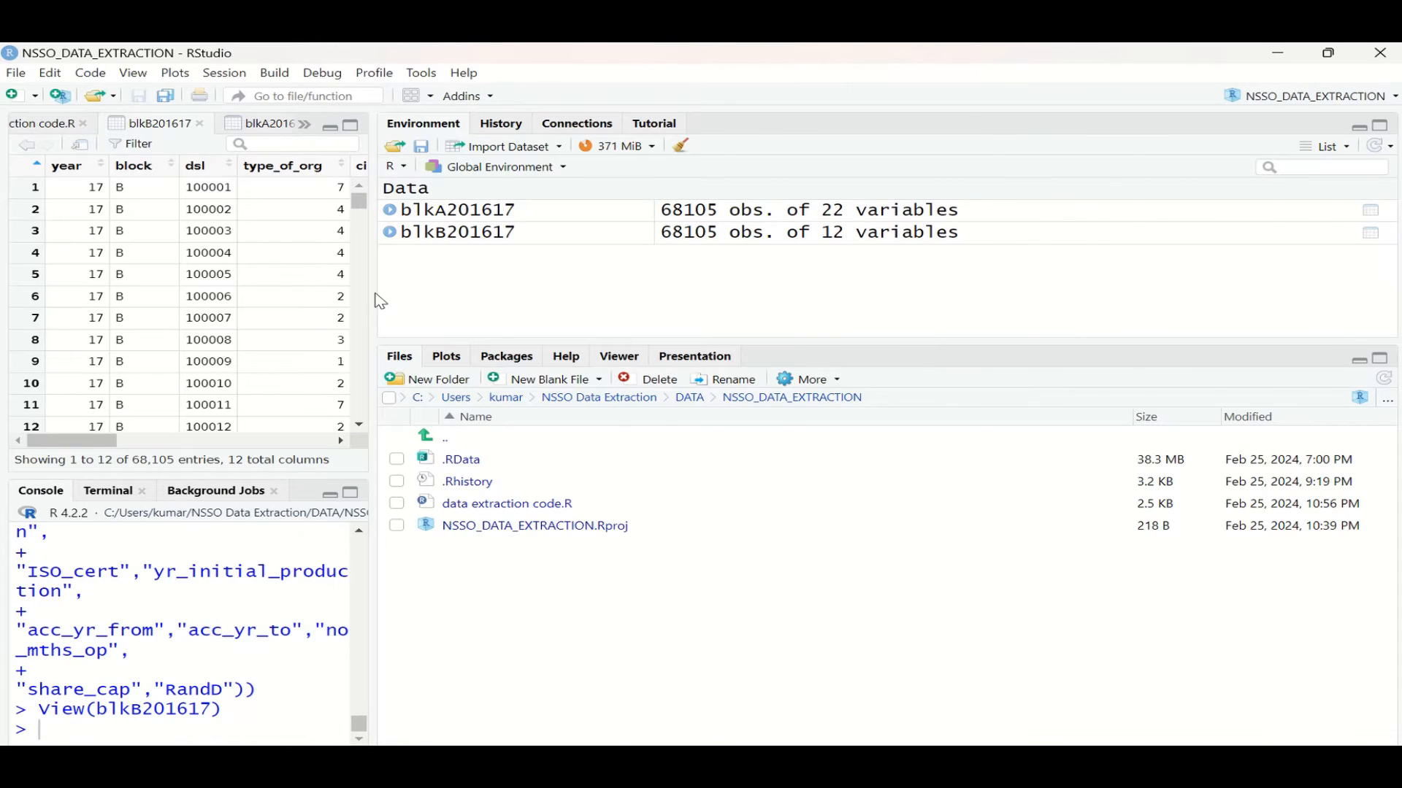
left_click_drag(377, 300, 1290, 221)
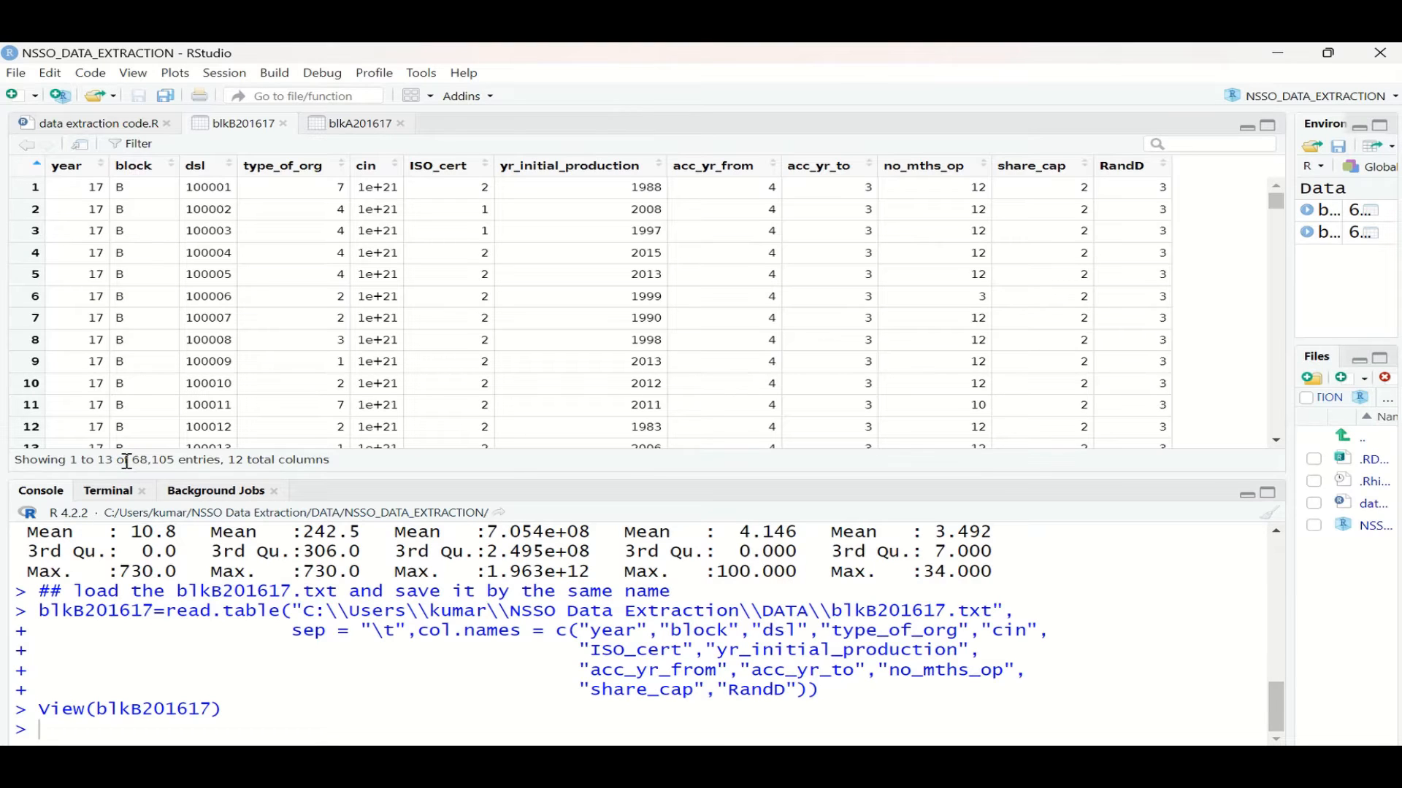
left_click_drag(127, 461, 350, 470)
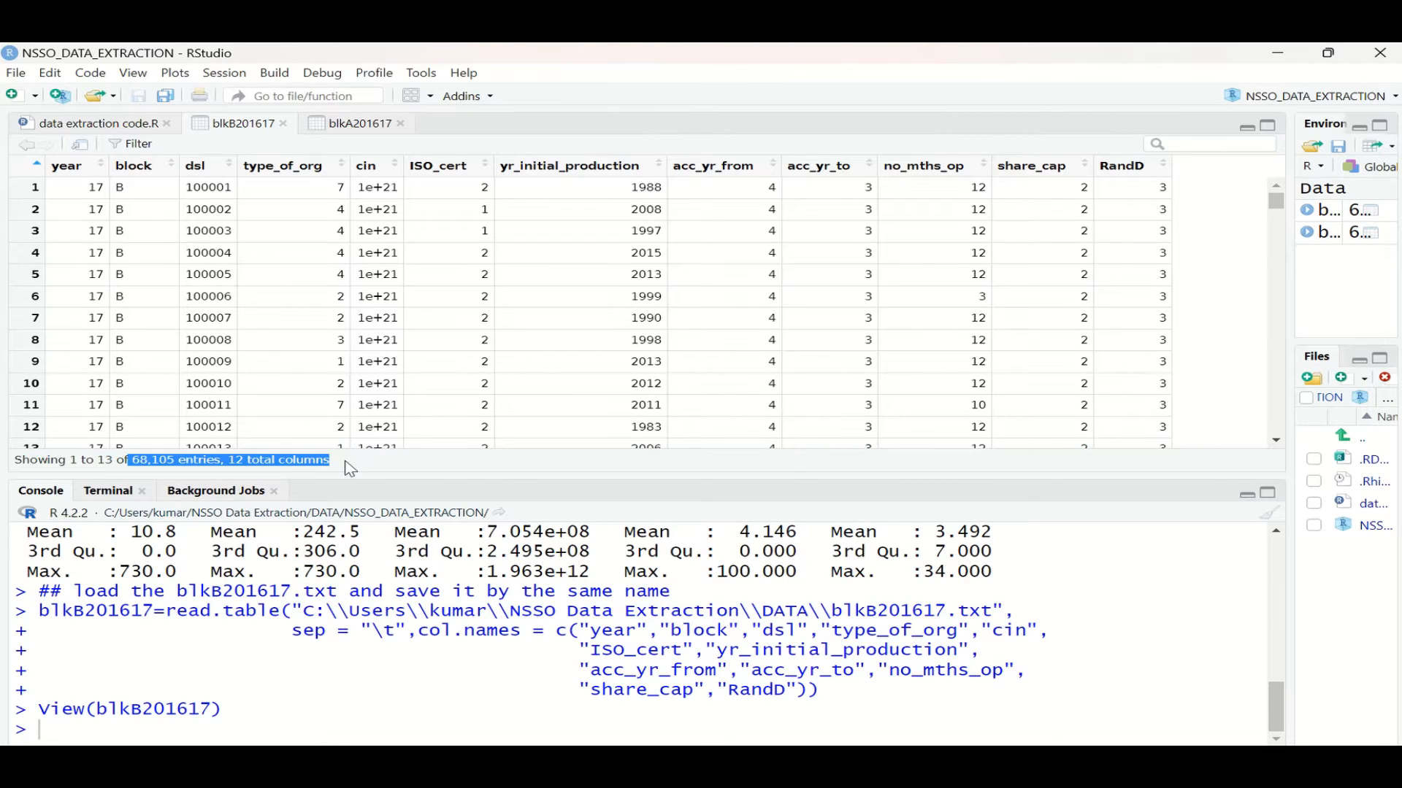
left_click(351, 470)
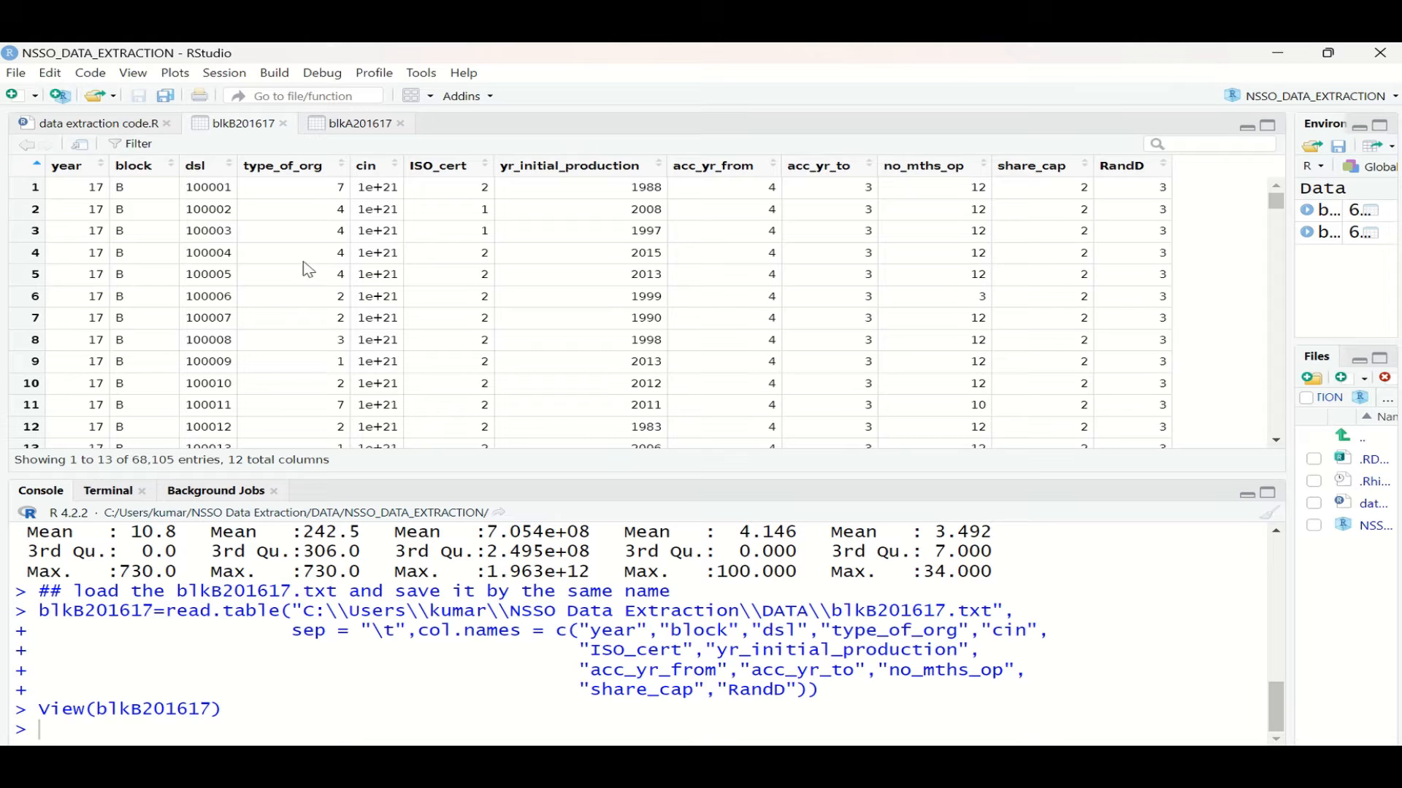
Step: Load blkC201617.txt as blkC201617 with the script's read.table command and open the data frame for viewing
left_click(106, 128)
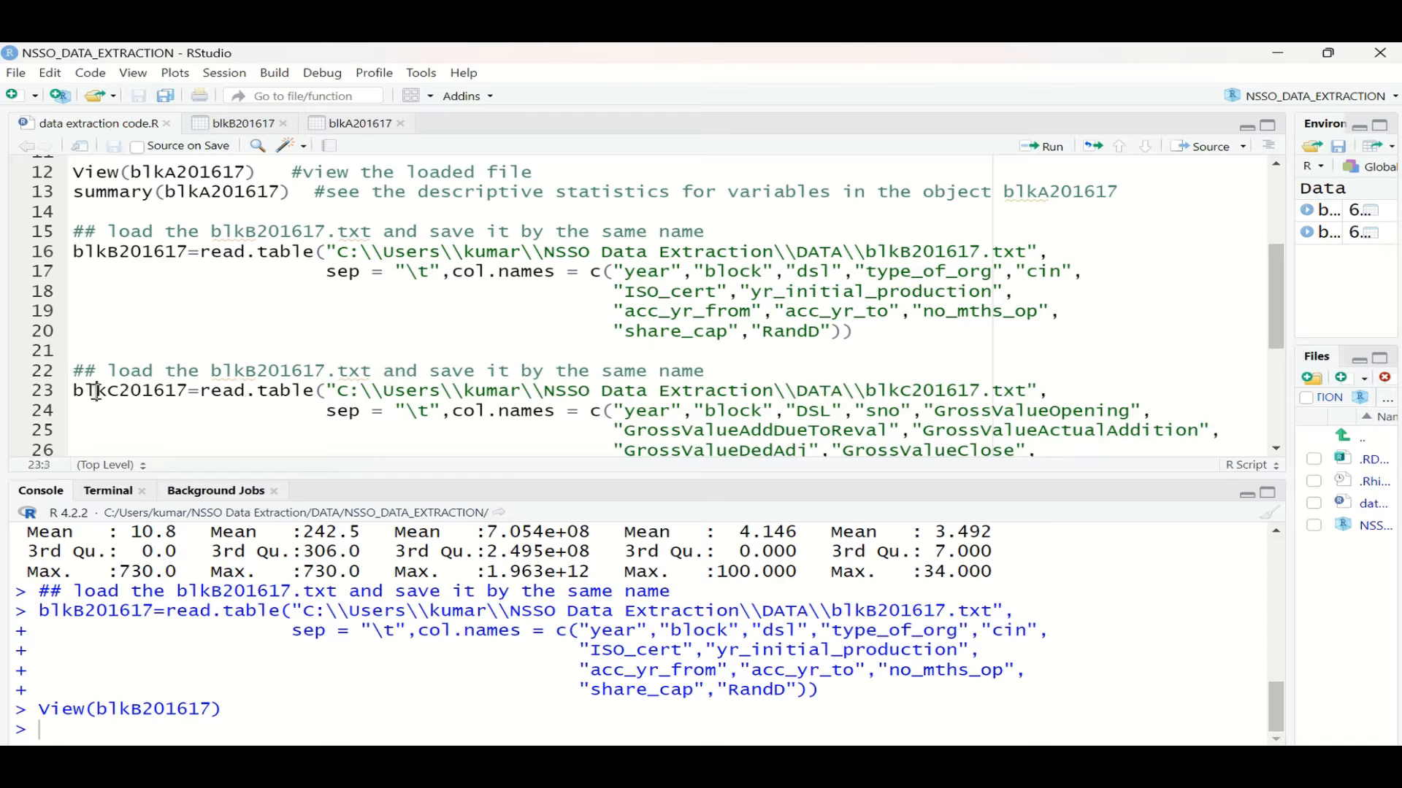
key("ctrl+Return")
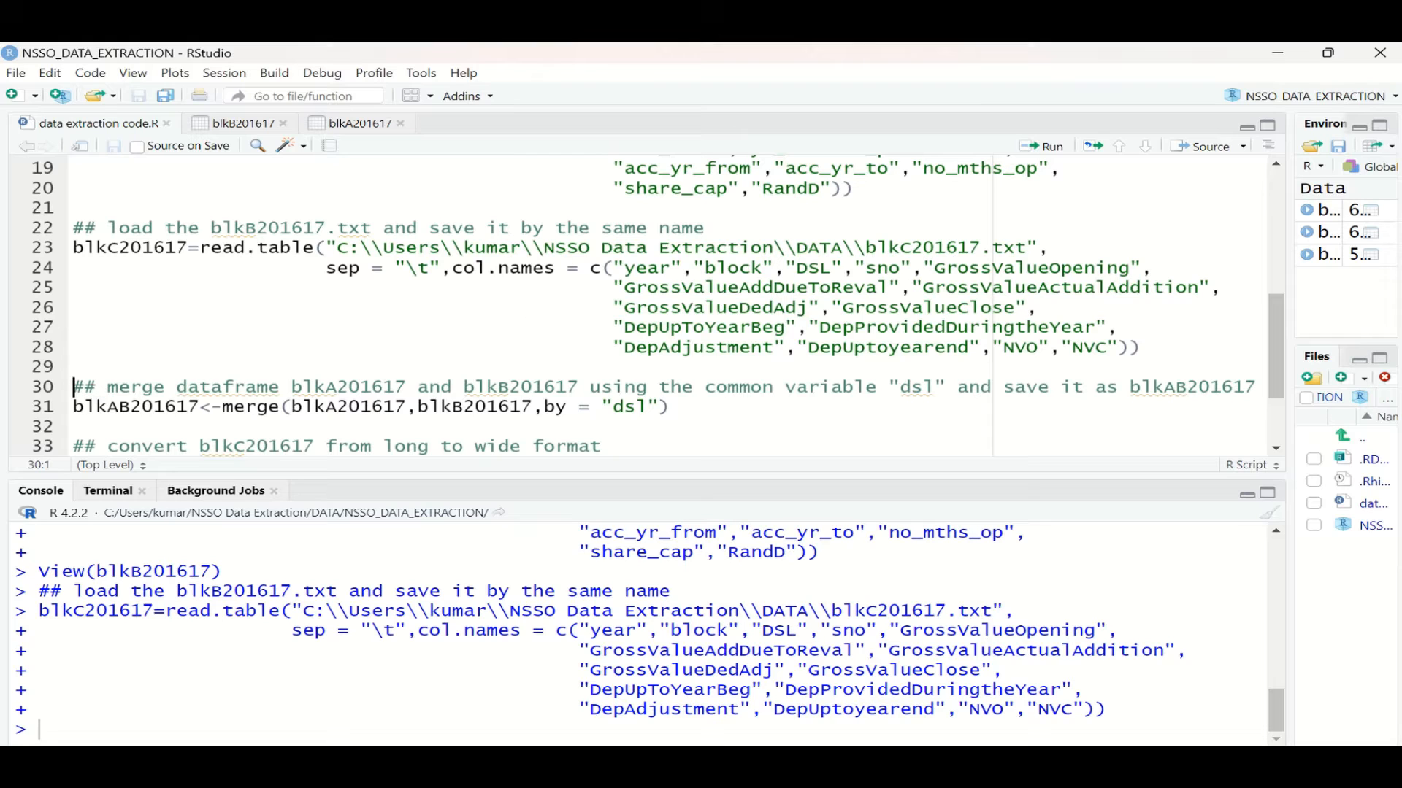
left_click_drag(1277, 275, 262, 352)
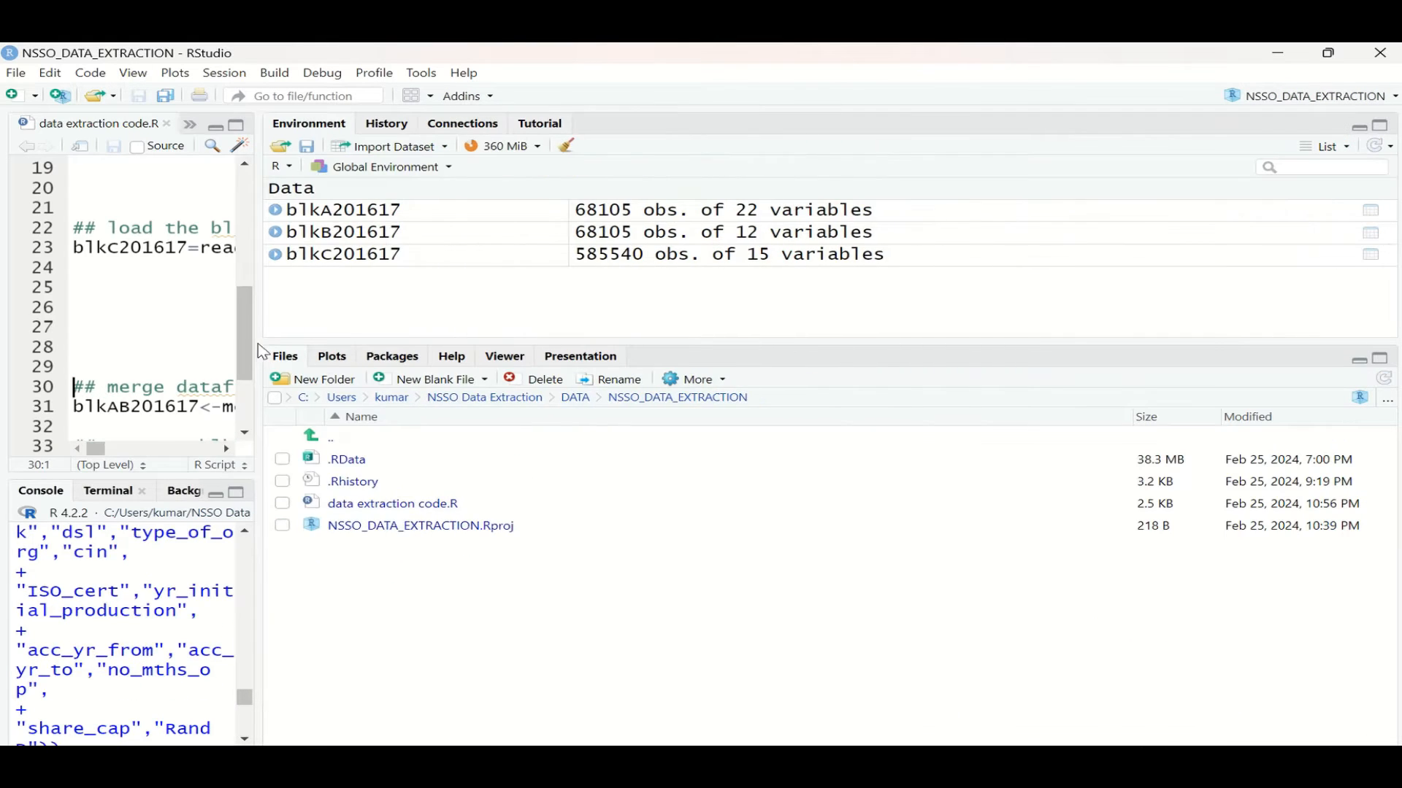
left_click(334, 255)
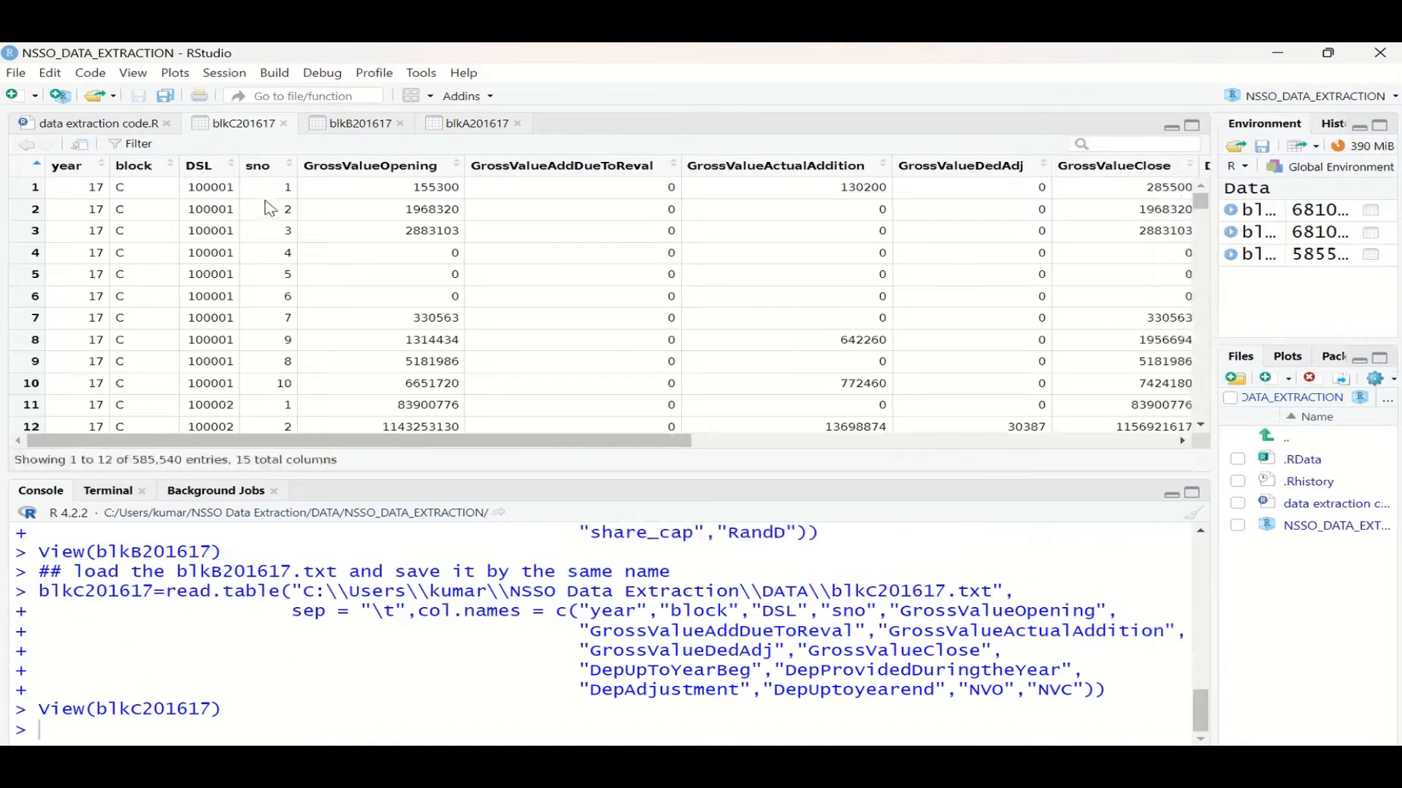
Step: Examine how the sno item rows repeat for each DSL factory code in the blkC201617 data frame
left_click_drag(287, 187, 293, 266)
left_click(294, 265)
left_click(1203, 427)
left_click(1203, 428)
left_click(1203, 429)
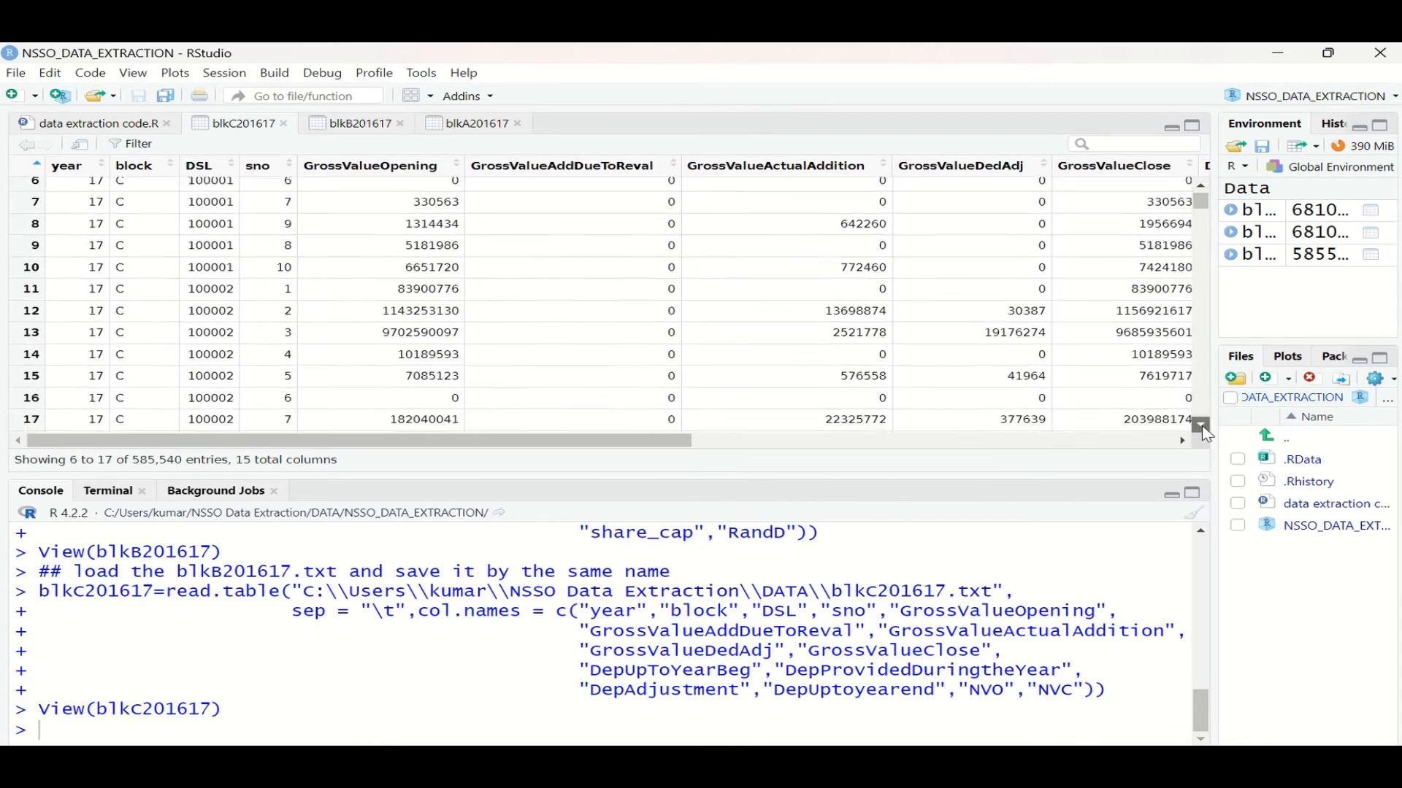
left_click(1203, 428)
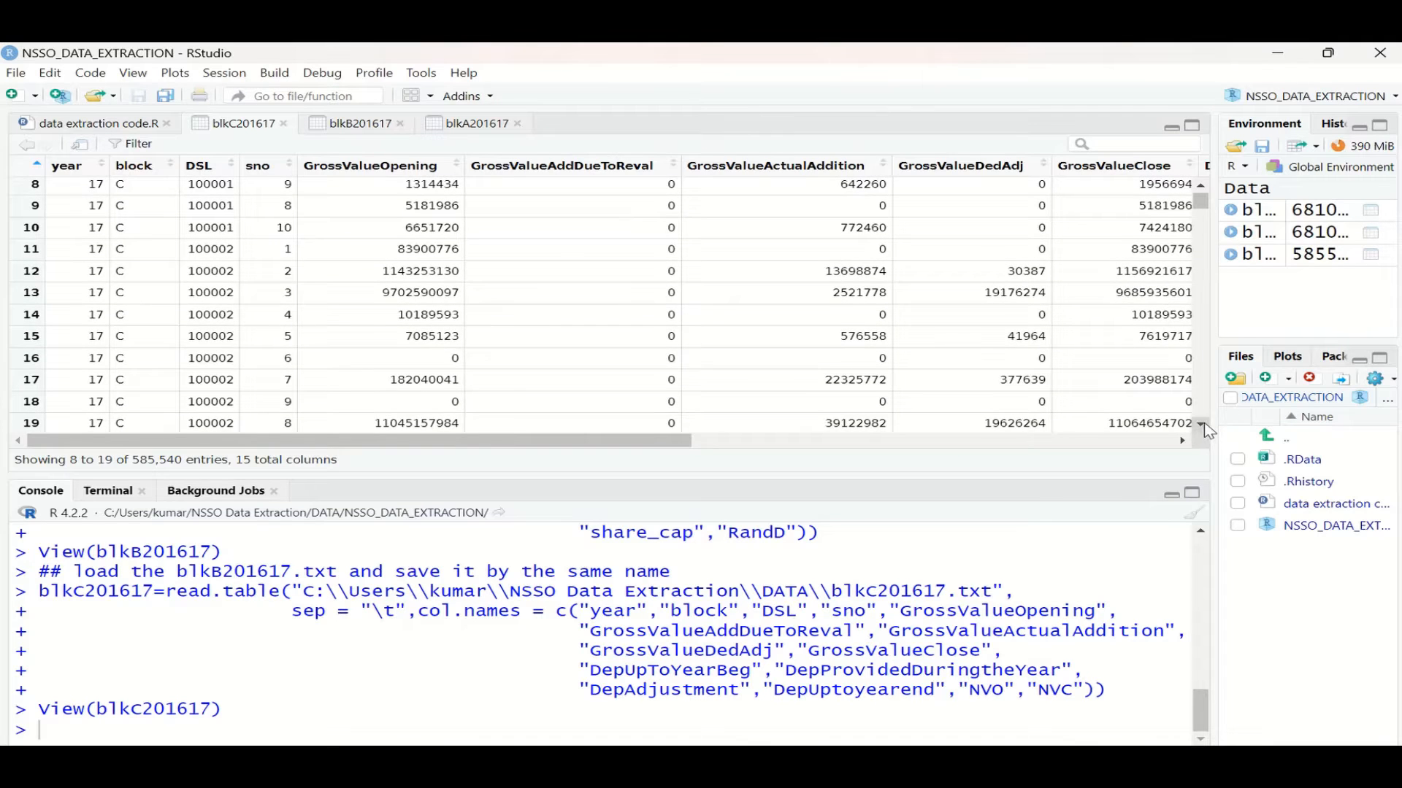
left_click(1201, 425)
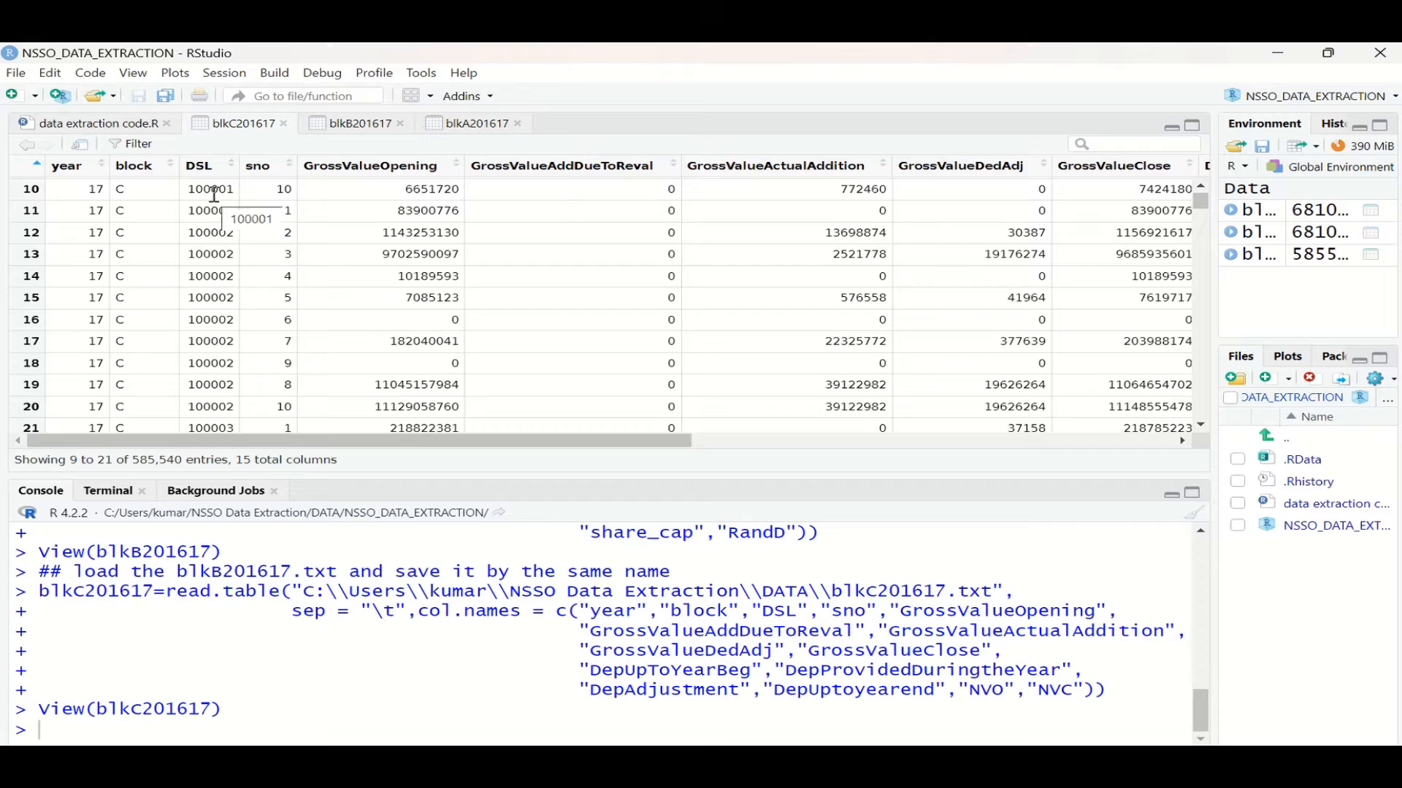
Step: Run the script's merge command joining blkA201617 and blkB201617 by "dsl" into blkAB201617
left_click(116, 123)
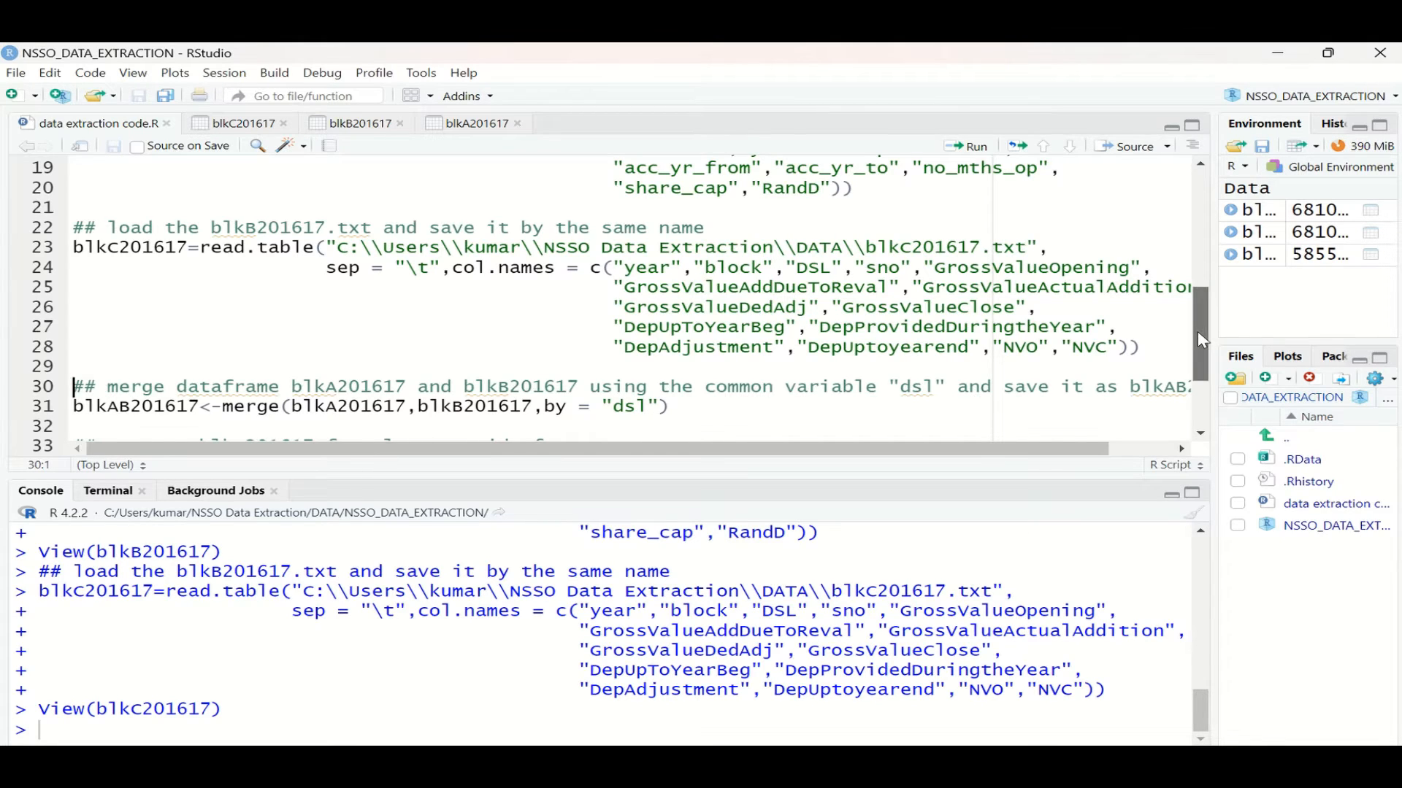
left_click_drag(1198, 333, 1198, 369)
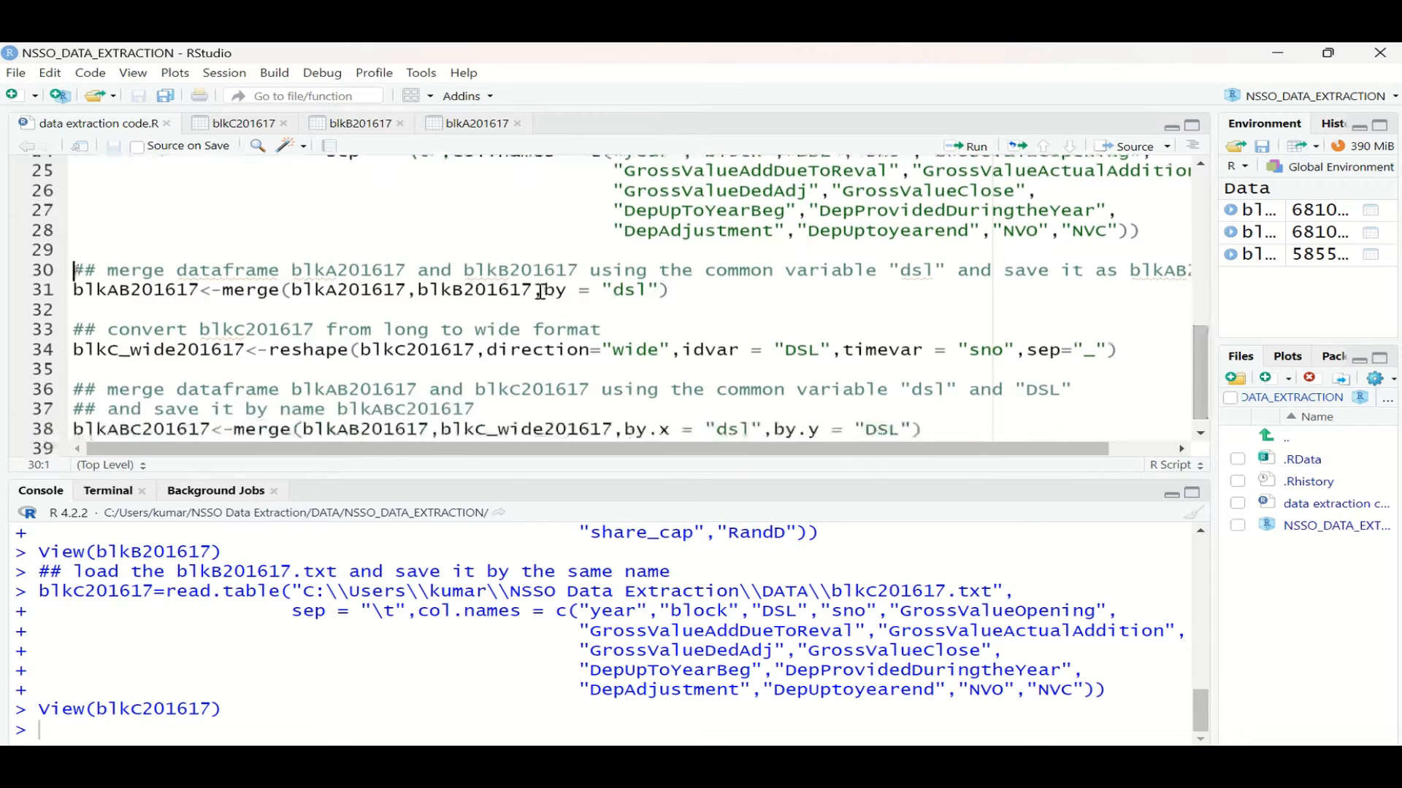
left_click(713, 286)
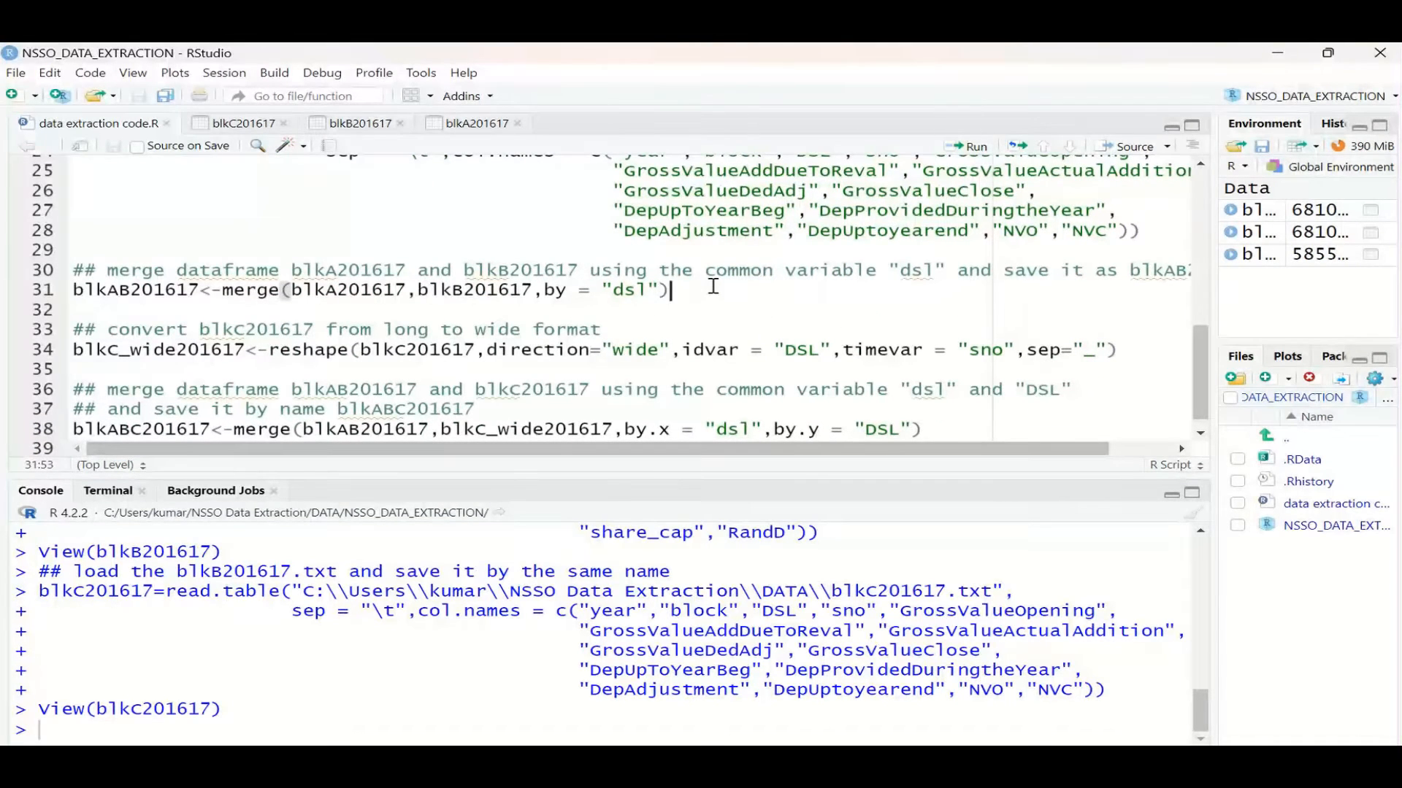
left_click_drag(1213, 301, 1342, 309)
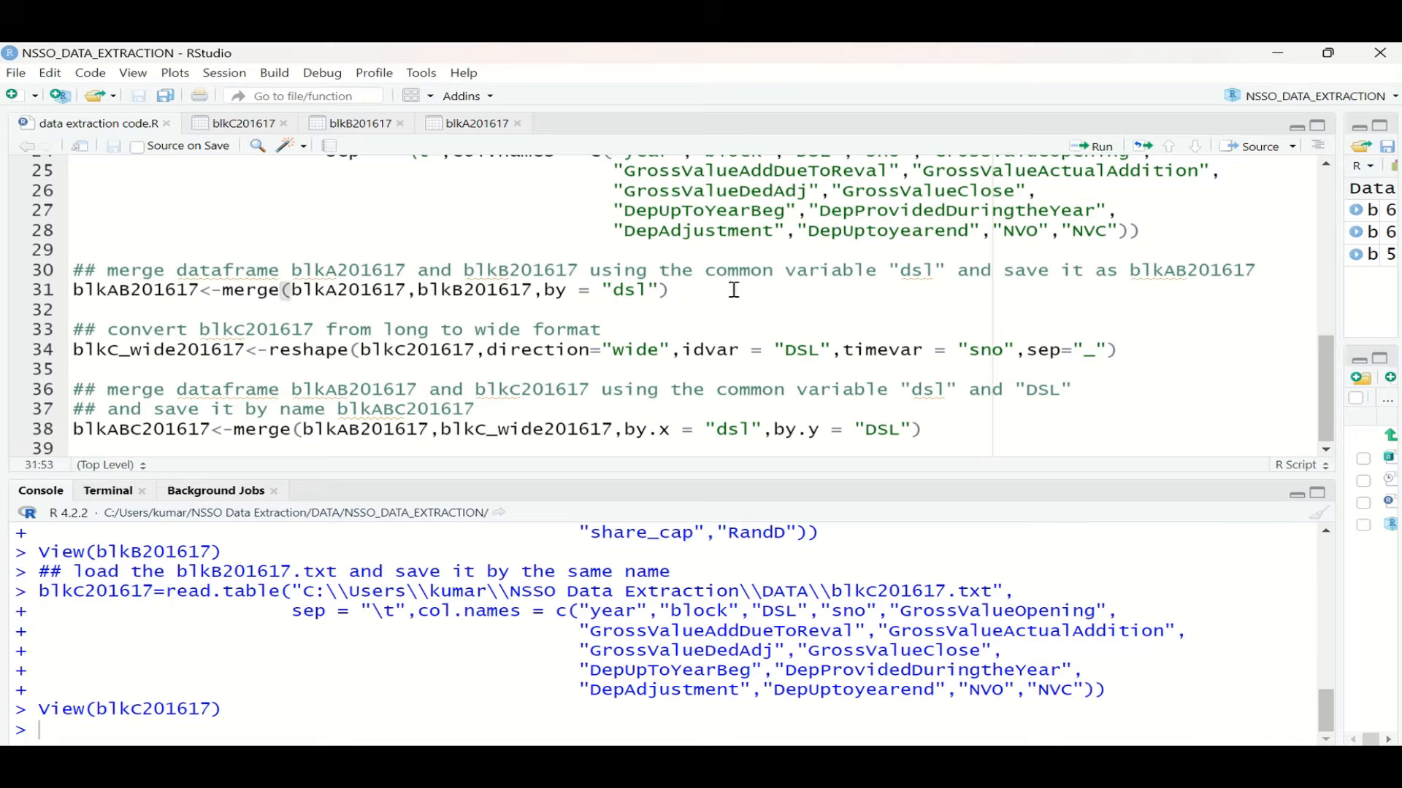
key("ctrl+Return")
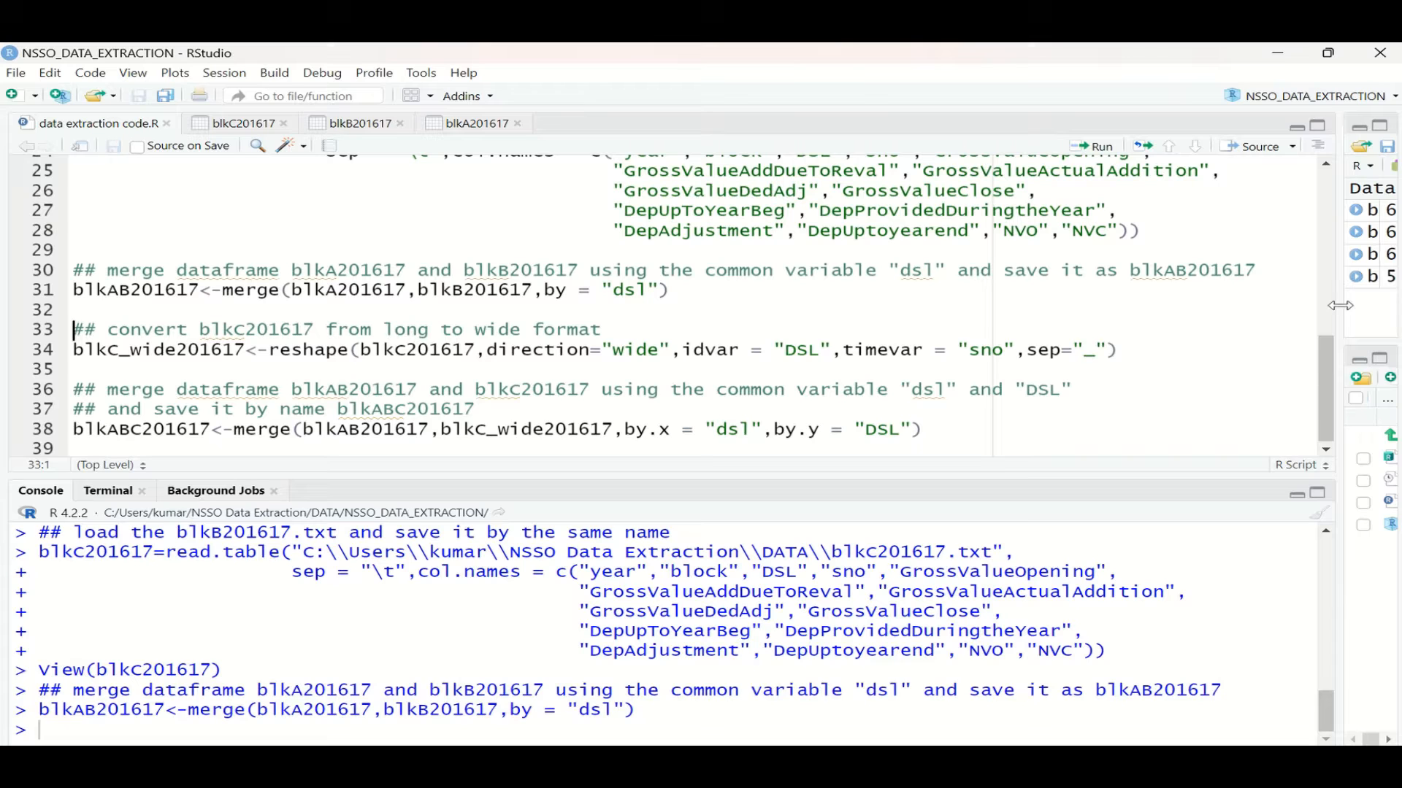
Step: Open the merged blkAB201617 data frame in a widened viewer and review its entry count and columns through RandD
left_click_drag(1343, 308, 655, 321)
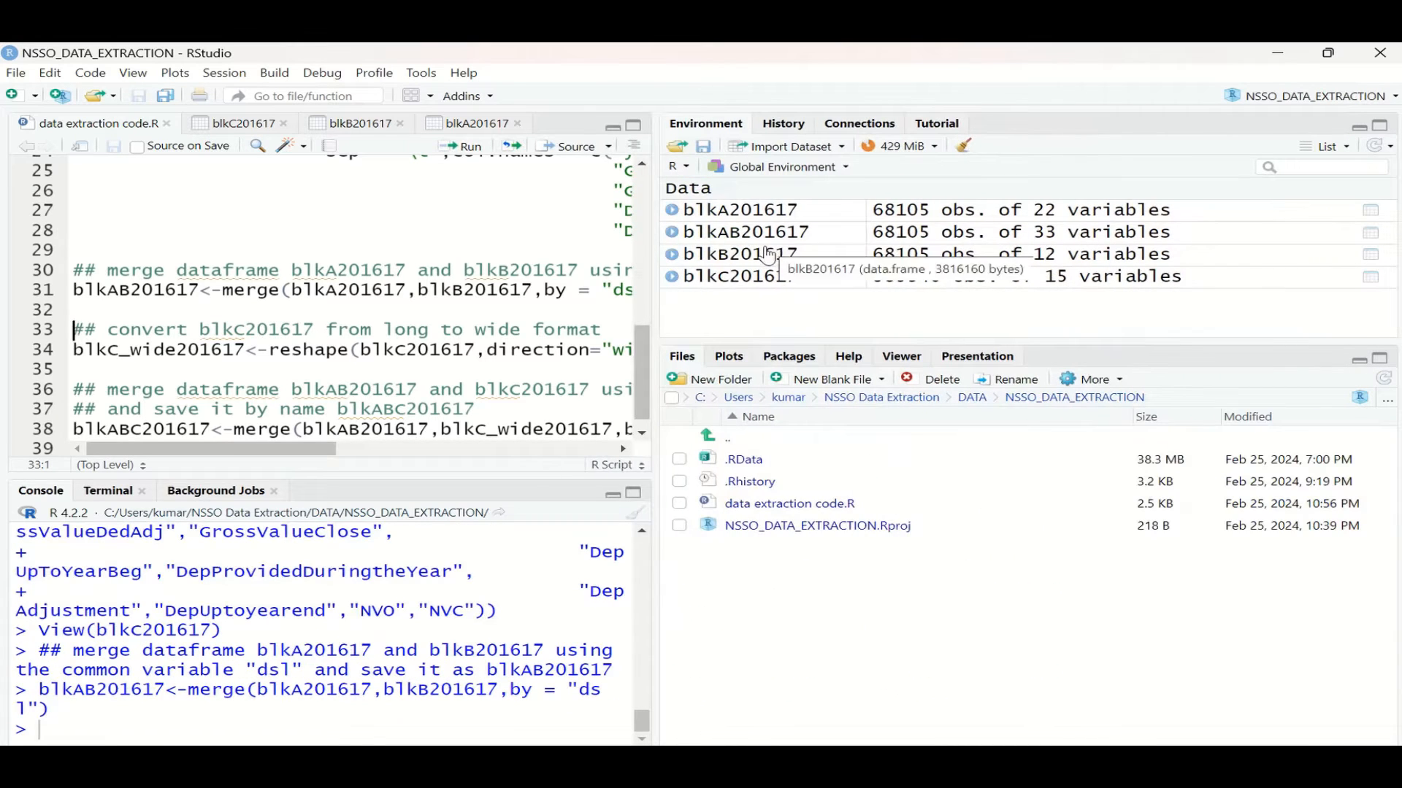
left_click(740, 233)
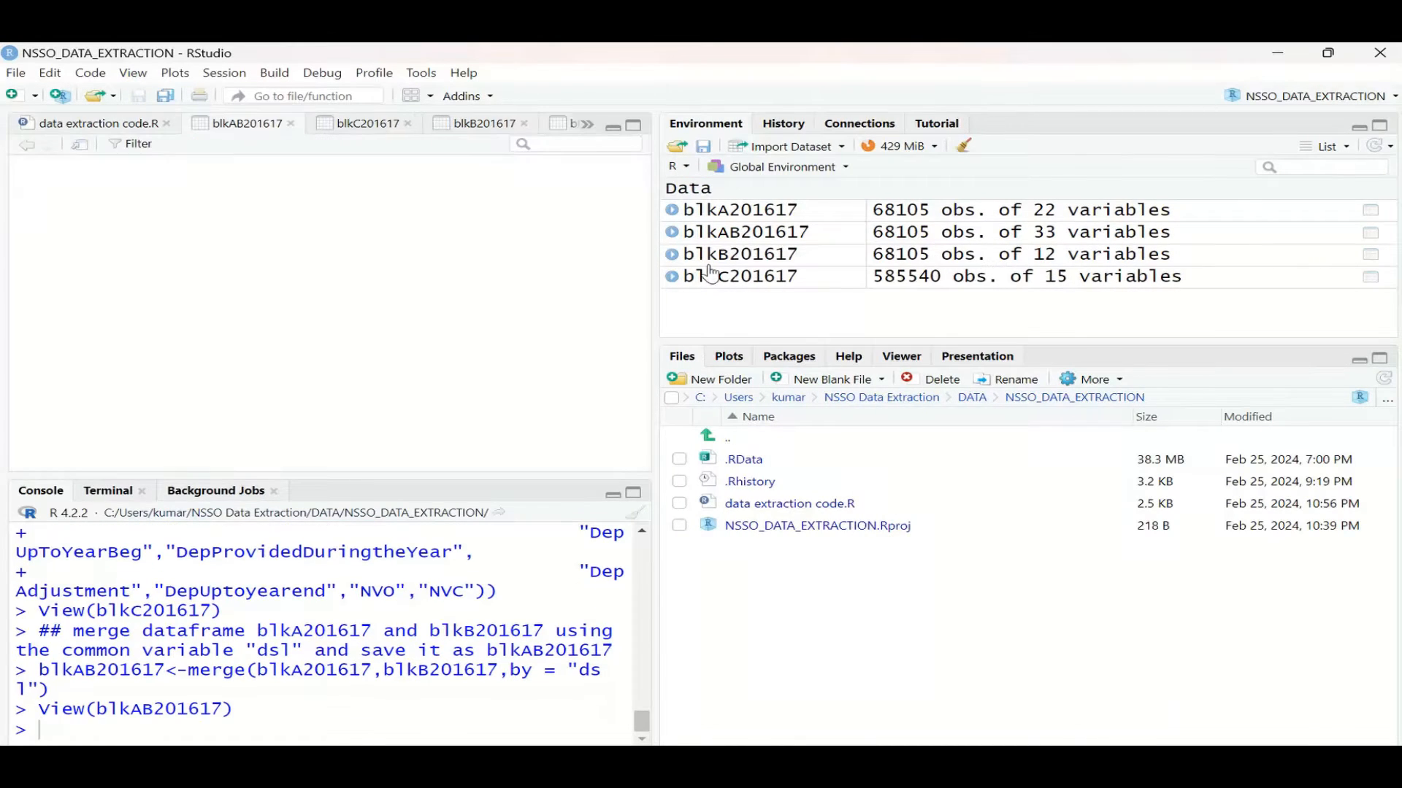
left_click_drag(652, 316, 1208, 317)
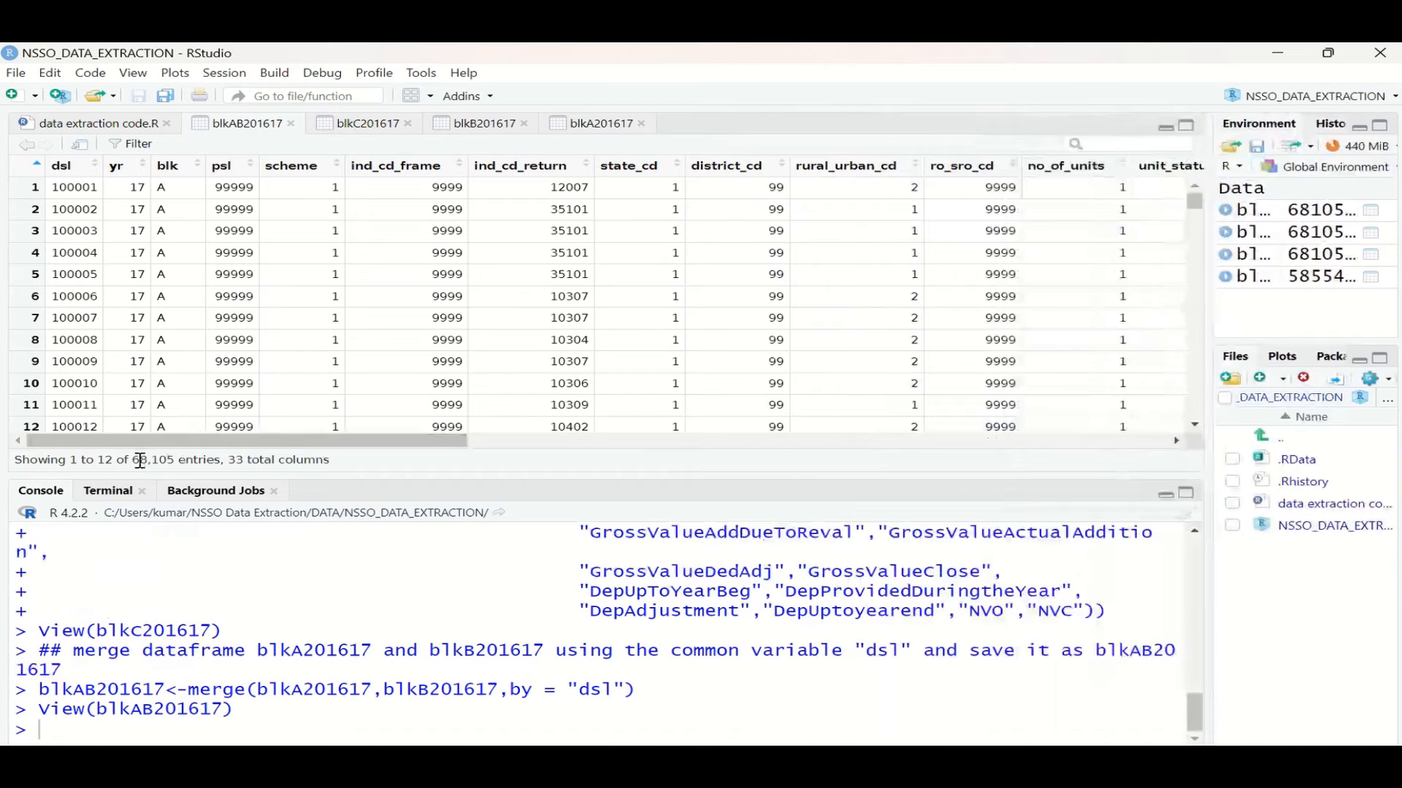
left_click_drag(133, 461, 343, 471)
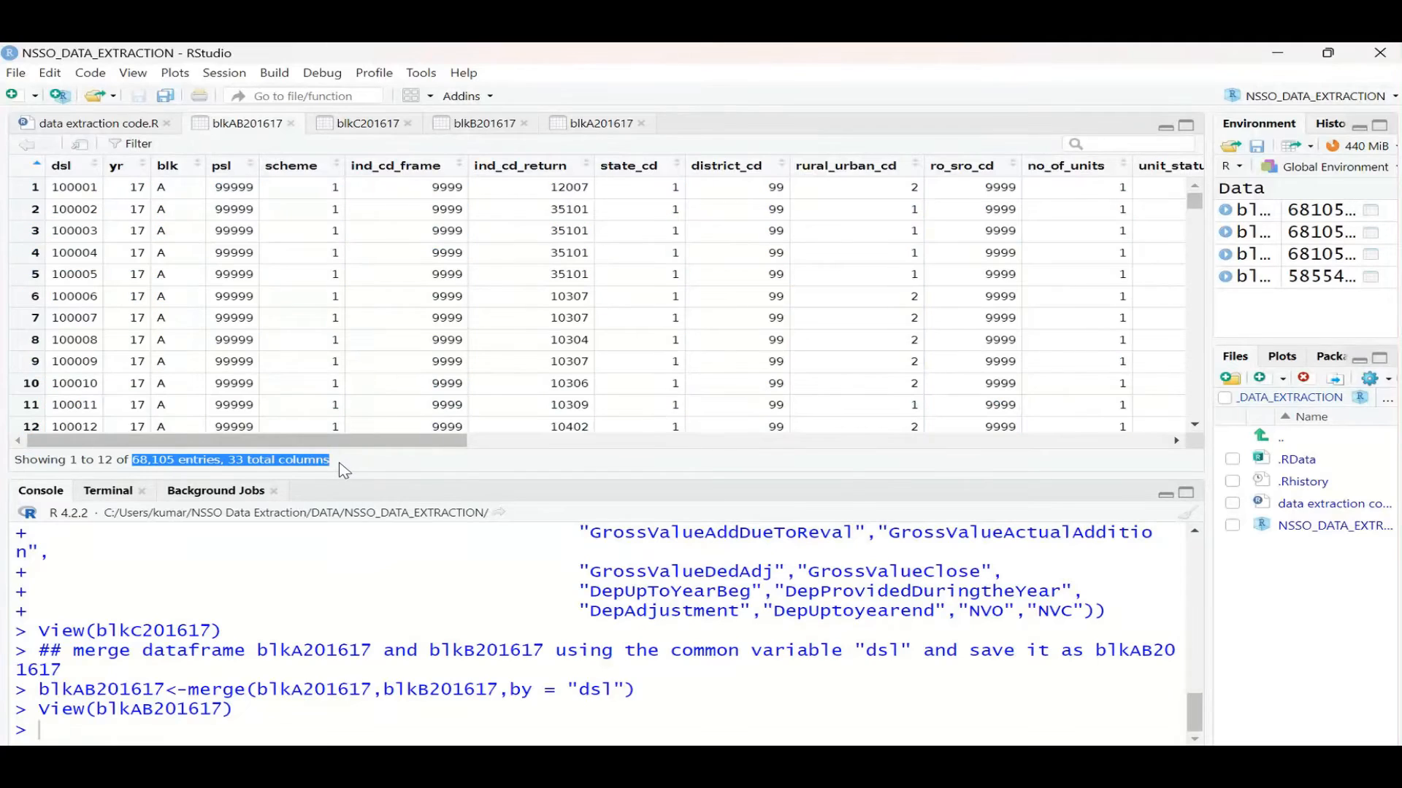
left_click(343, 471)
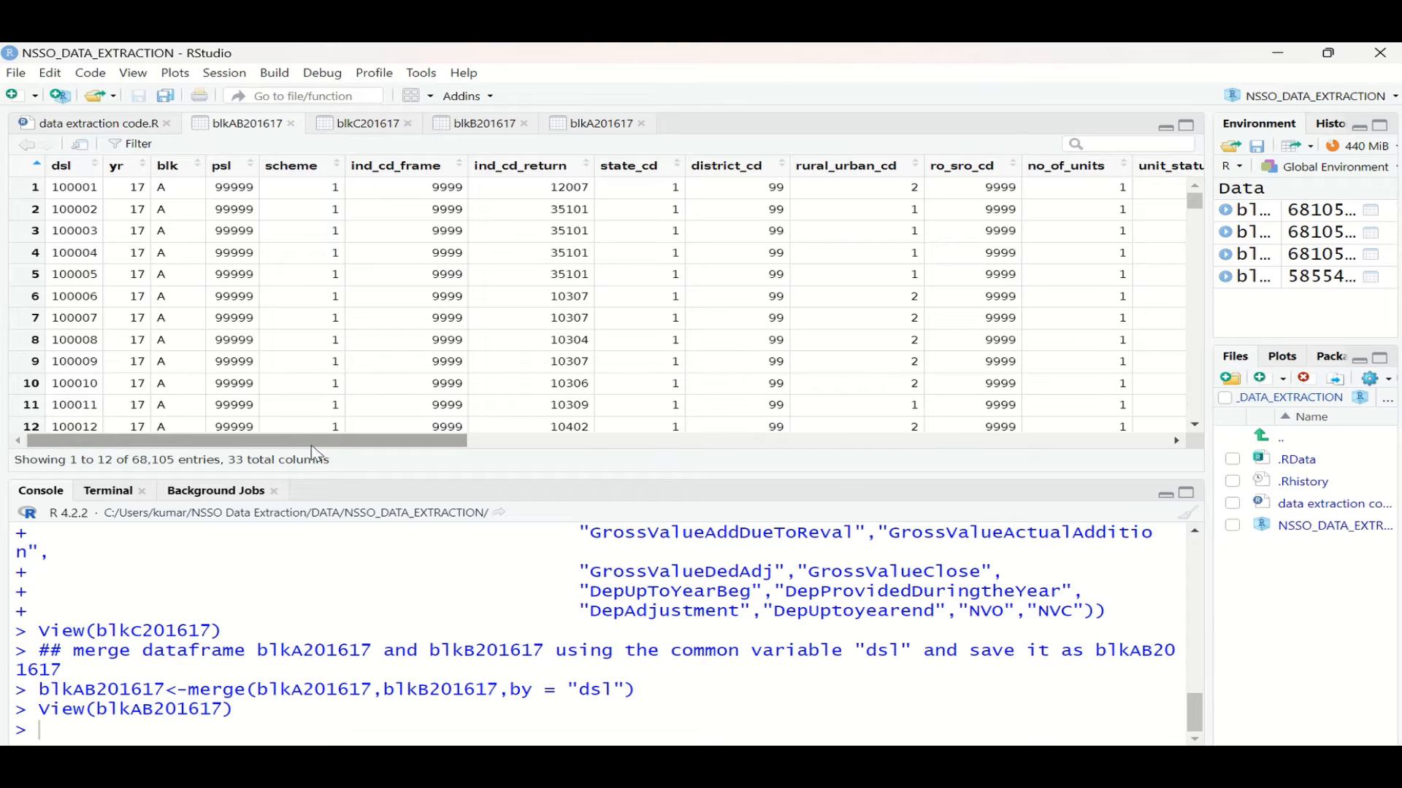
left_click_drag(313, 447, 1074, 456)
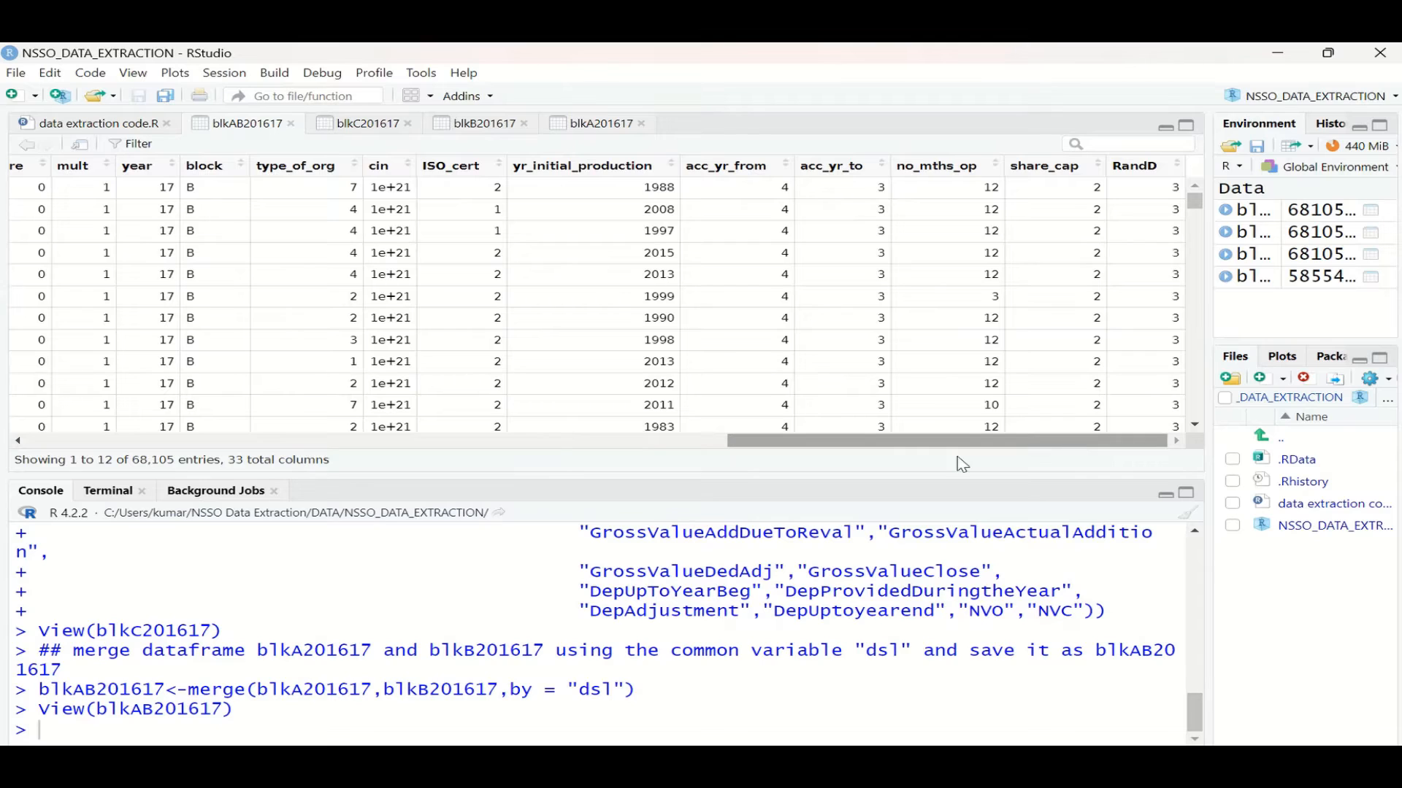
Step: Run the script's reshape command converting blkC201617 to wide format as blkC_wide201617, and view the resulting data frame
left_click(103, 124)
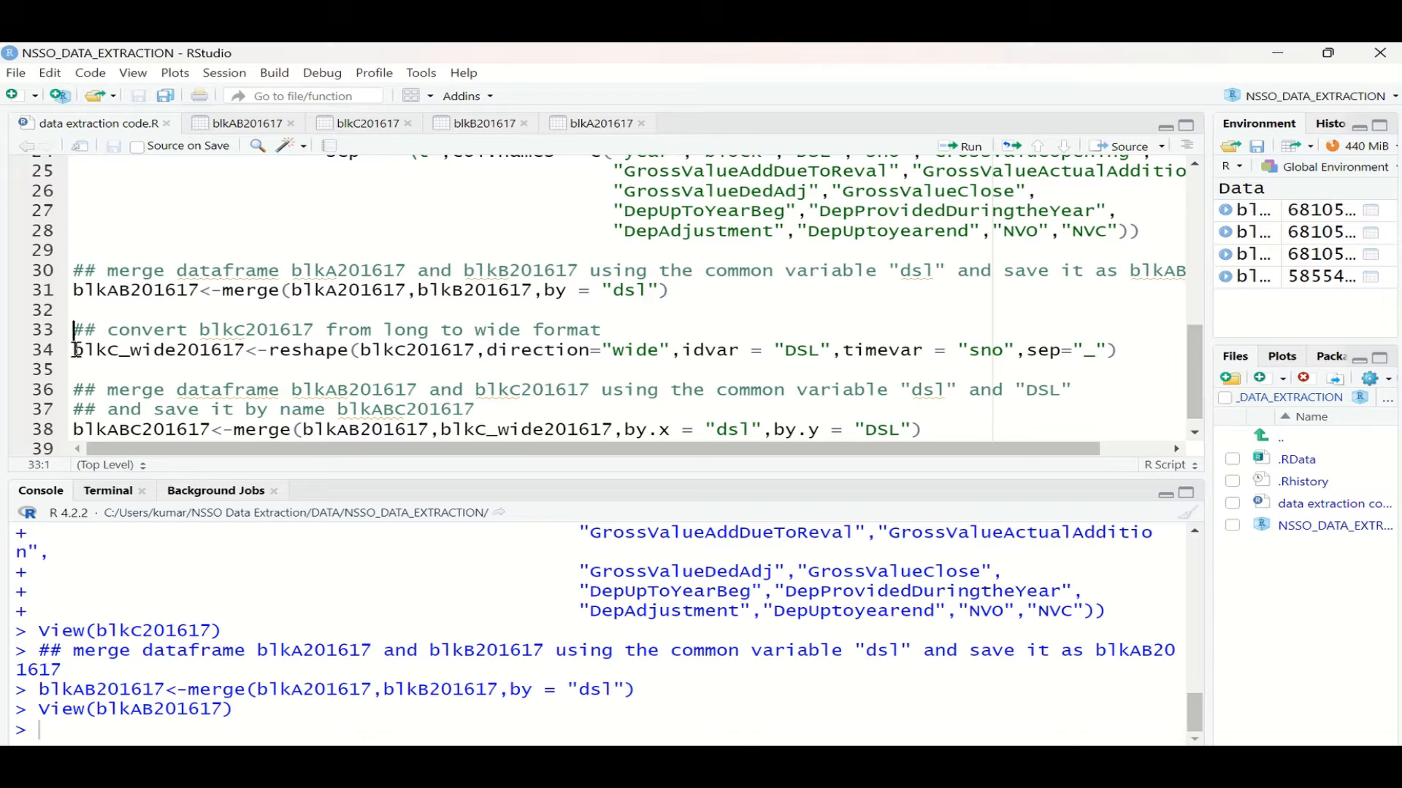
key("ctrl+Return")
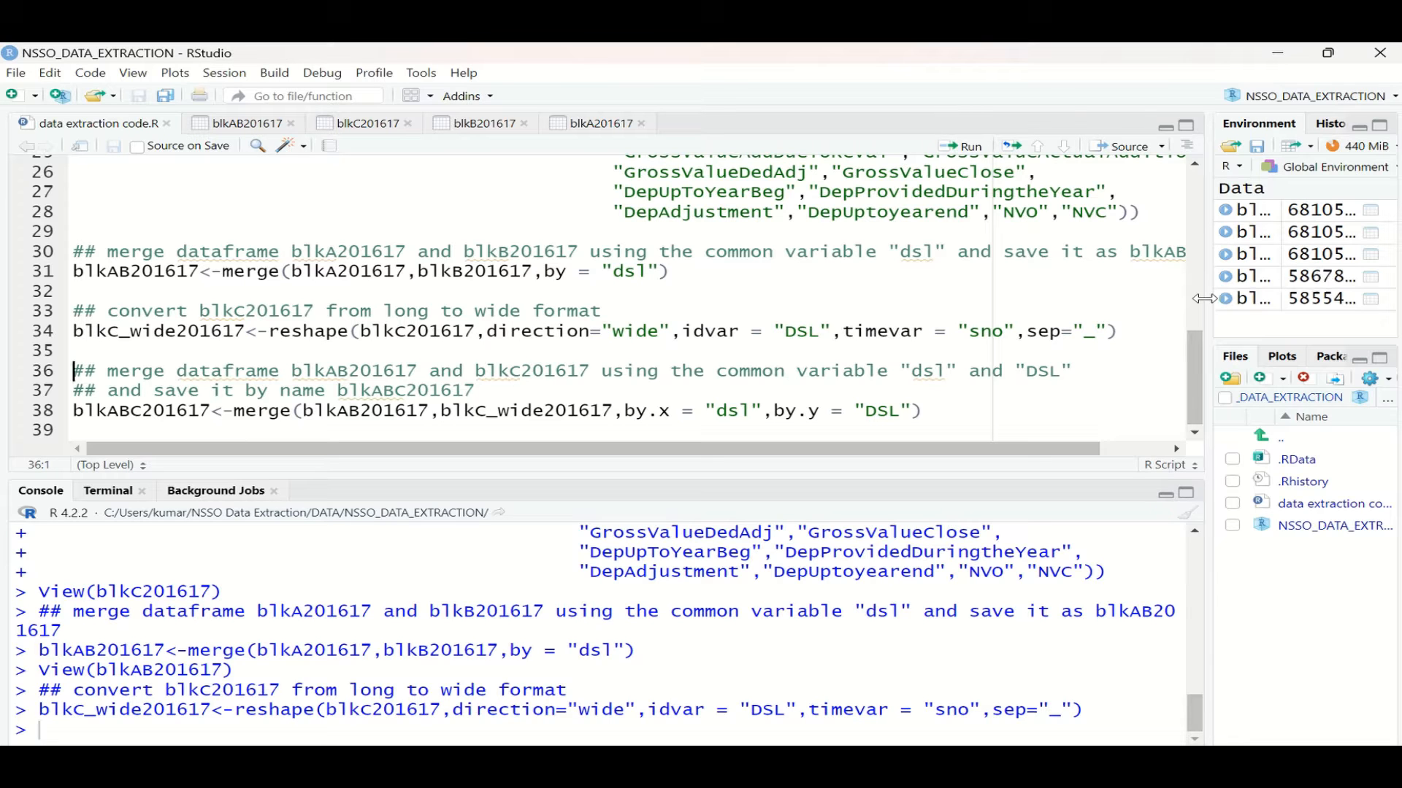
left_click_drag(1205, 299, 704, 342)
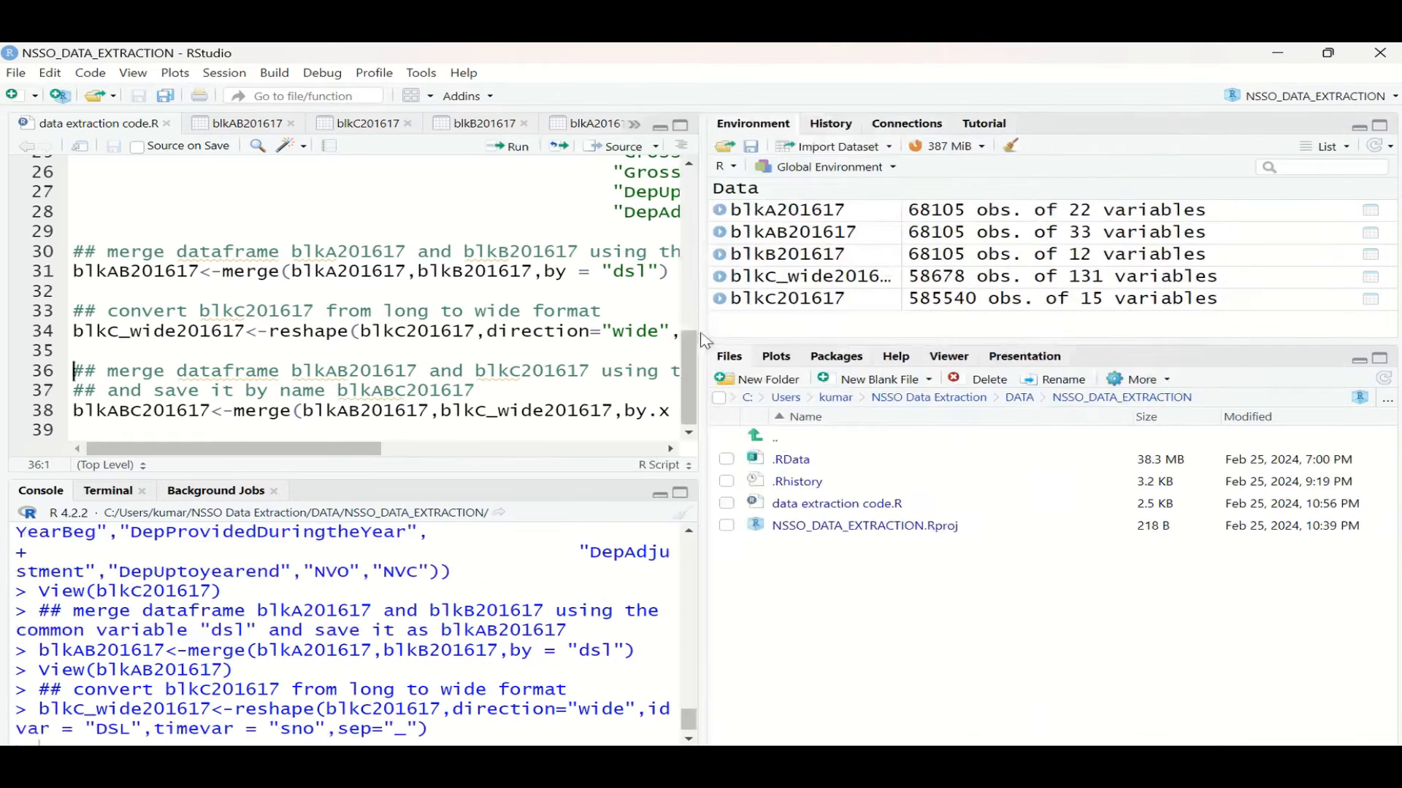
left_click(805, 280)
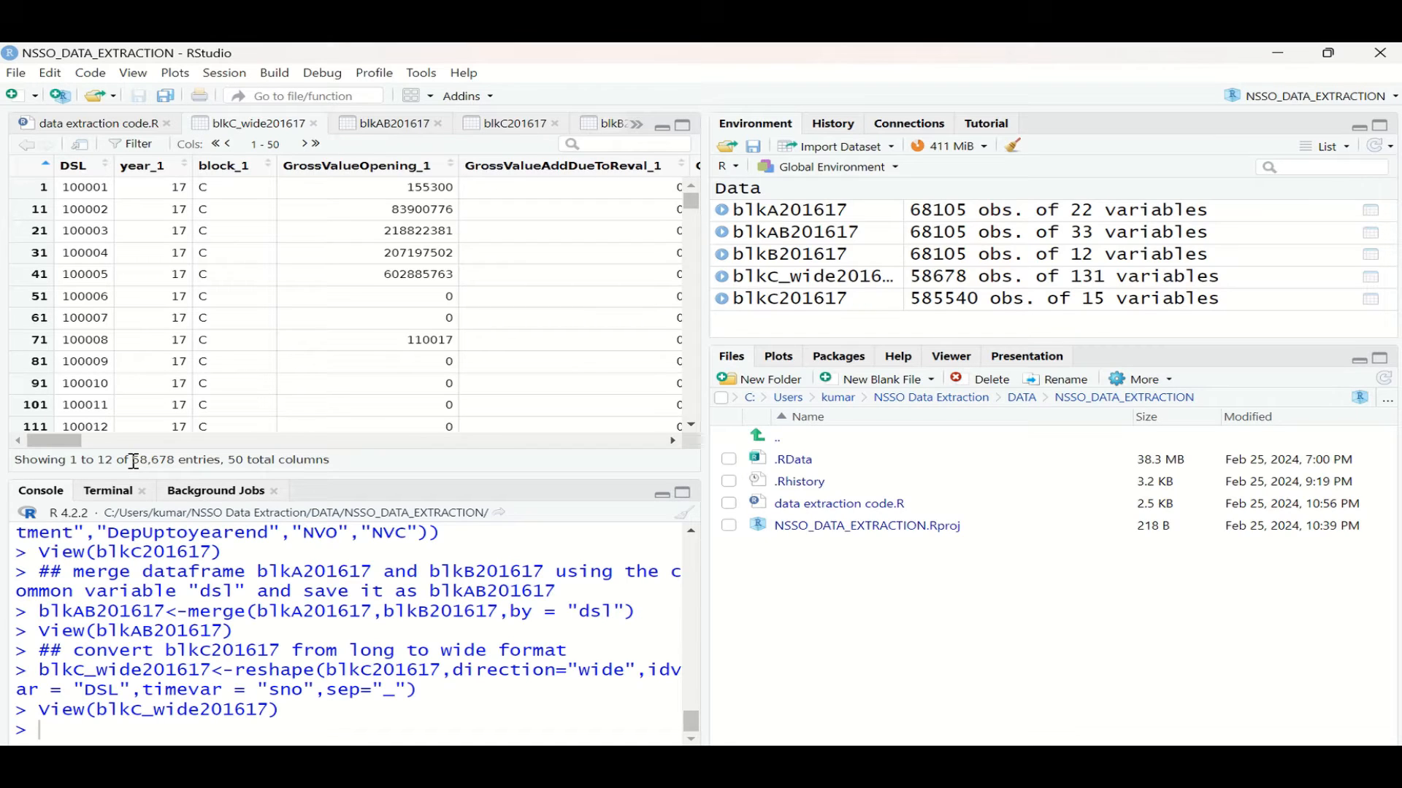
left_click_drag(133, 461, 344, 465)
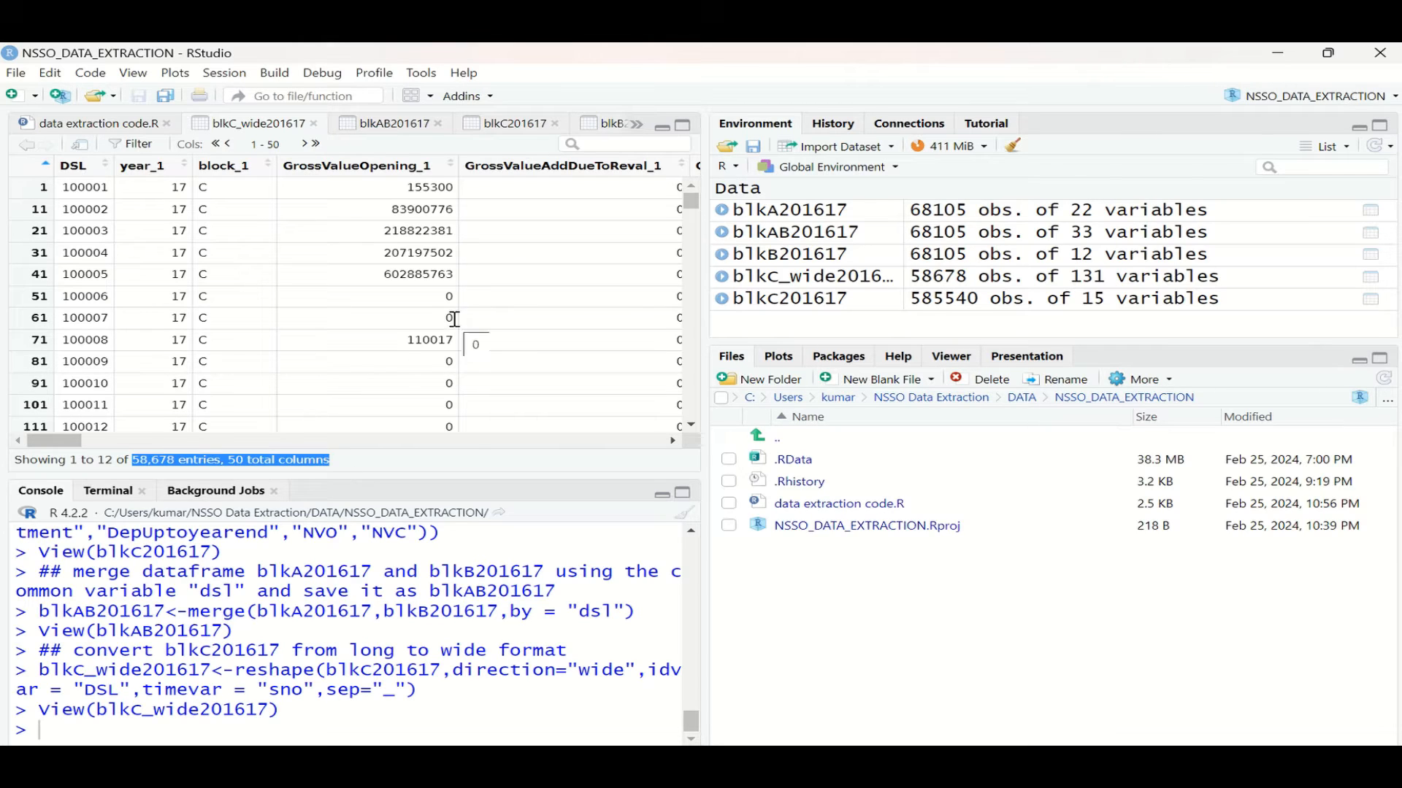
Step: Run the script's merge of blkAB201617 and blkC_wide201617 with by.x = "dsl" and by.y = "DSL" into blkABC201617
left_click(106, 130)
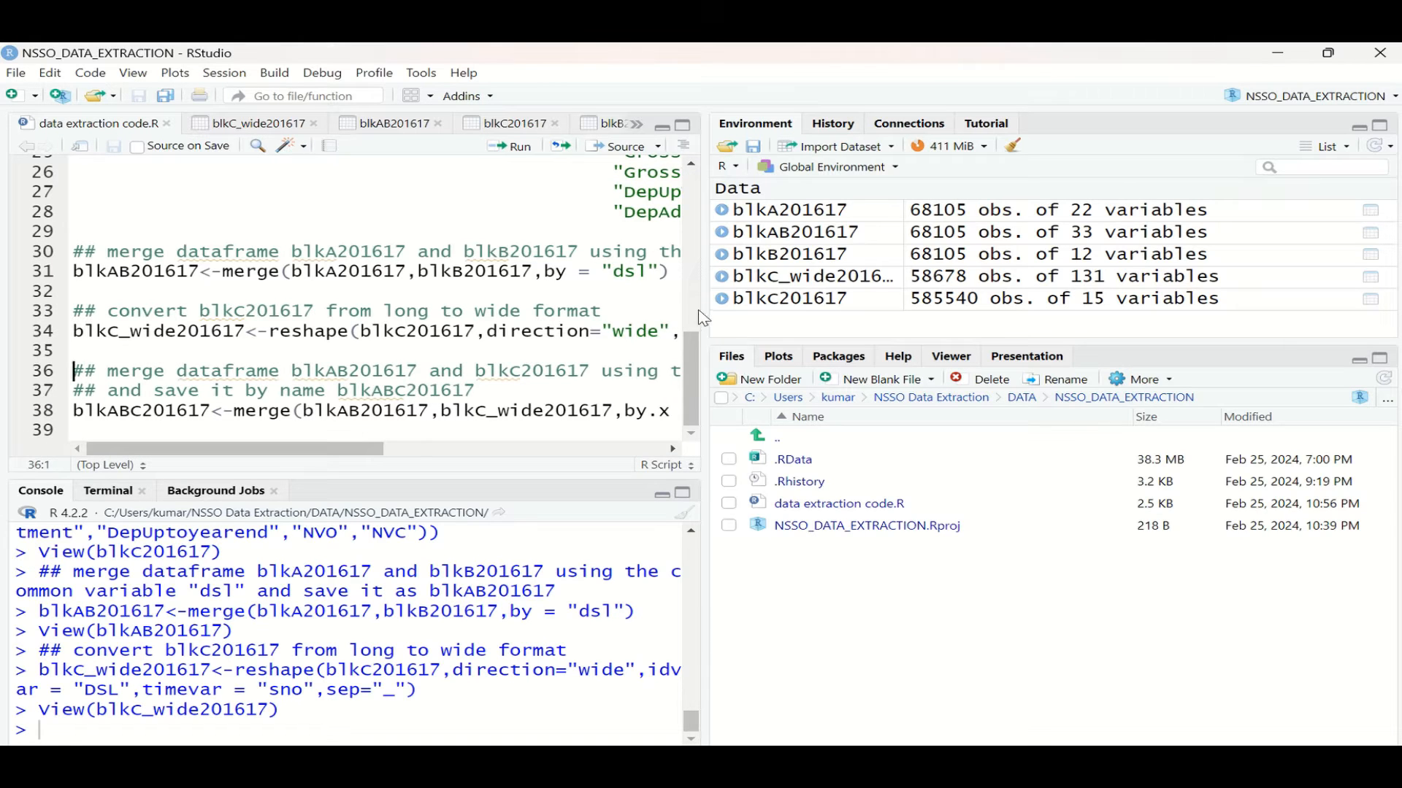
left_click_drag(702, 321, 1022, 324)
left_click_drag(1169, 324, 1325, 325)
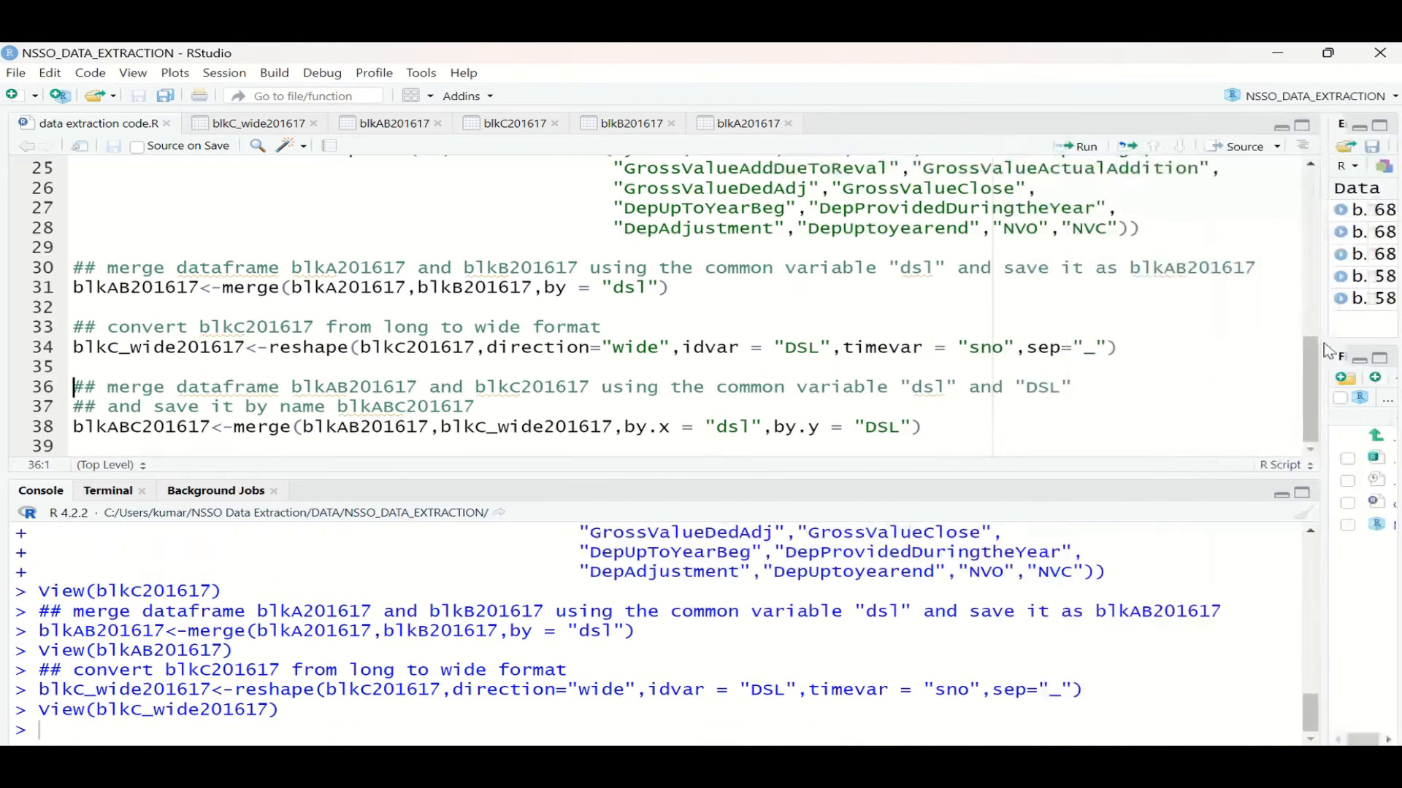
left_click(74, 427)
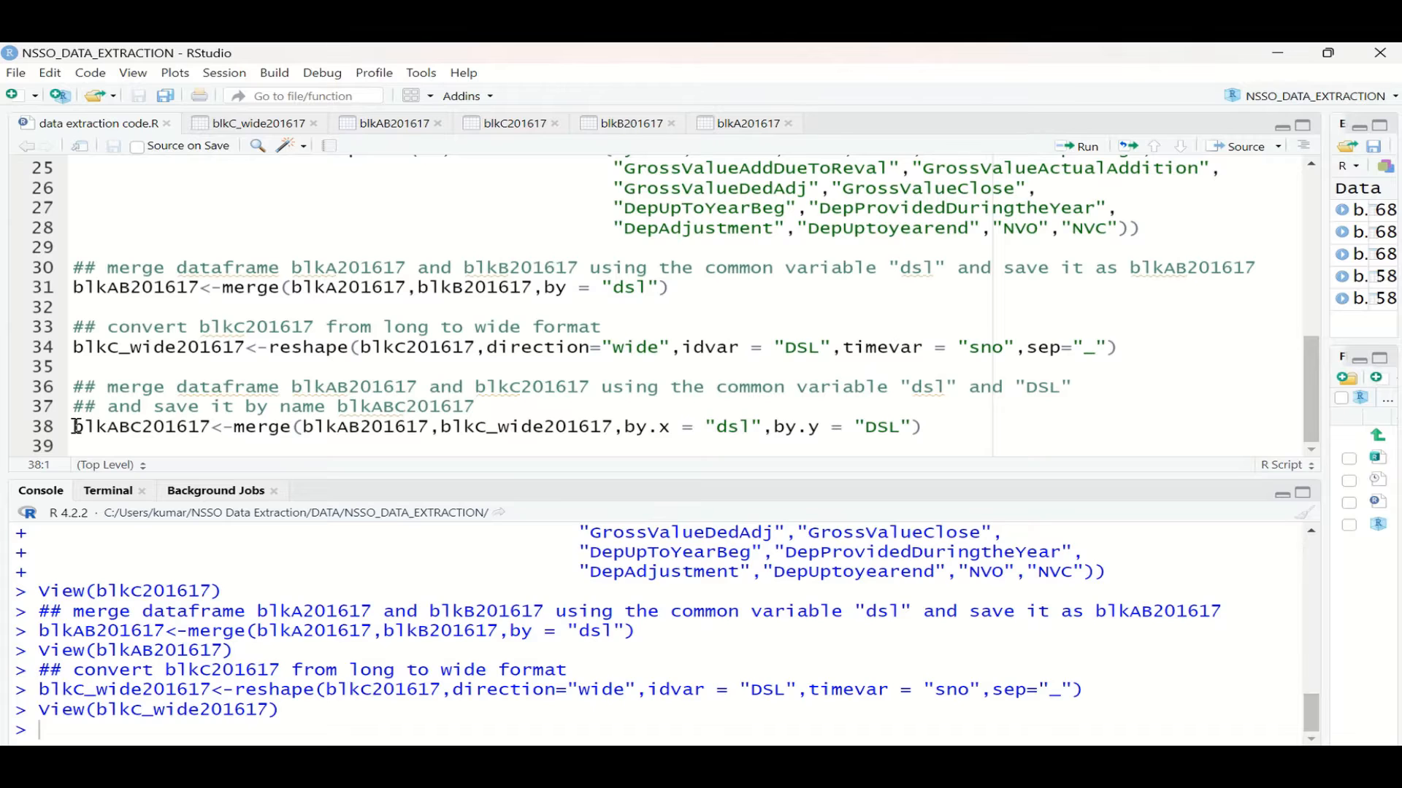
key("ctrl+Return")
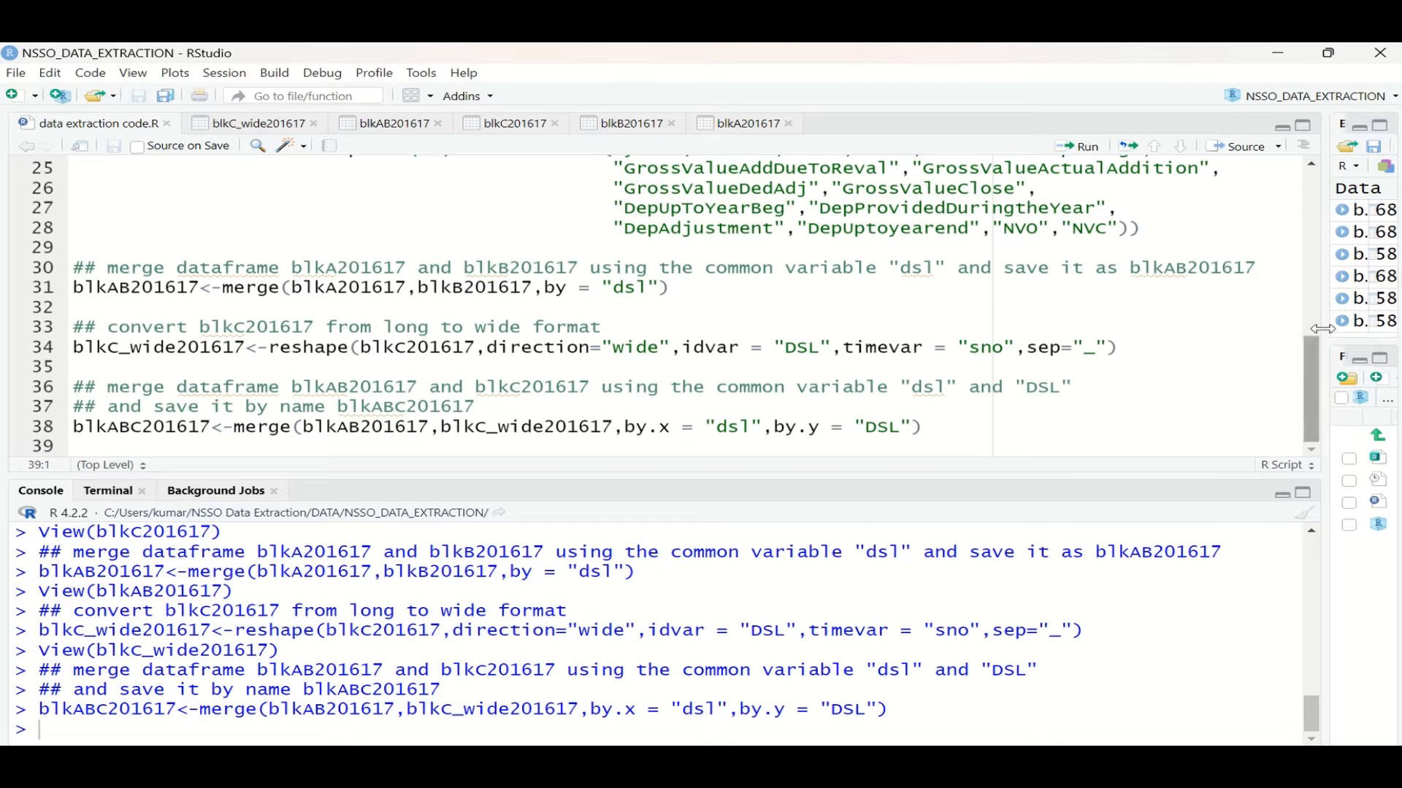
Step: View the merged blkABC201617 data frame, check its observation and variable counts against the environment list, and return to the script
left_click_drag(1325, 323, 612, 383)
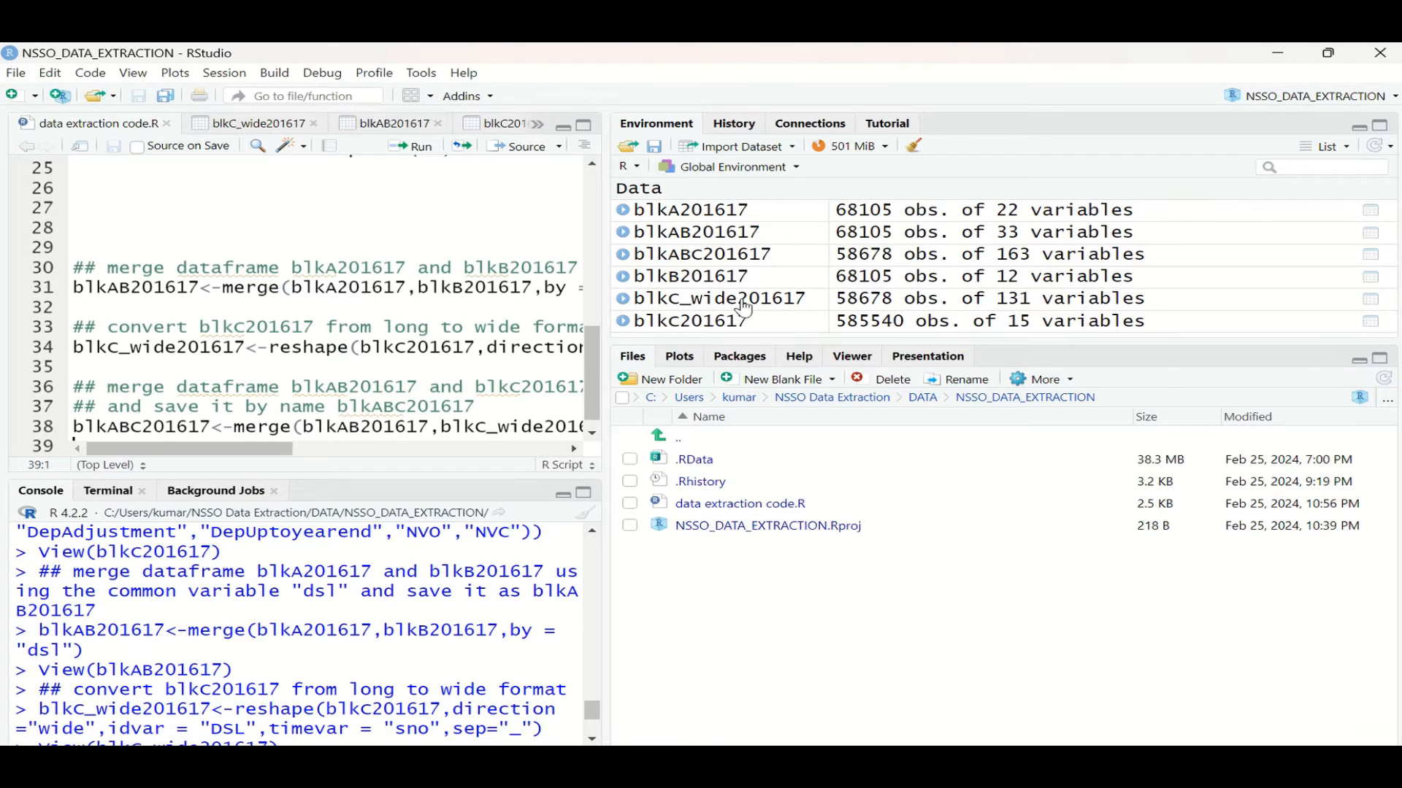
left_click(734, 260)
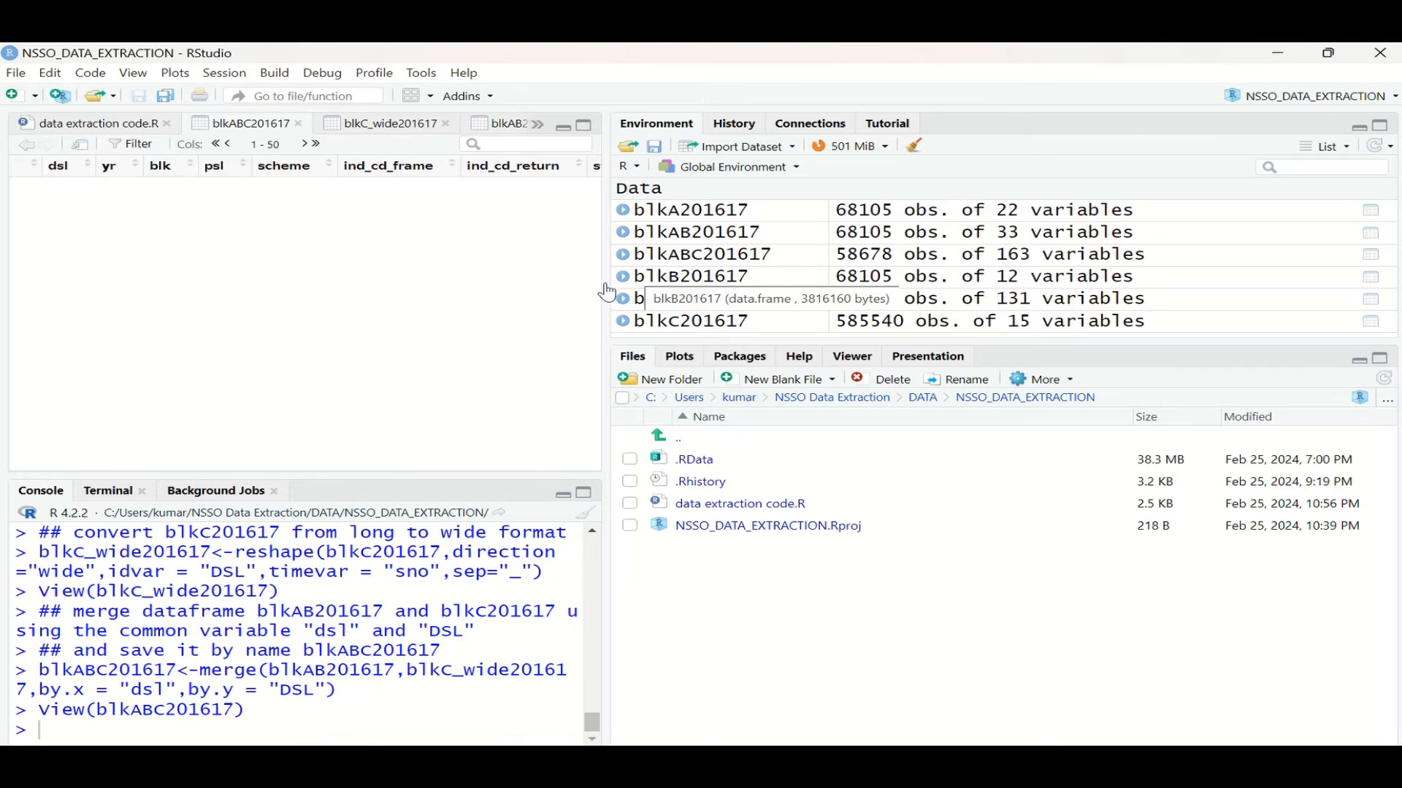
left_click_drag(606, 287, 1171, 287)
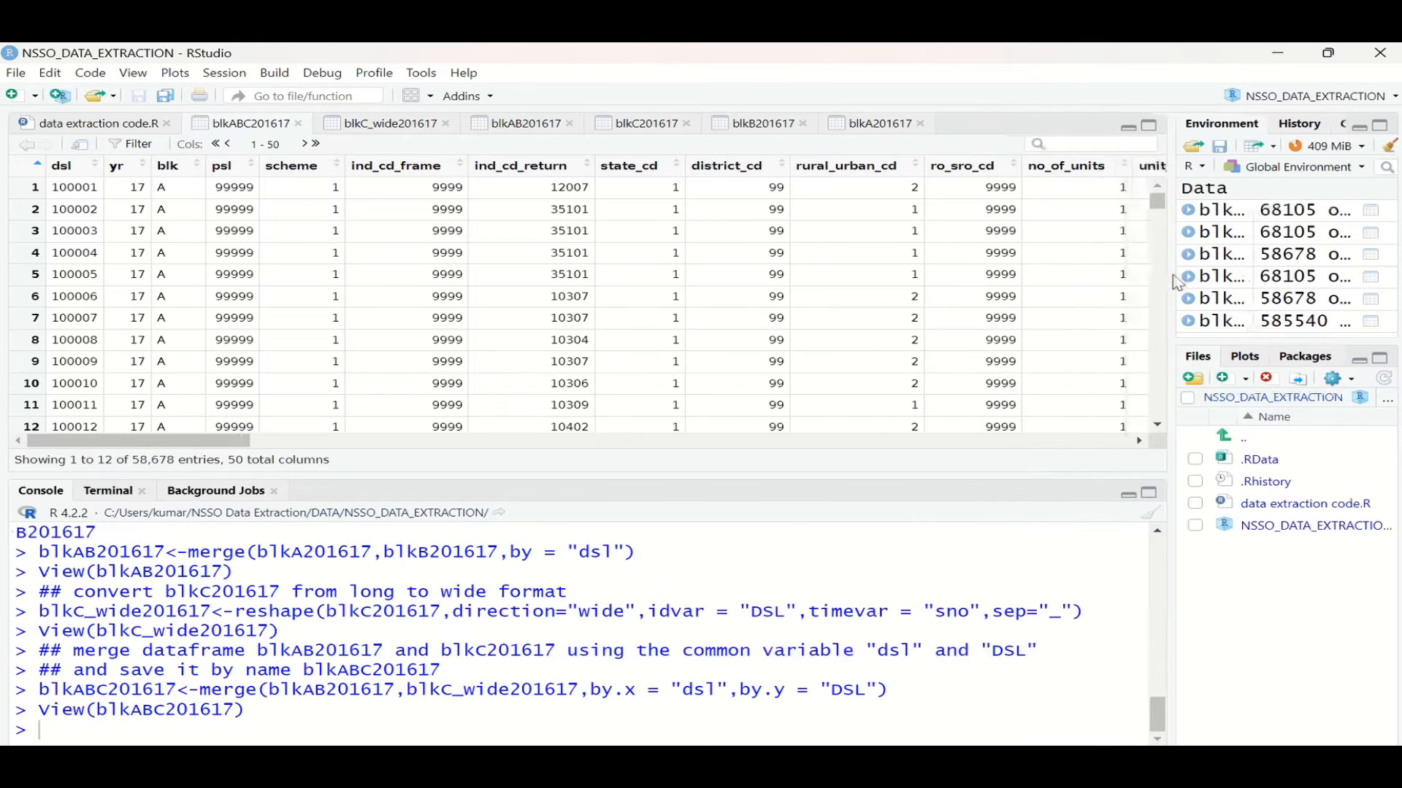
left_click_drag(132, 460, 338, 469)
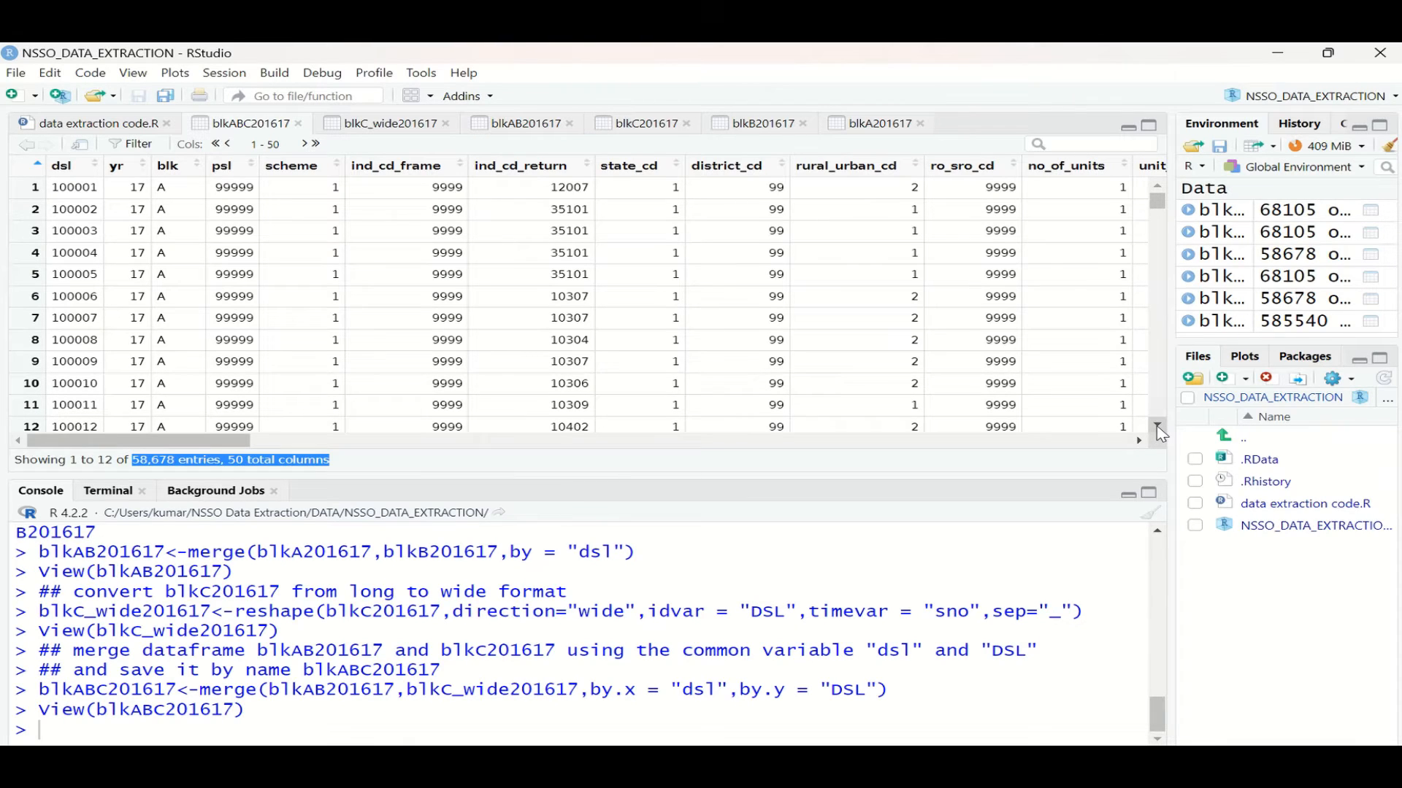
left_click(361, 469)
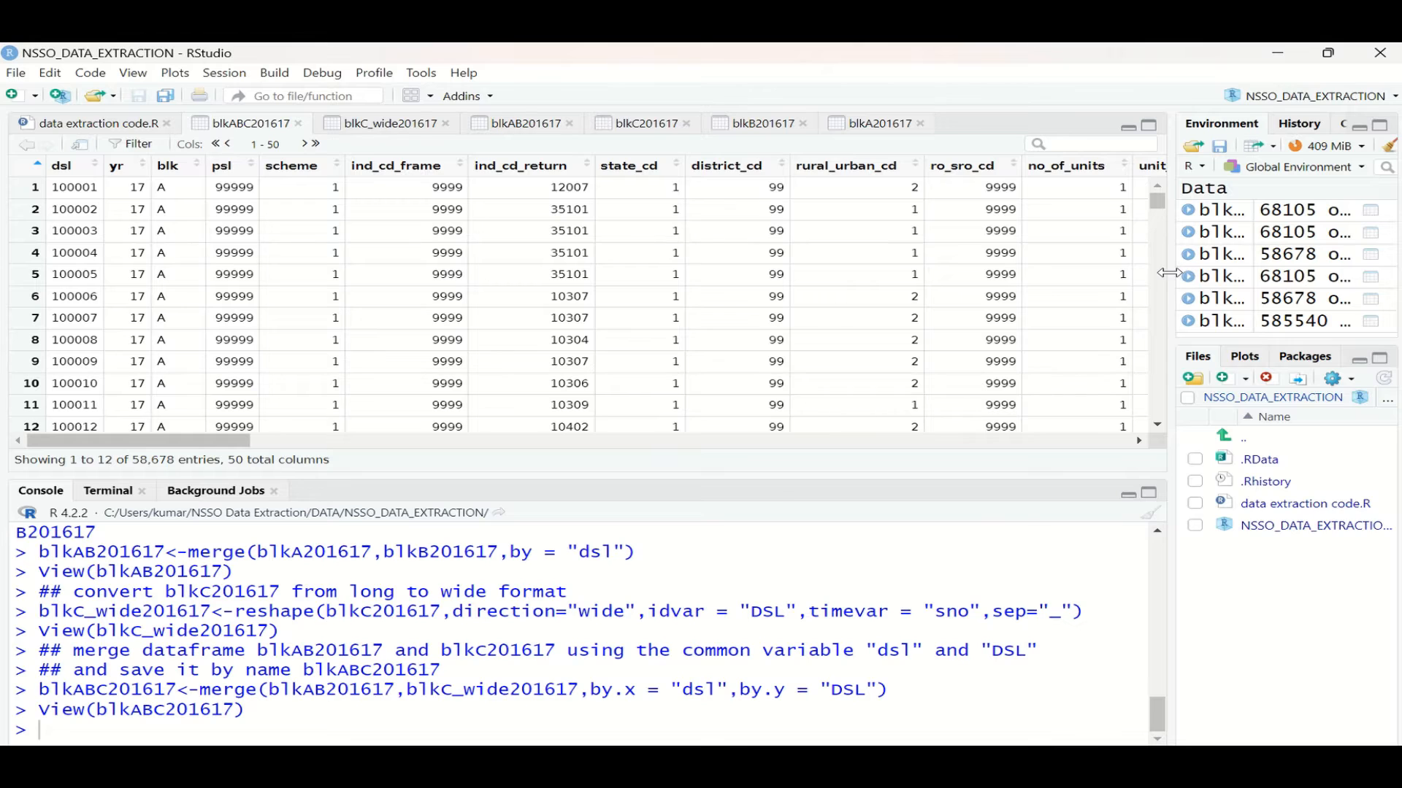
left_click_drag(1173, 276, 815, 307)
left_click_drag(669, 321, 670, 322)
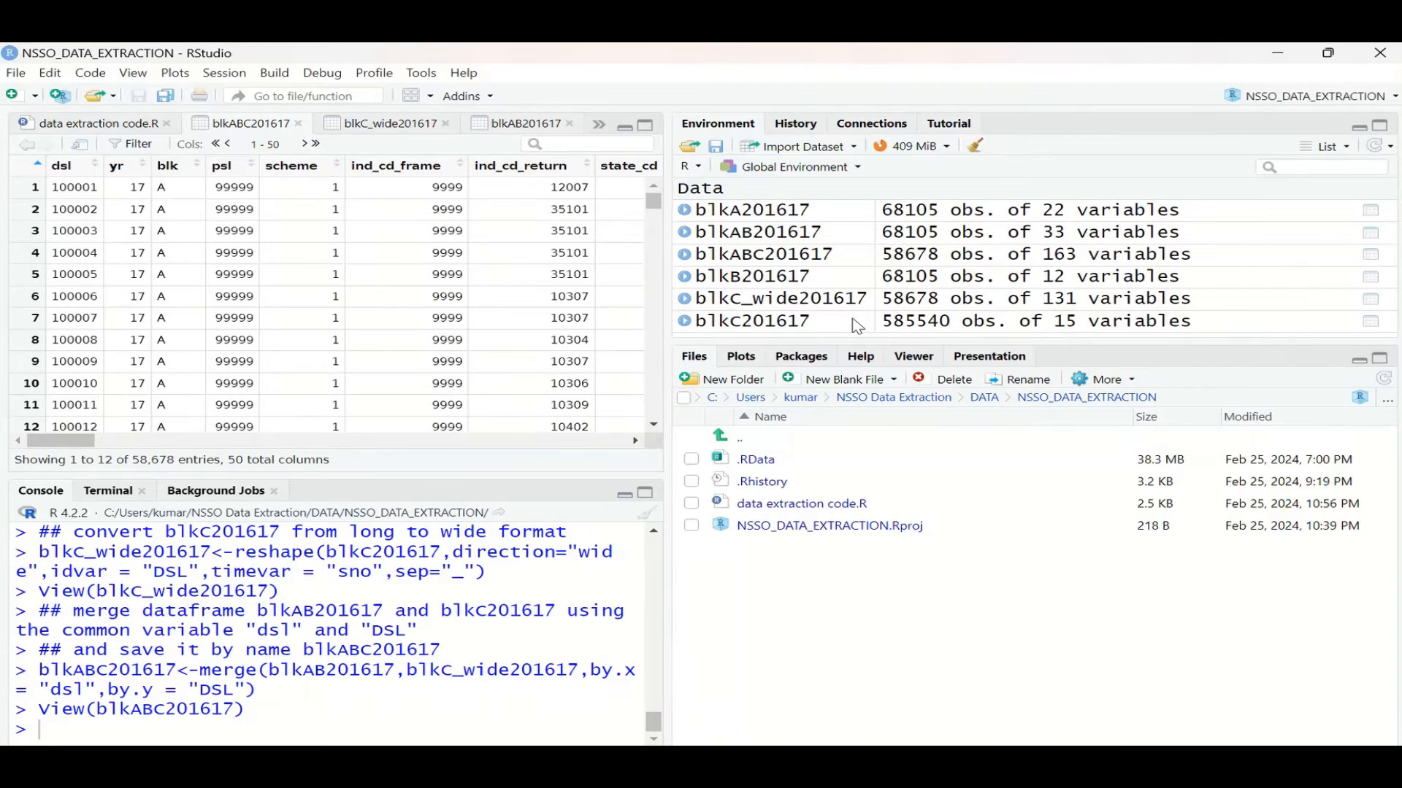
left_click_drag(670, 321, 1218, 321)
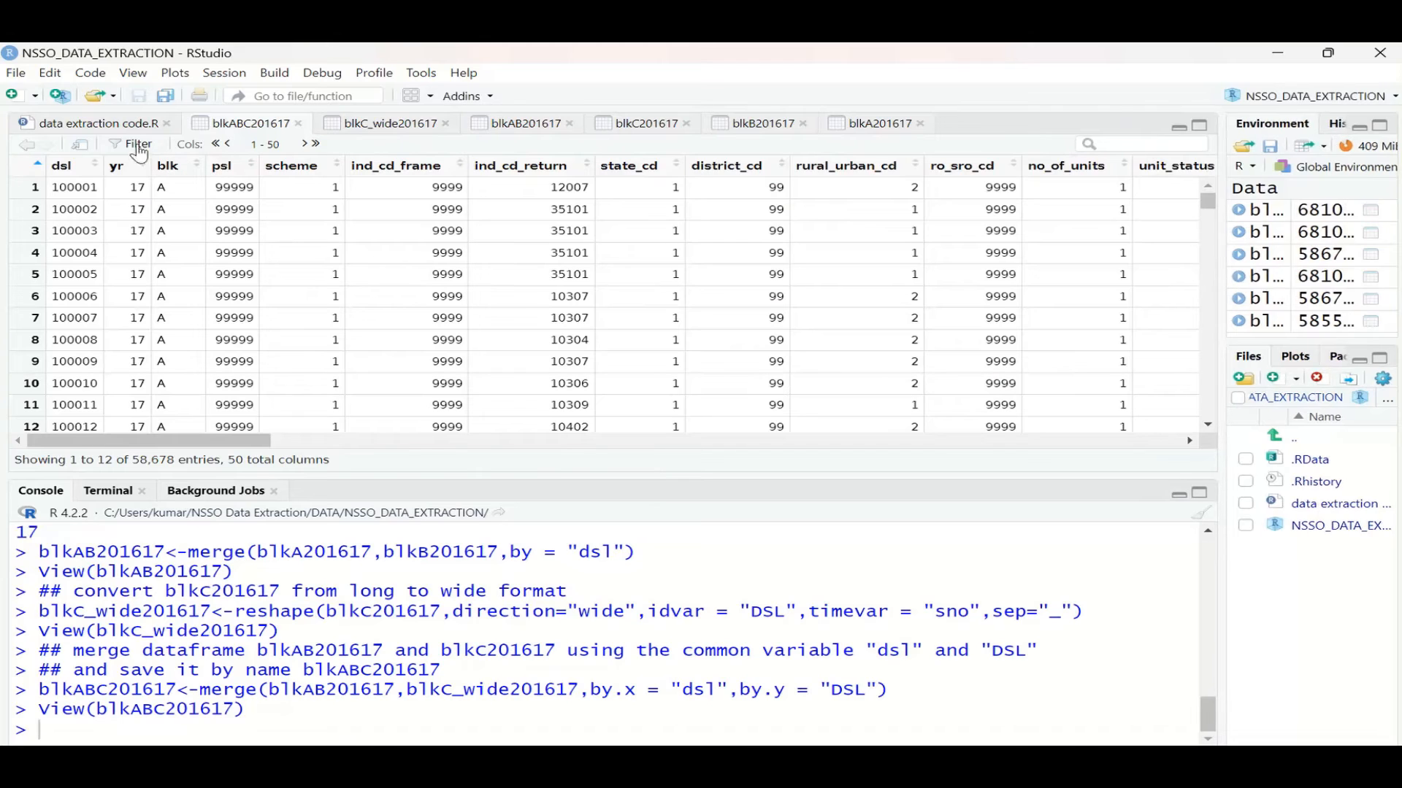
left_click(115, 126)
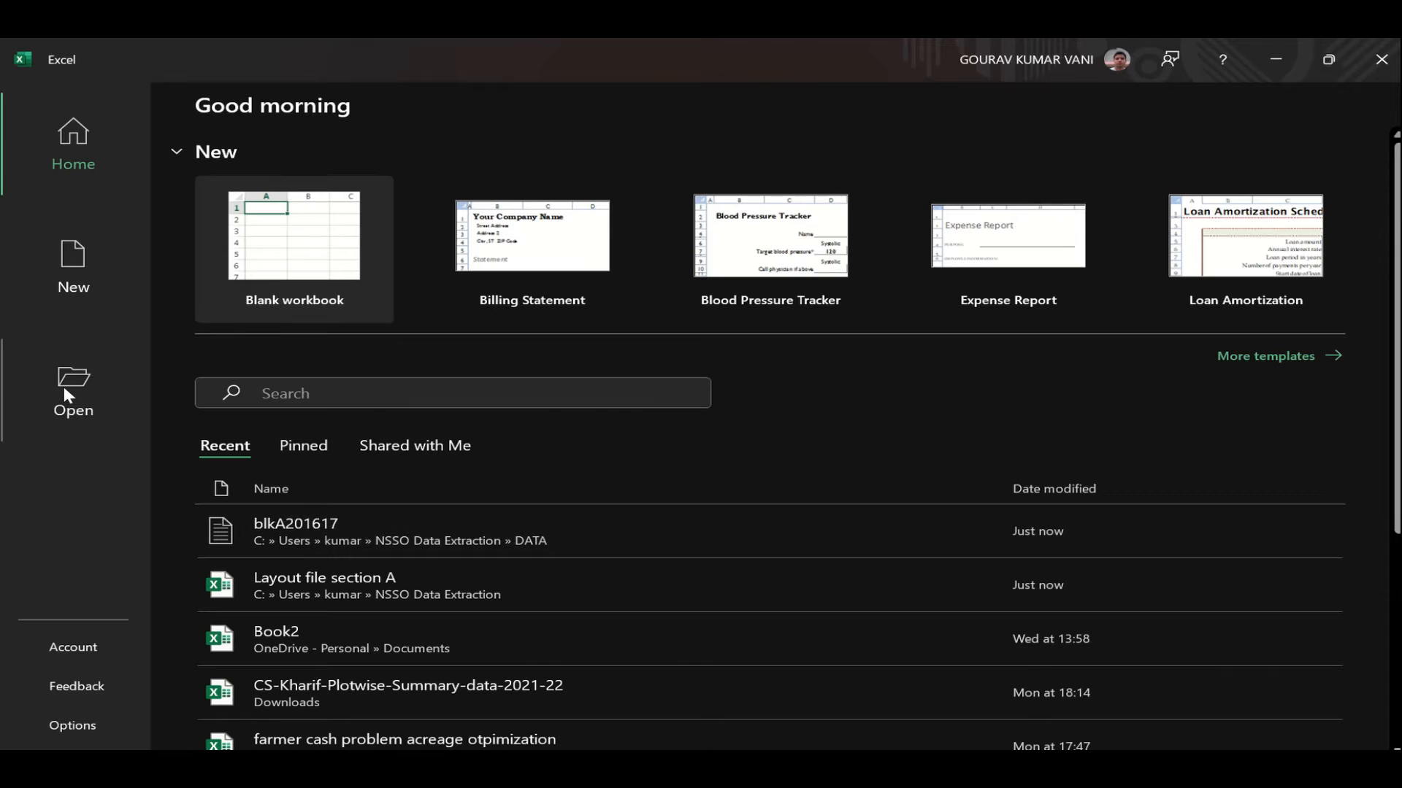
Step: Browse to the DATA folder in NSSO Data Extraction, list Text Files, and open blkA201617
left_click(64, 389)
left_click(279, 489)
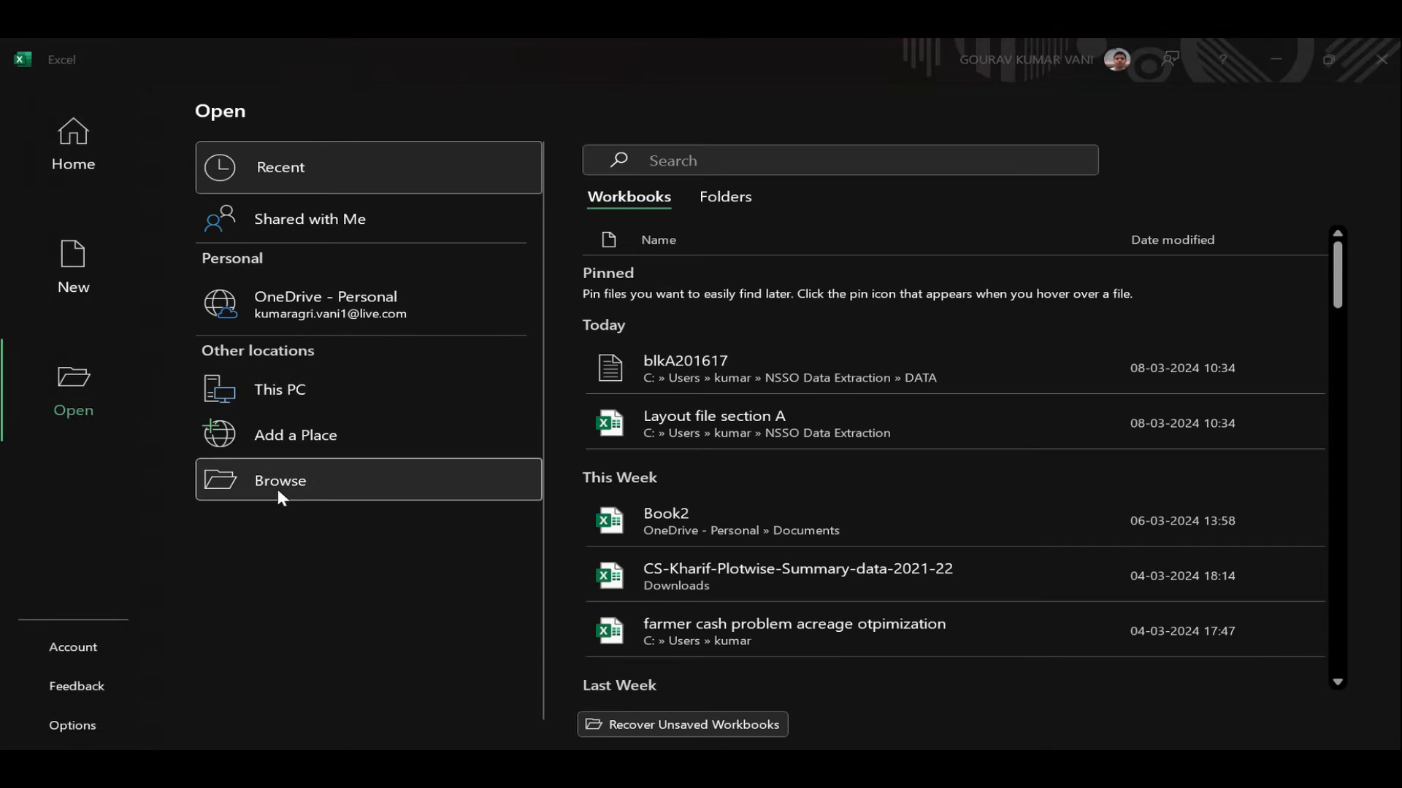
left_click_drag(168, 197, 163, 319)
left_click(132, 314)
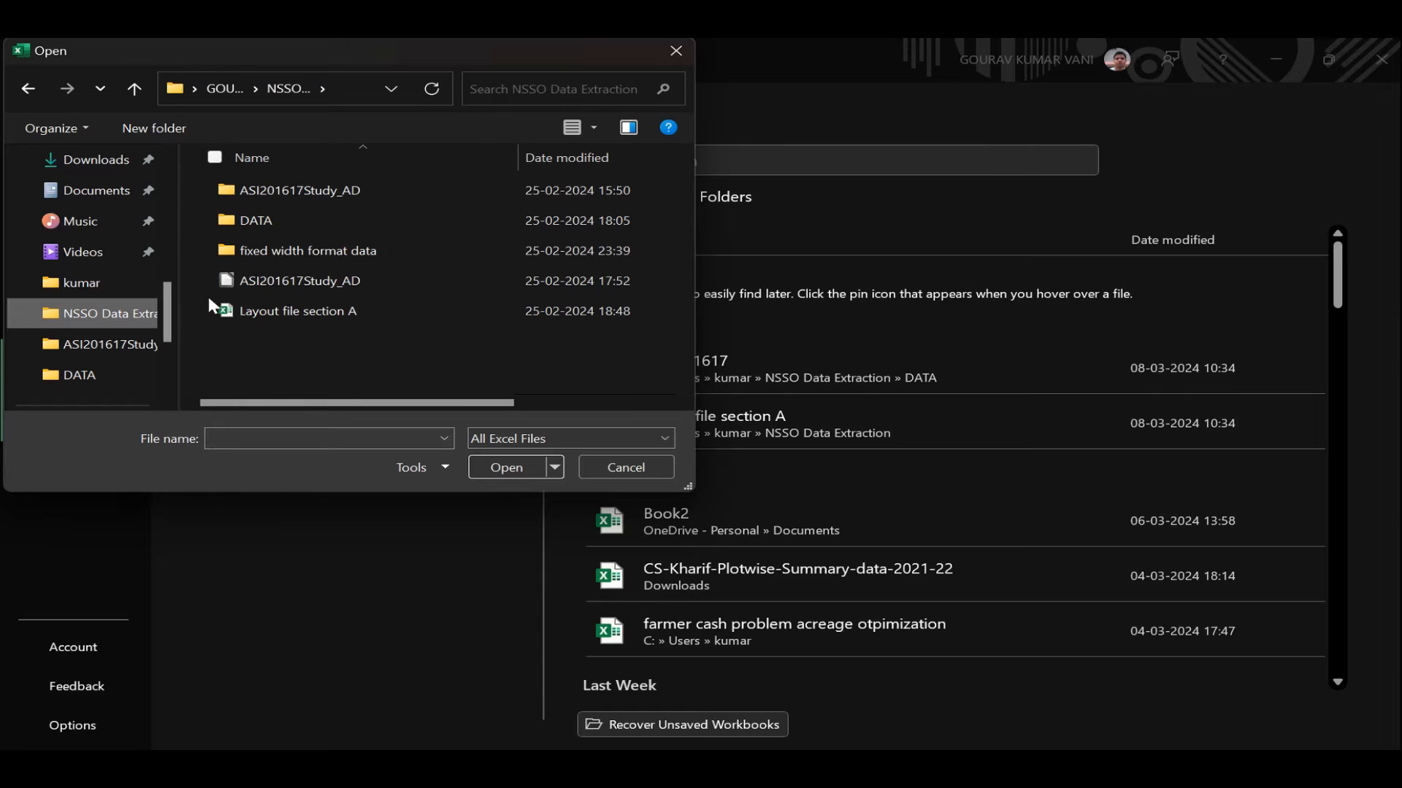
double_click(284, 220)
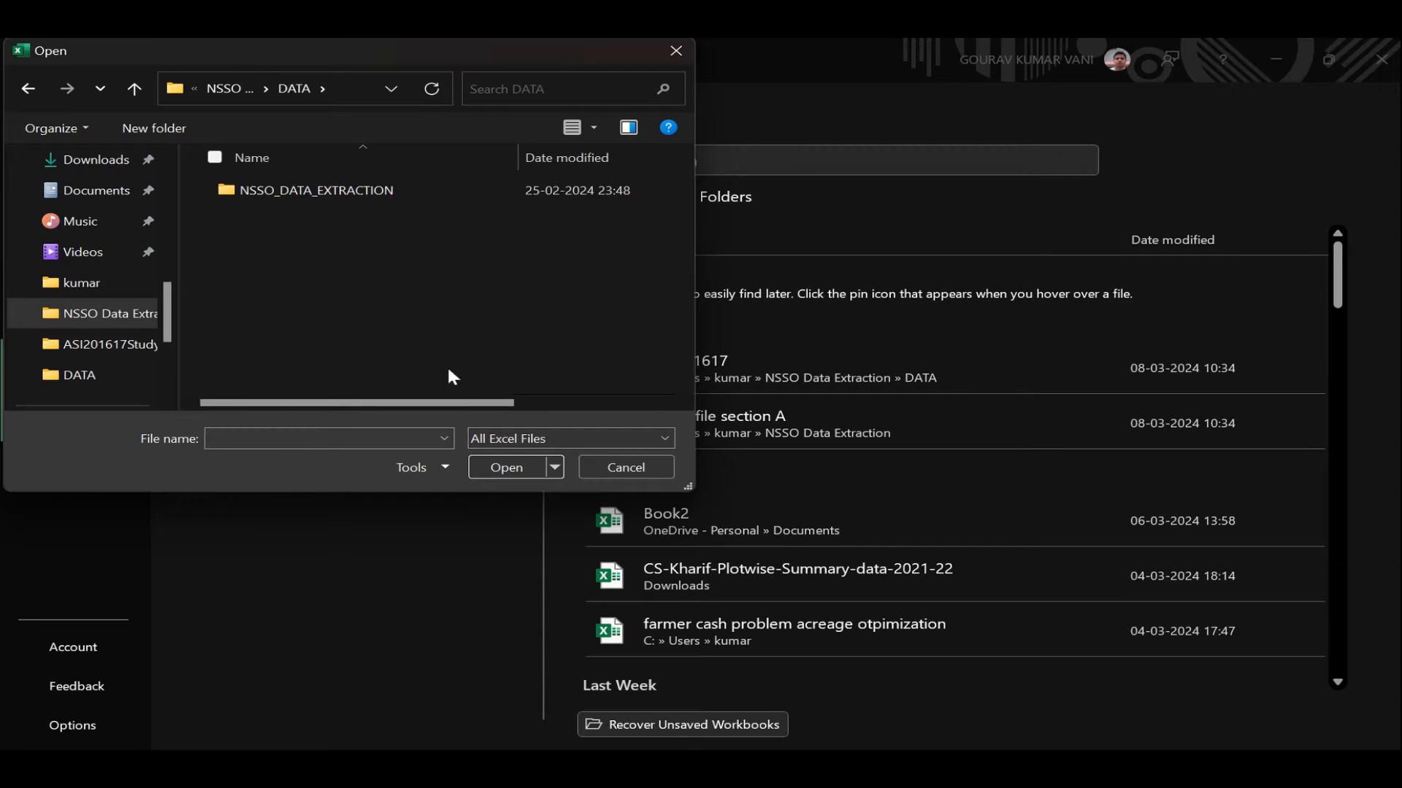
left_click(508, 441)
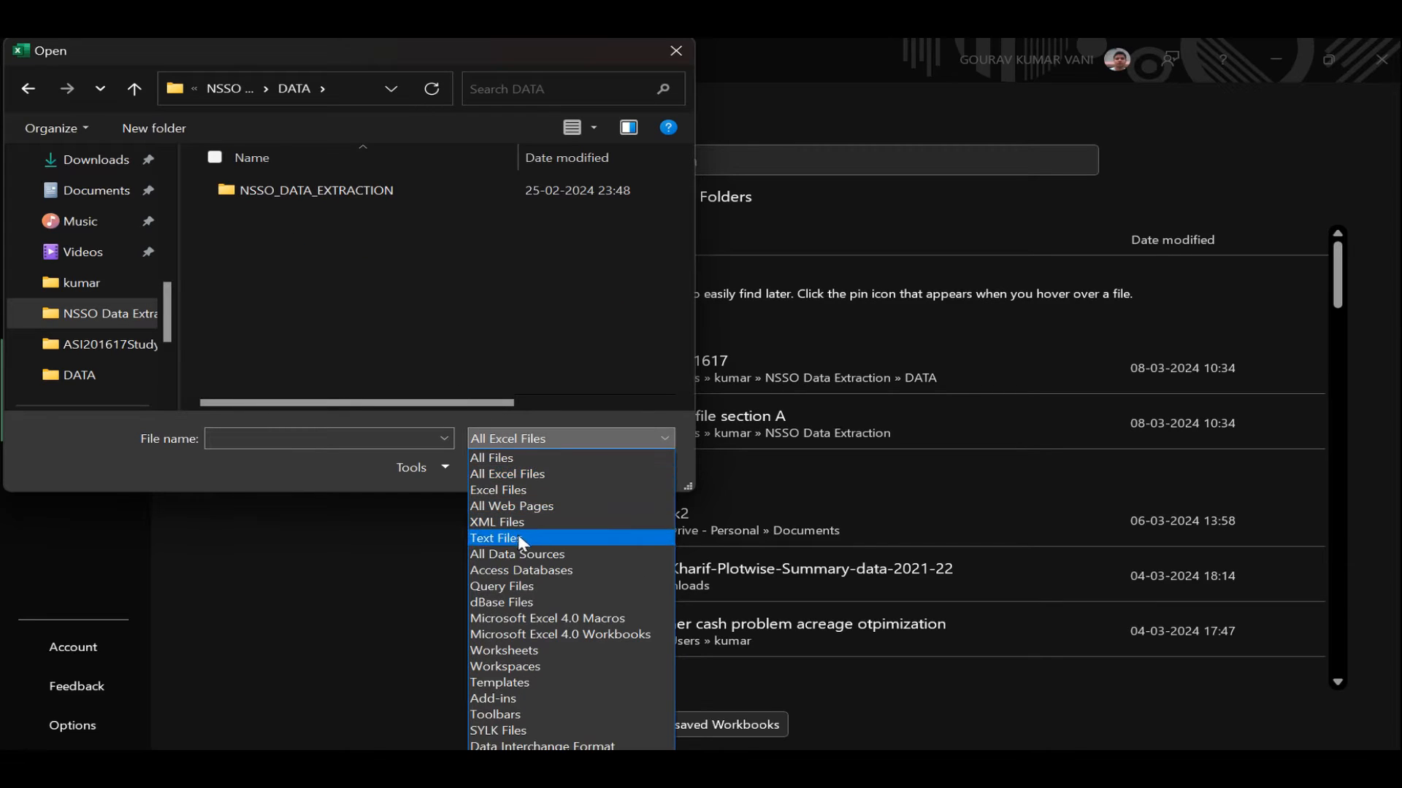
left_click(523, 540)
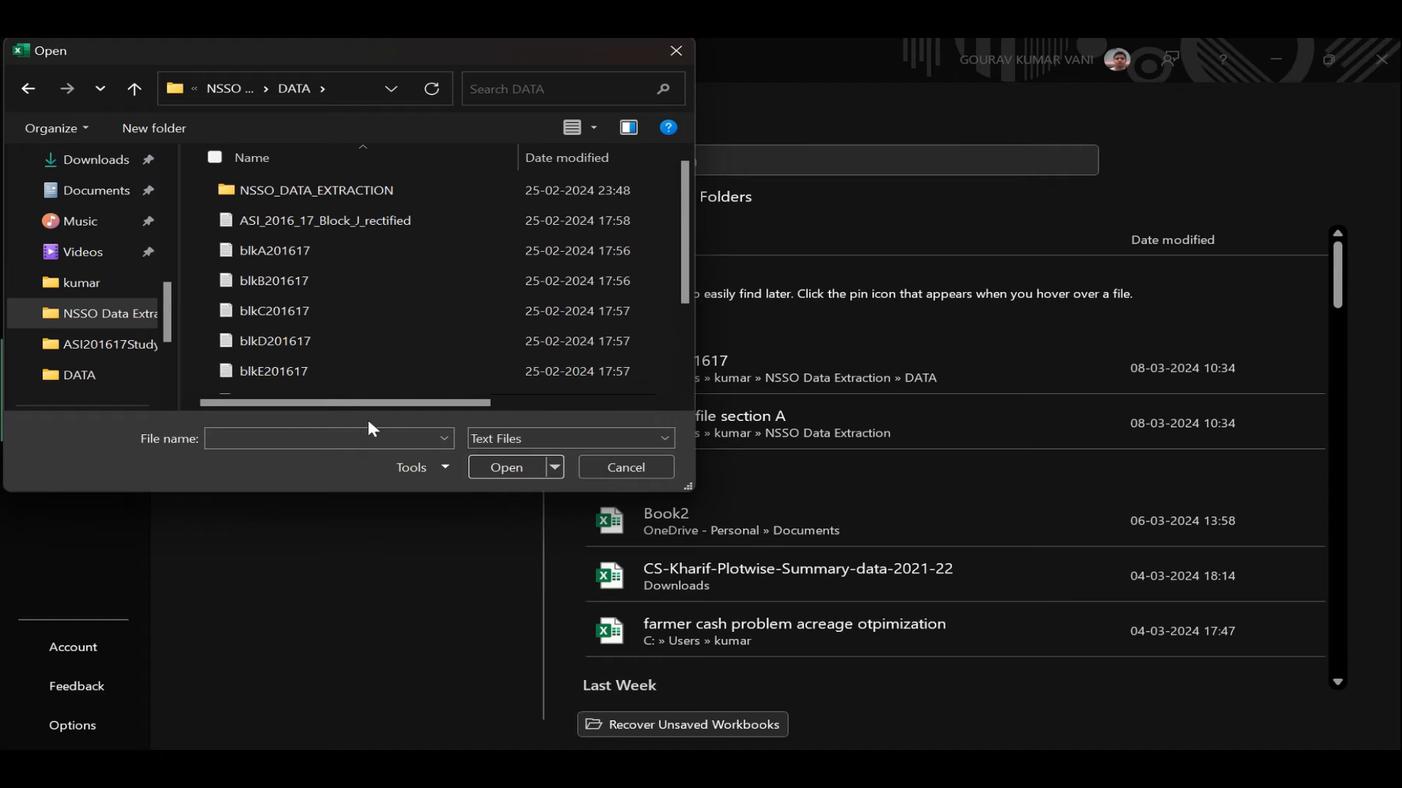
left_click(334, 248)
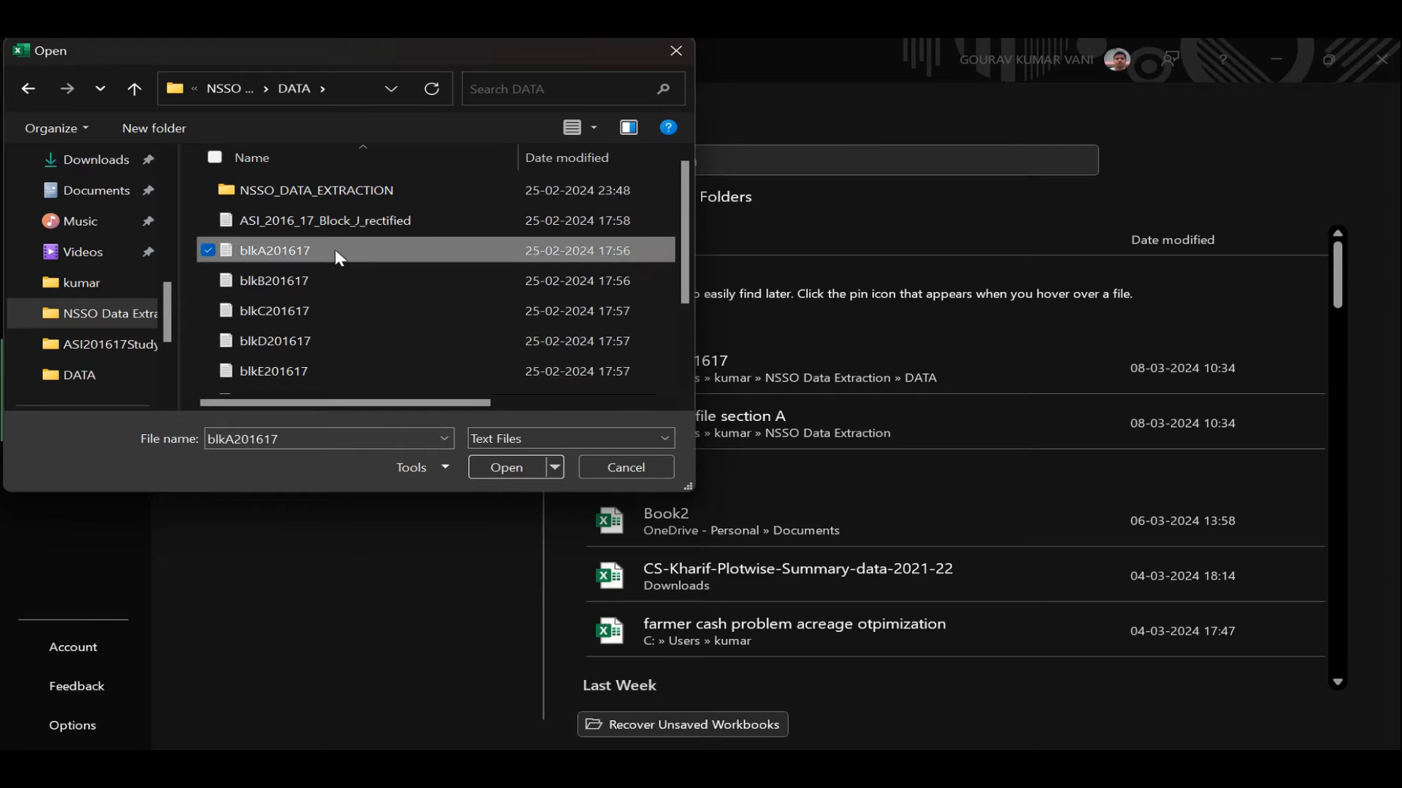
left_click(504, 470)
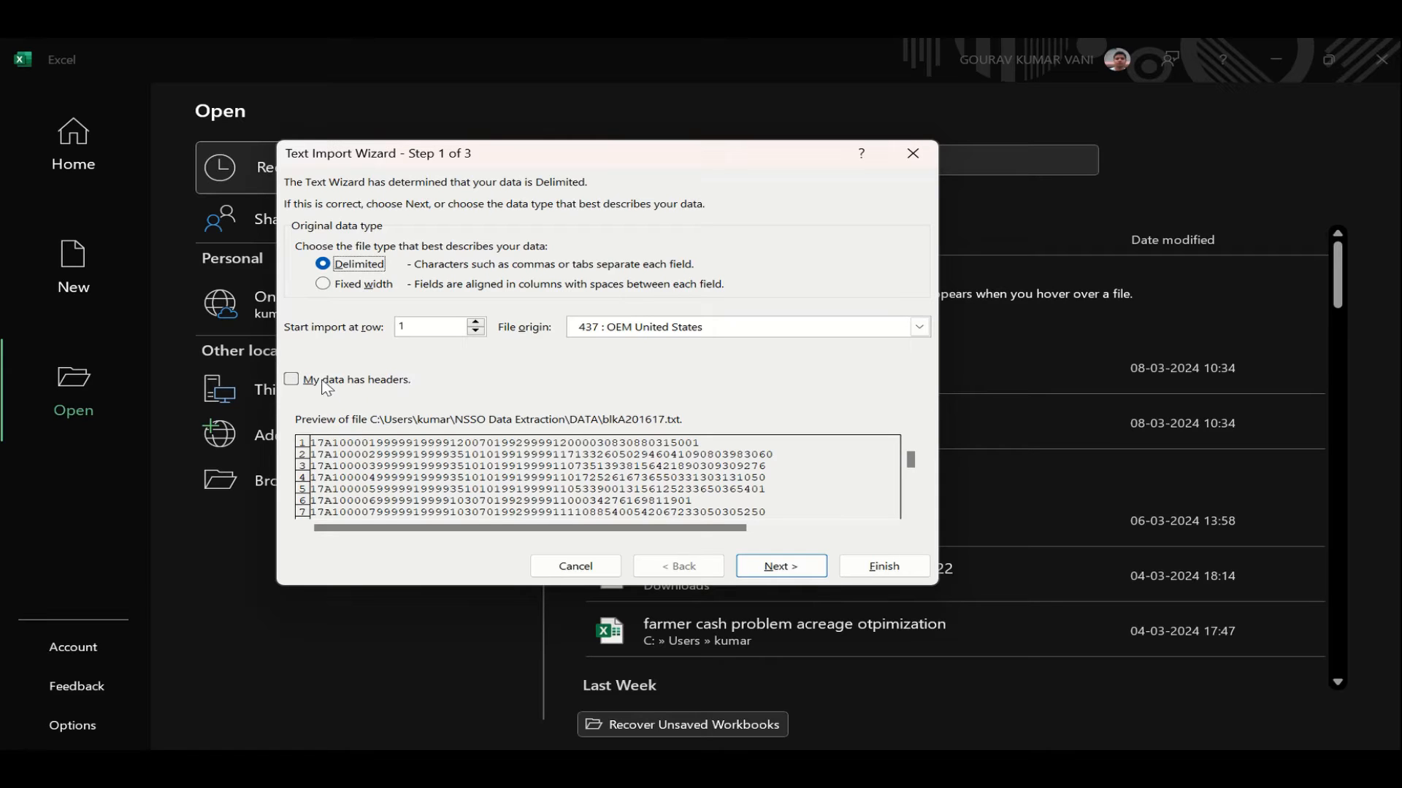
Step: Import the blkA201617 text as delimited data with Tab as the delimiter
left_click(781, 573)
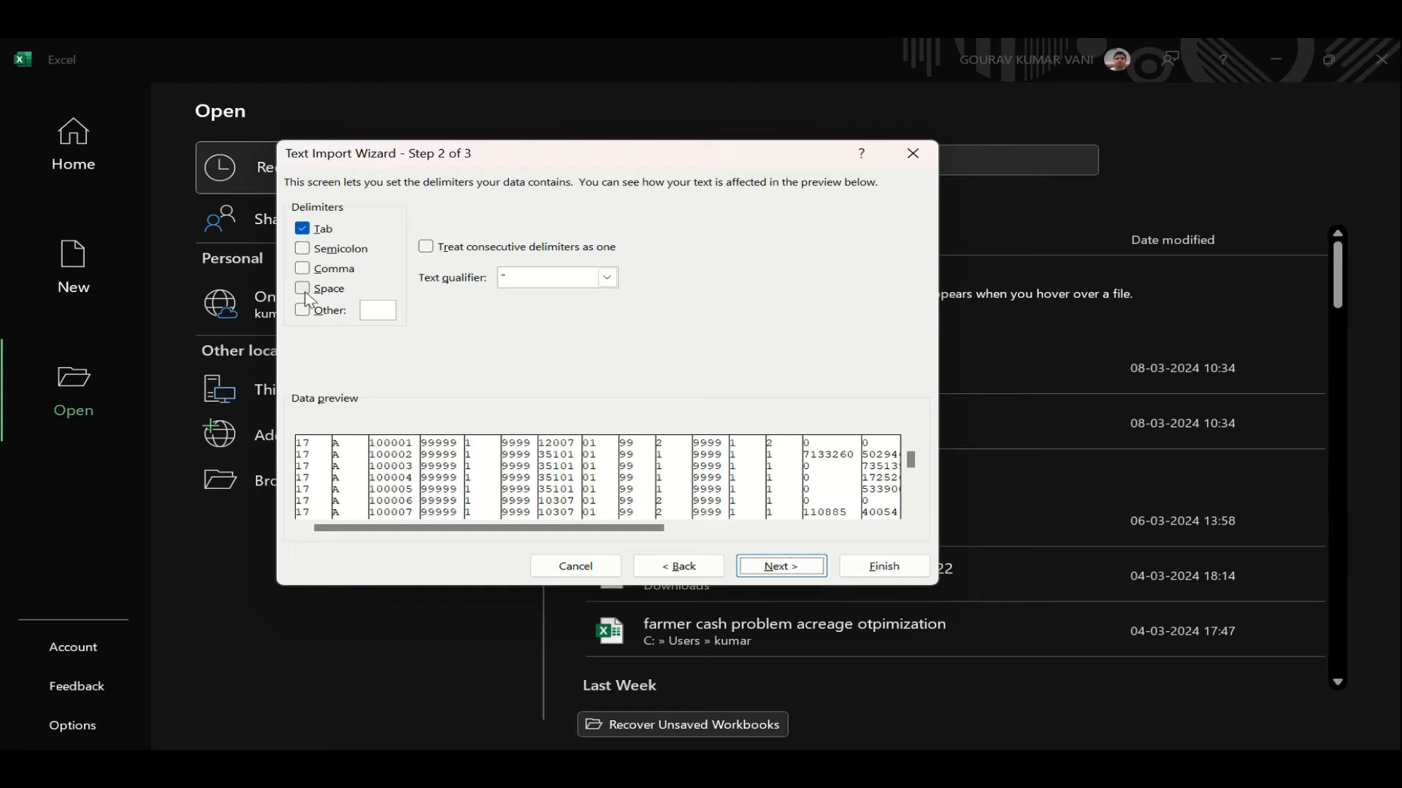
left_click(808, 568)
left_click(910, 574)
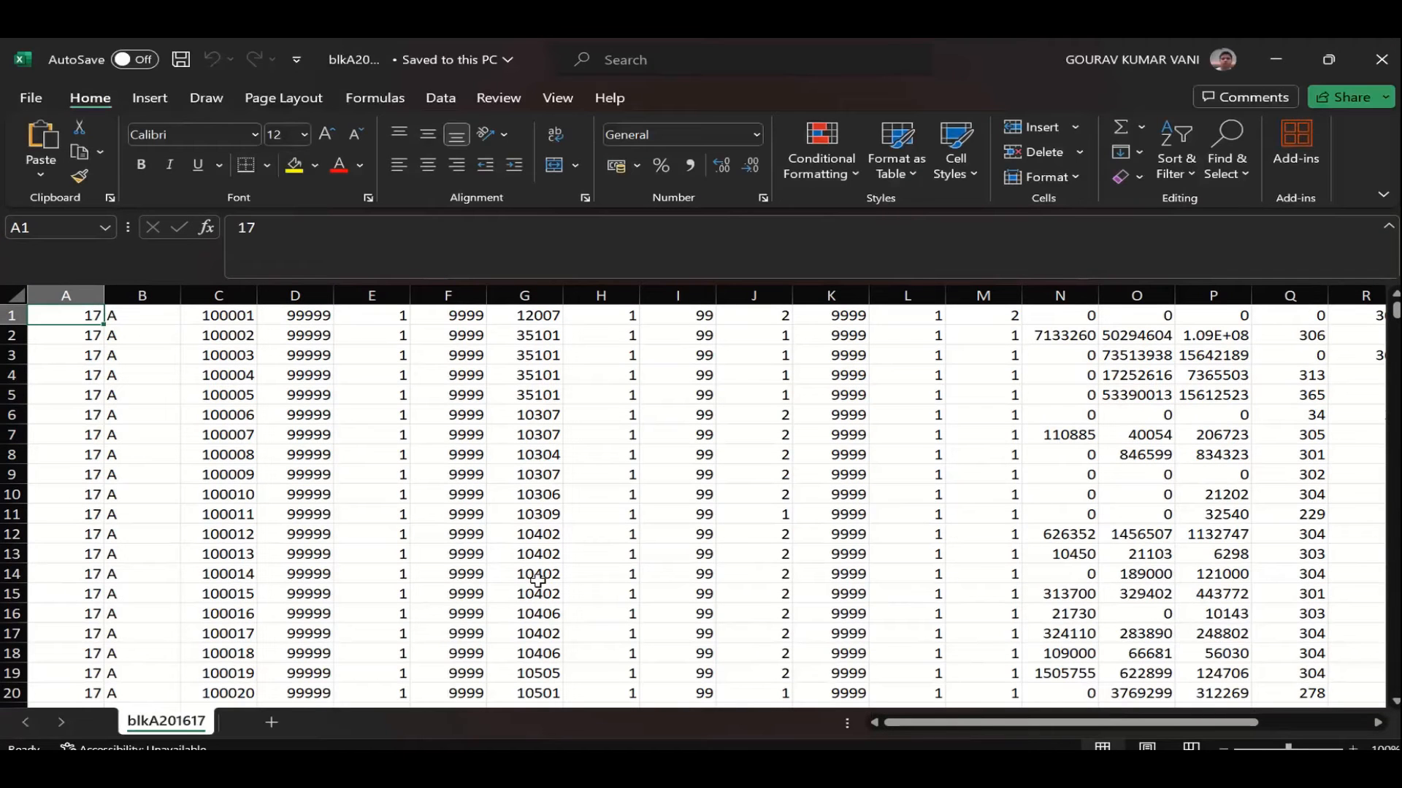
Step: Insert a blank row above the first data row of blkA201617 and select cell A1
left_click(9, 316)
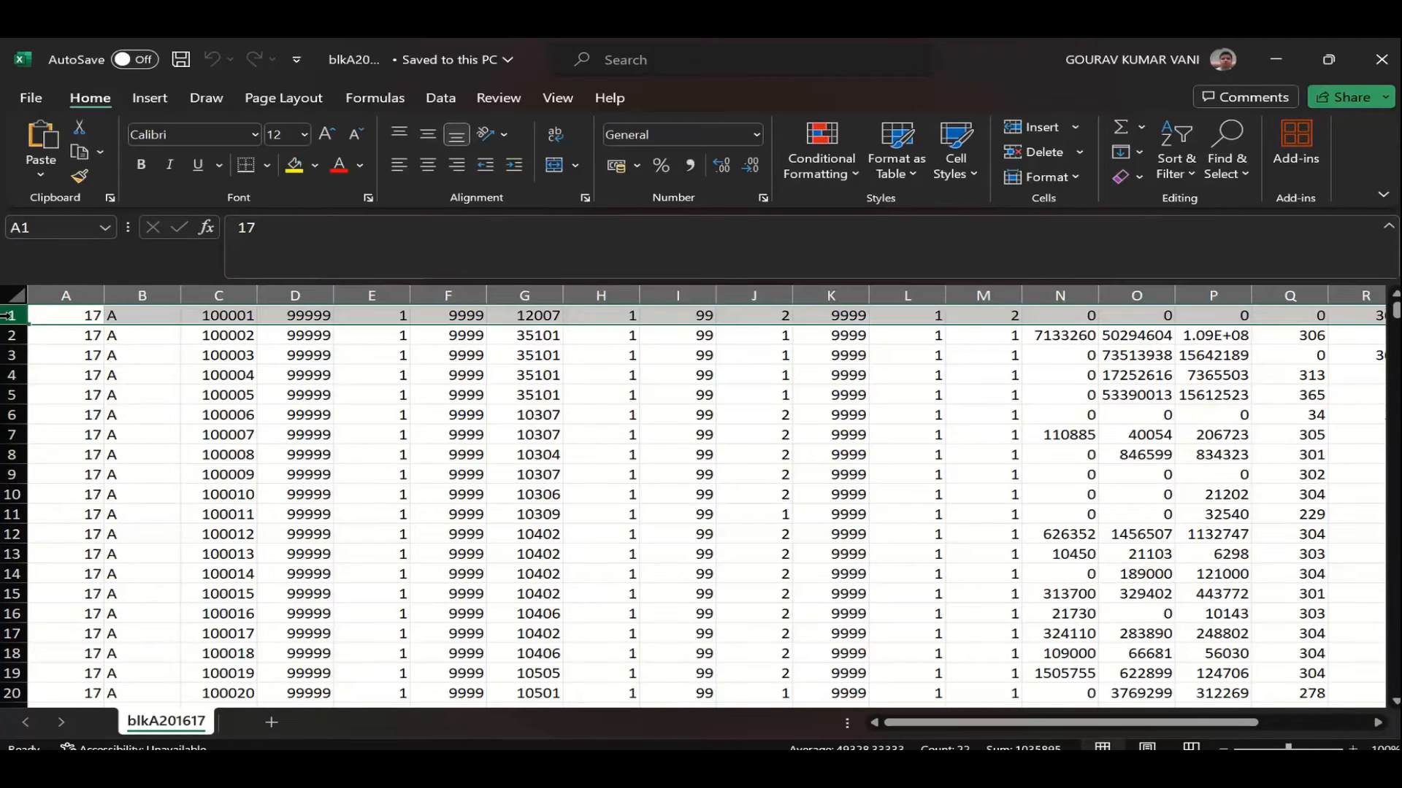
right_click(7, 315)
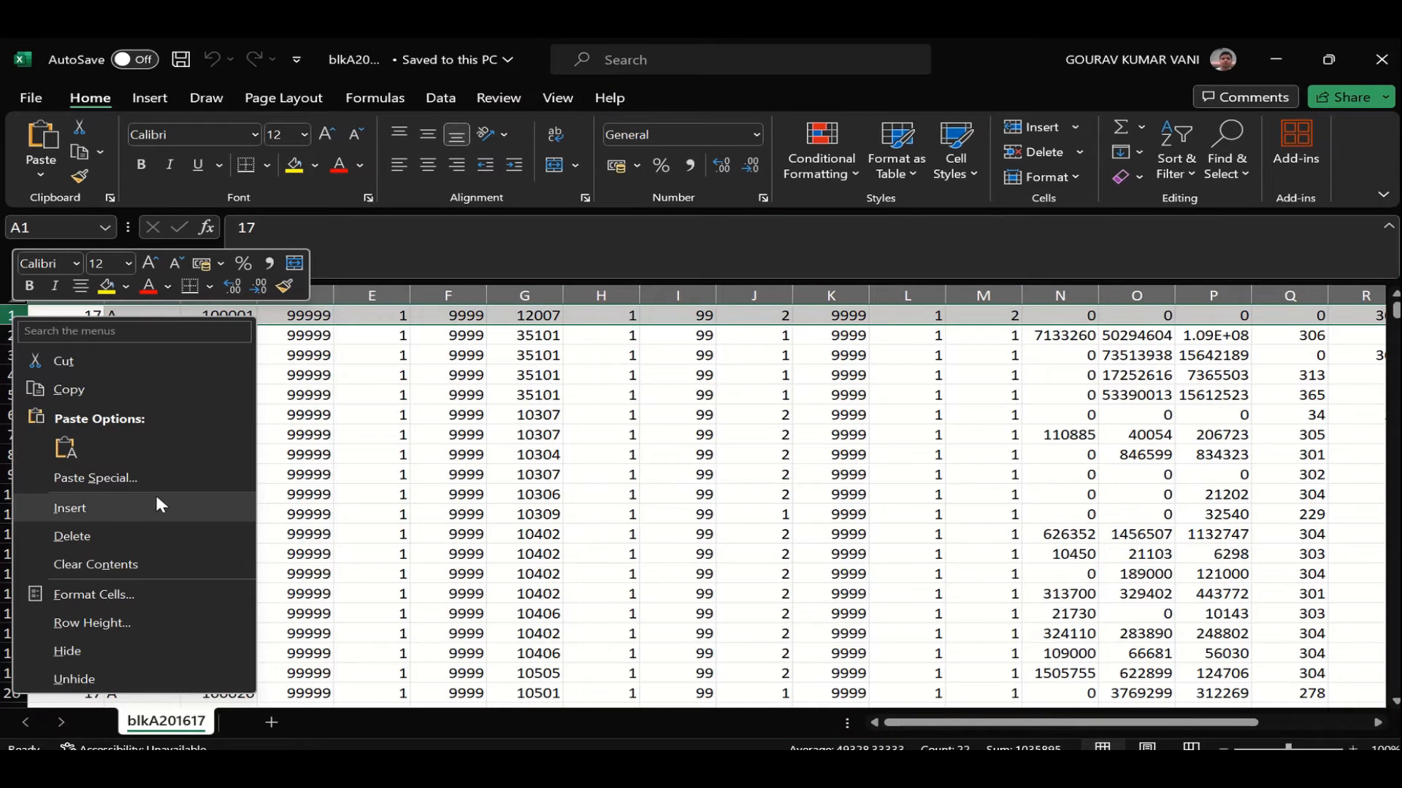
left_click(156, 502)
left_click(76, 315)
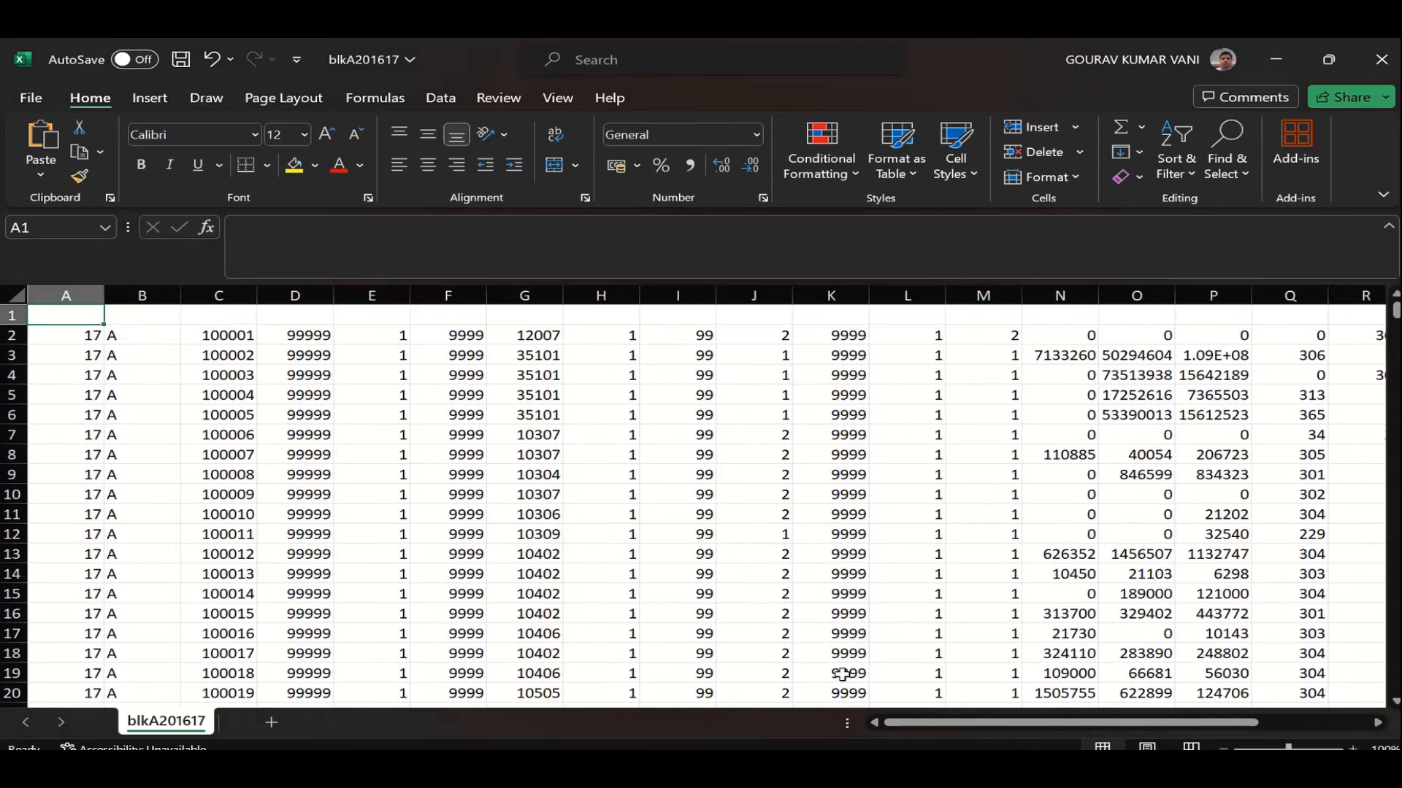
left_click_drag(937, 723, 598, 633)
Step: Switch to the Layout file section A workbook and go to the start of its Variables A table
left_click(308, 763)
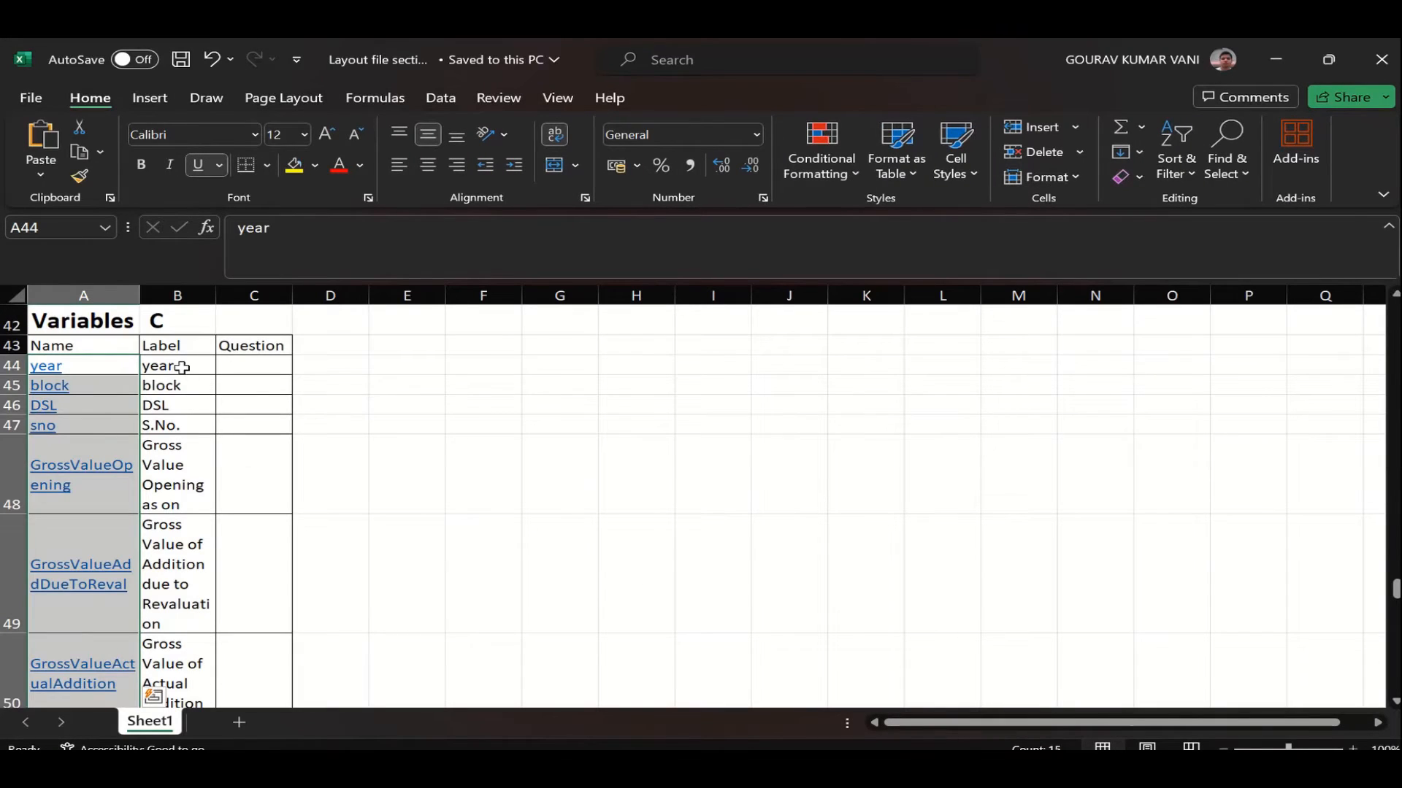
key("shift+Down")
key("shift+Down")
key("shift+Down")
key("shift+Down")
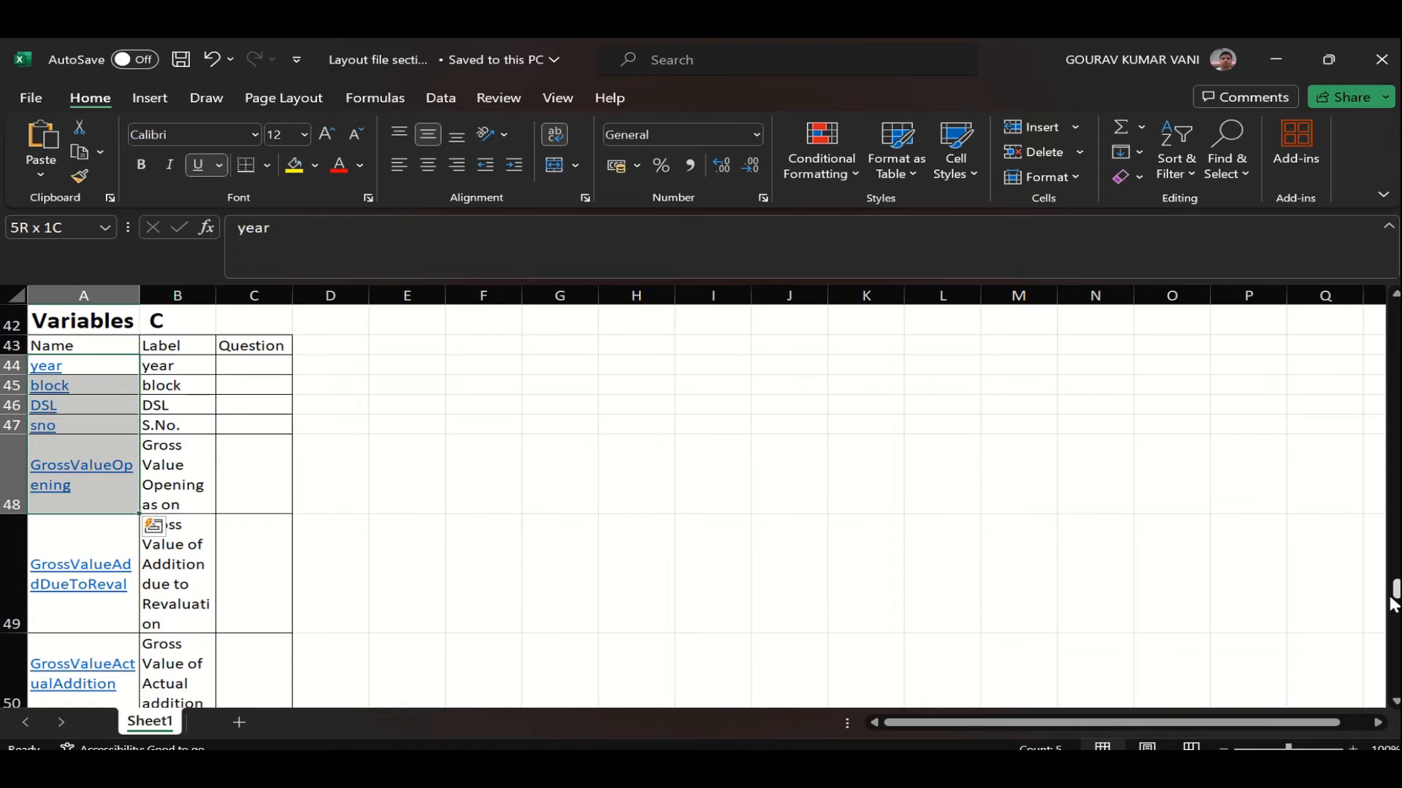
left_click_drag(1396, 593, 1319, 274)
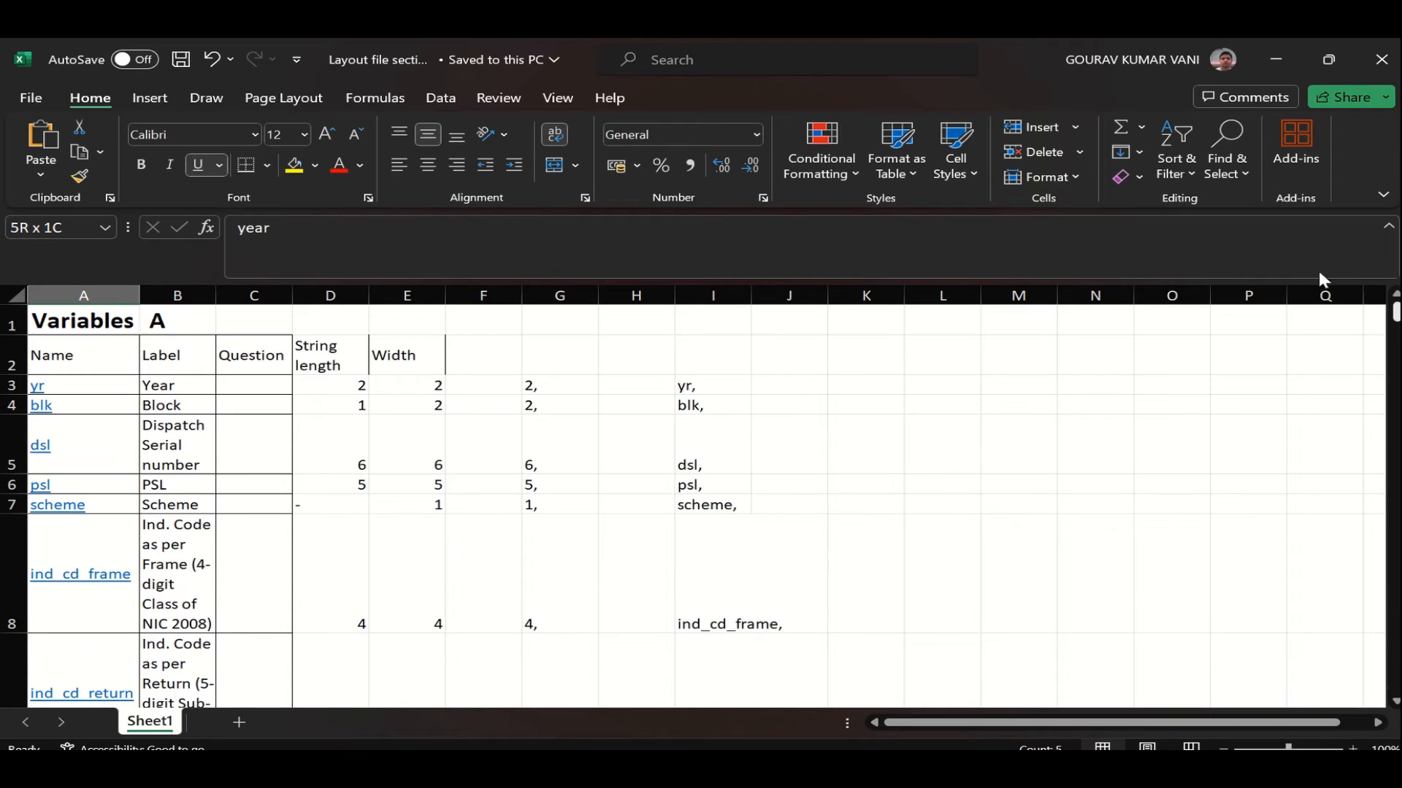
left_click(64, 324)
left_click(160, 321)
left_click(182, 384)
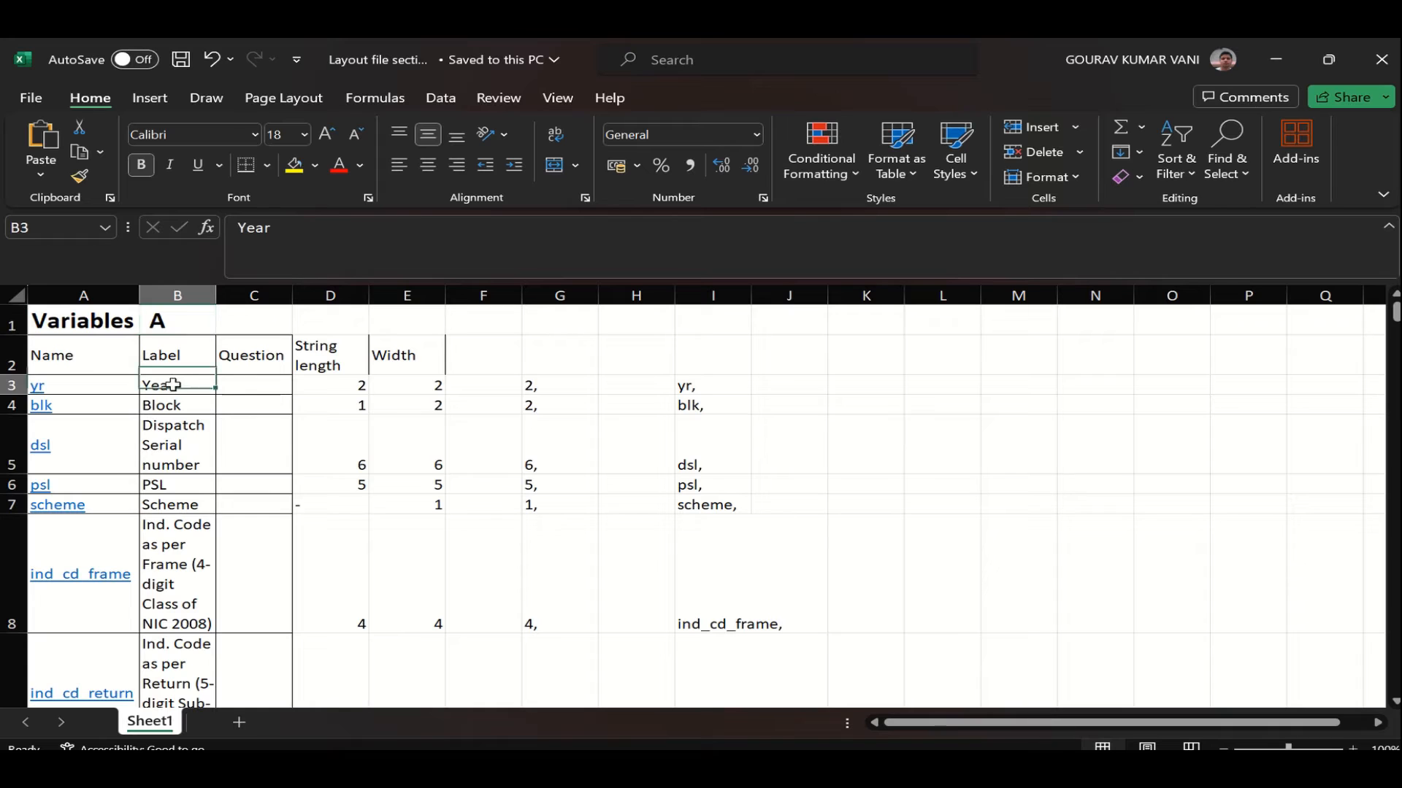
Step: Copy the Variables A names from yr through mult in cells A3:A24
key("Left")
key("shift+Down")
key("shift+Down")
key("shift+Down")
key("shift+Down")
key("shift+Down")
key("shift+Down")
key("shift+Down")
key("shift+Down")
key("shift+Down")
key("shift+Down")
key("shift+Down")
key("shift+Down")
key("shift+Down")
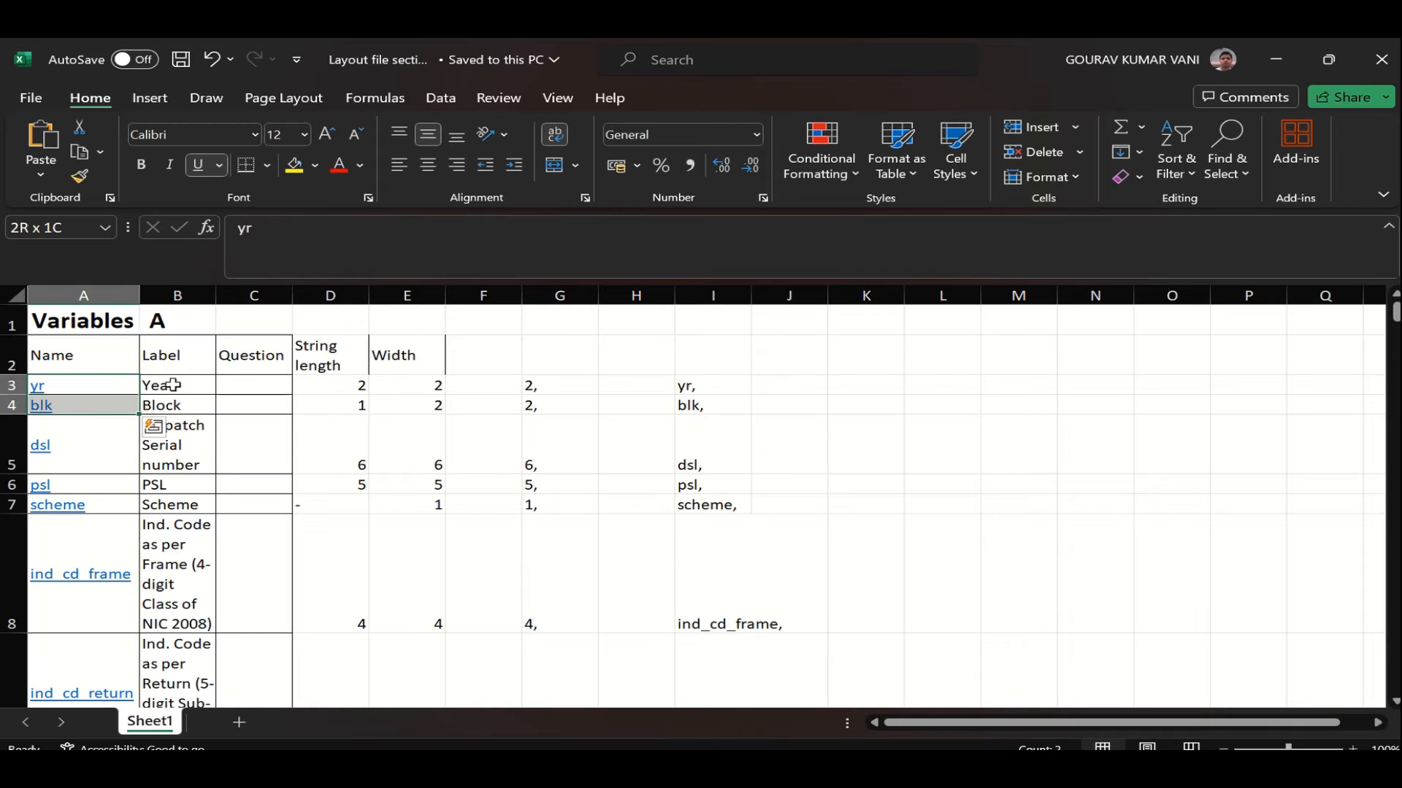
key("shift+Down")
key("shift+Down")
key("shift+Down")
key("shift+Down")
key("shift+Down")
key("shift+Down")
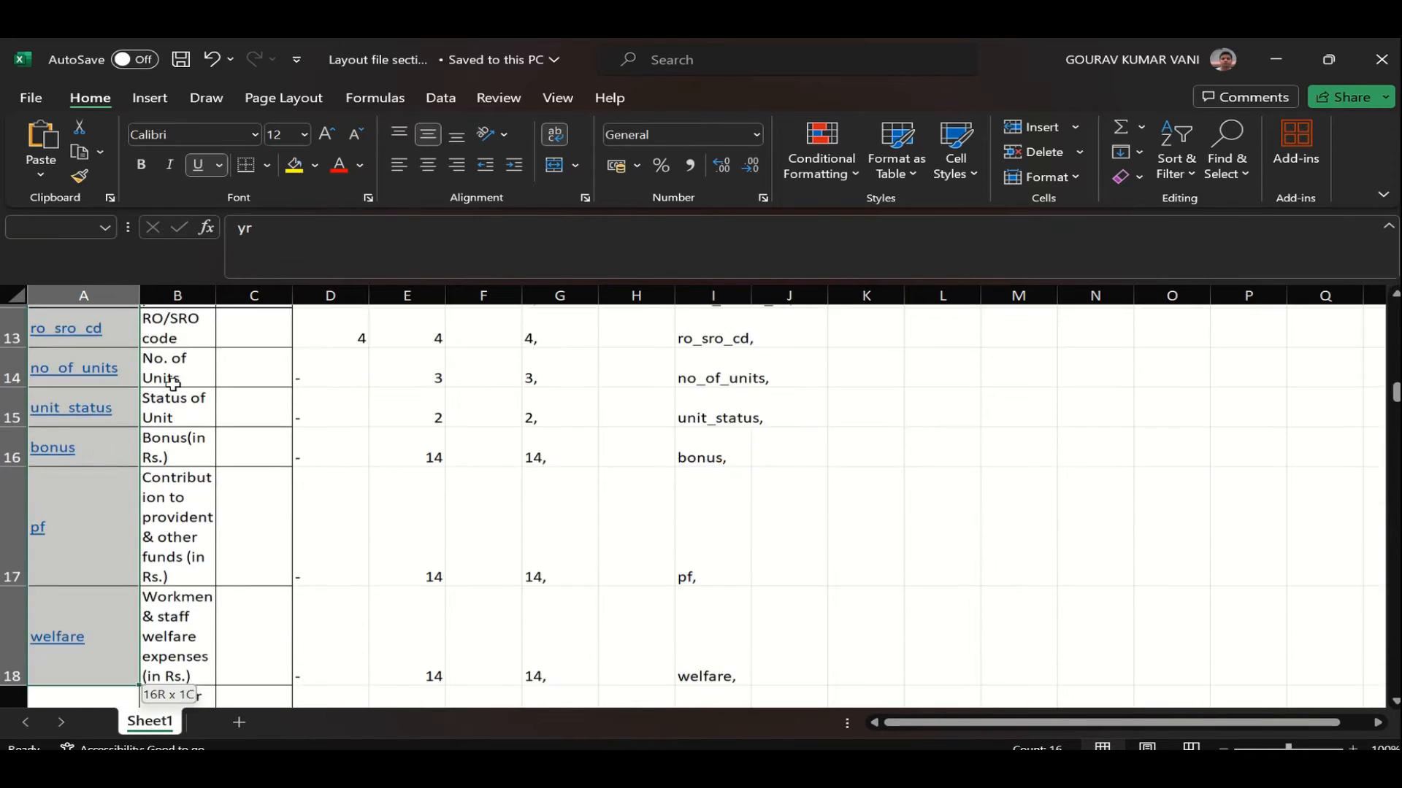
key("shift+Down")
key("shift+Down")
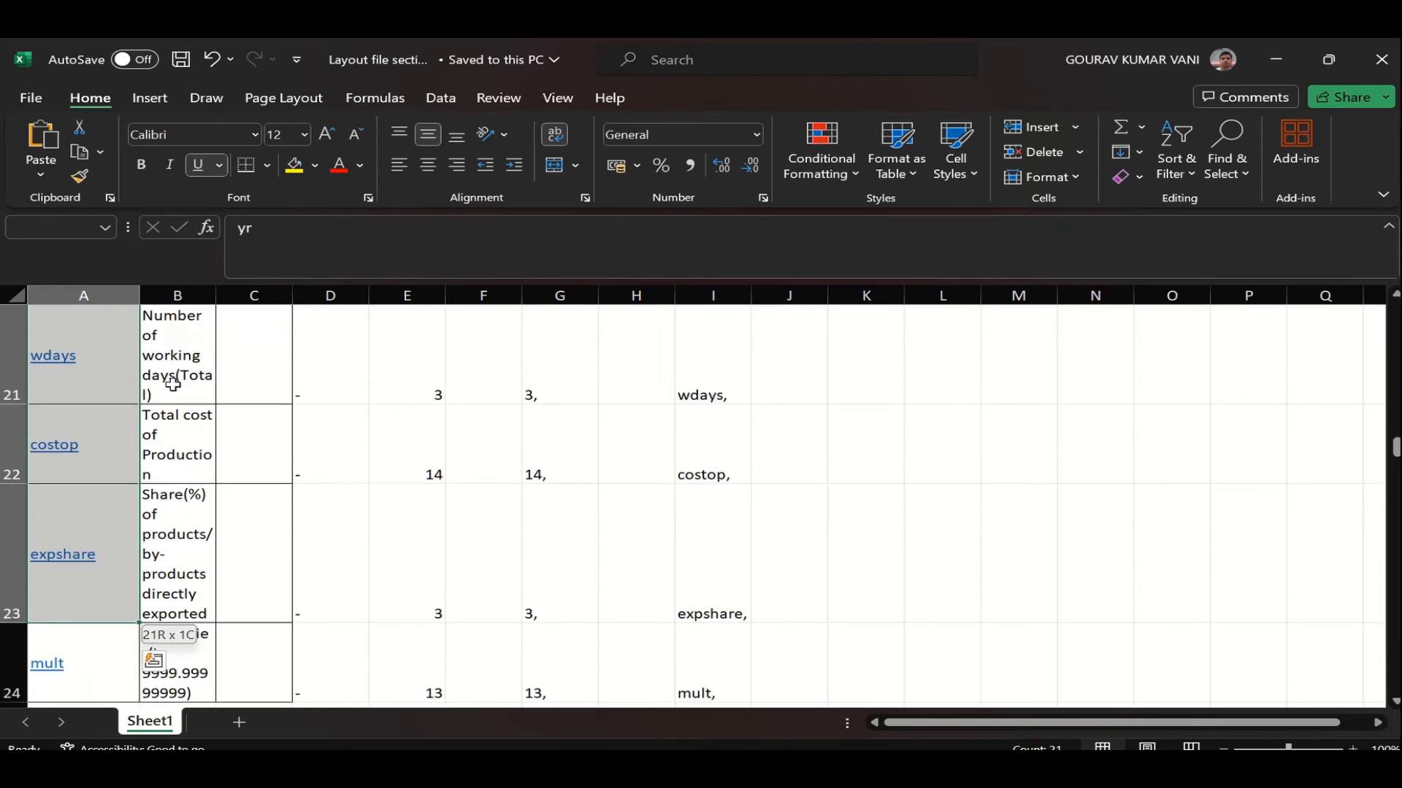
scroll(173, 384, "down", 1)
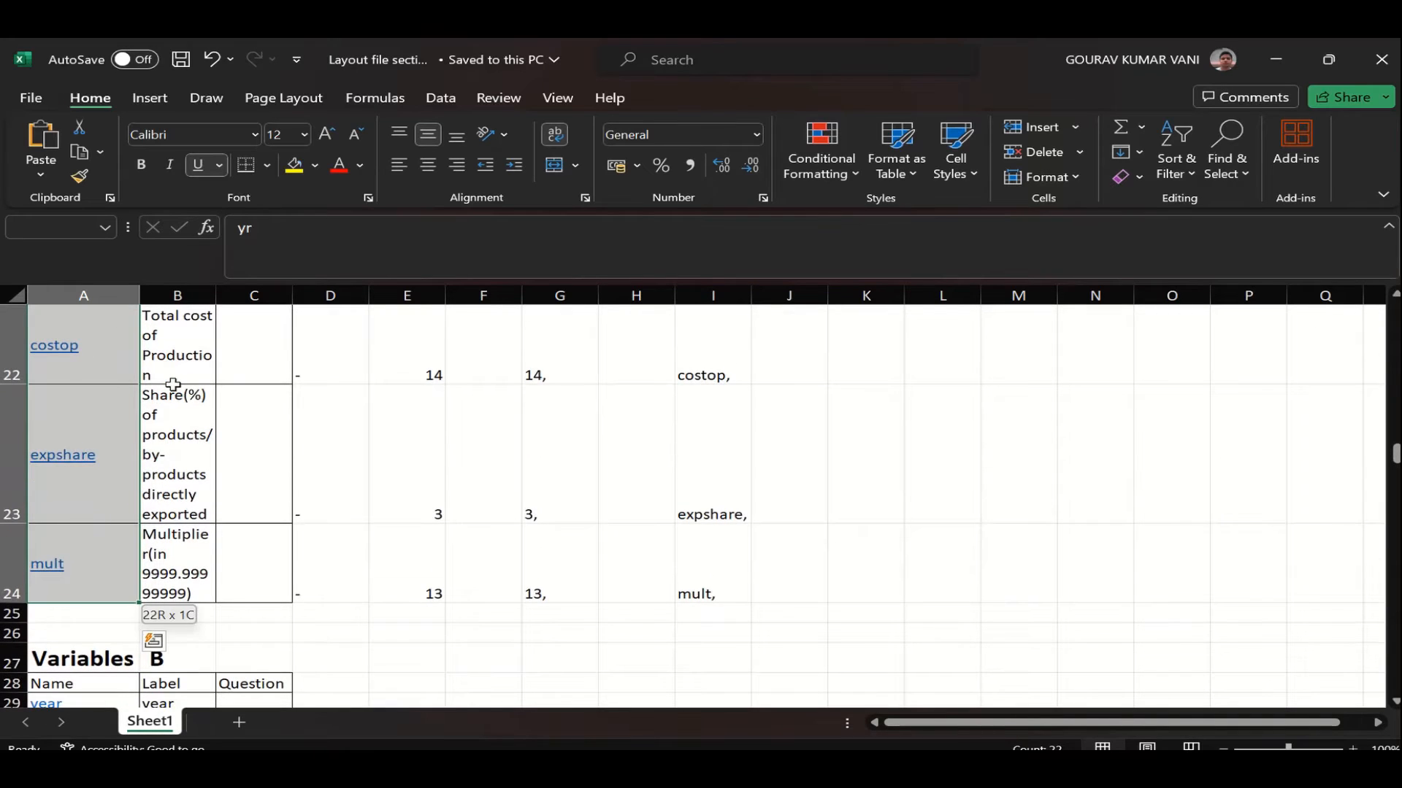
key("ctrl+c")
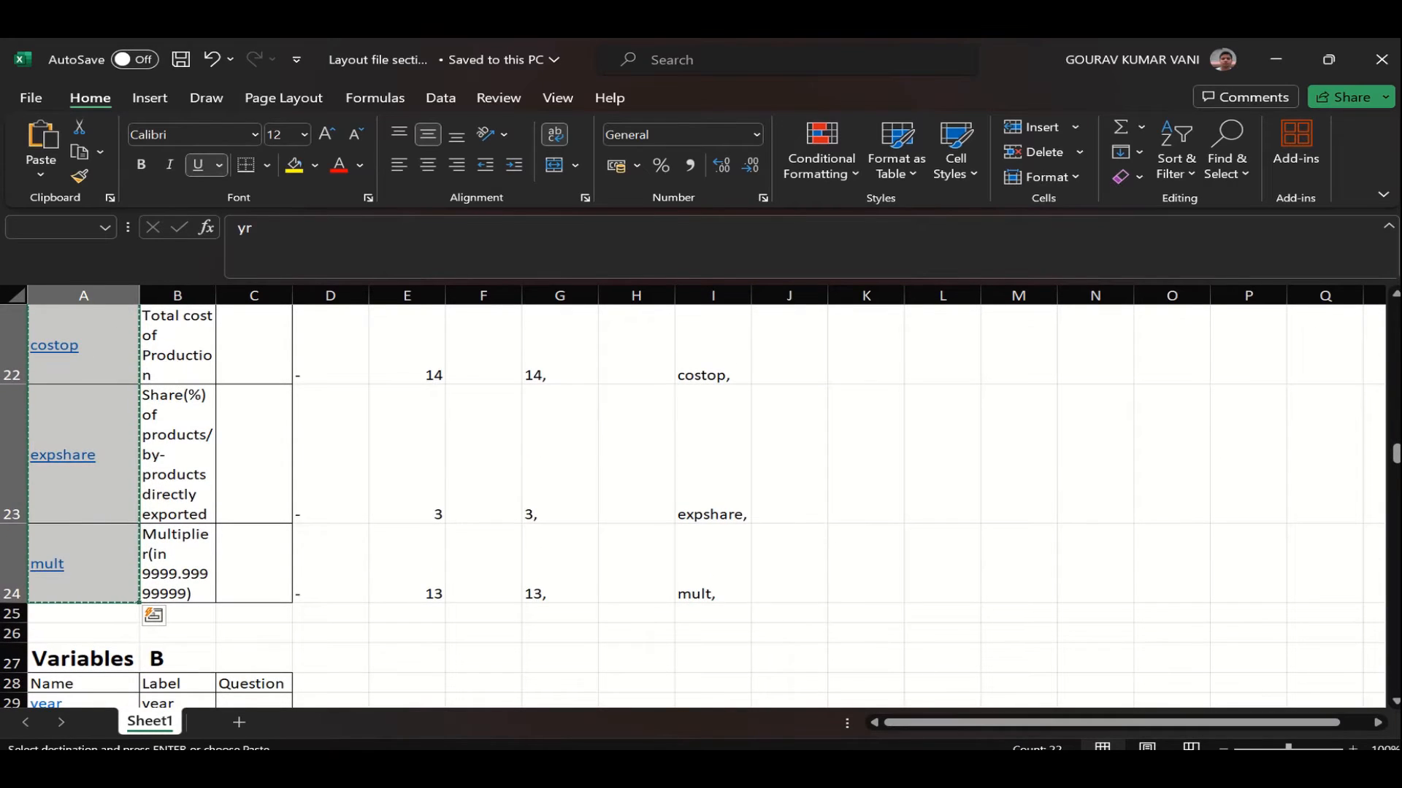
Step: Paste the copied variable names transposed into row 1 of the blkA201617 workbook and review the headers across the columns
mouse_move(911, 767)
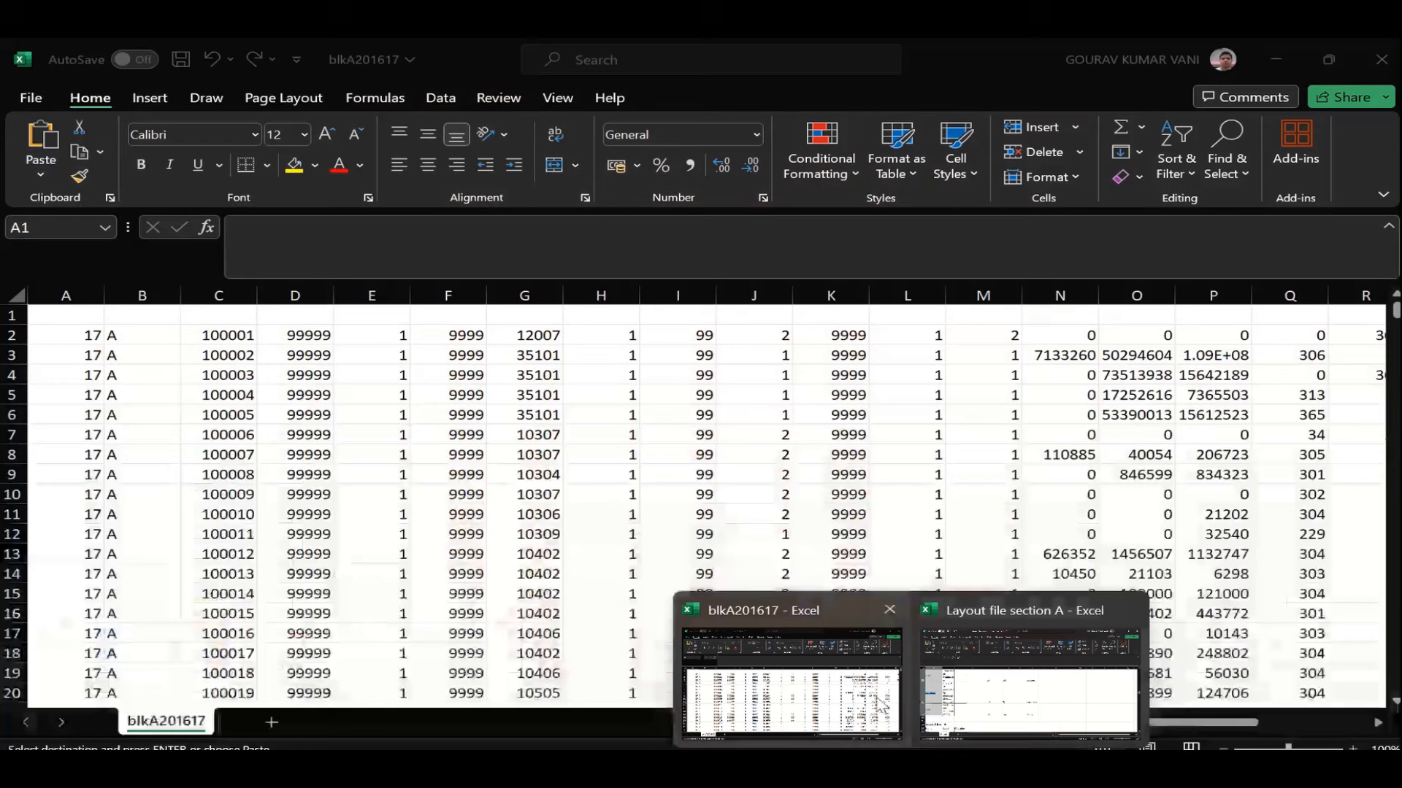
left_click(777, 697)
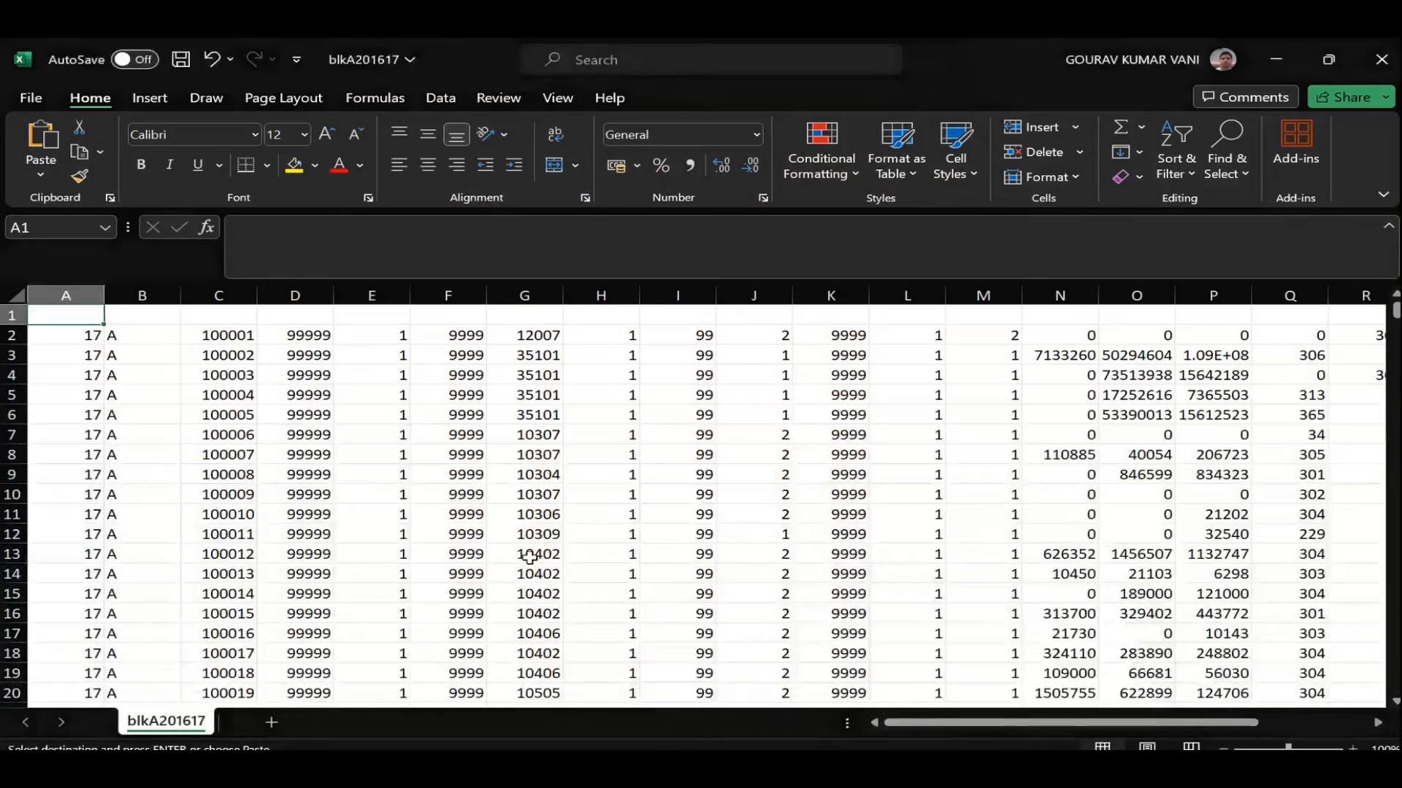
left_click(42, 164)
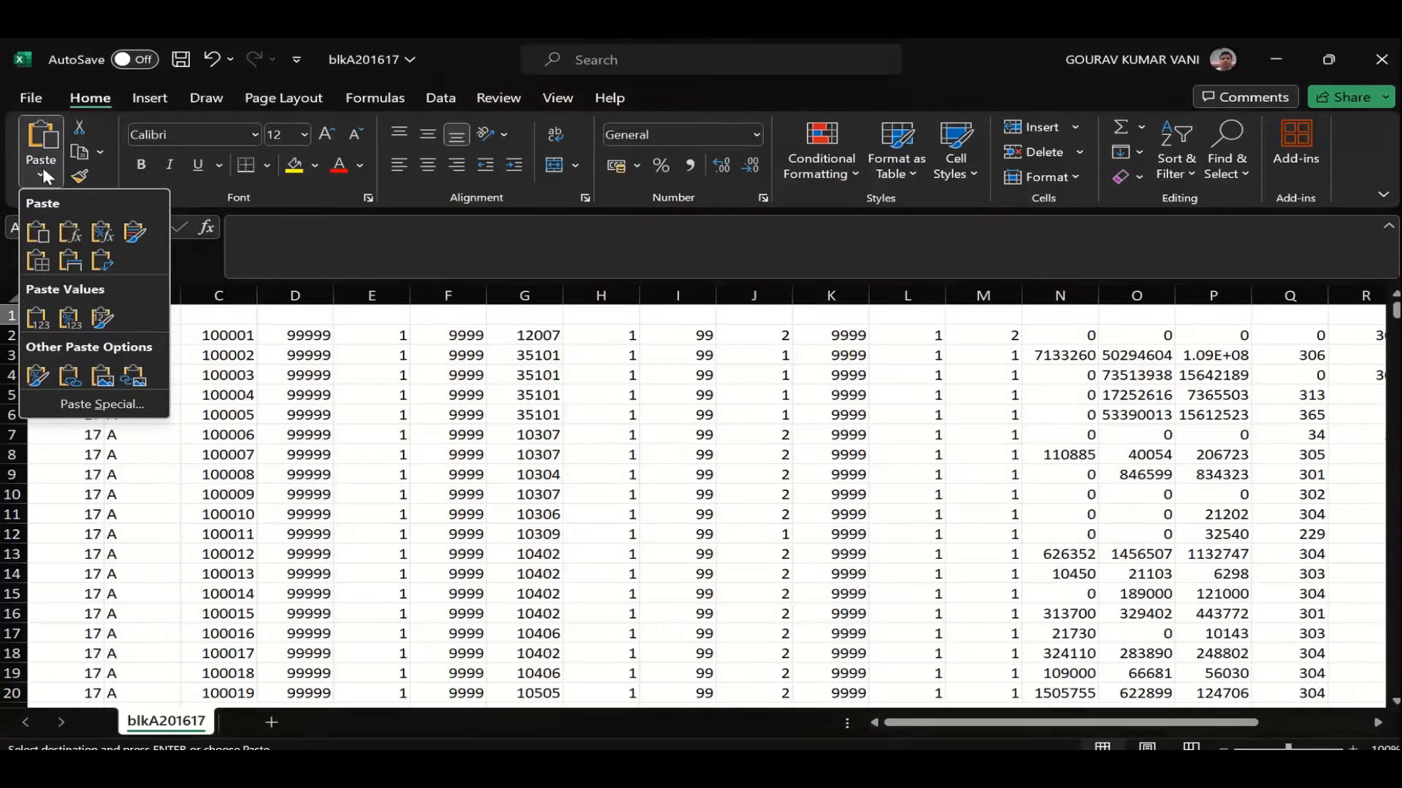
left_click(101, 263)
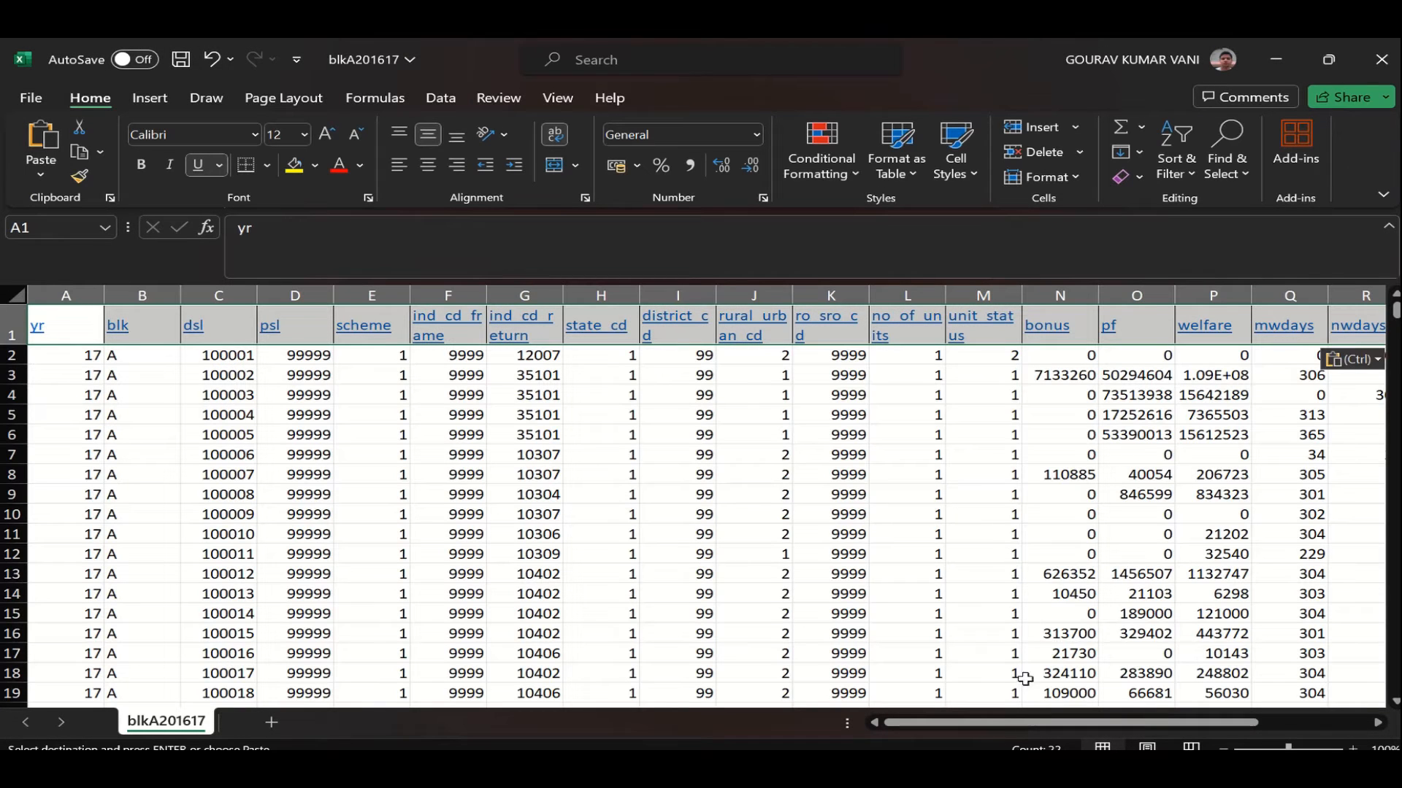
left_click_drag(1007, 726, 1123, 726)
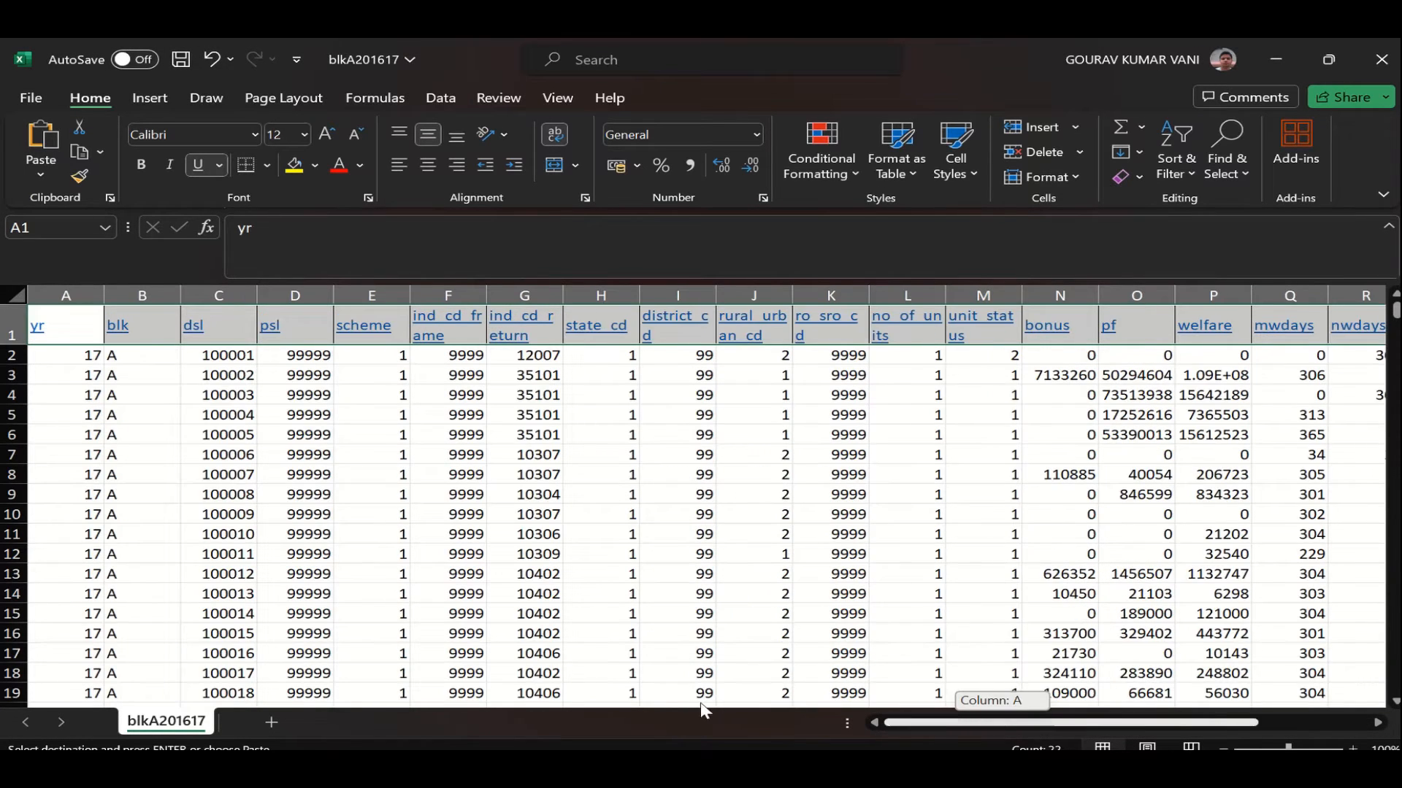
left_click(260, 479)
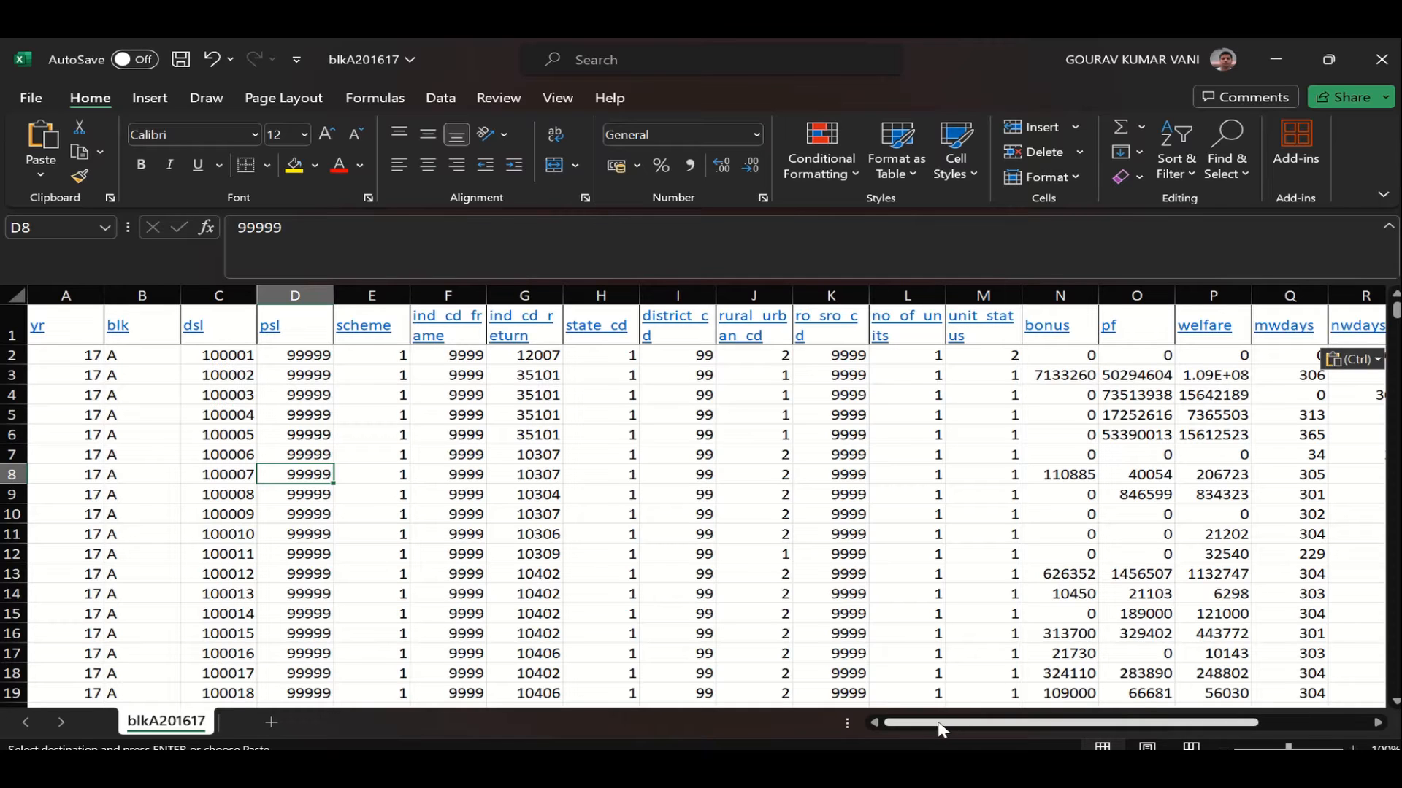
mouse_move(941, 725)
left_mouse_down()
mouse_move(1133, 730)
mouse_move(940, 730)
left_mouse_up()
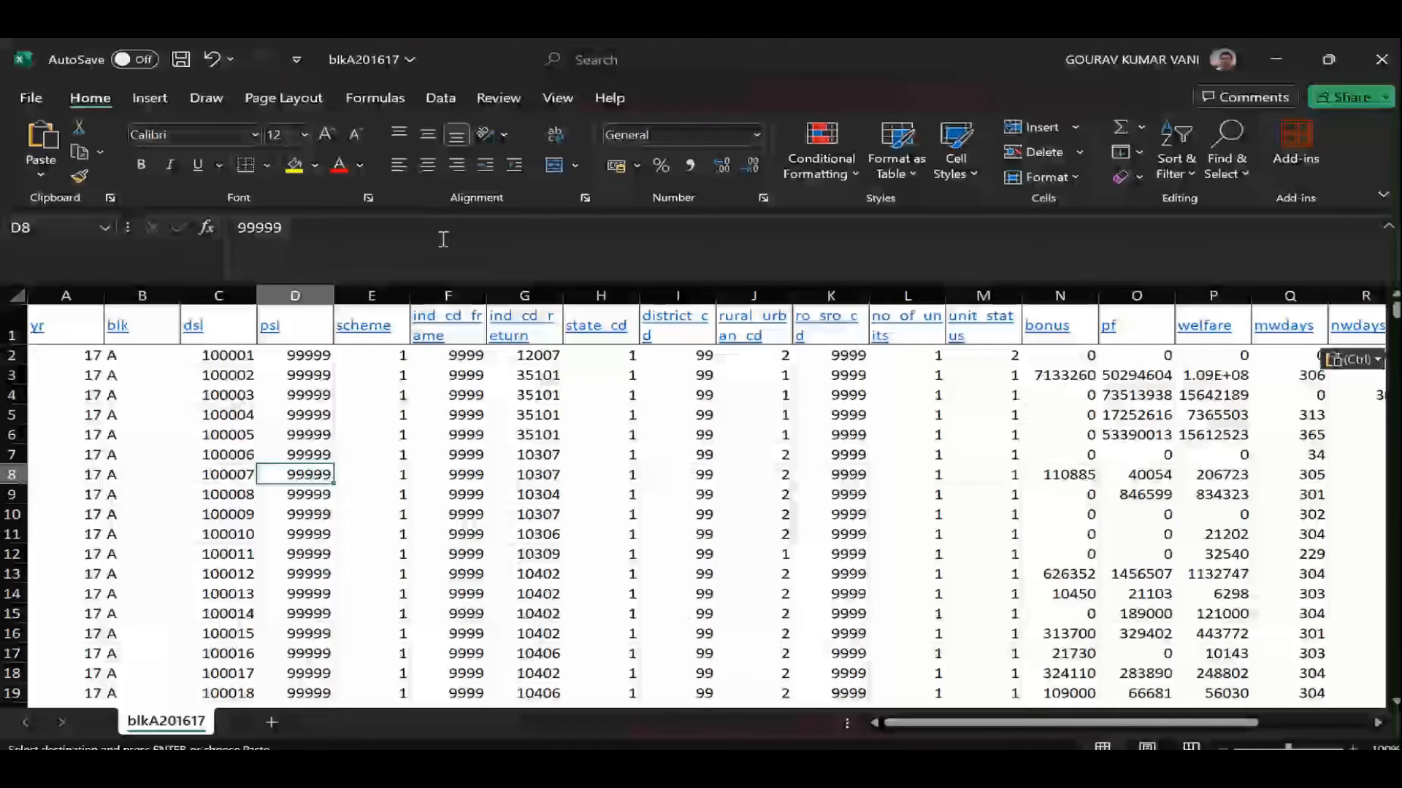
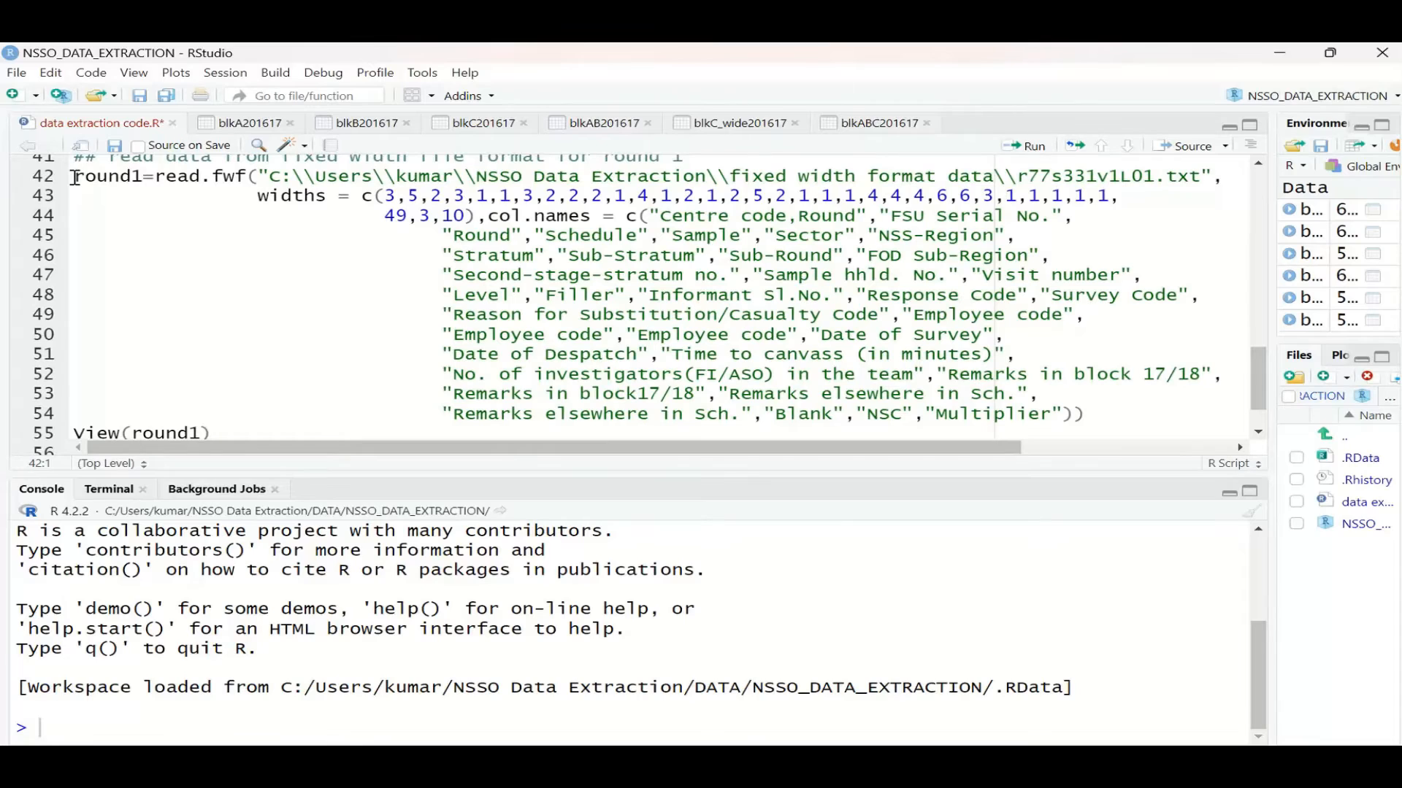
Step: In RStudio, run the script's read.fwf command that reads r77s331v1L01.txt into round1, and review its widths and column names
key("ctrl+Return")
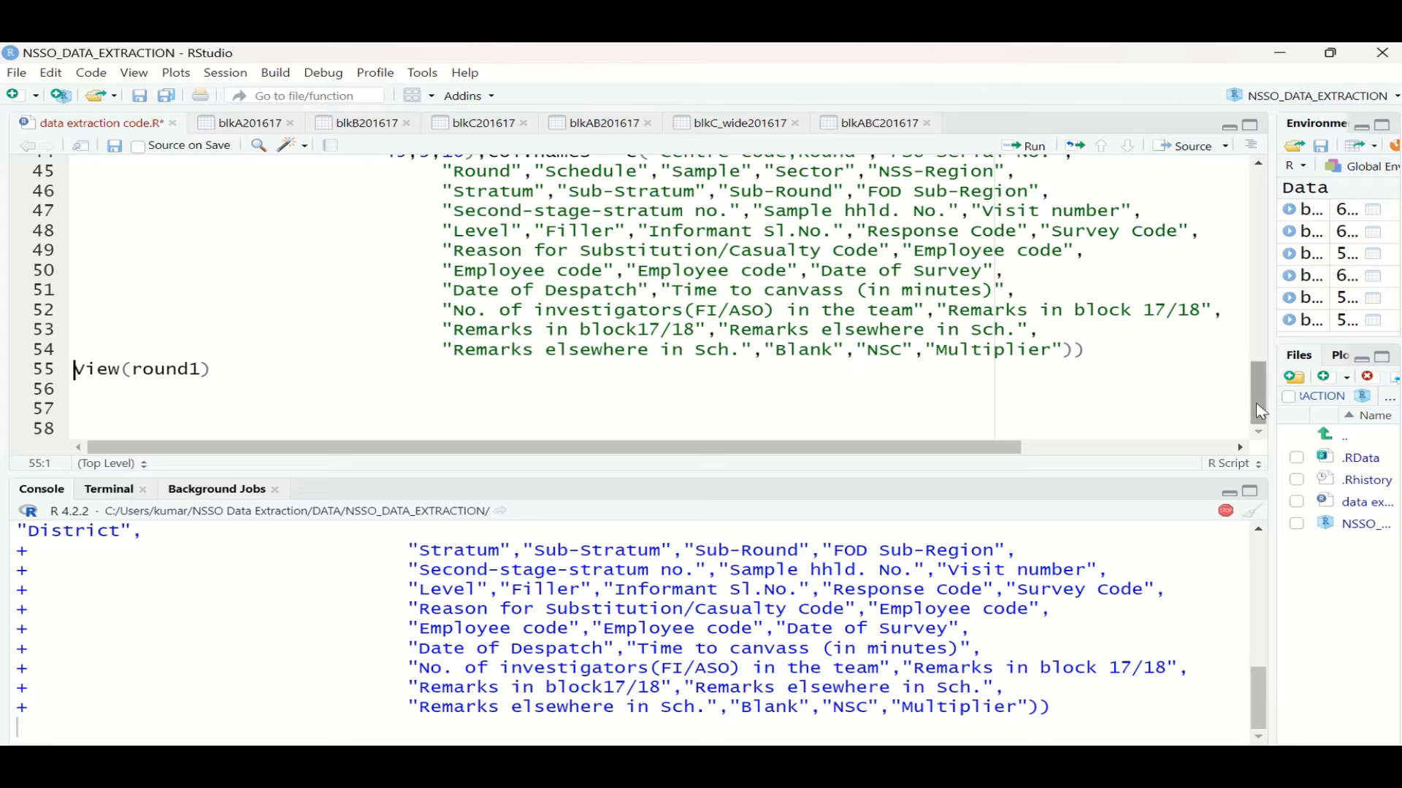
left_click_drag(1256, 402, 1254, 387)
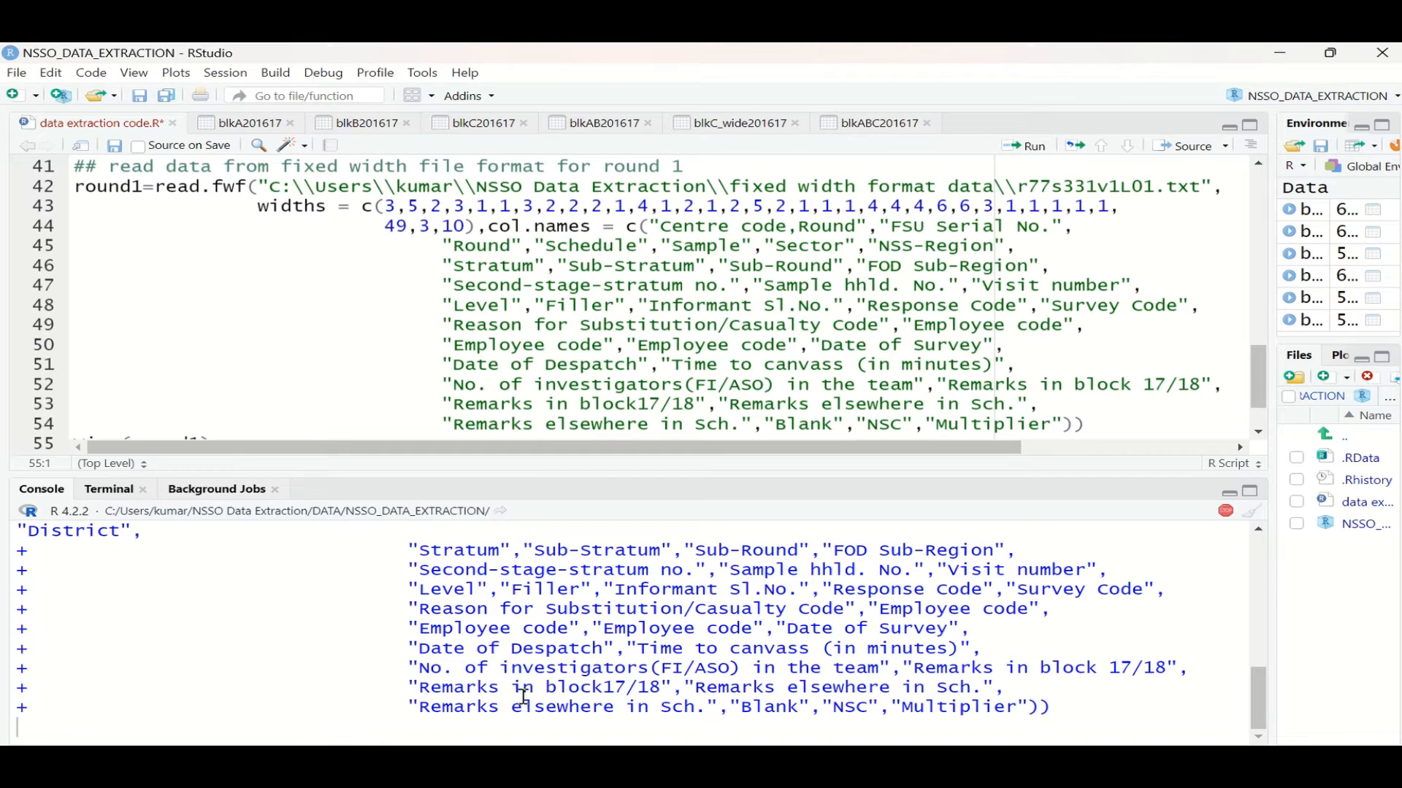
Step: Switch to the NSS_77th_Layout_Sch_33.1_mult_post workbook and examine the lengths and byte positions of the first Level 01 items
mouse_move(912, 765)
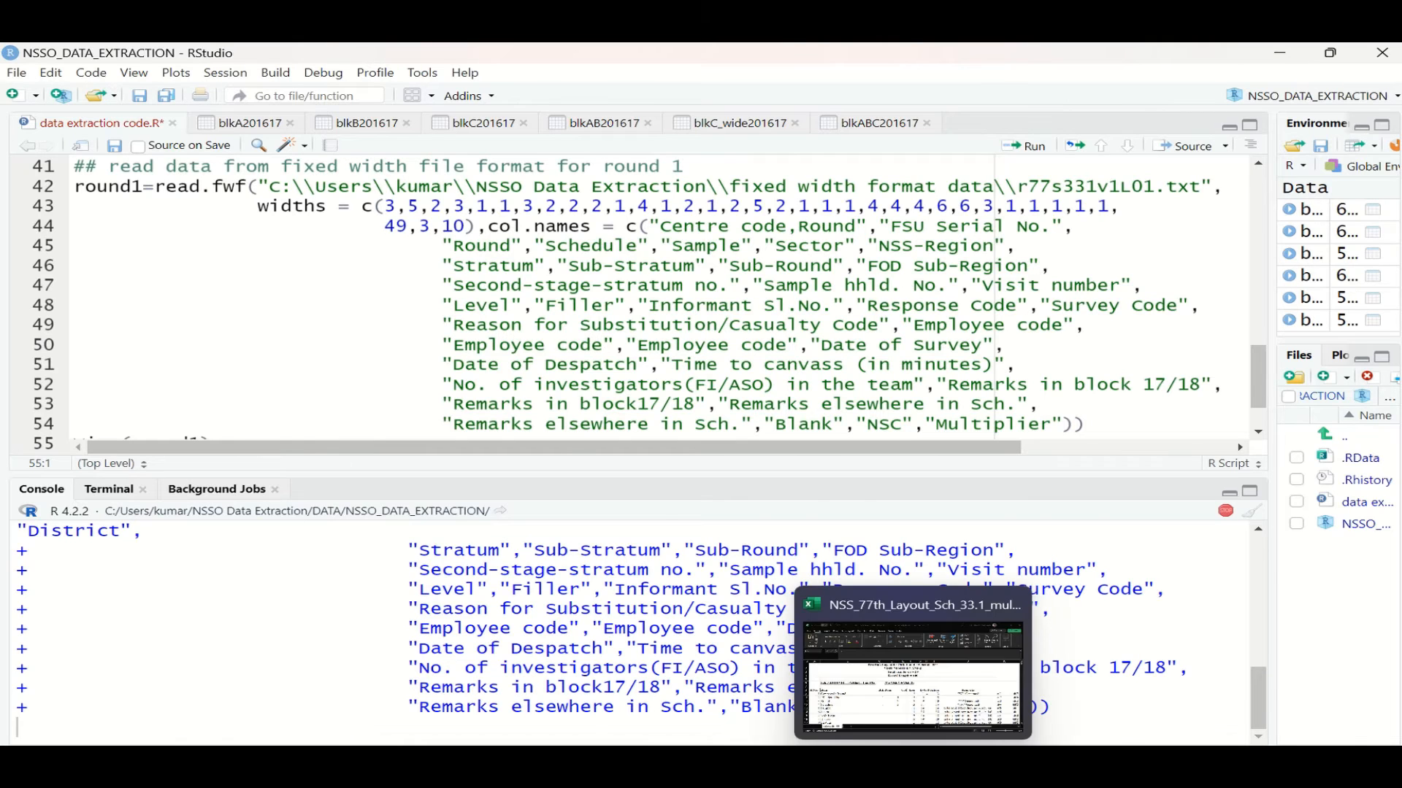
left_click(912, 677)
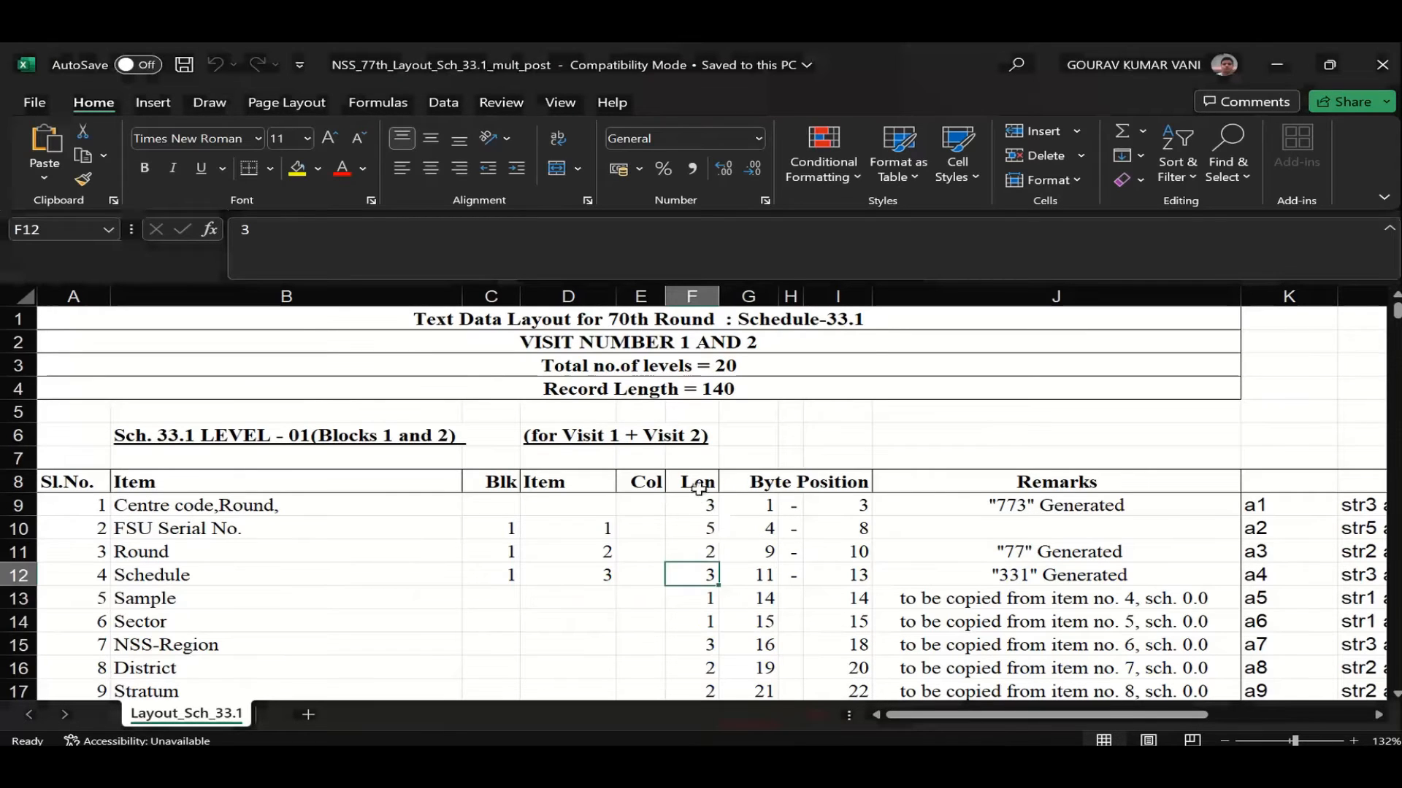
left_click(770, 505)
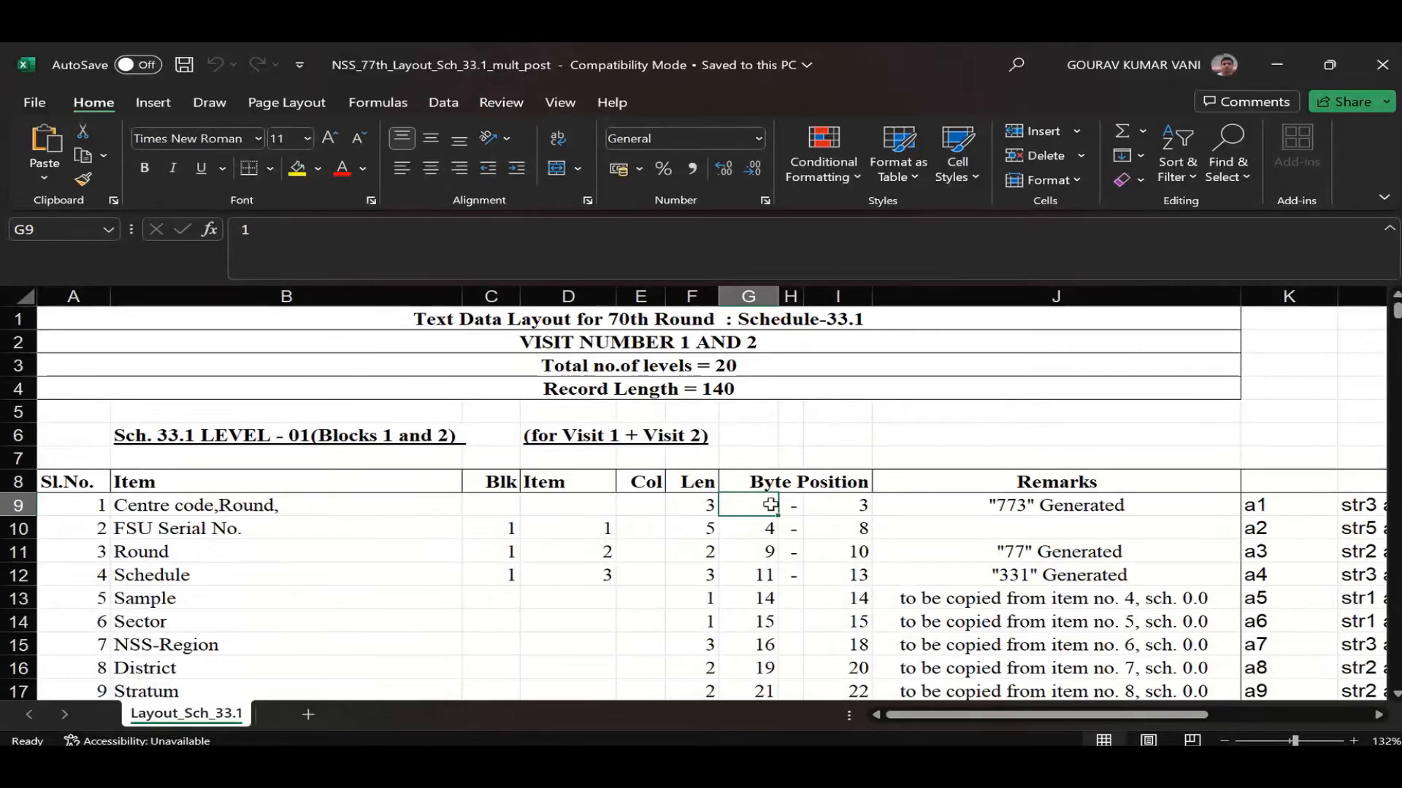
left_click(857, 505)
left_click(707, 533)
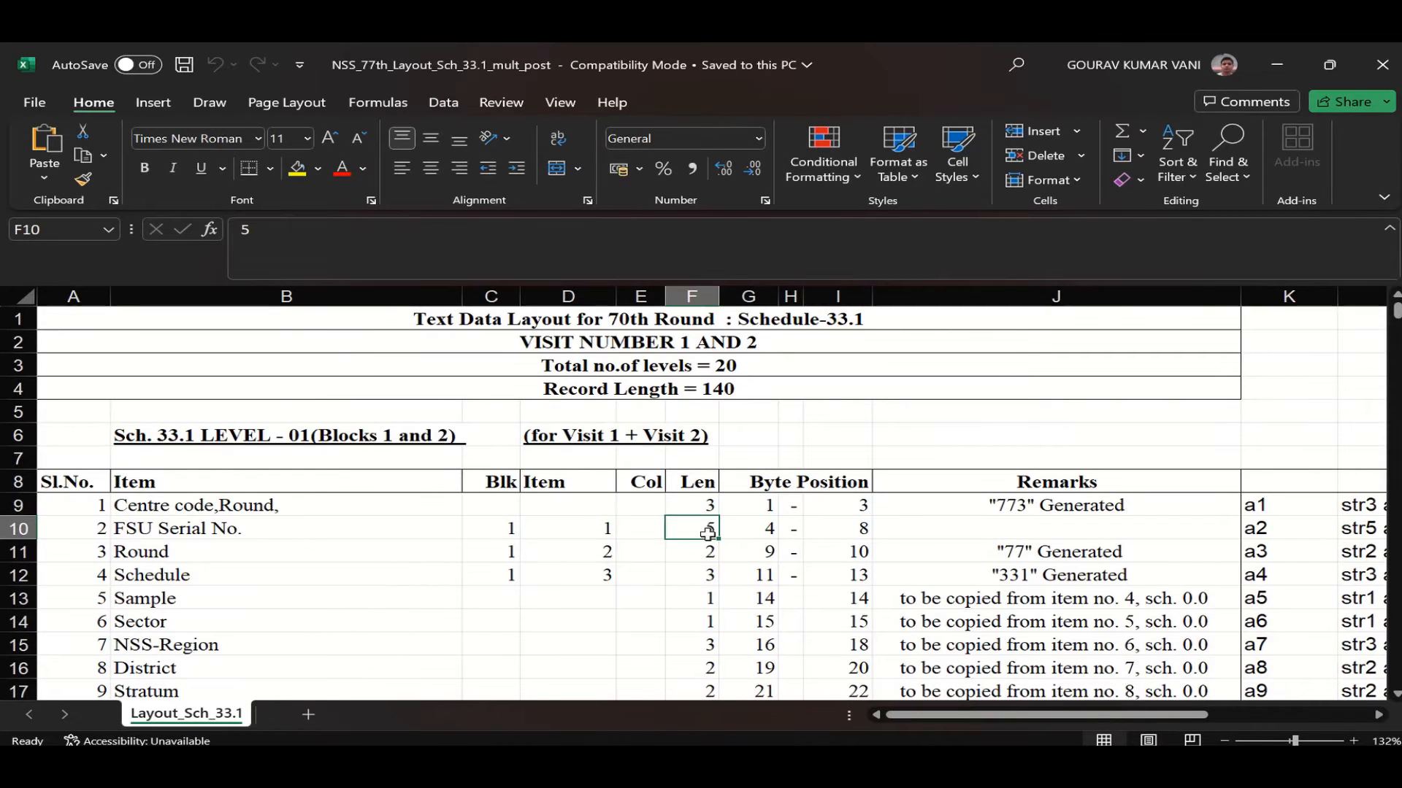
Step: Check the start and end byte positions of FSU Serial No., and the lengths and byte positions of the Round, Schedule and Sample items
left_click(748, 536)
key("Right")
key("Right")
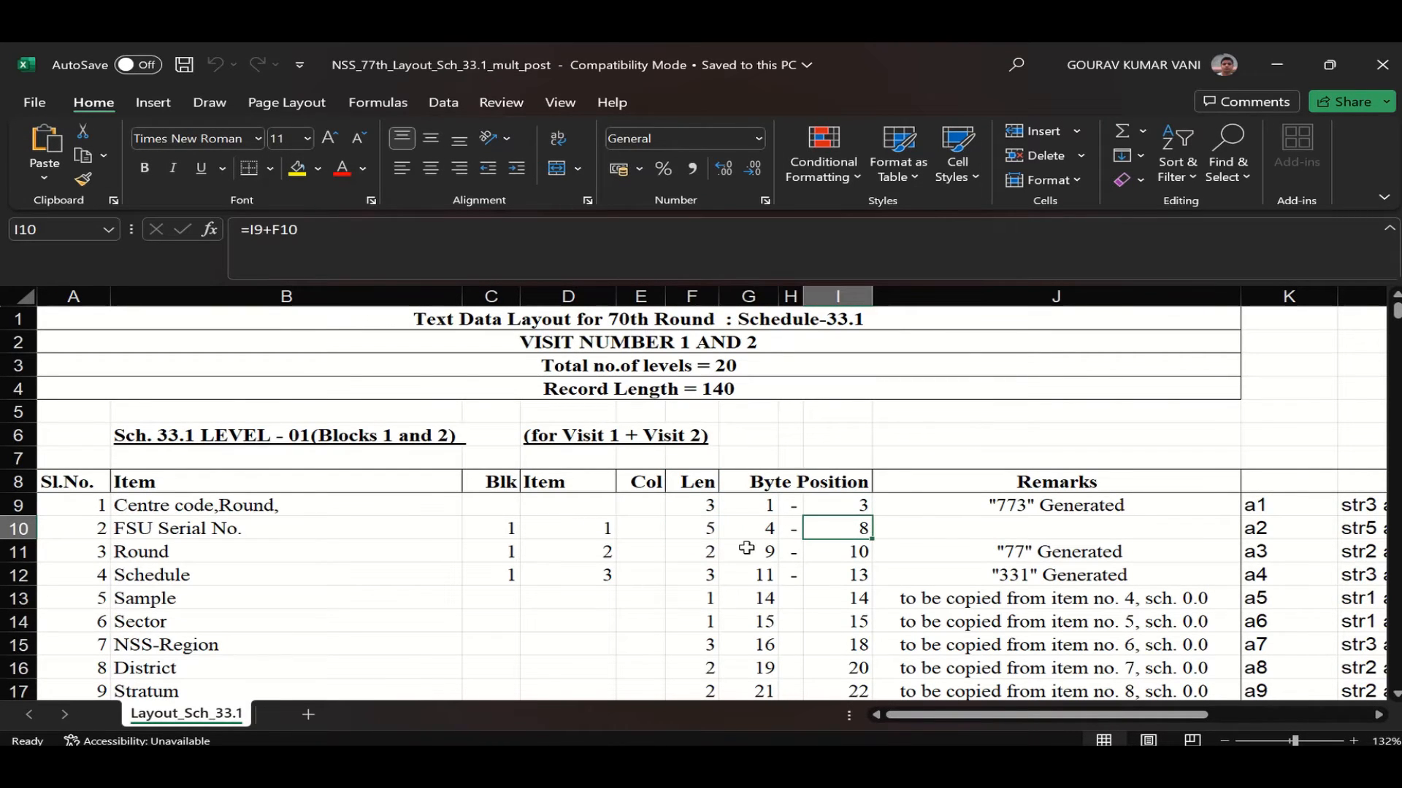
left_click(706, 553)
left_click(749, 553)
left_click(829, 553)
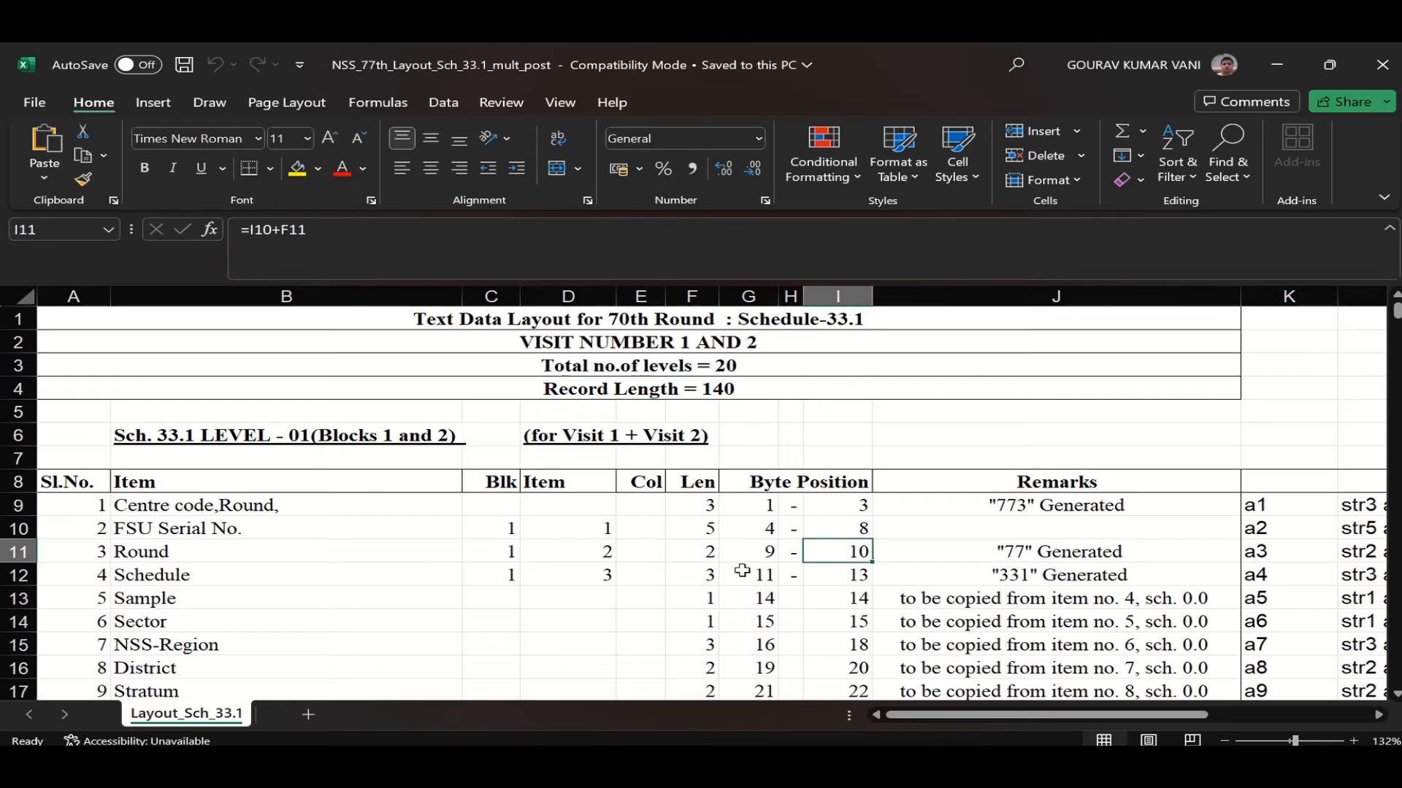
left_click(706, 573)
left_click(755, 577)
left_click(834, 575)
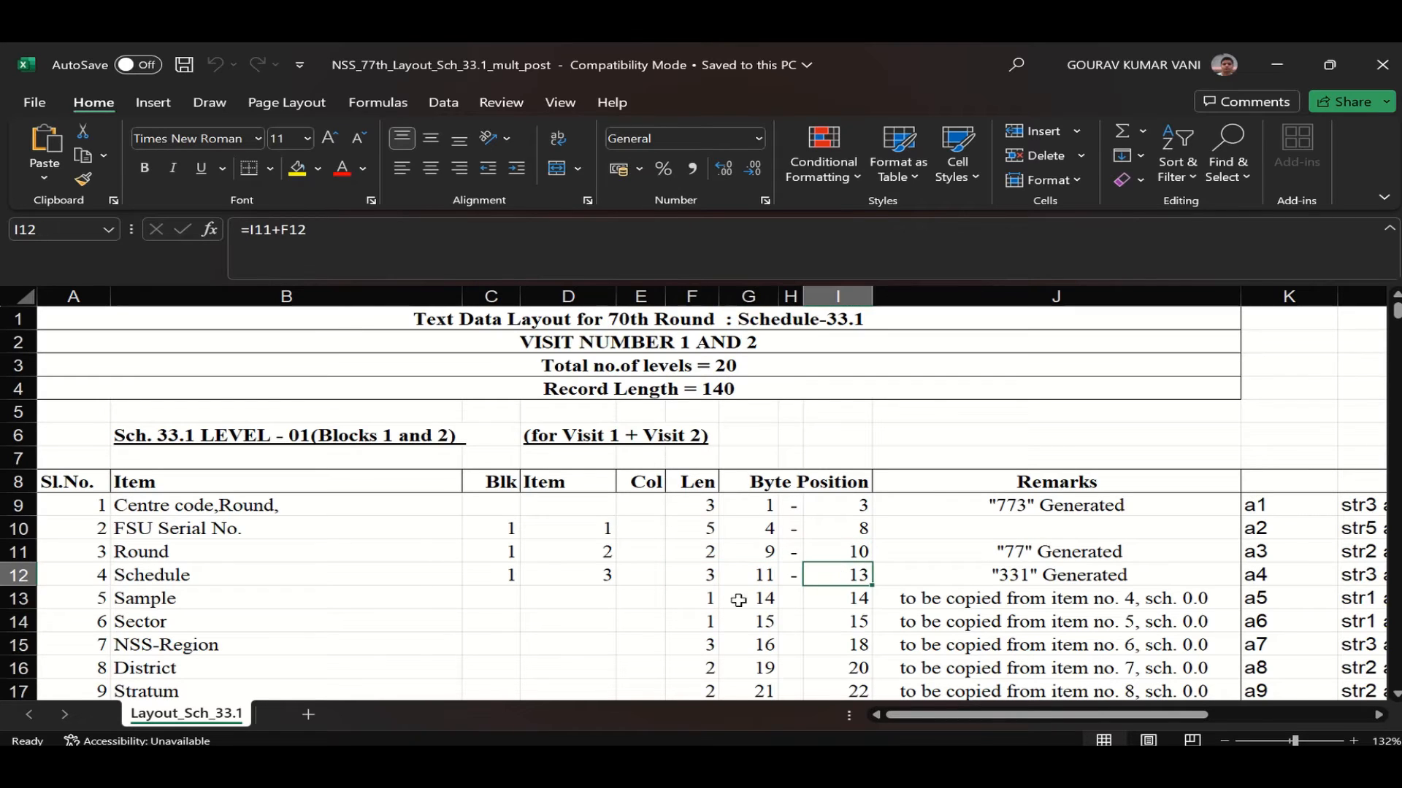
left_click(704, 599)
left_click(754, 604)
left_click(839, 600)
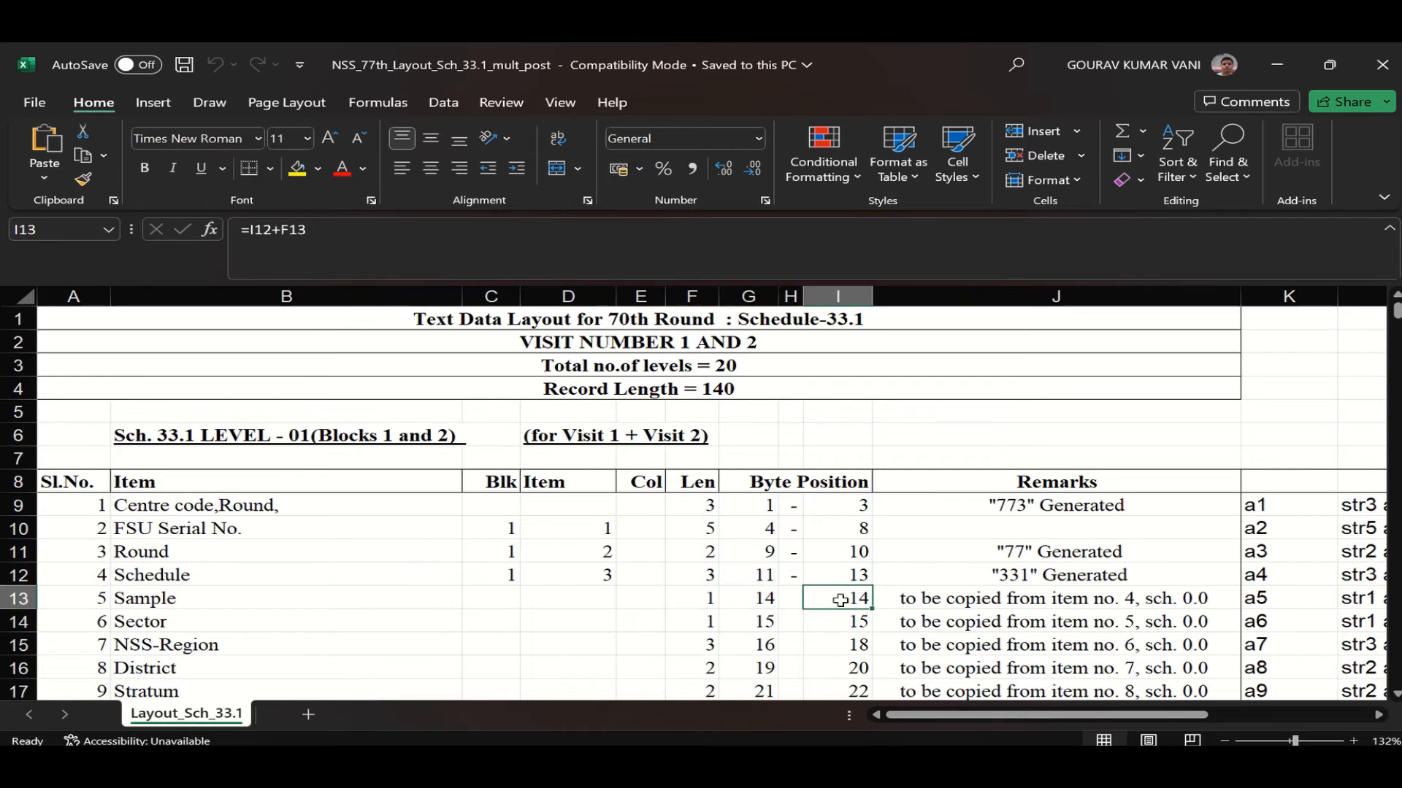
left_click(510, 618)
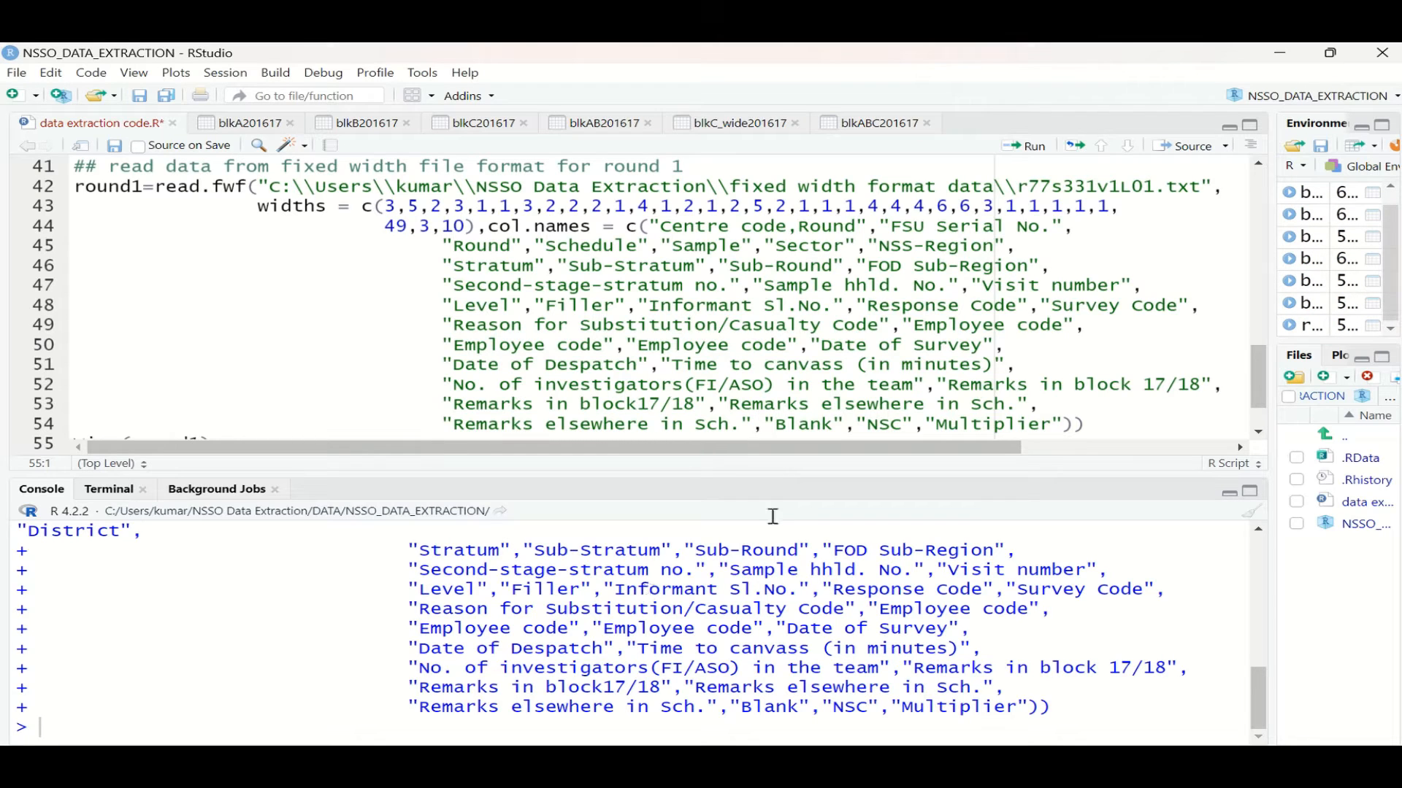
Step: Switch to RStudio, run the script's View(round1) line to open the data, and check the first row's Round and Schedule values
left_click_drag(1272, 299, 1216, 365)
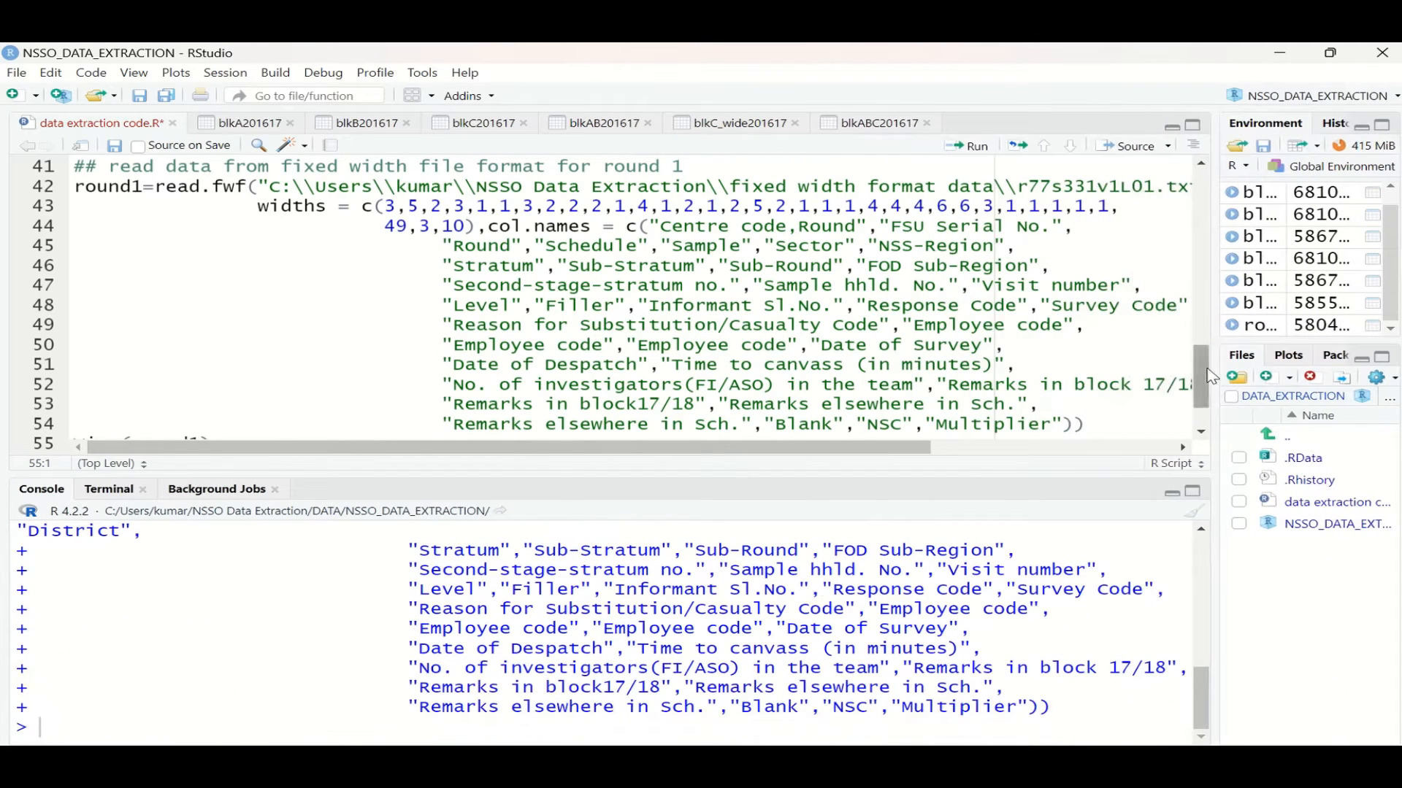
scroll(1200, 435, "down", 1)
scroll(1199, 436, "down", 1)
left_click(209, 371)
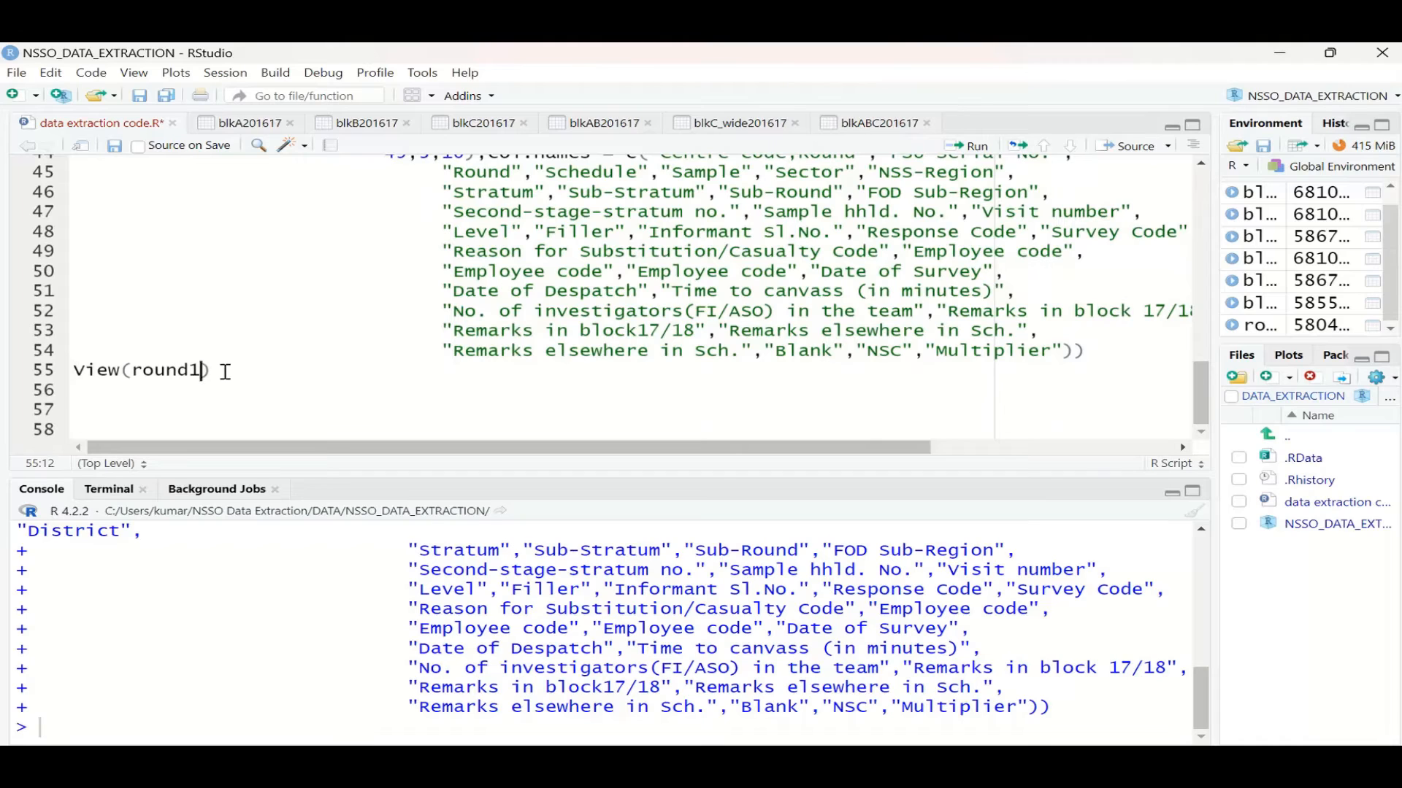
key("ctrl+Return")
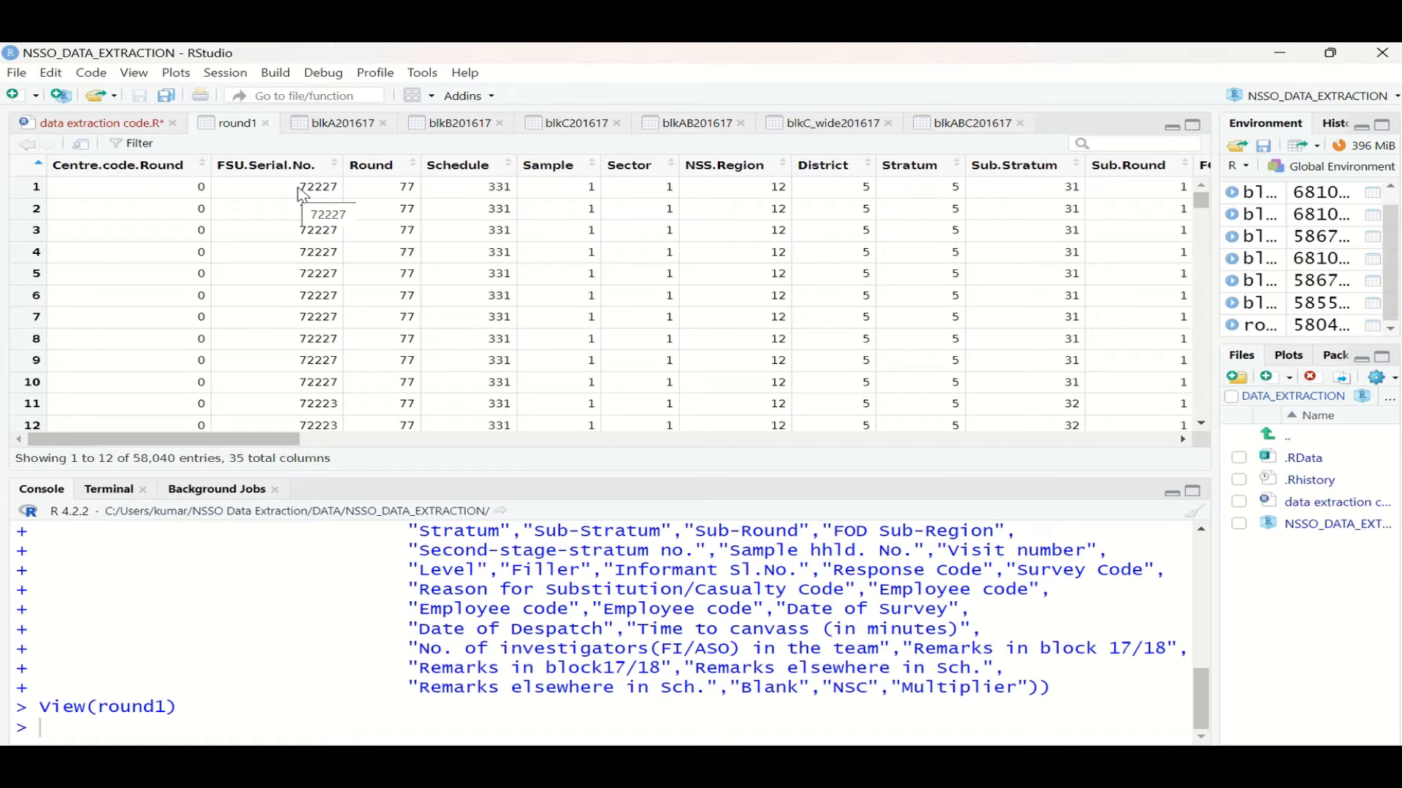
double_click(405, 192)
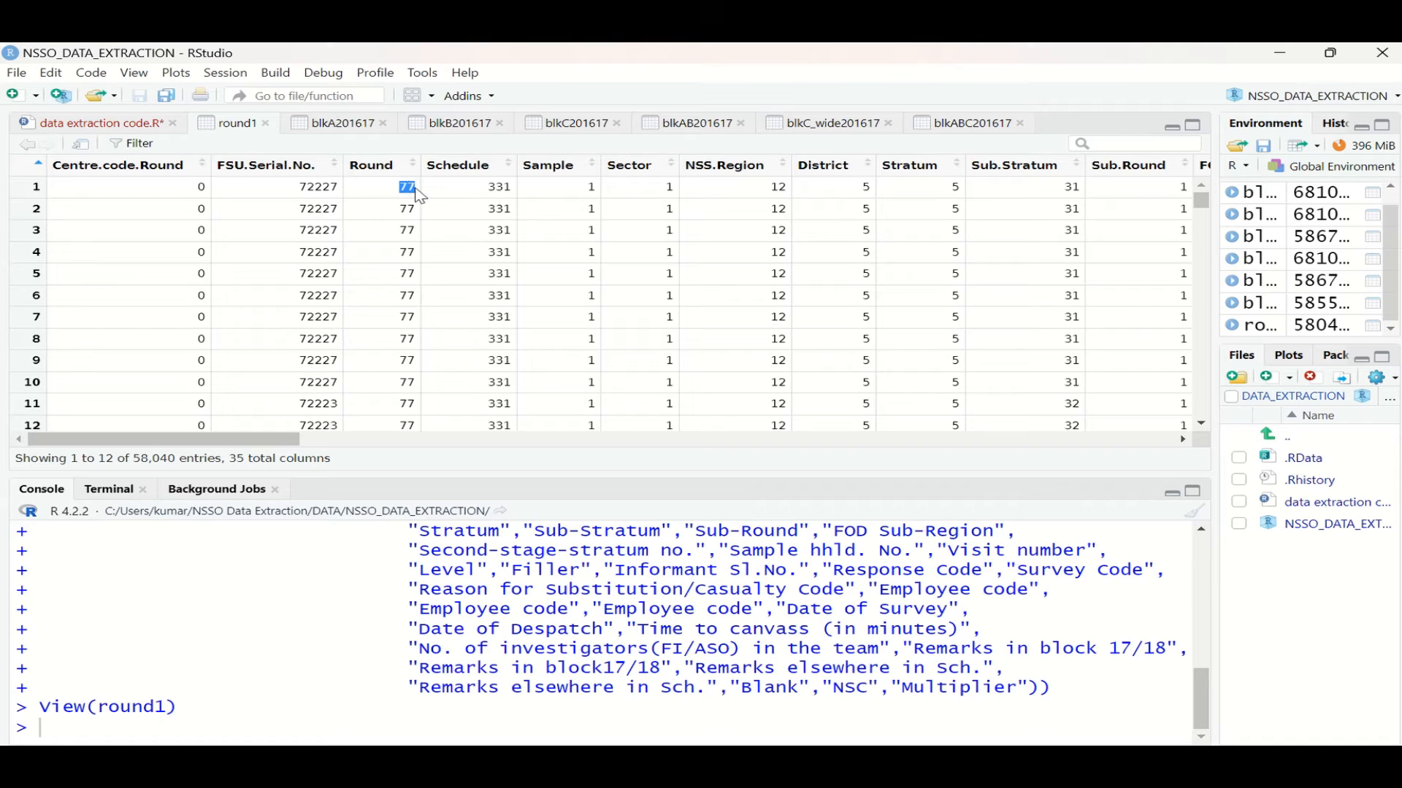
double_click(491, 188)
Step: In the NSS_77th_Layout_Sch_33.1_mult_post workbook, highlight the "331", "77" and "773" Generated remarks in J12, J11 and J9 yellow
left_click(946, 763)
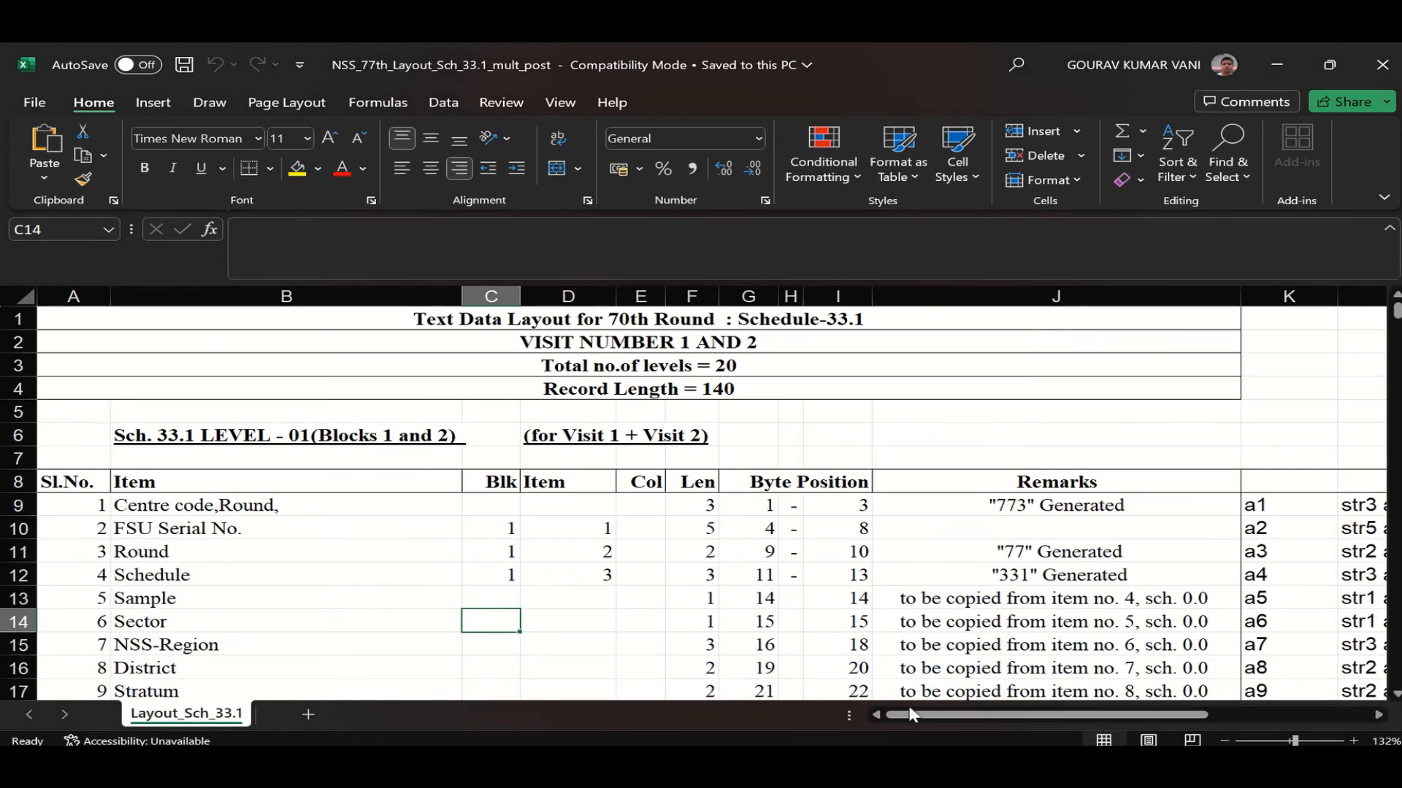
left_click(1033, 575)
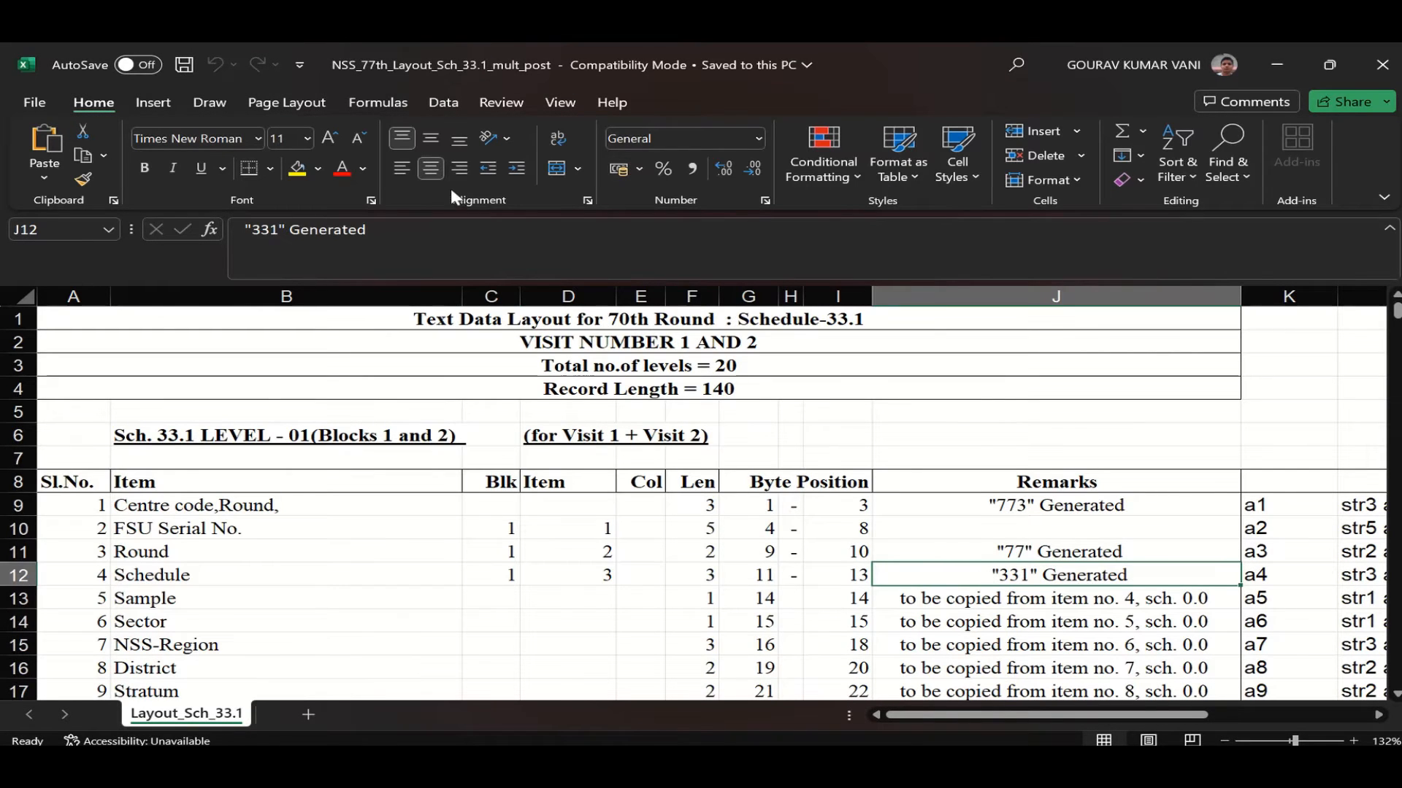
left_click(296, 169)
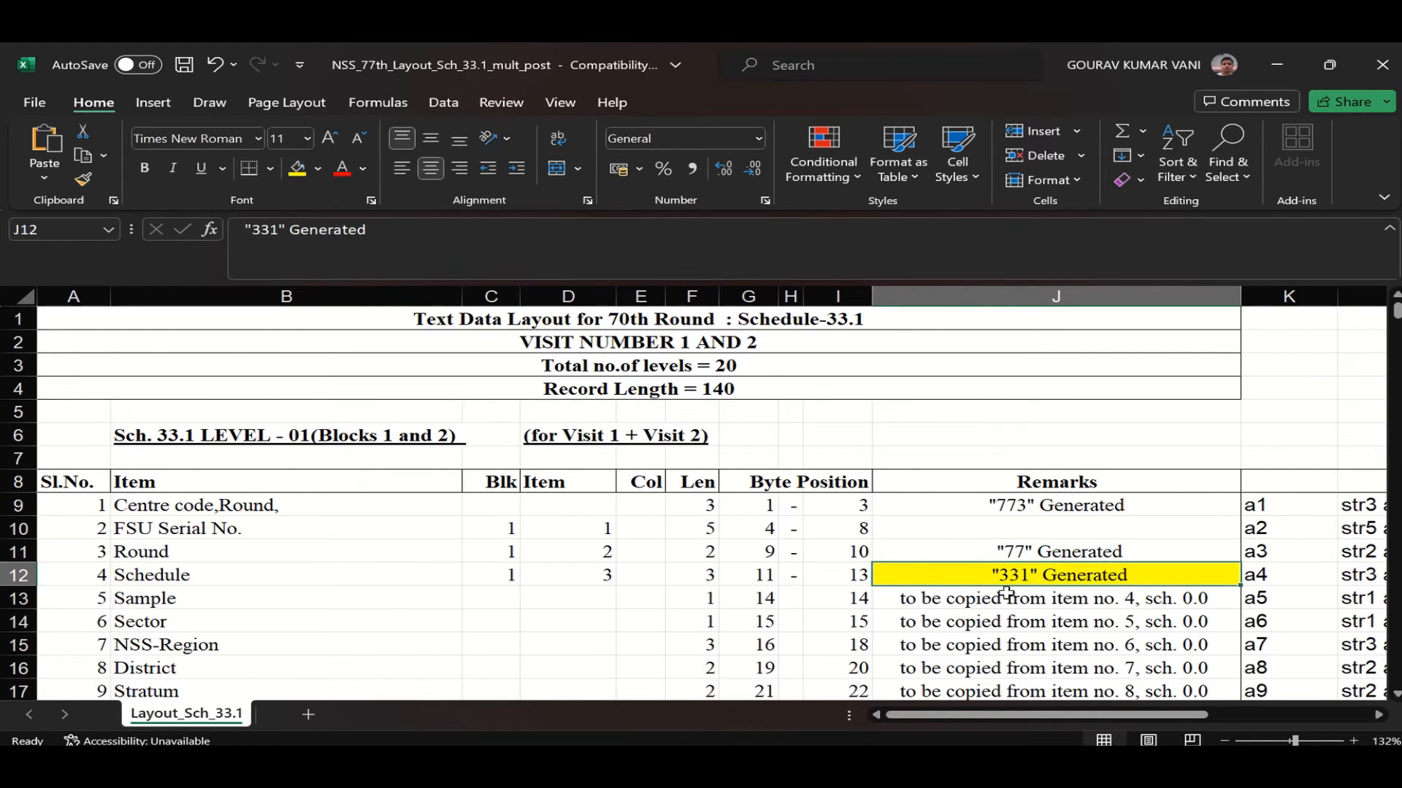
left_click(965, 541)
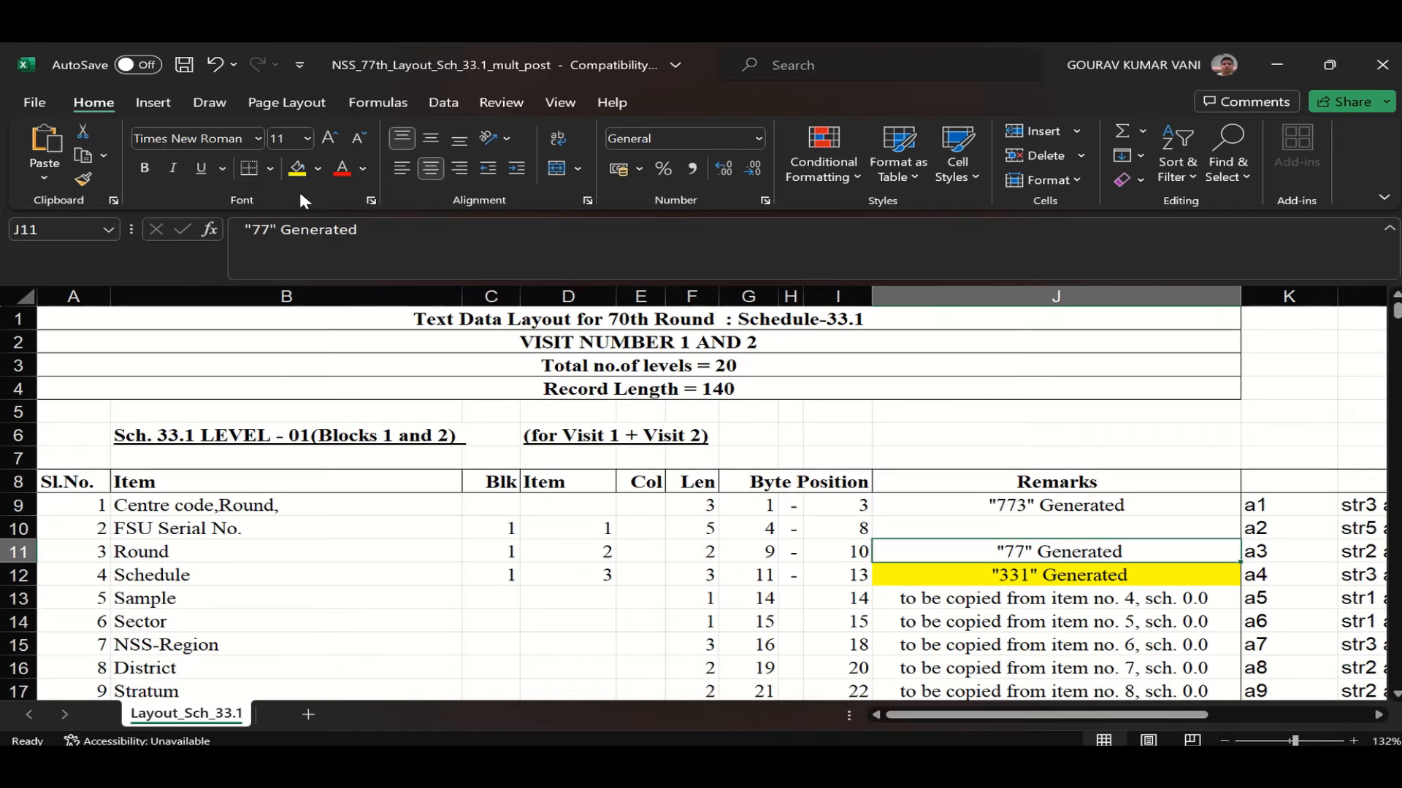
left_click(296, 168)
left_click(1006, 504)
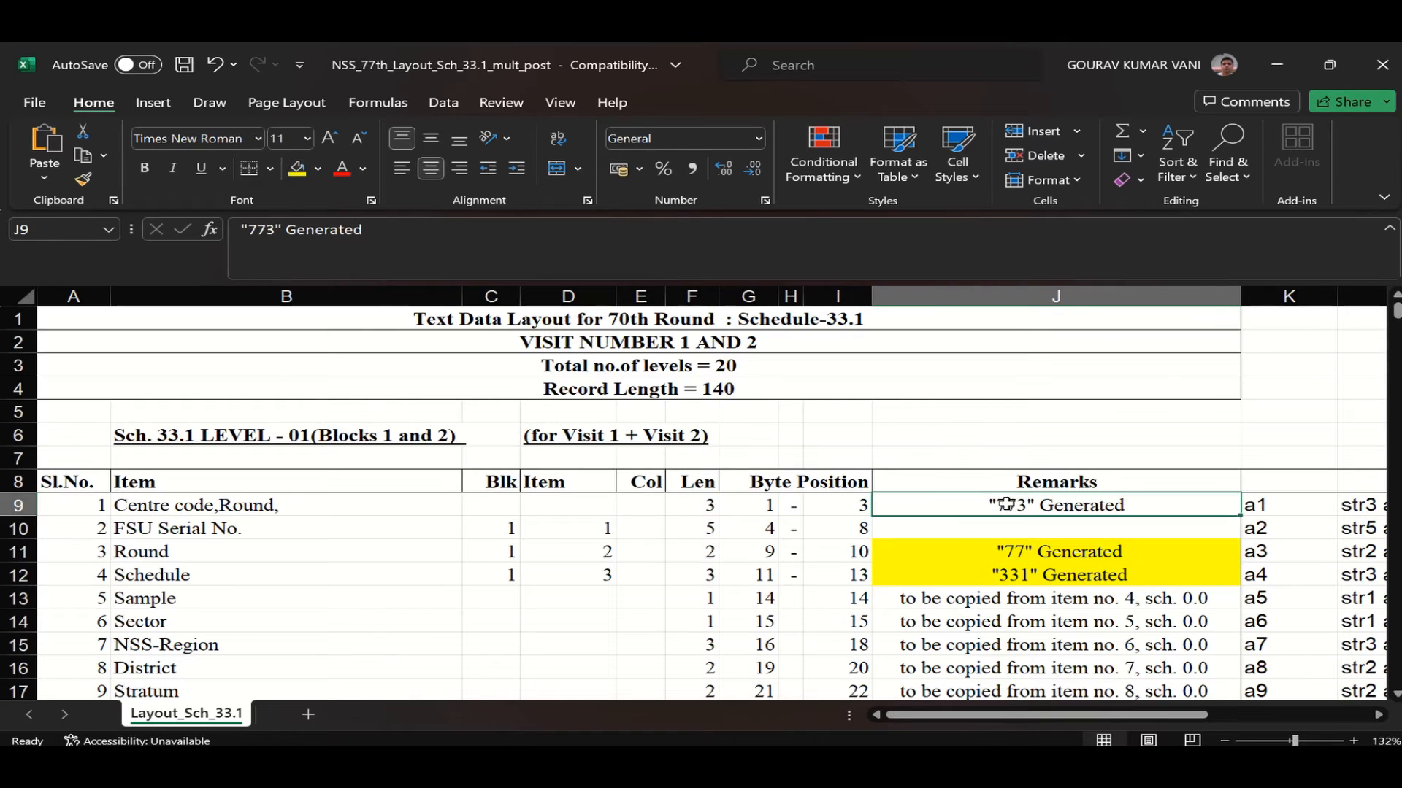
left_click(296, 169)
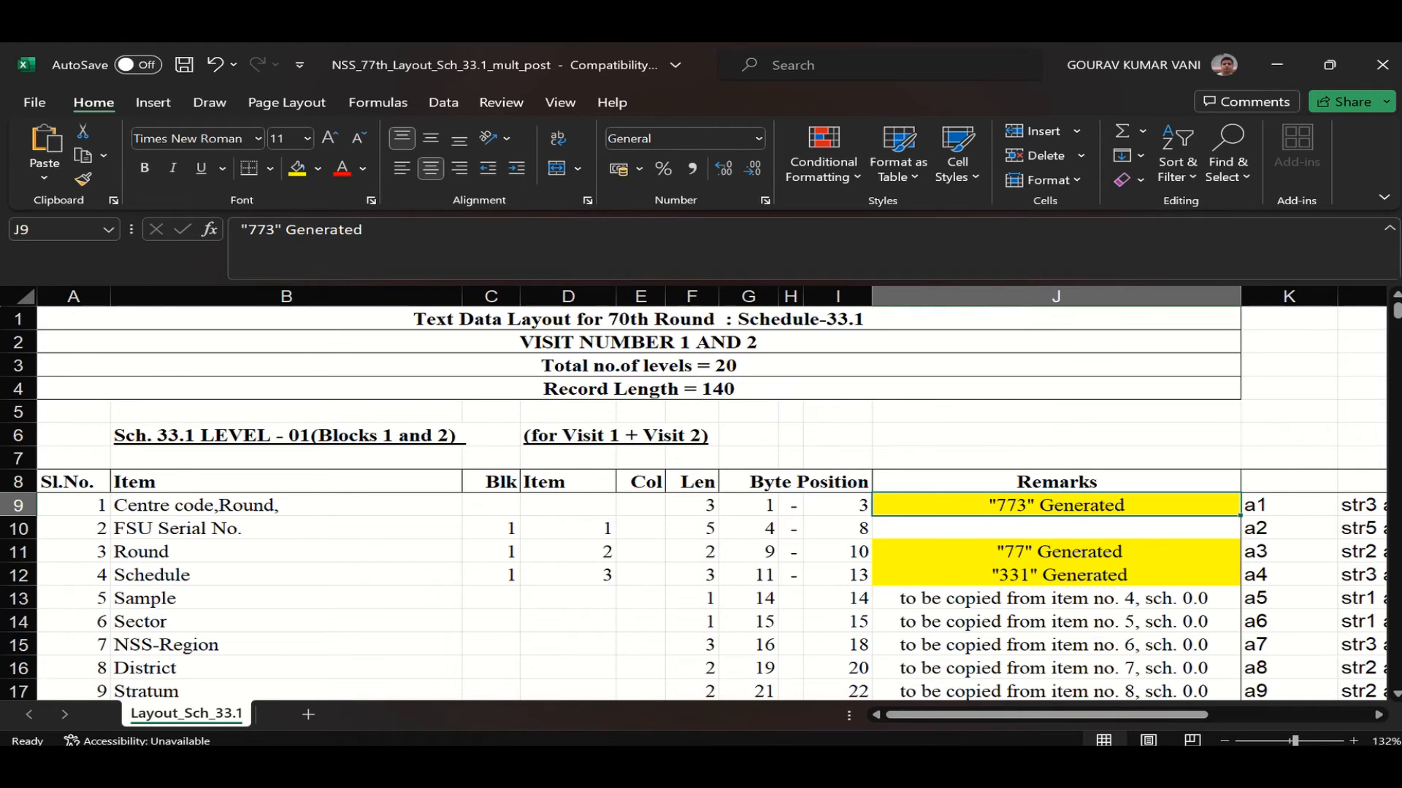
Step: From the blank Book1 workbook, open the text file r77s331v1L01 in the fixed width format data folder, listing Text Files
left_click(573, 762)
left_click(376, 190)
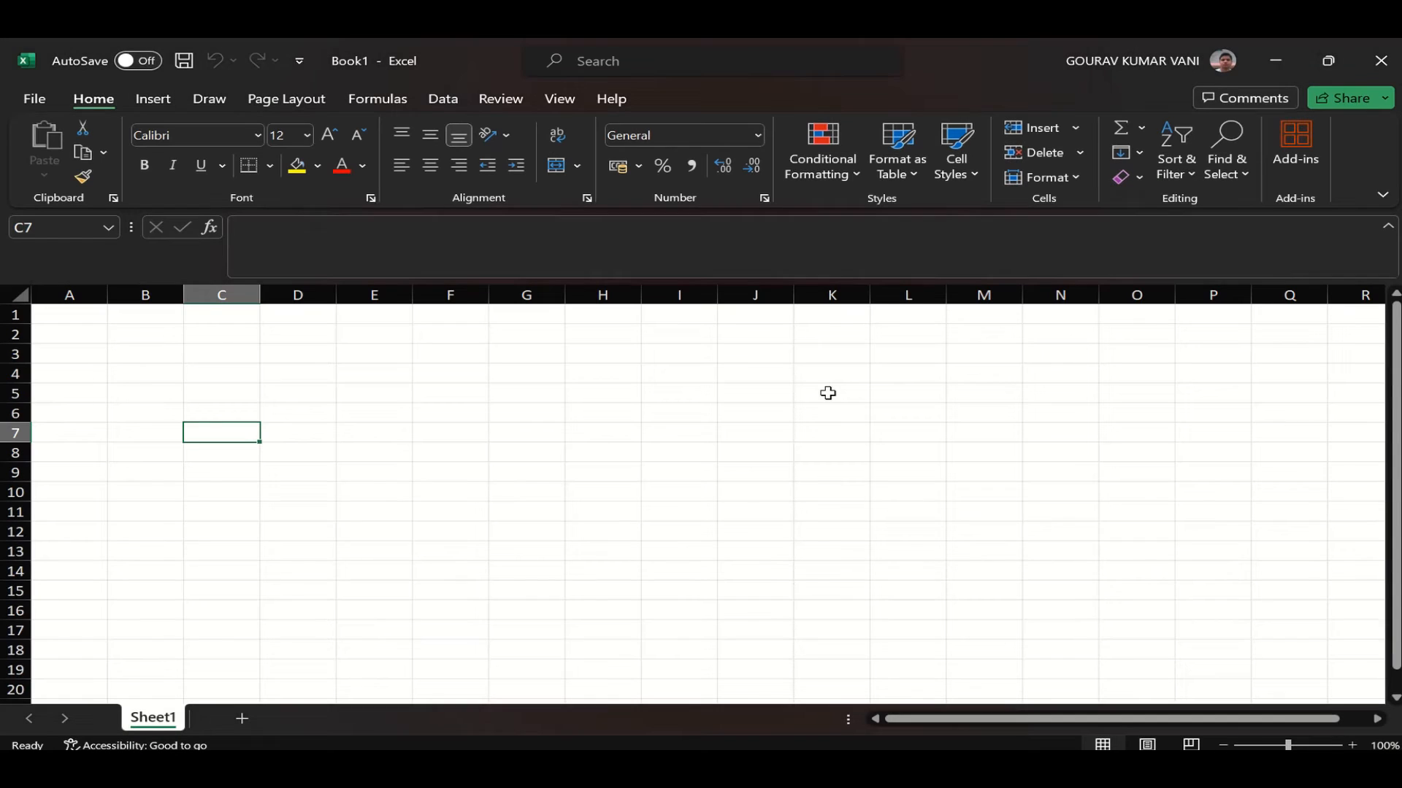
left_click(29, 98)
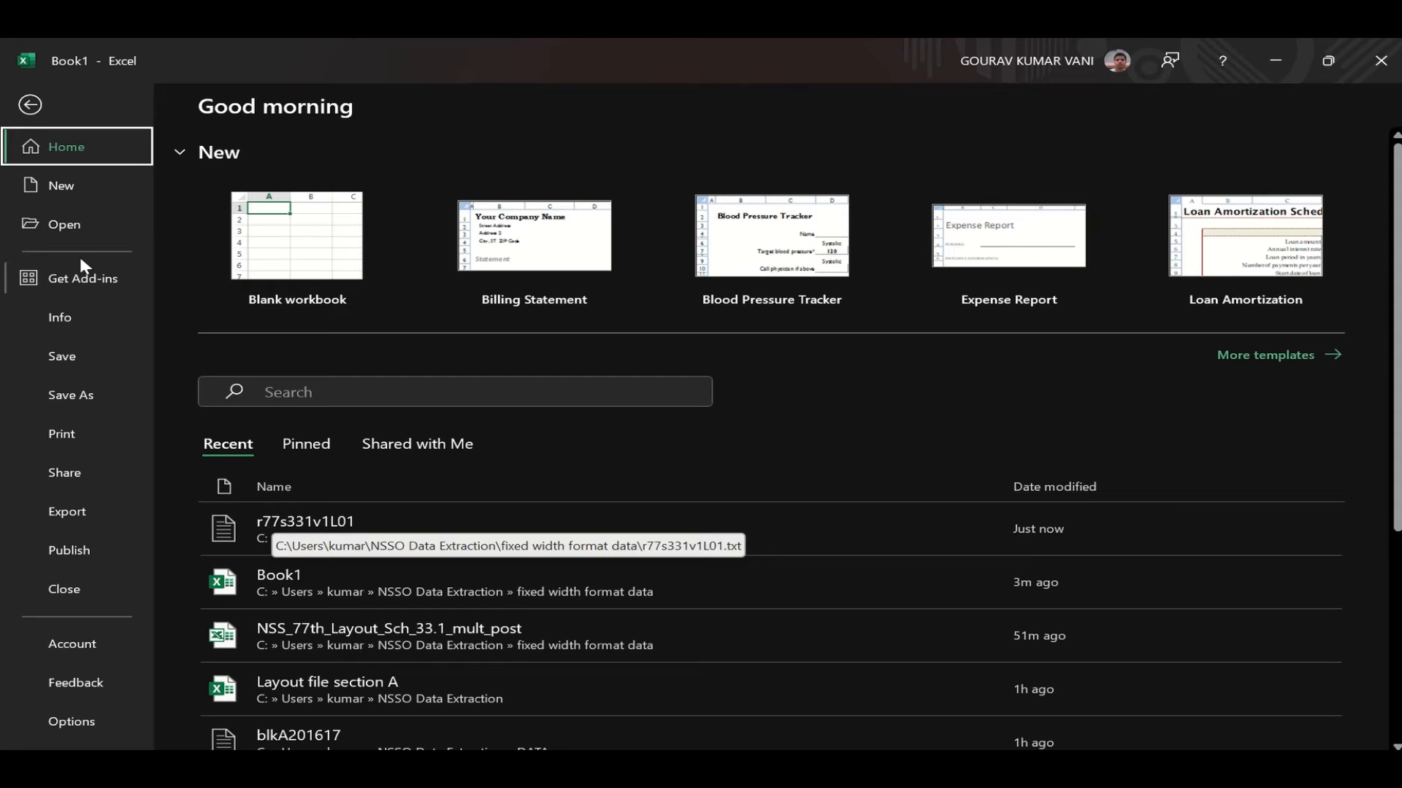
left_click(79, 232)
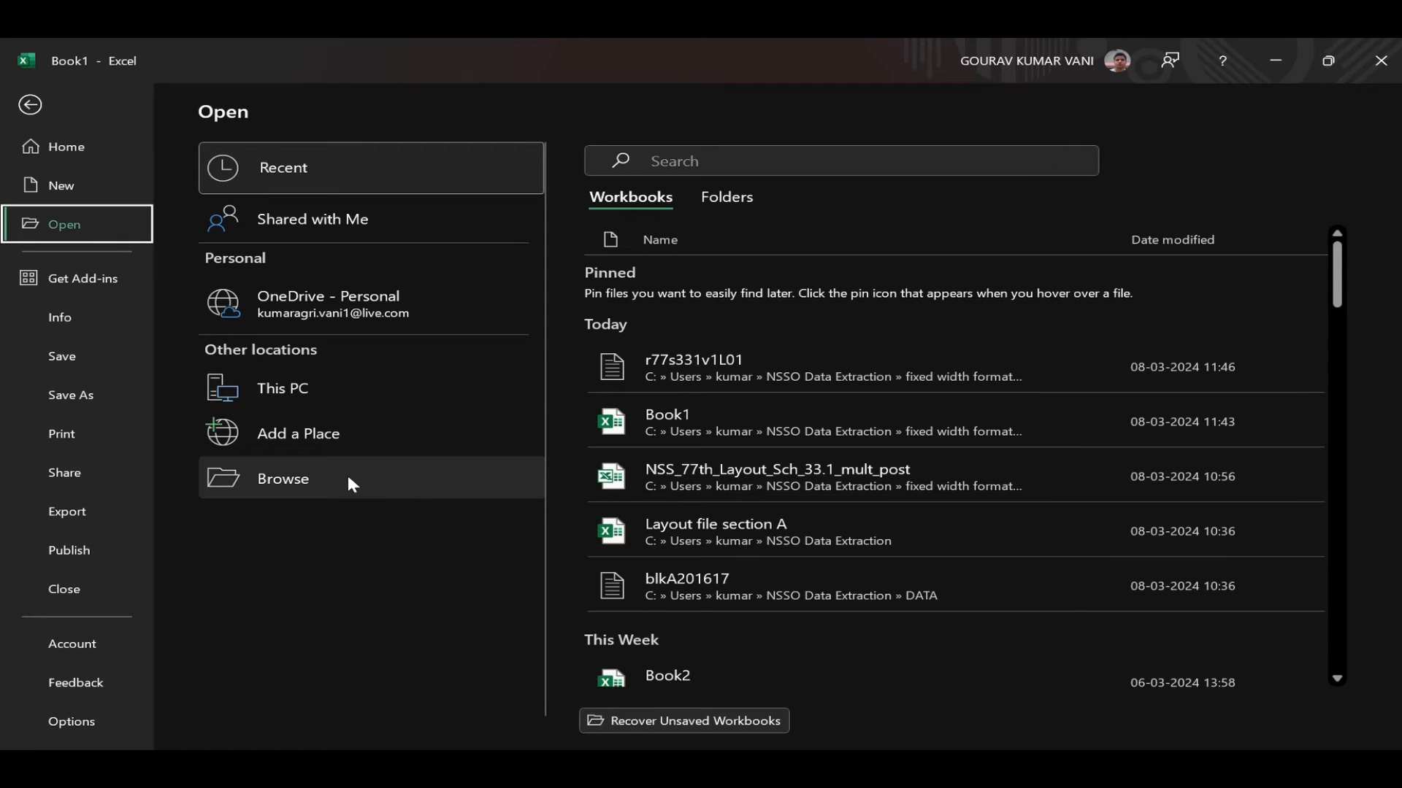
left_click(517, 487)
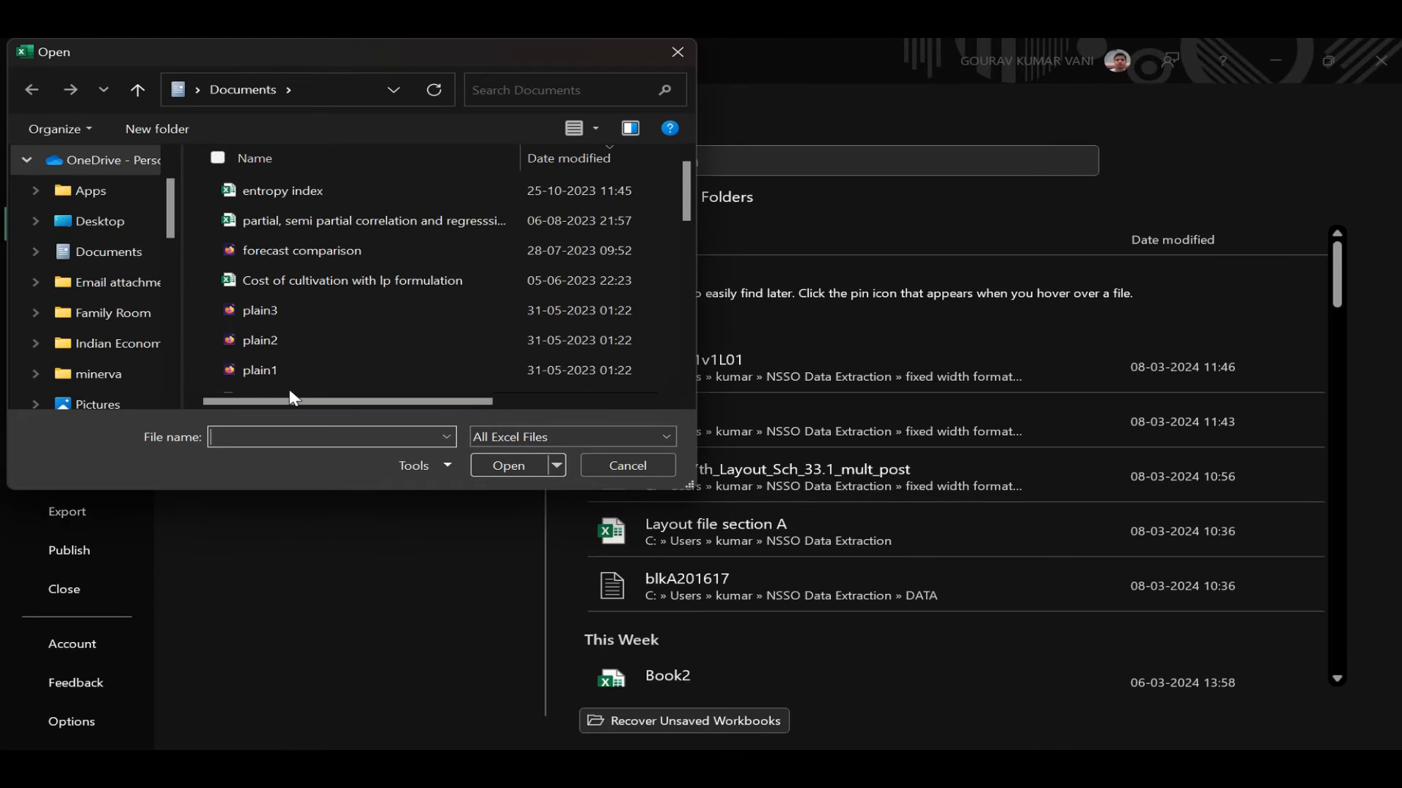
left_click_drag(168, 213, 183, 327)
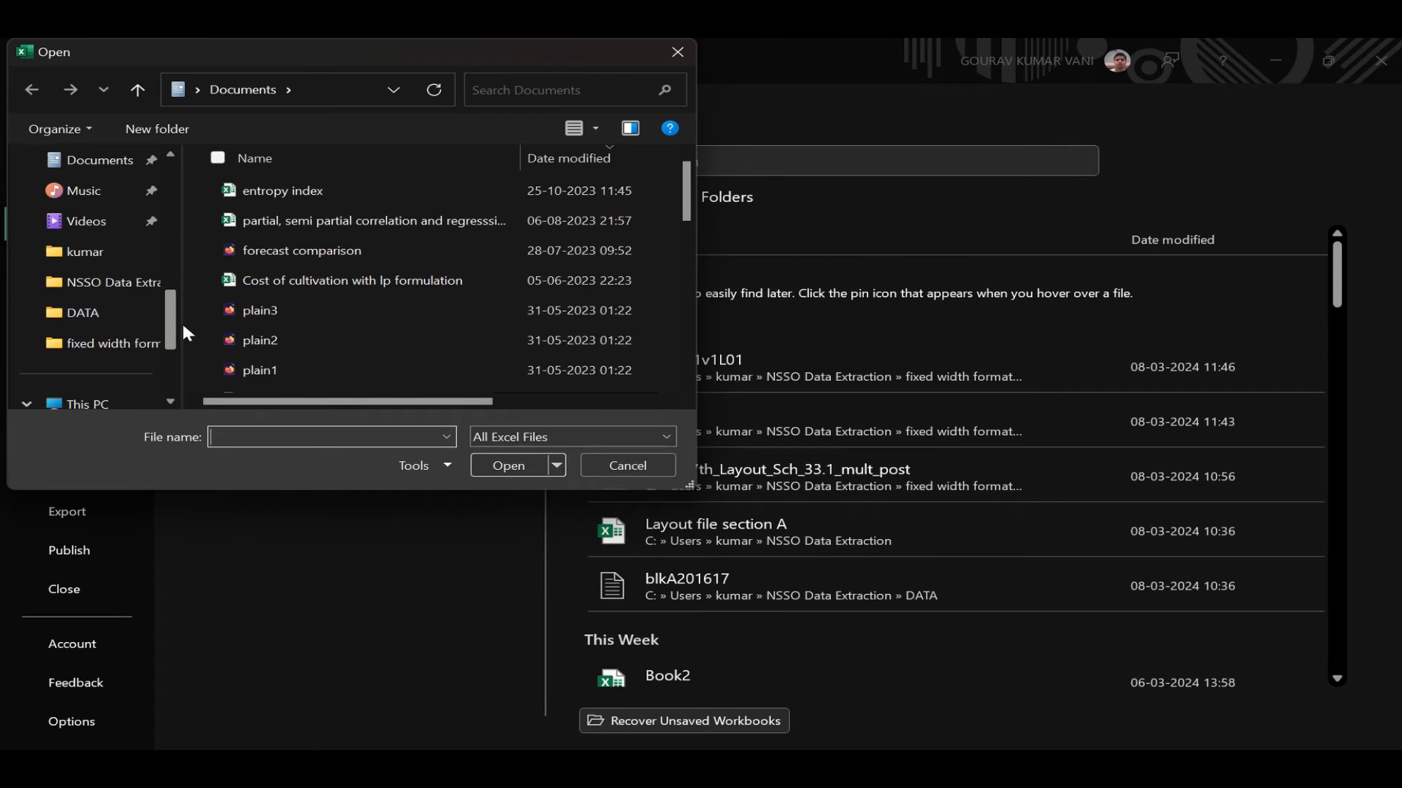
left_click(135, 342)
left_click(603, 437)
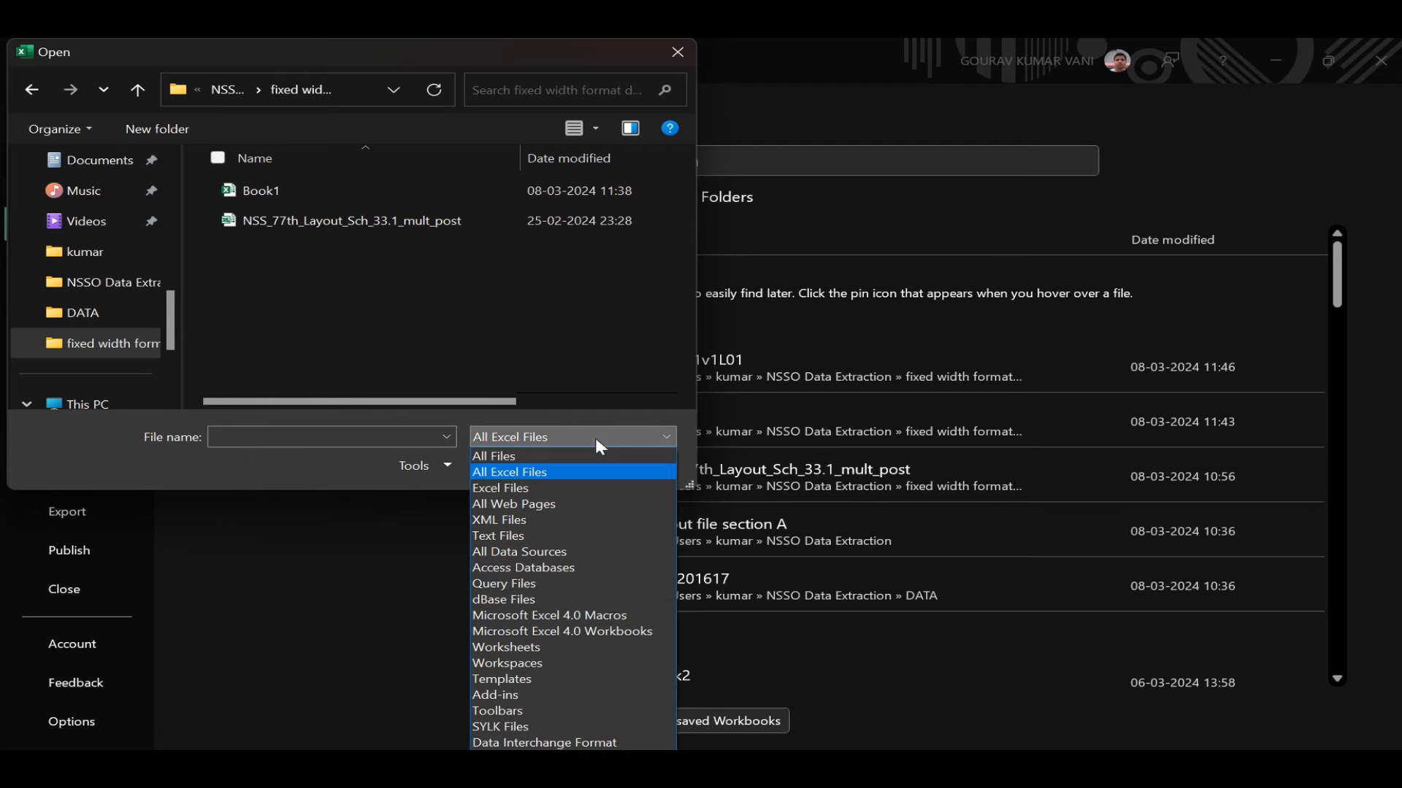
left_click(537, 535)
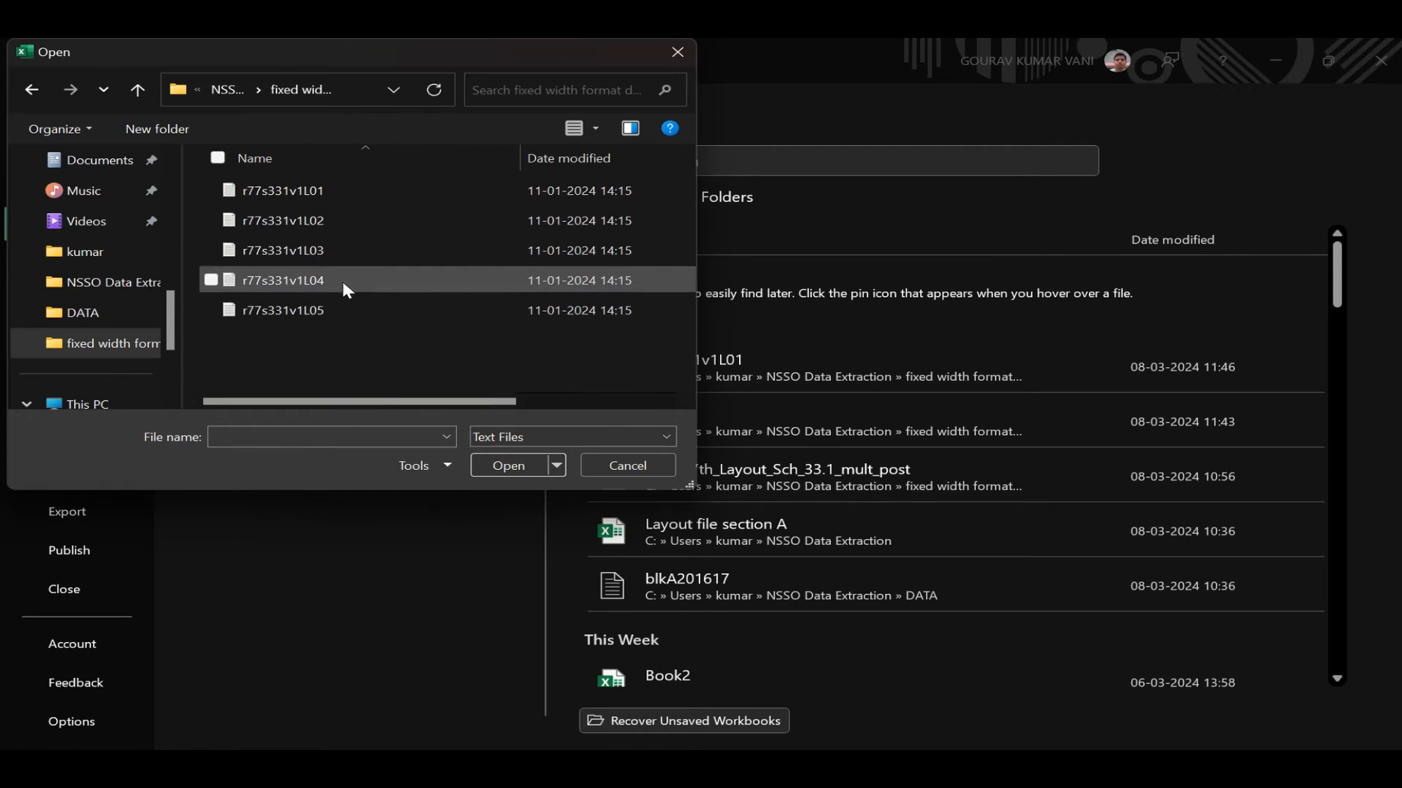
left_click(314, 192)
left_click(508, 465)
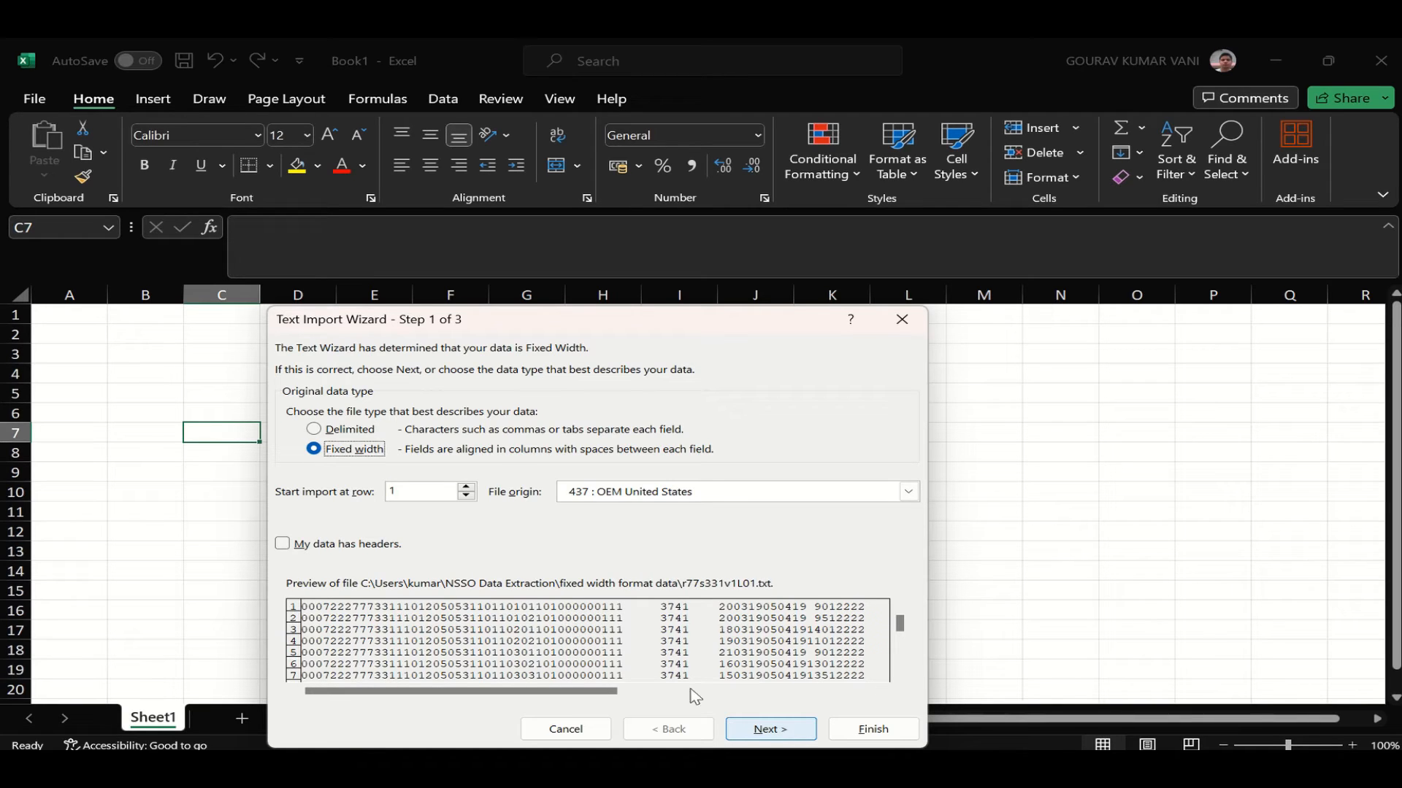
Step: Import the text file as Delimited with Tab as the delimiter and General as the column data format
left_click(314, 429)
left_click(767, 728)
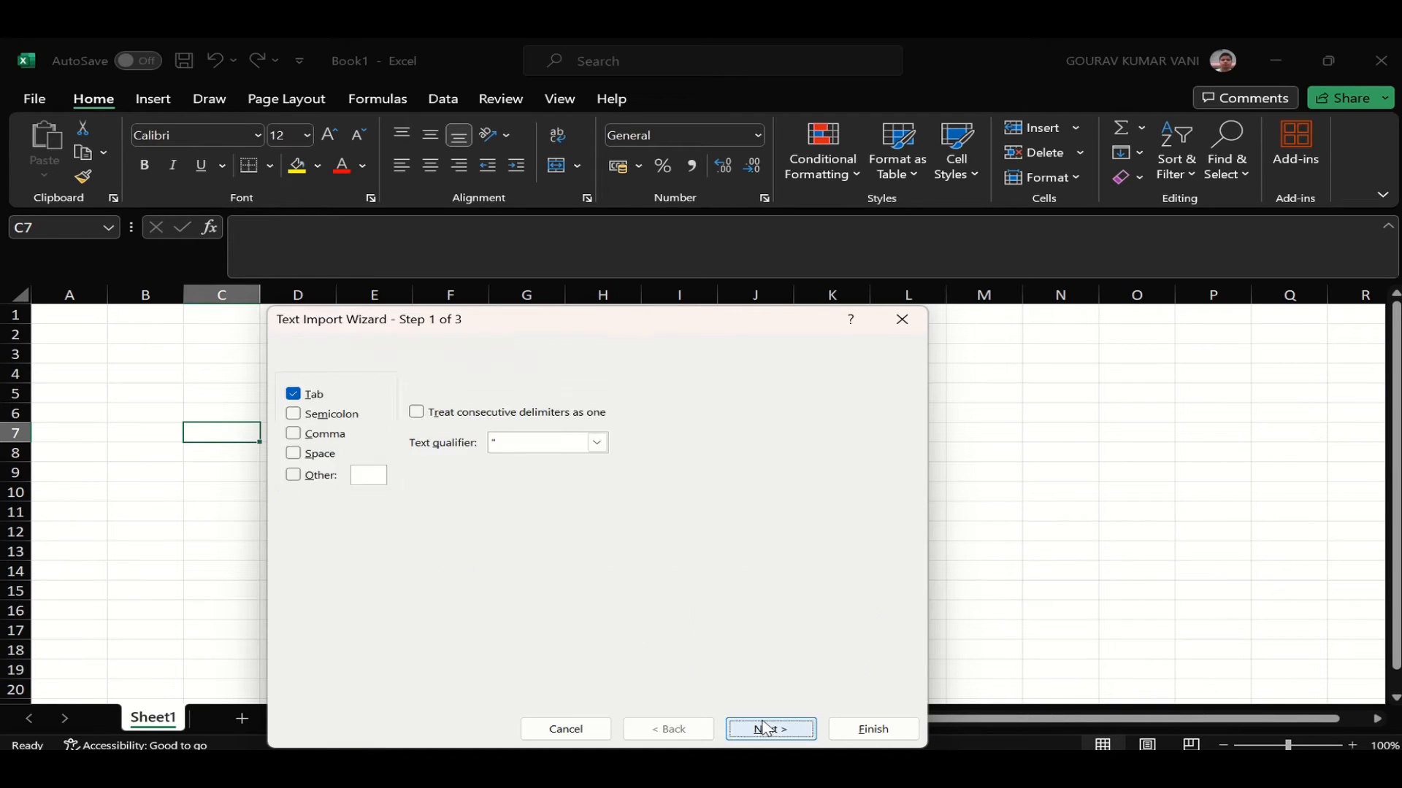
left_click(806, 734)
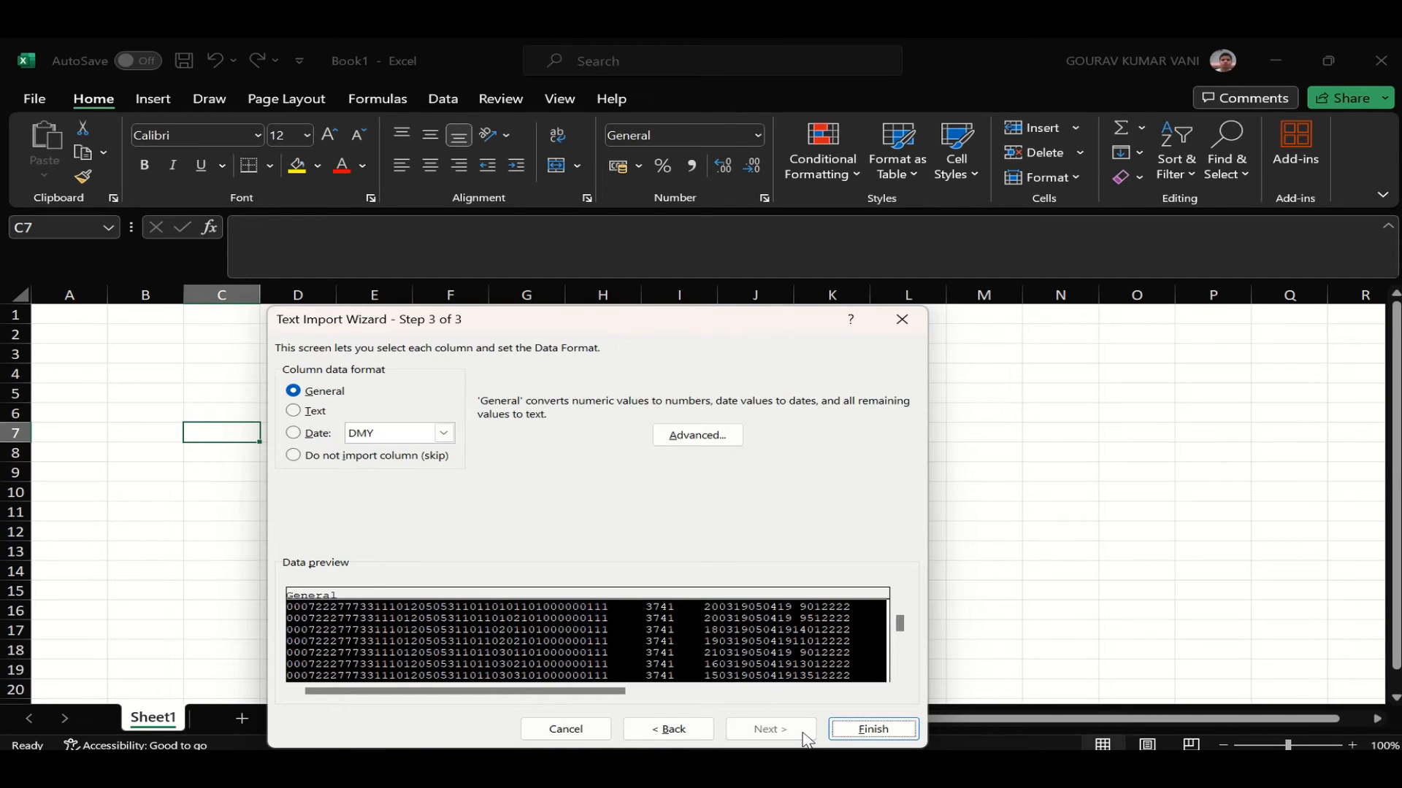
left_click(873, 730)
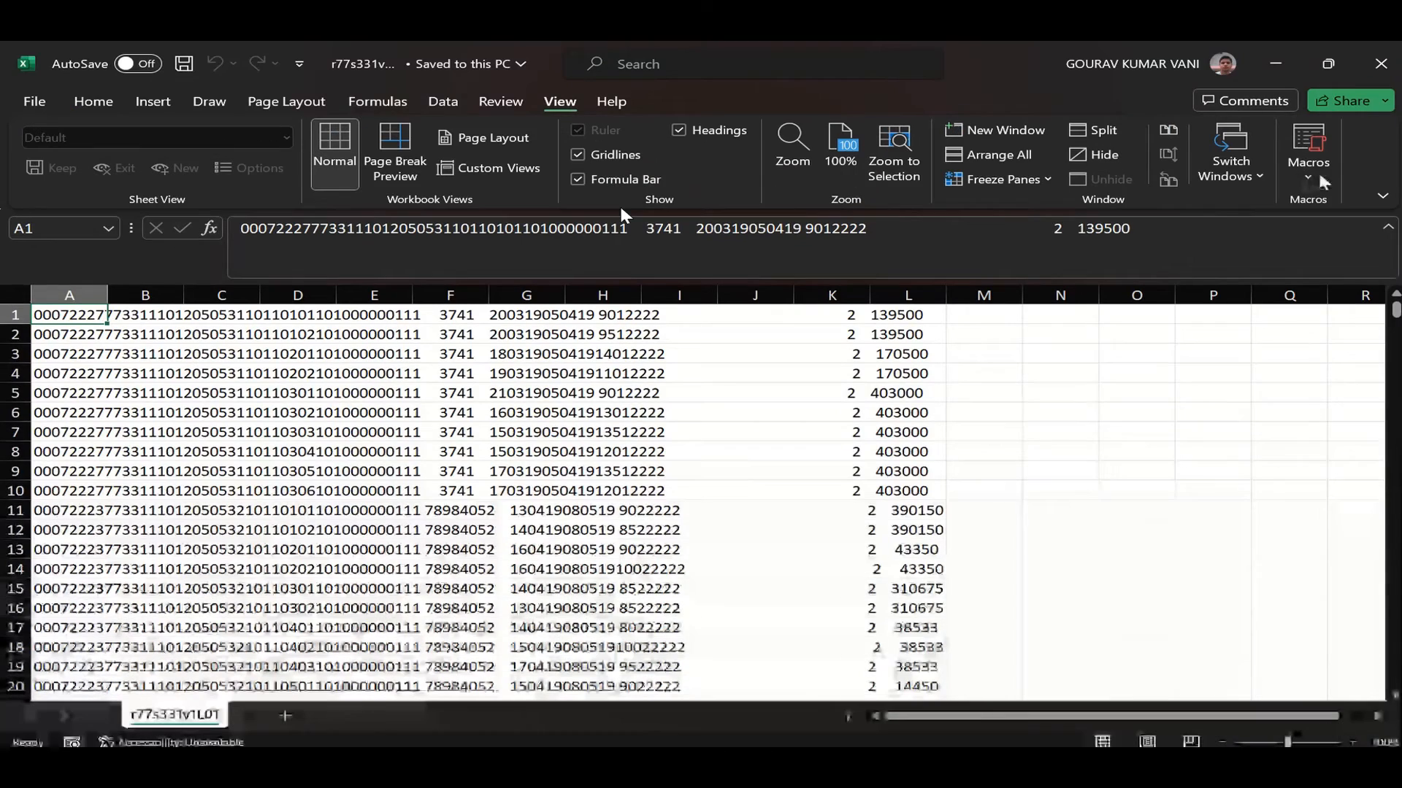
Step: Start recording a macro named Macro1, stored in This Workbook
left_click(1314, 170)
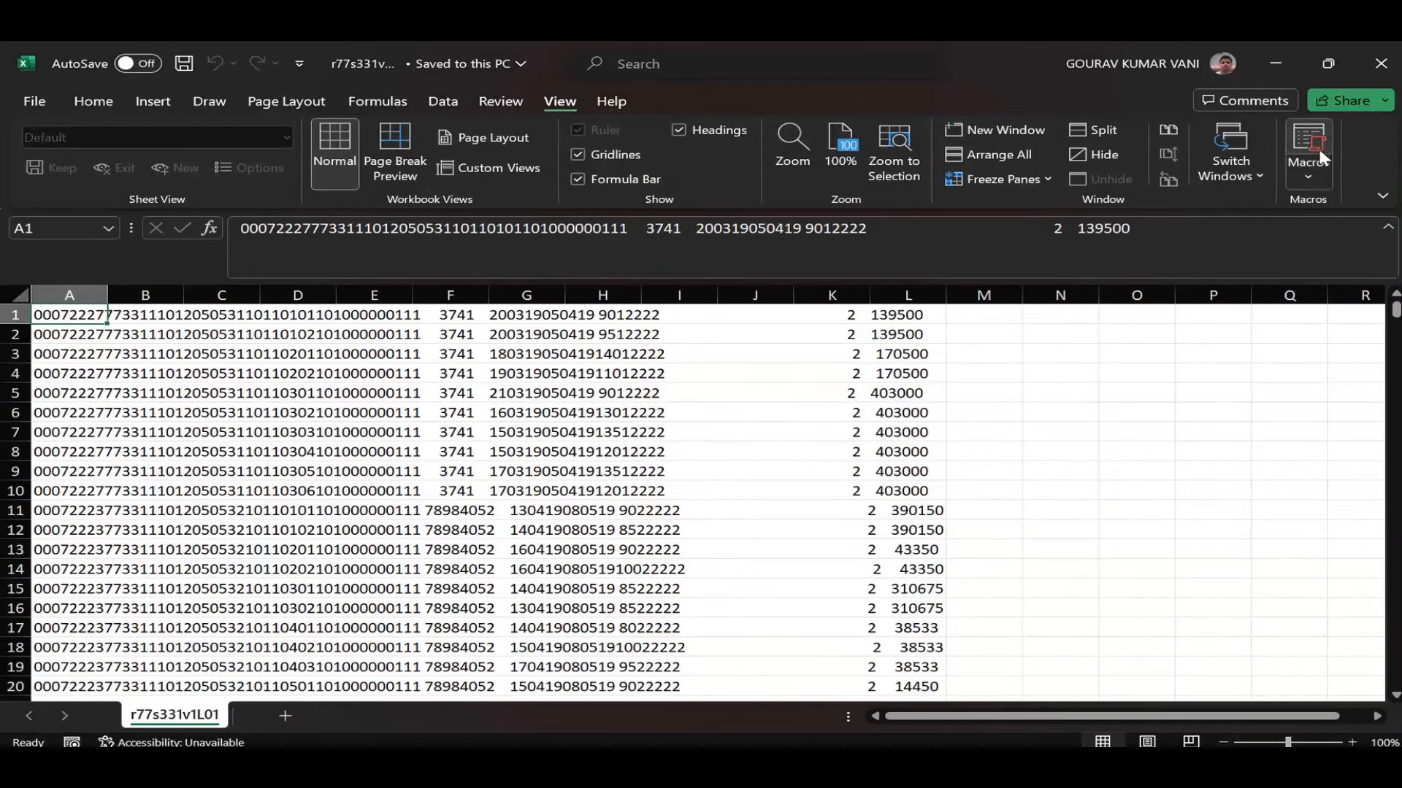
left_click(1311, 176)
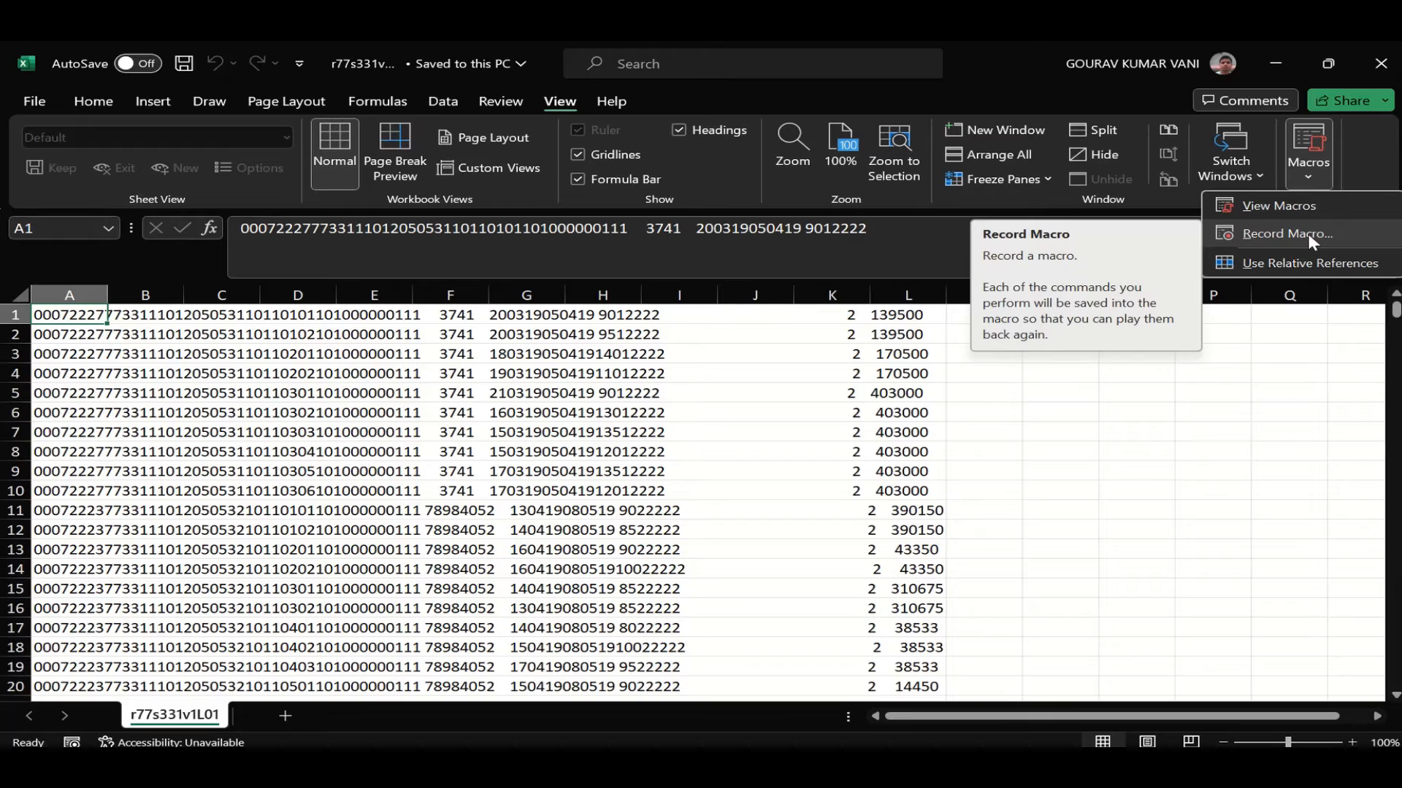
left_click(1287, 233)
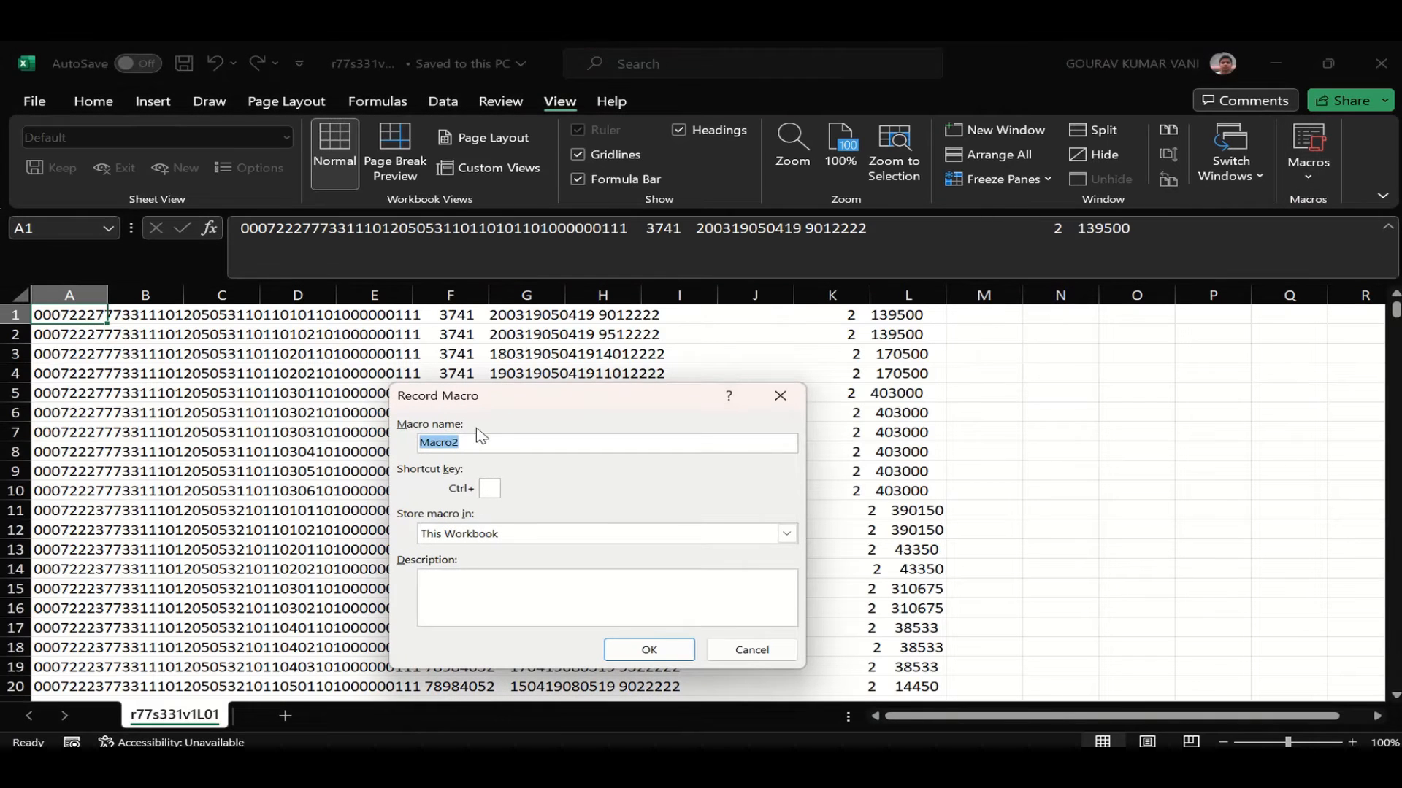
left_click(475, 442)
key("BackSpace")
type("1")
left_click(665, 650)
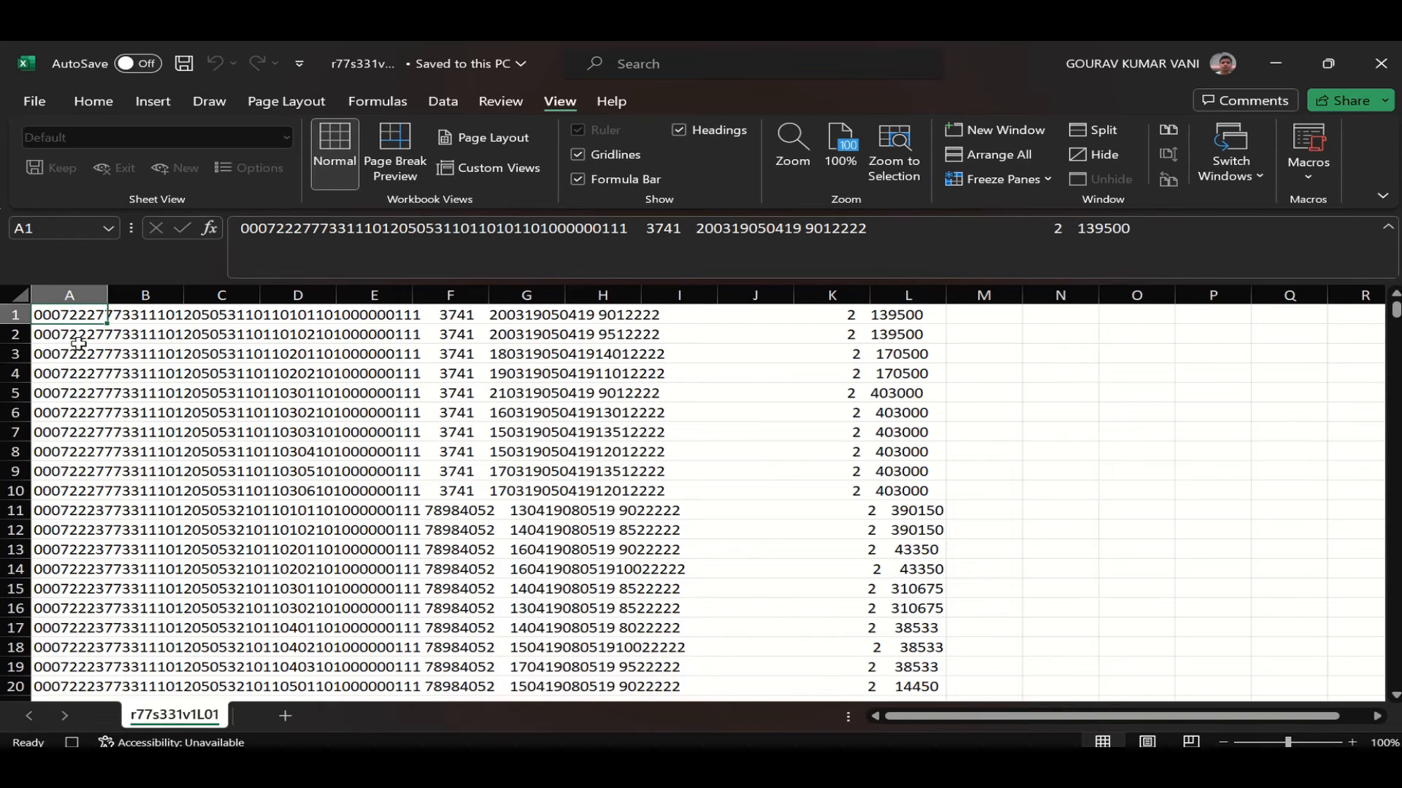
Step: Select all the data in column A from A1 down and start Text to Columns with the Fixed width option
key("ctrl+shift+Down")
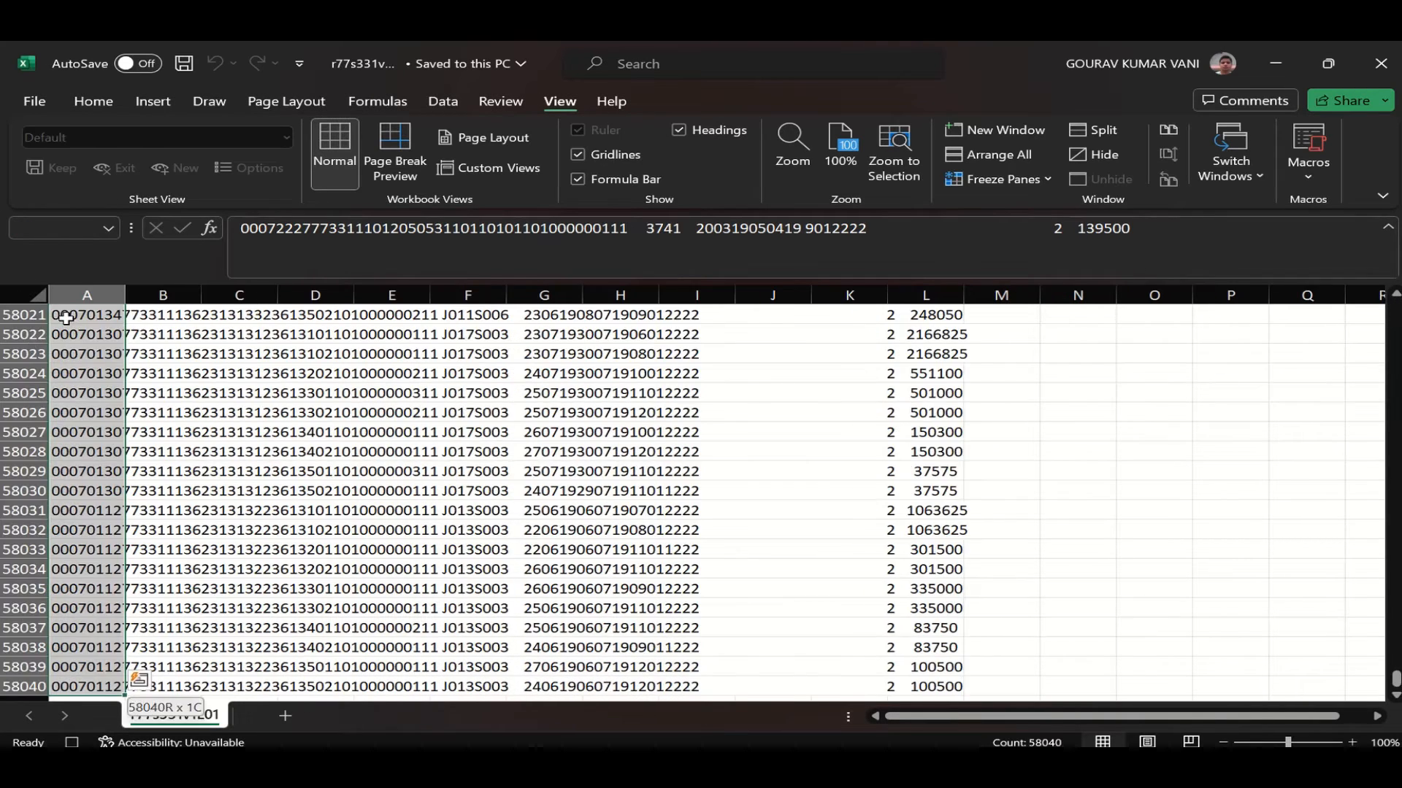
left_click(444, 104)
left_click(896, 157)
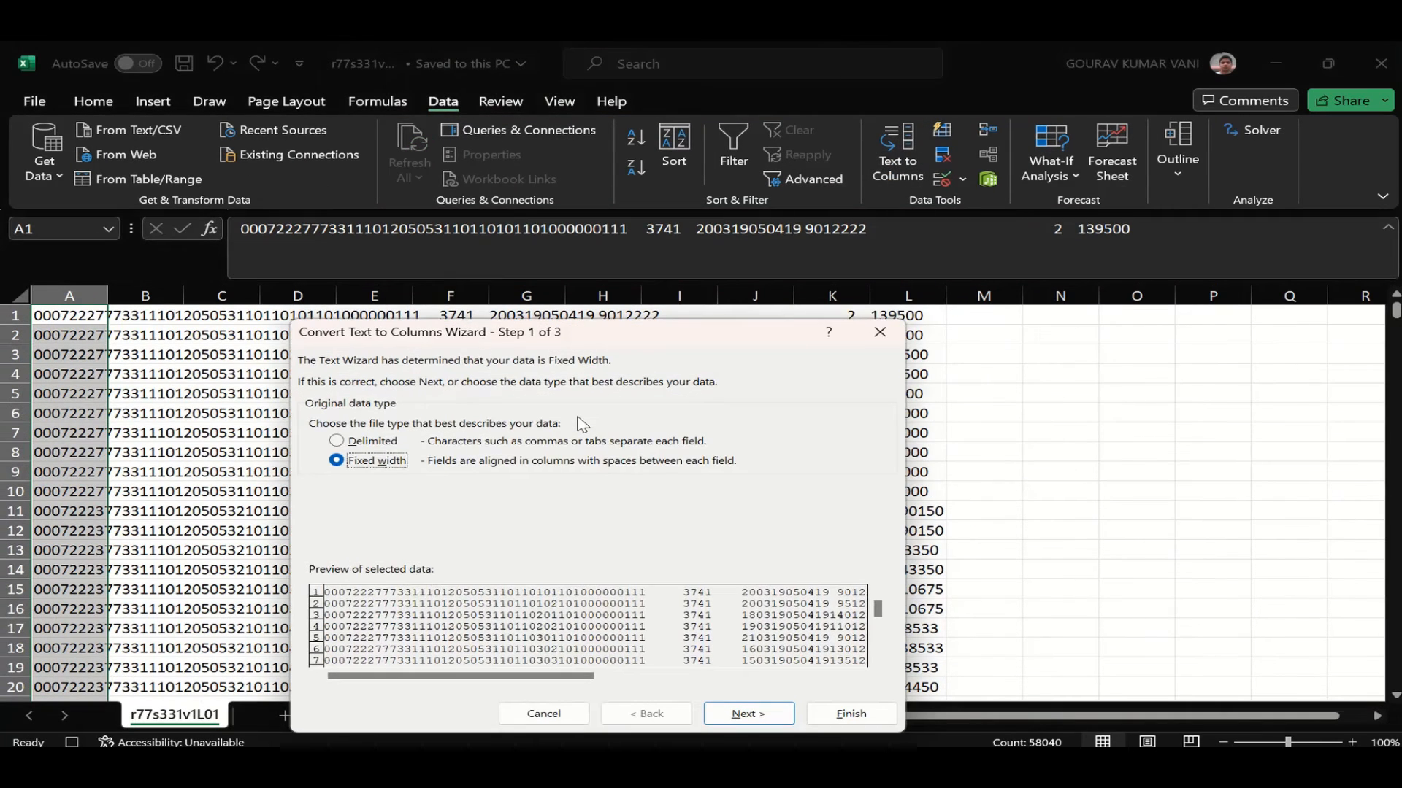
left_click(773, 715)
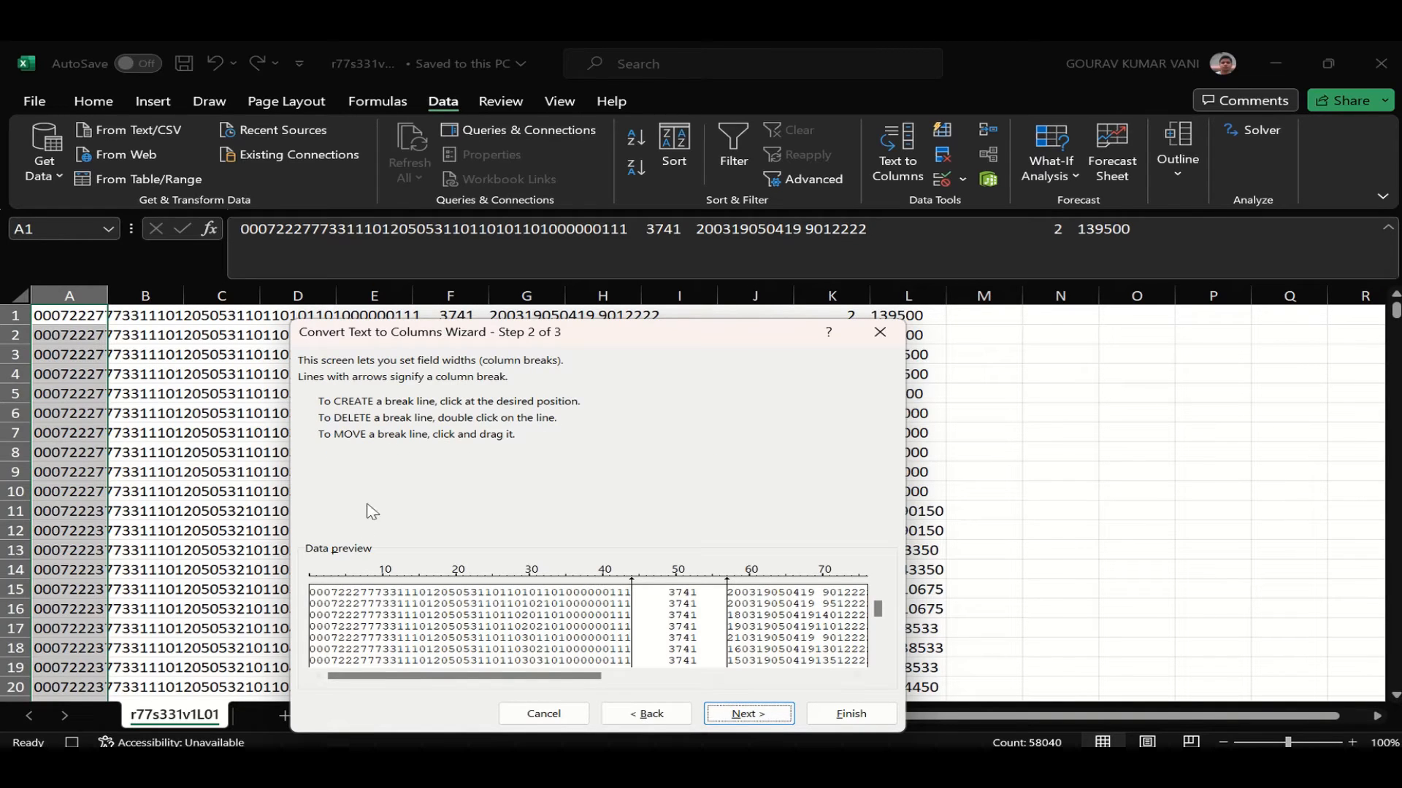
Step: Place column break lines at positions 3, 8 and 10 in the data preview, removing the misplaced ones
left_click(325, 578)
double_click(325, 581)
left_click(331, 578)
left_click(374, 577)
double_click(372, 576)
left_click(367, 576)
left_click(382, 577)
Step: Add column break lines at positions 13, 14, 15, 18 and 20 in the data preview
left_click(405, 582)
left_click(415, 580)
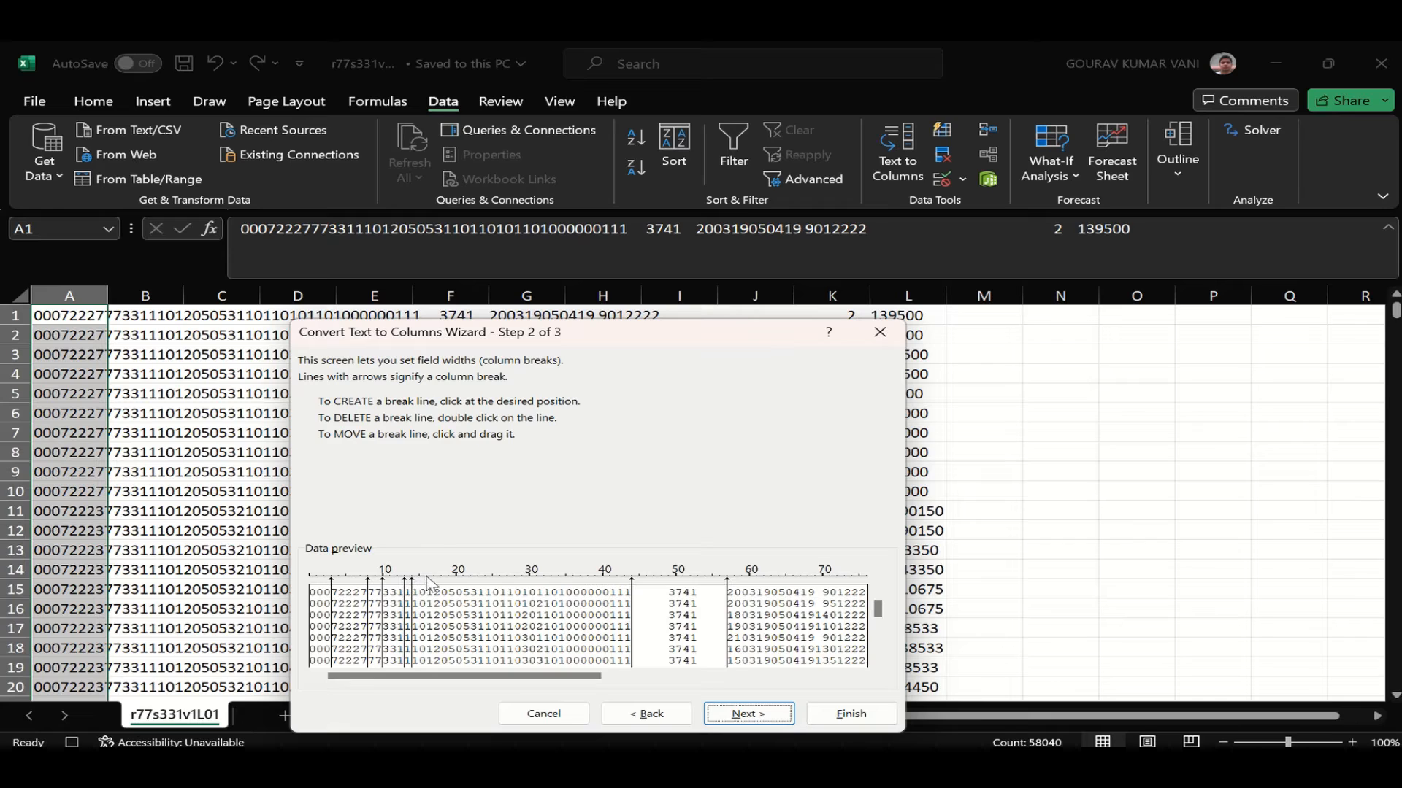
left_click(421, 578)
left_click(442, 576)
left_click(457, 577)
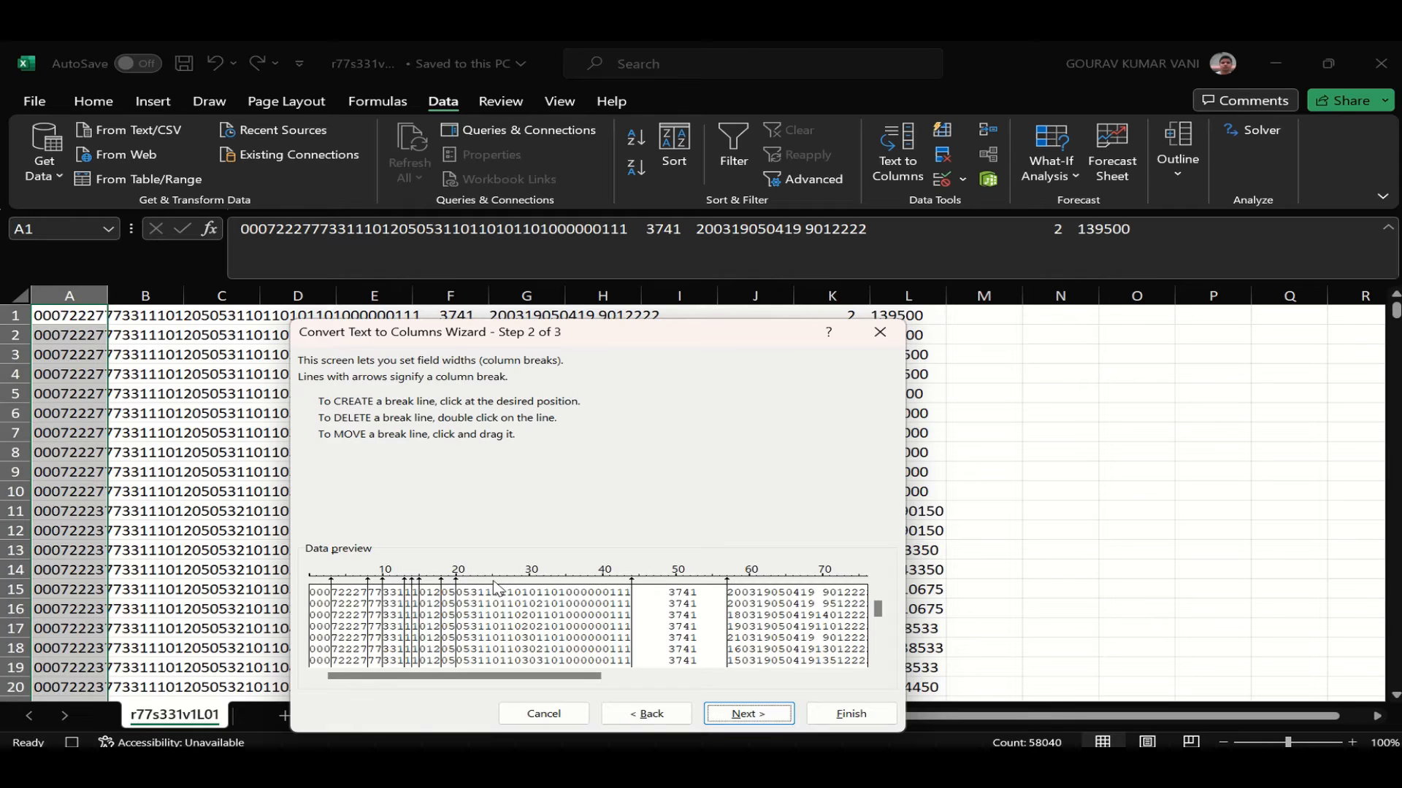
Step: Add column break lines at positions 22, 24, 25, 29, 30 and 32 in the data preview
left_click(469, 577)
left_click(493, 577)
double_click(493, 579)
left_click(486, 577)
left_click(493, 579)
left_click(522, 580)
left_click(530, 580)
left_click(545, 580)
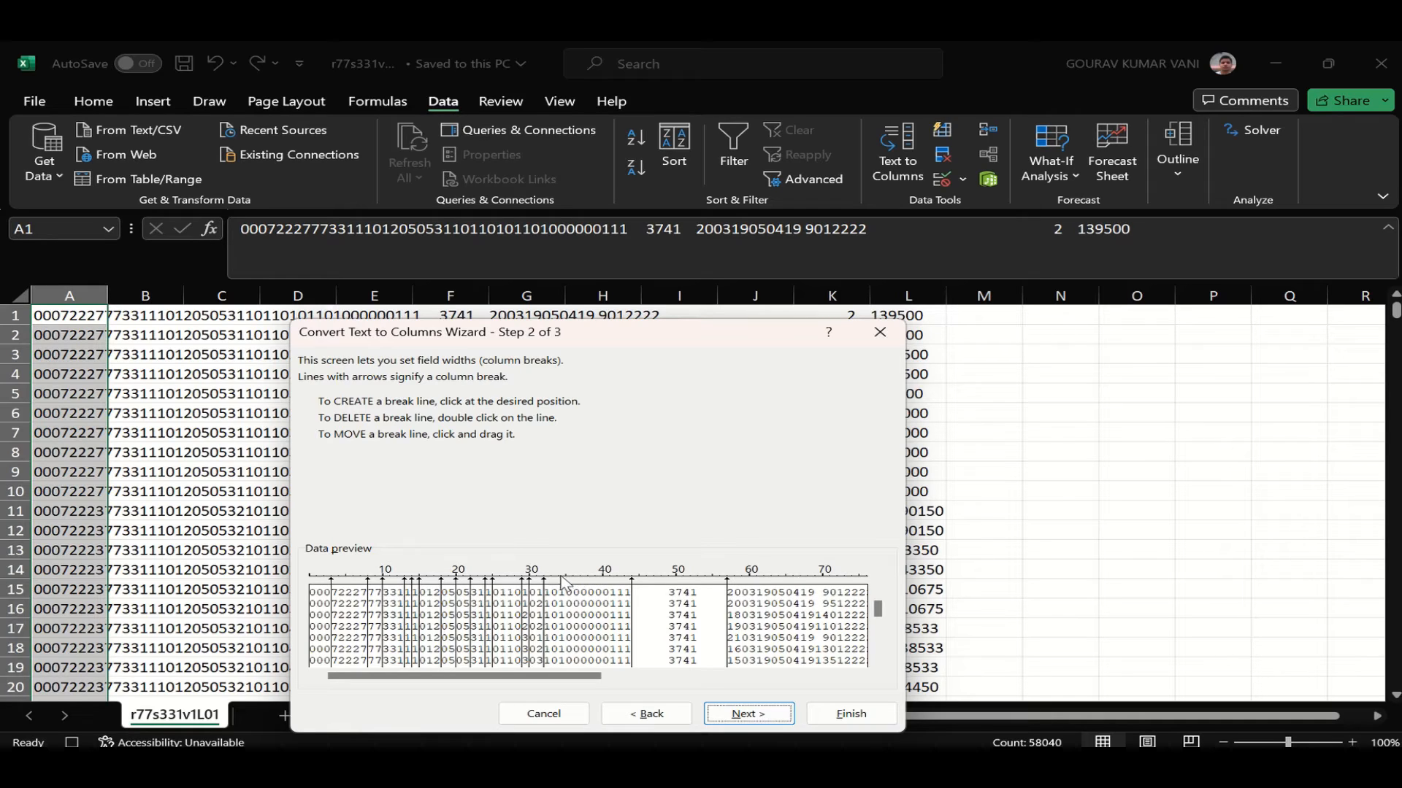
Step: Add column break lines at positions 33, 35, 40, 42 and 43 in the data preview
left_click(553, 581)
left_click(565, 581)
left_click(604, 580)
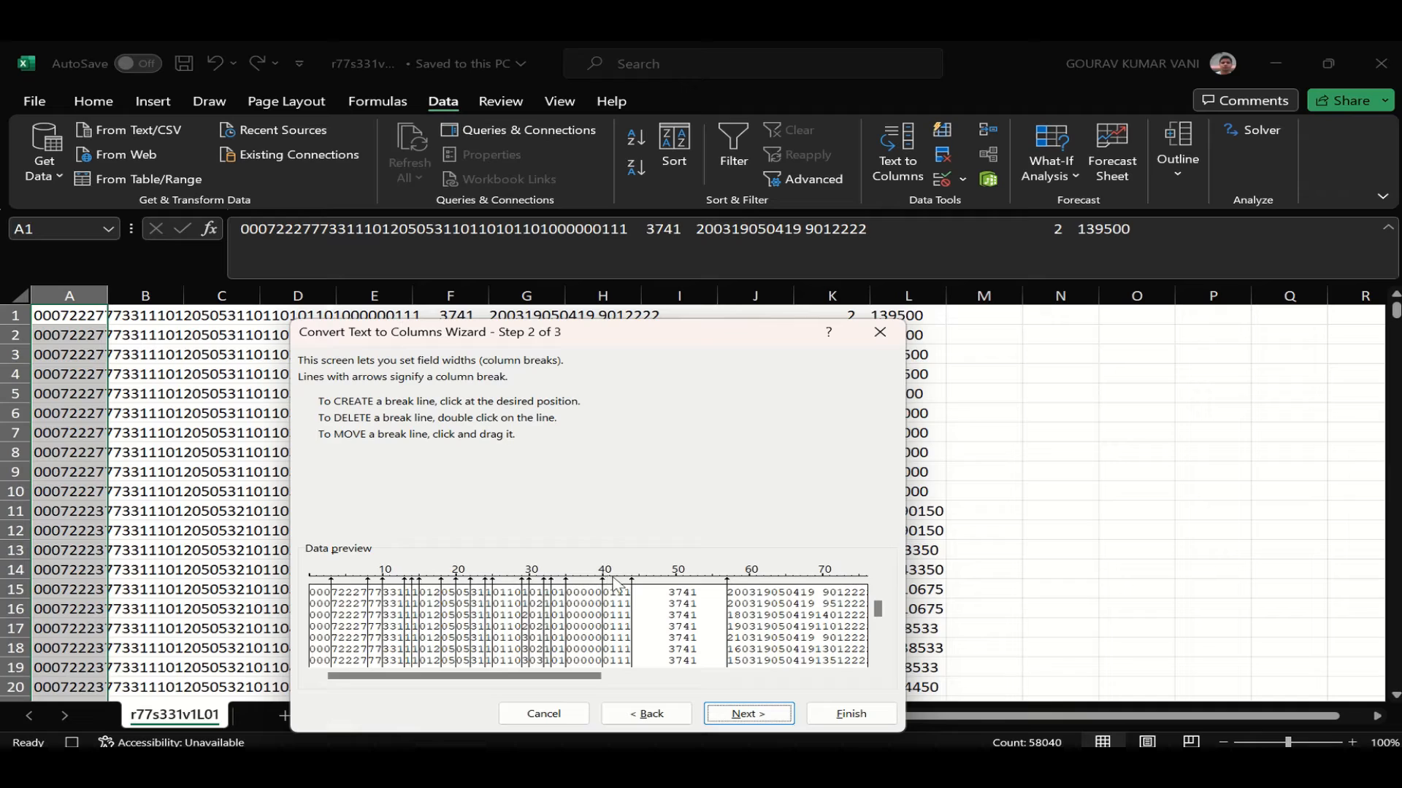
left_click(618, 581)
left_click(624, 581)
Step: Add column break lines at positions 45, 49, 53 and 63 in the data preview
left_click(641, 580)
left_click(668, 580)
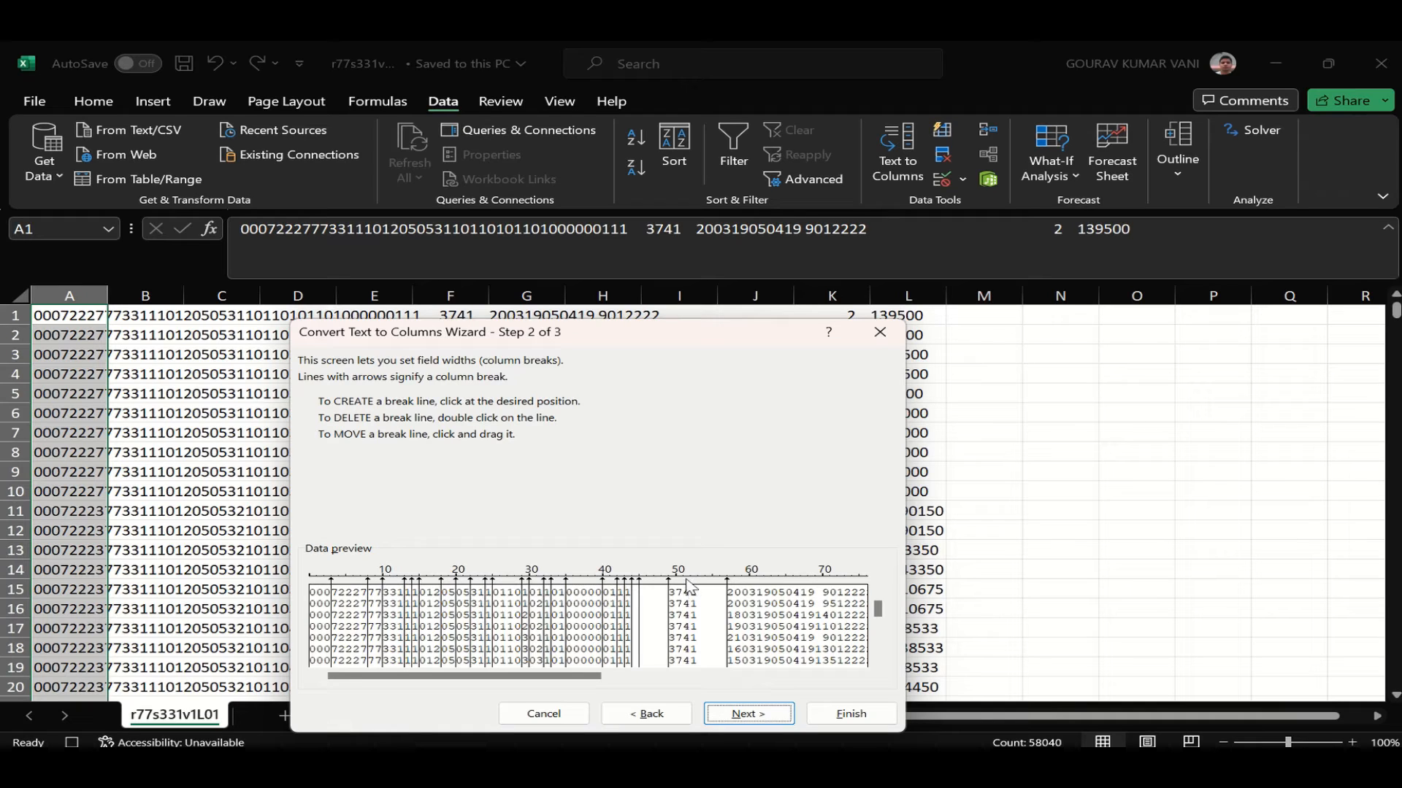
left_click(698, 584)
left_click(771, 582)
Step: Add column break lines at positions 69, 72, 73, 74, 76 and 77 in the data preview
left_click_drag(545, 678, 657, 679)
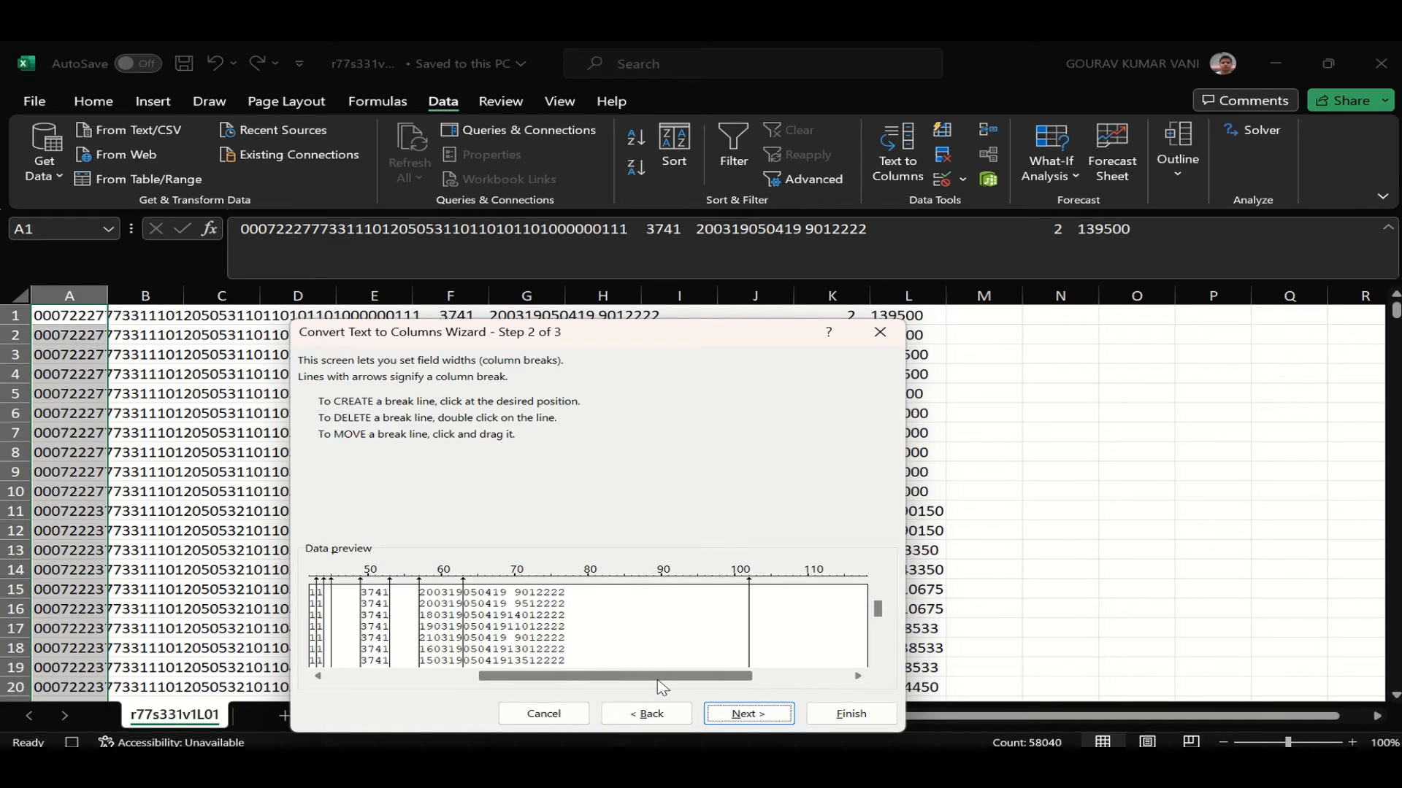
left_click(507, 582)
left_click(527, 582)
left_click(535, 582)
left_click(546, 582)
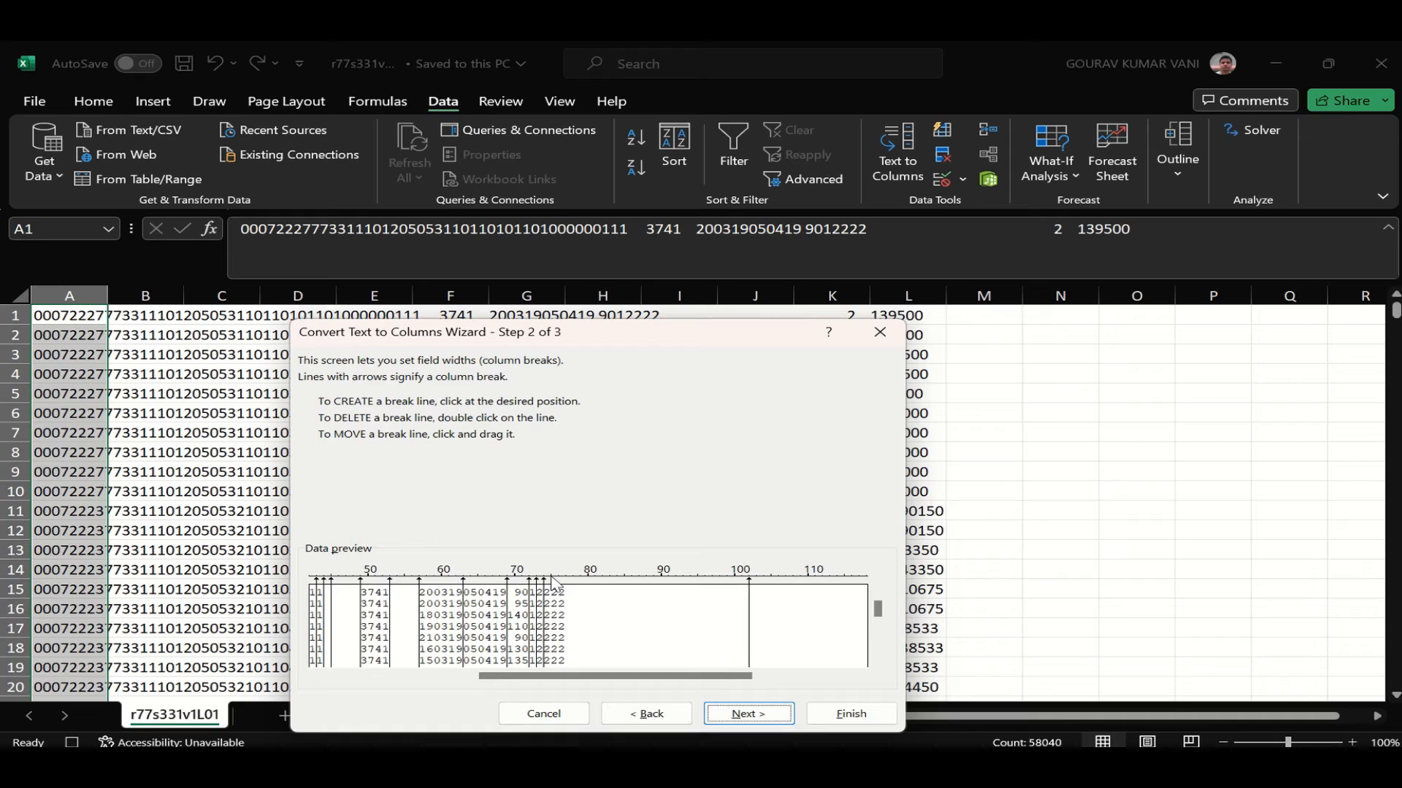
left_click(559, 582)
left_click(567, 581)
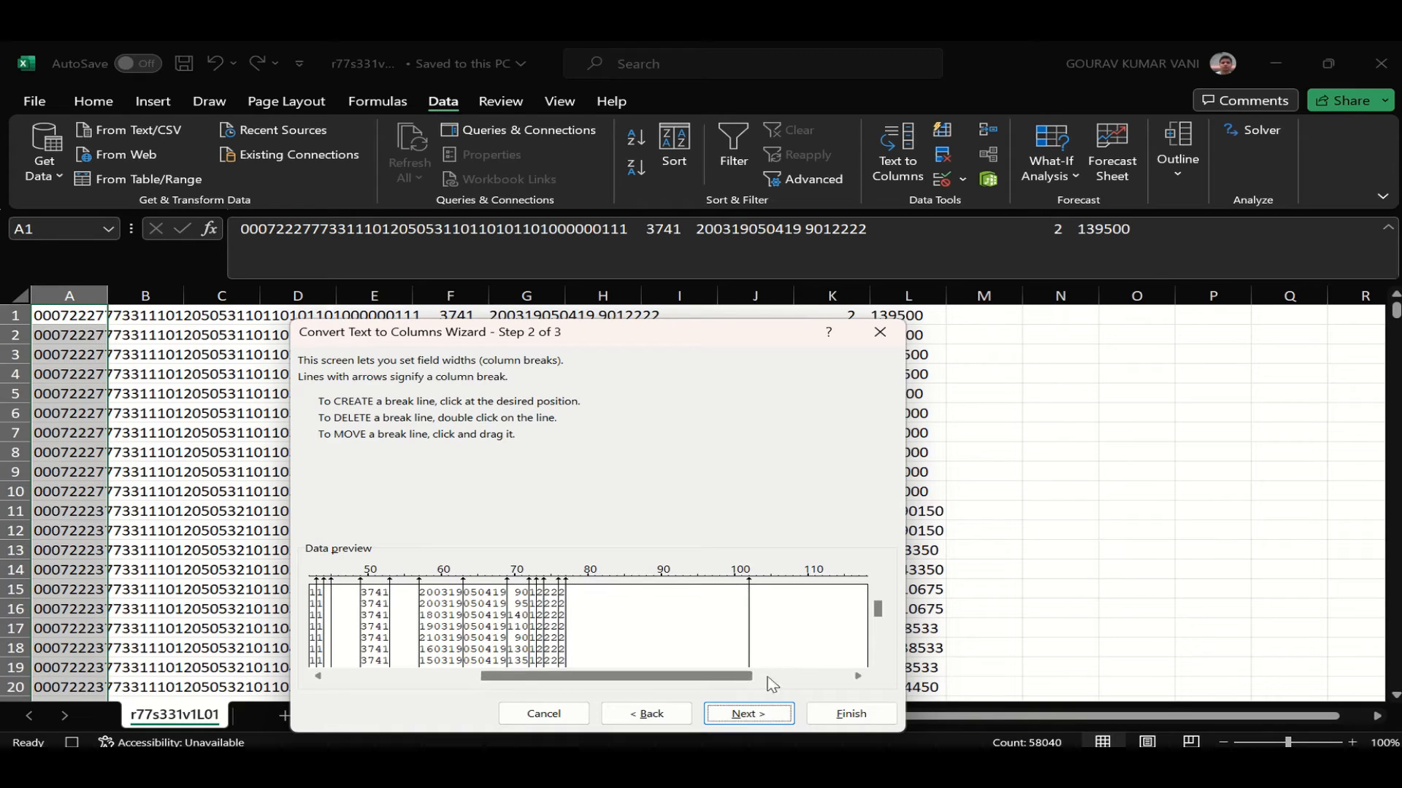
Step: Add break lines at positions 126 and 139, and finish the conversion with the General format and destination $A$1
left_click(860, 677)
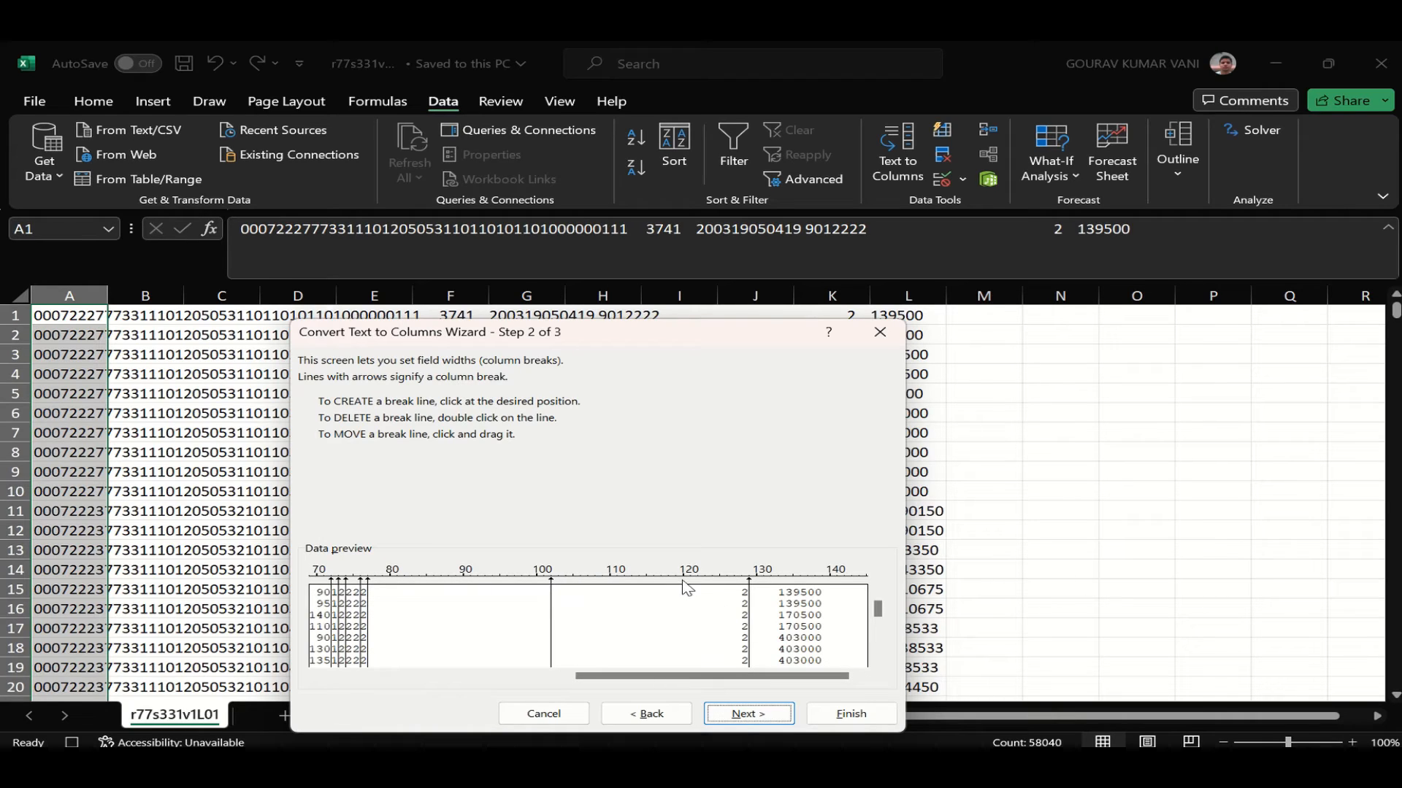
left_click(726, 583)
left_click(822, 581)
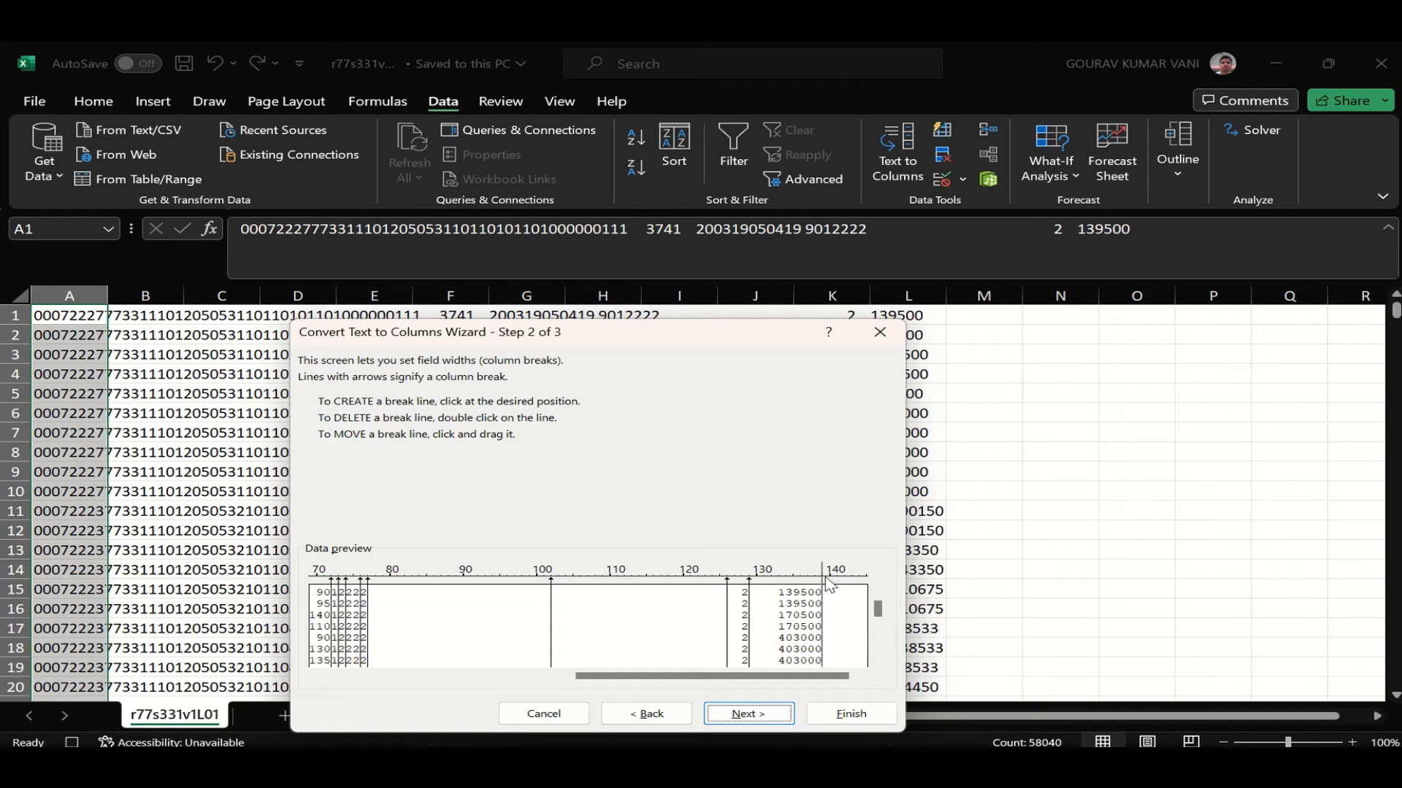
left_click(749, 714)
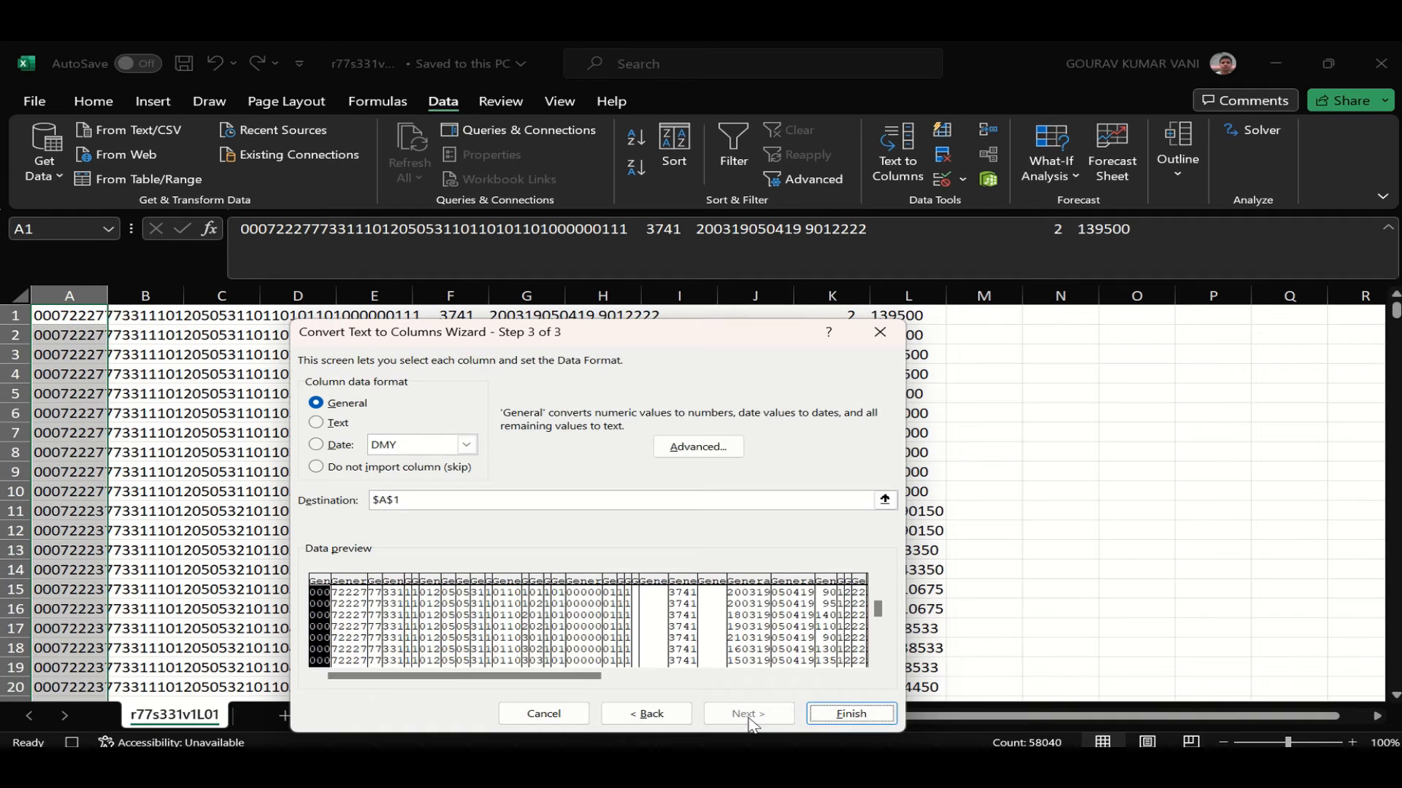
left_click(837, 717)
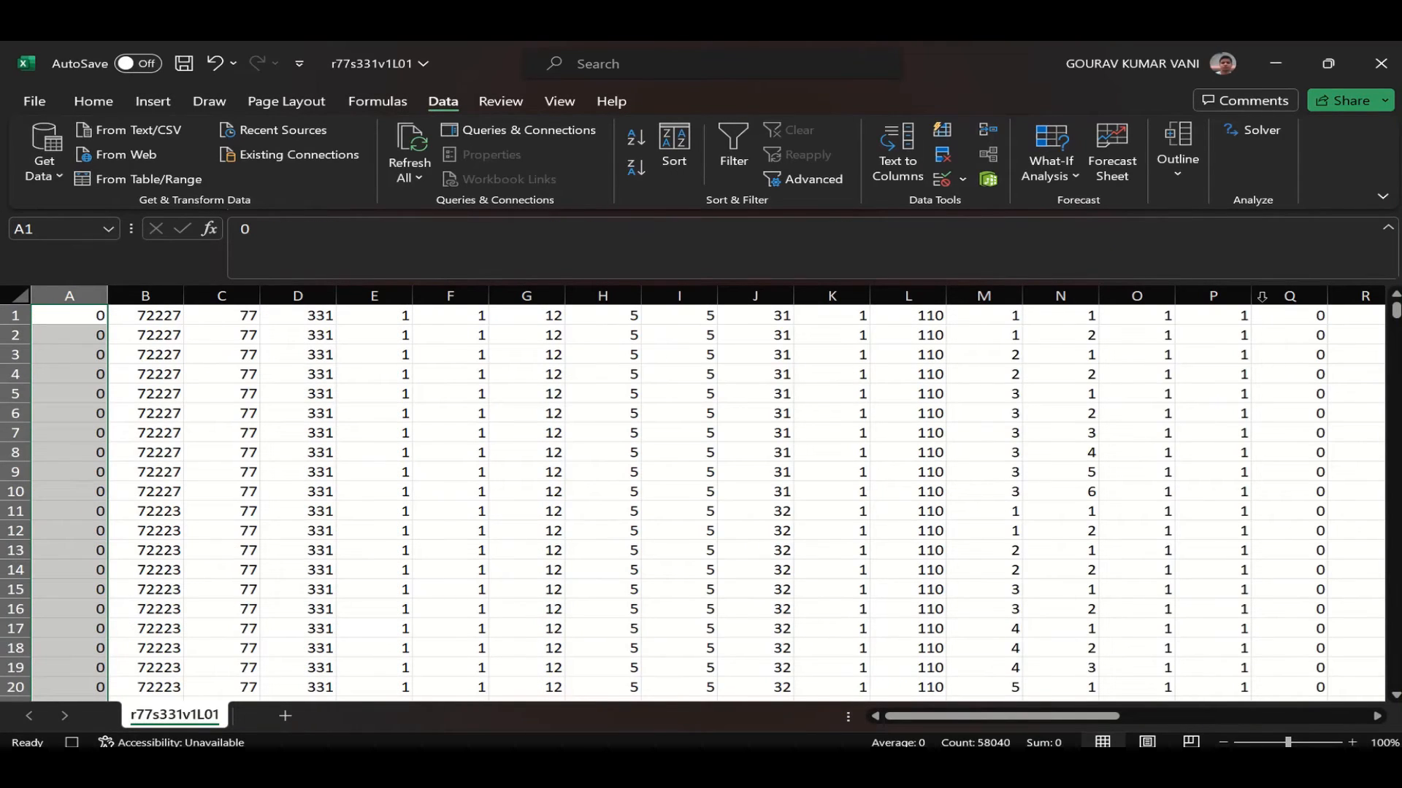
Step: Stop recording the macro and open Macro1's code for editing
left_click(573, 104)
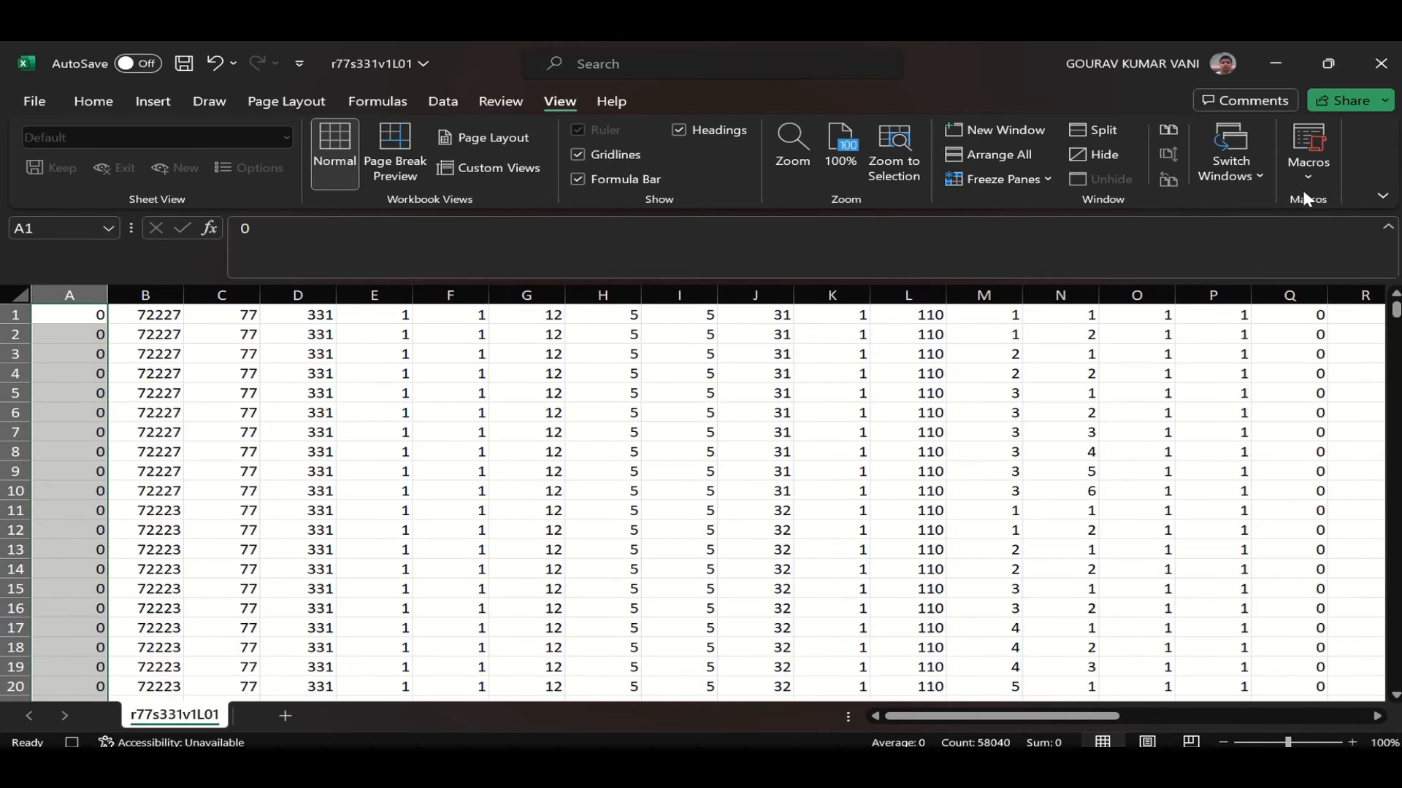
left_click(1308, 153)
left_click(1311, 231)
left_click(1307, 179)
left_click(1302, 202)
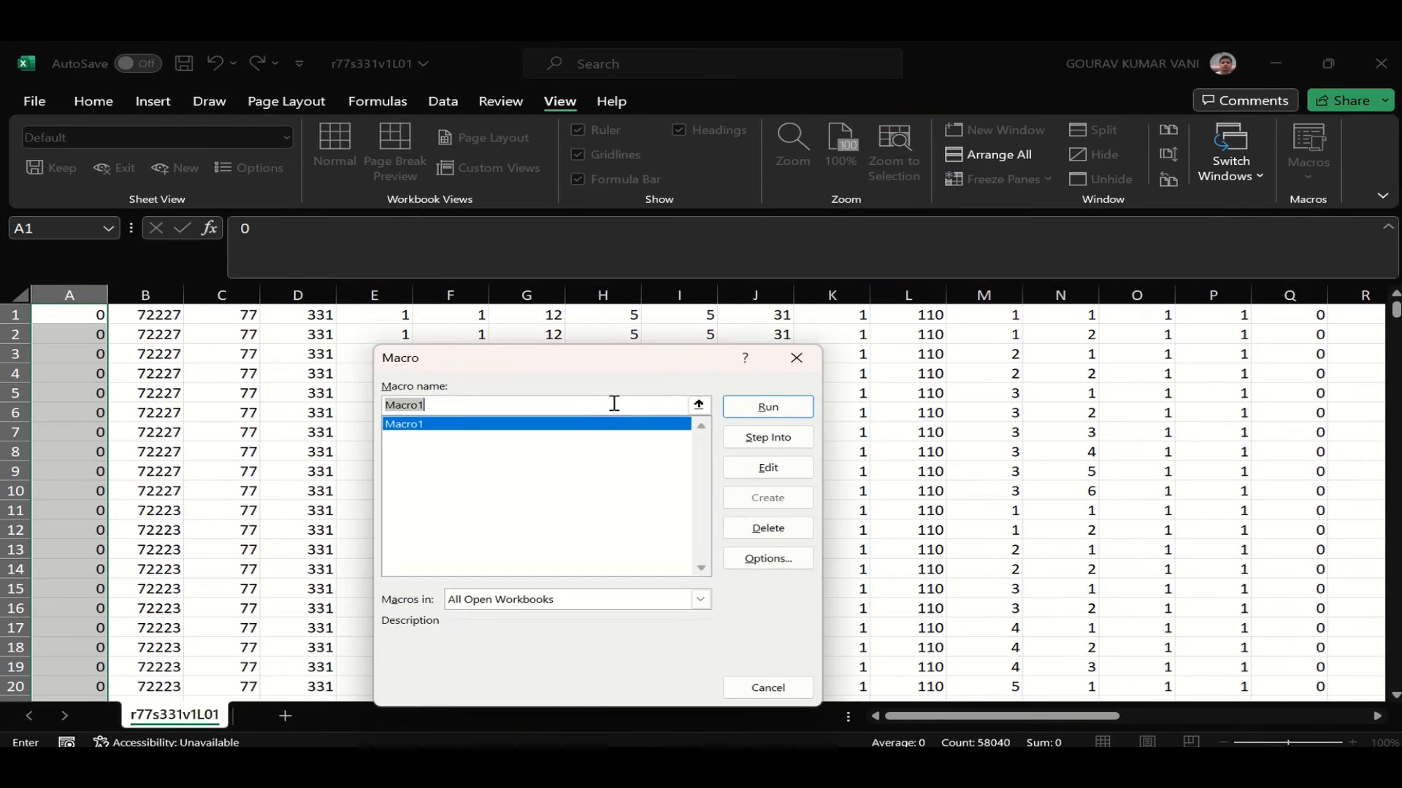
left_click(755, 474)
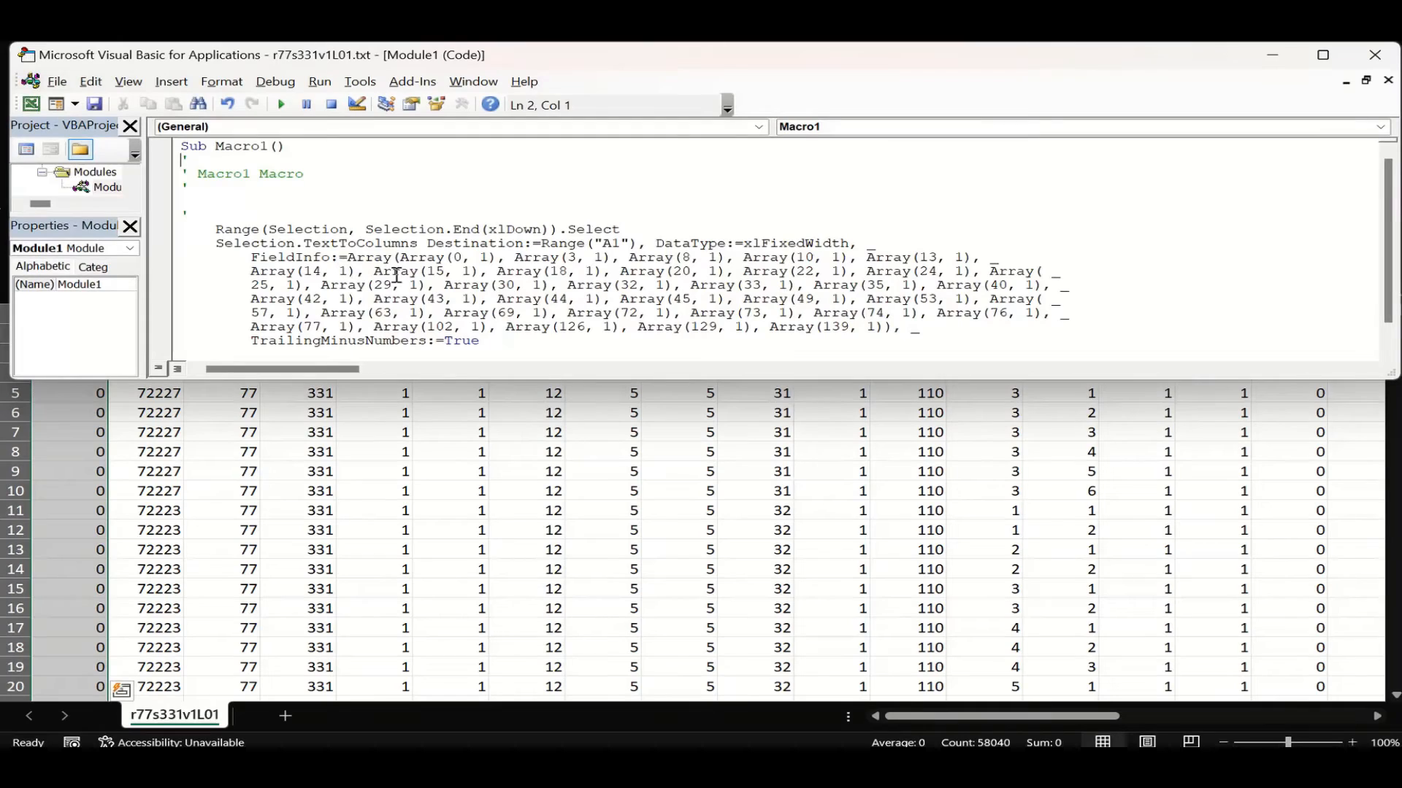
Step: Check the column break positions one by one in the FieldInfo array of Macro1's TextToColumns code
left_click(574, 261)
left_click(812, 257)
left_click(927, 257)
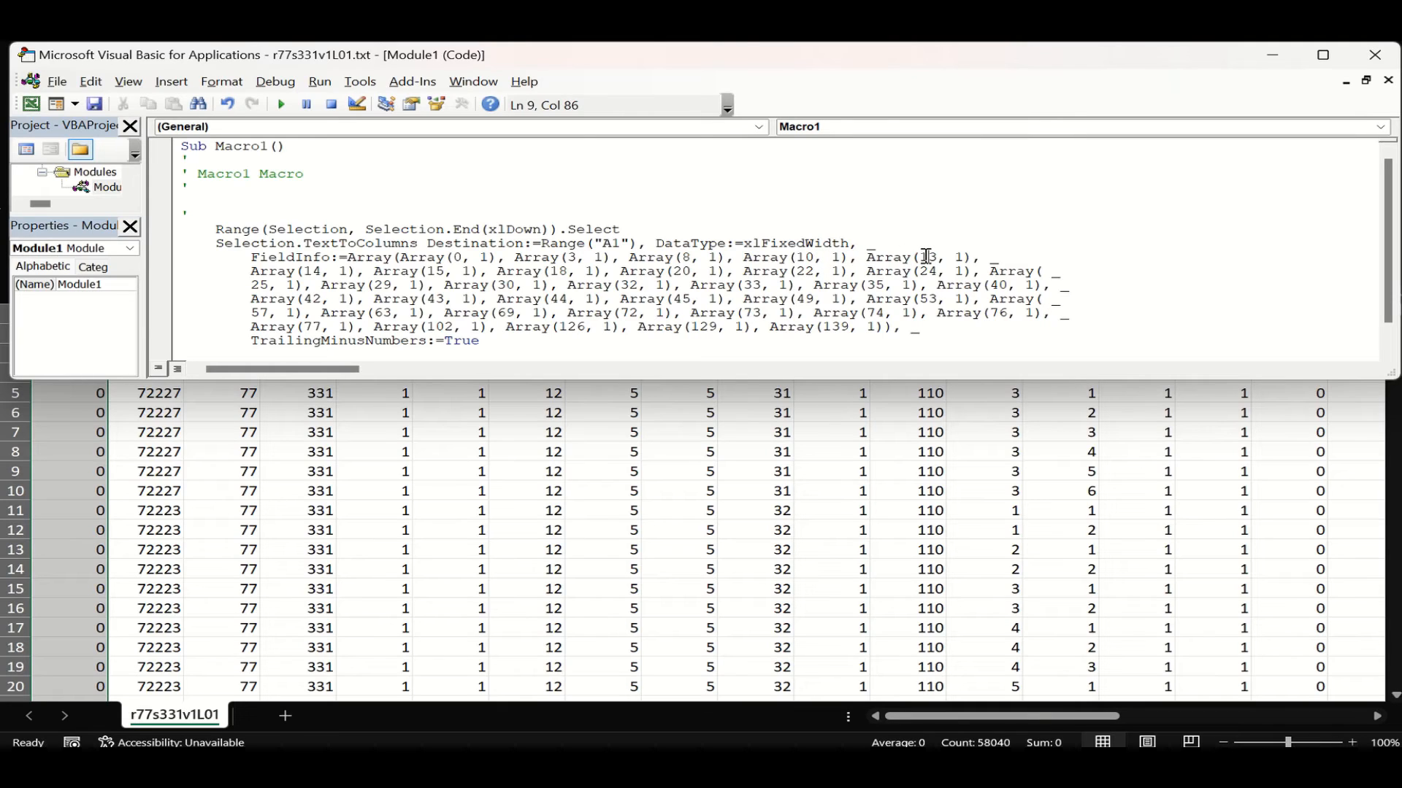
left_click(319, 272)
left_click(436, 272)
left_click(560, 272)
left_click(681, 271)
left_click(805, 271)
left_click(937, 272)
left_click(268, 285)
left_click(379, 286)
left_click(517, 287)
left_click(876, 287)
left_click(1002, 284)
left_click(322, 298)
left_click(438, 299)
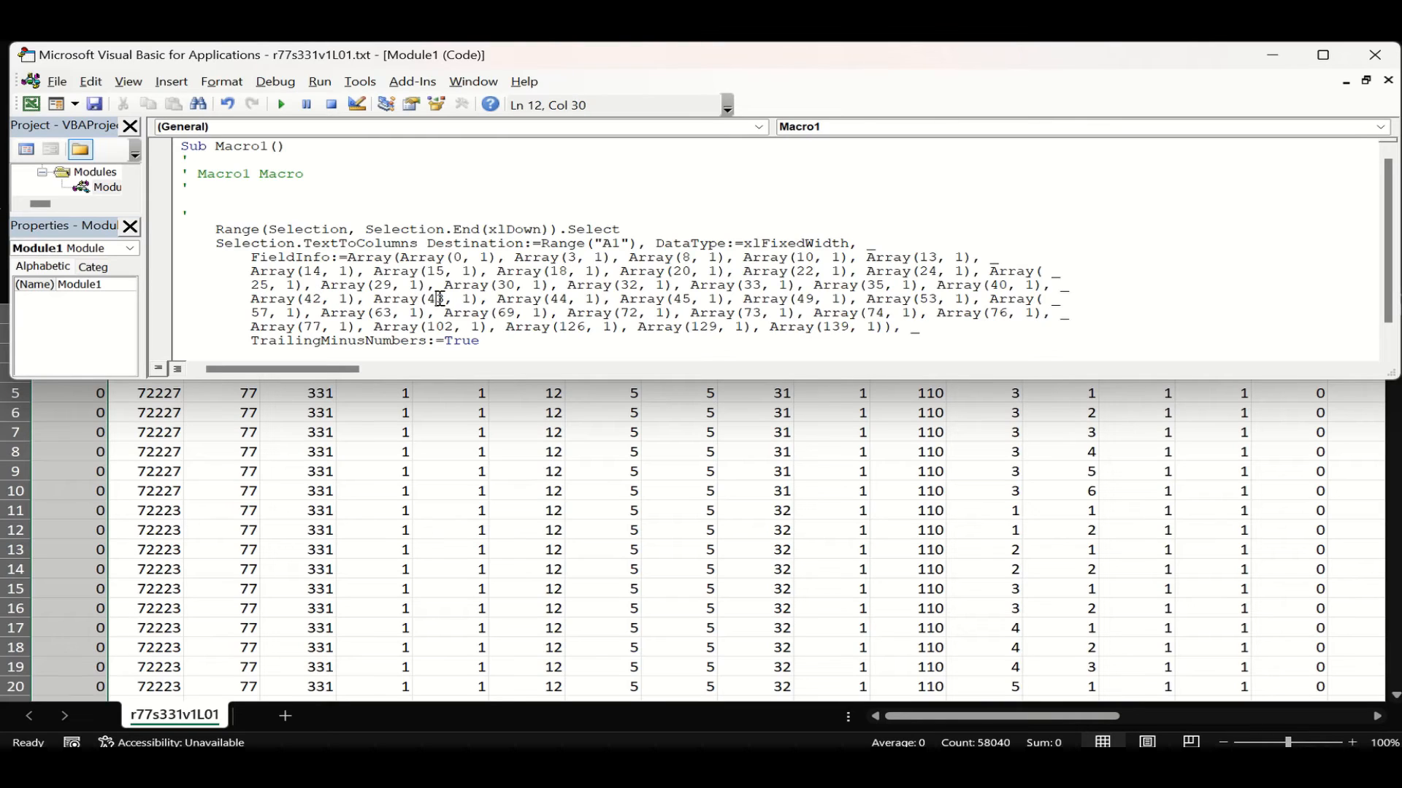
left_click(557, 299)
left_click(928, 298)
left_click_drag(265, 315, 383, 314)
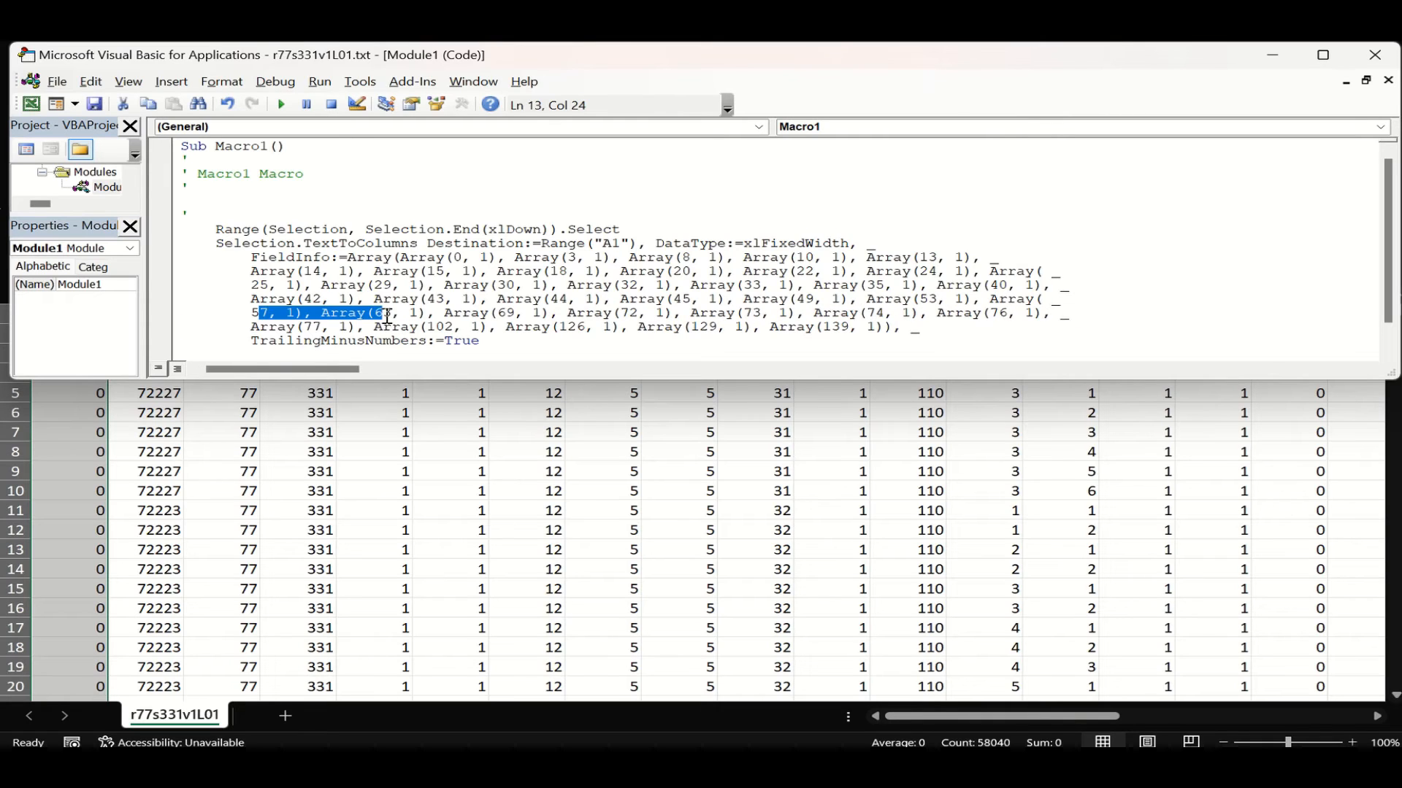
left_click(383, 313)
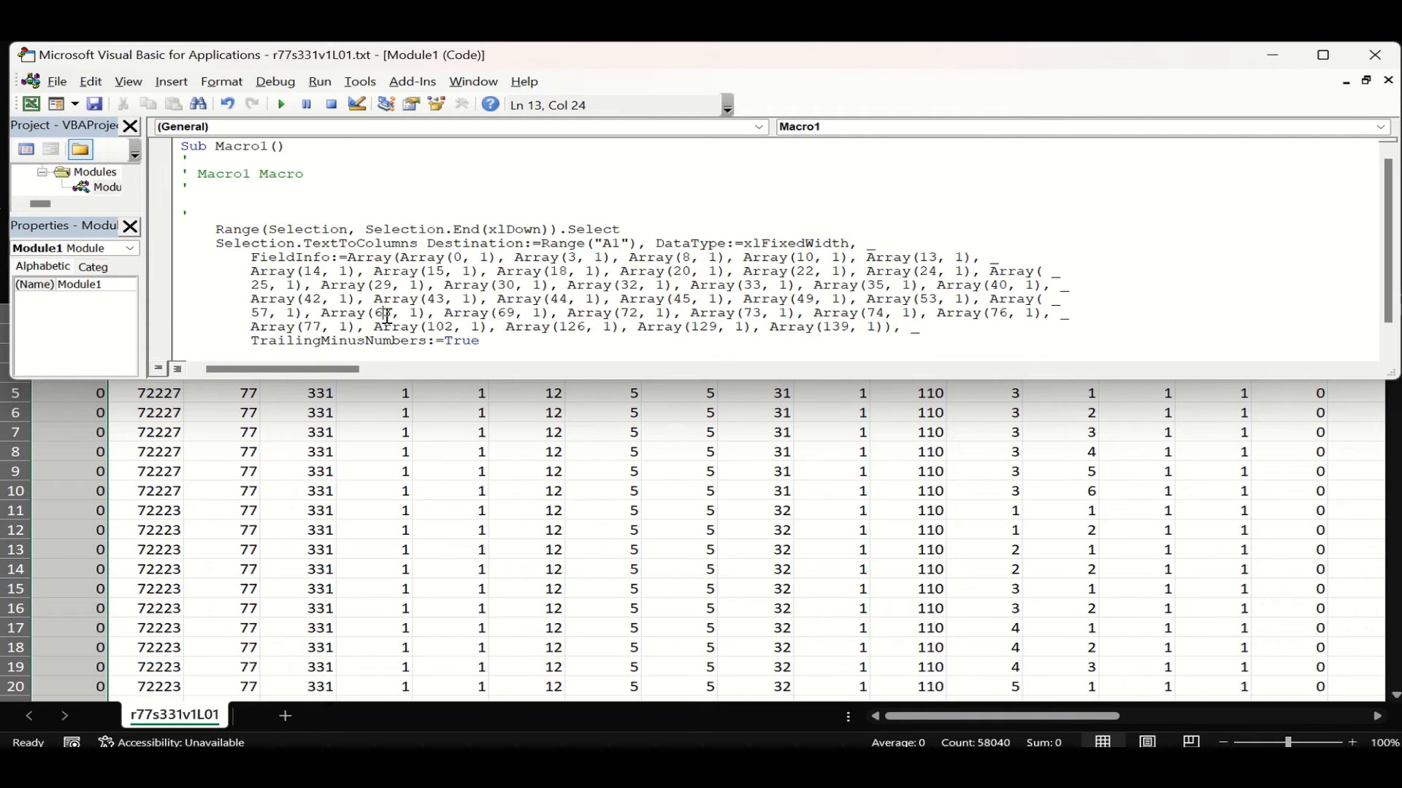
left_click(501, 314)
left_click(632, 314)
left_click(878, 316)
left_click(1002, 314)
left_click(321, 327)
left_click(434, 328)
Step: Check the last byte positions in the NSS_77th_Layout_Sch_33.1_mult_post workbook and delete the extra Array(102, 1) entry from Macro1's FieldInfo
mouse_move(912, 767)
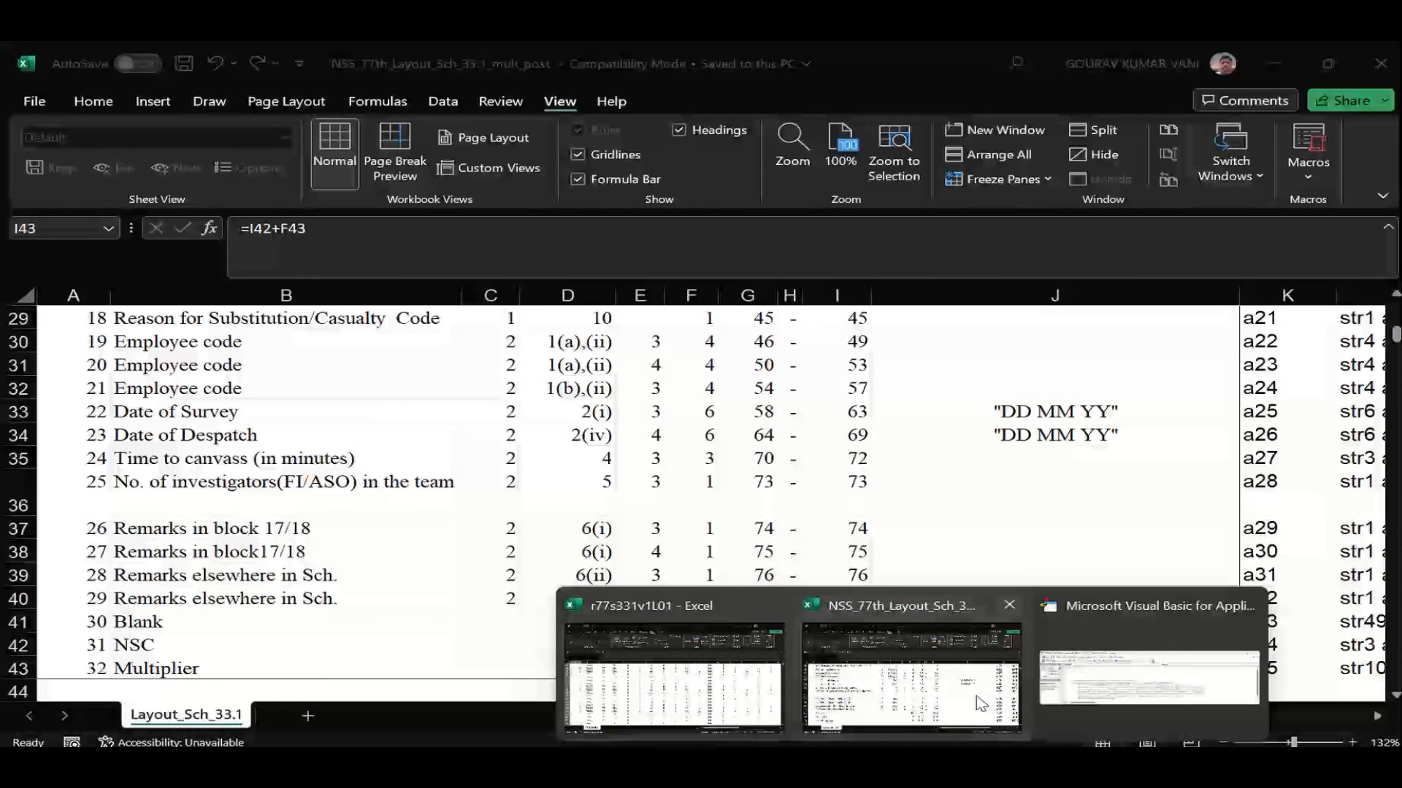
left_click(980, 703)
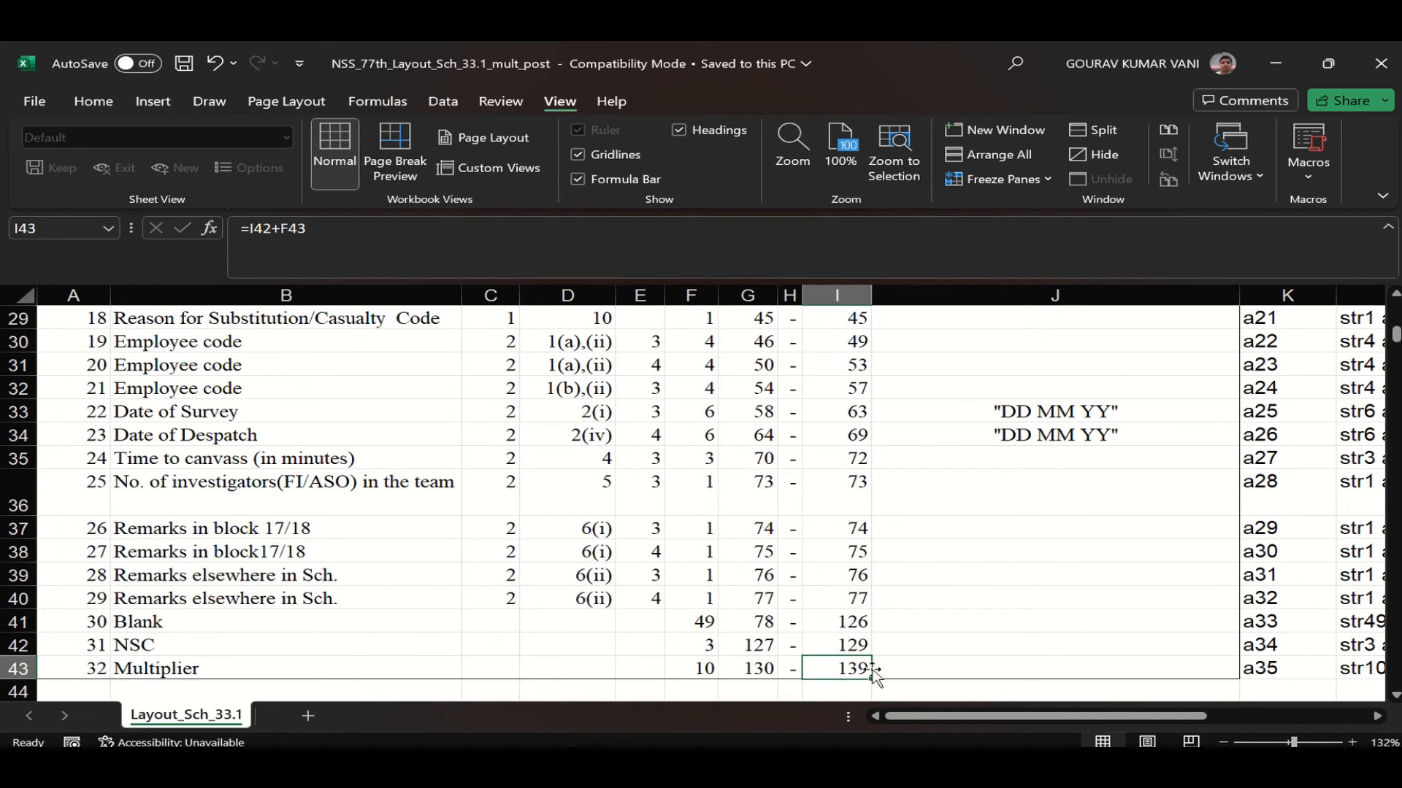
mouse_move(912, 766)
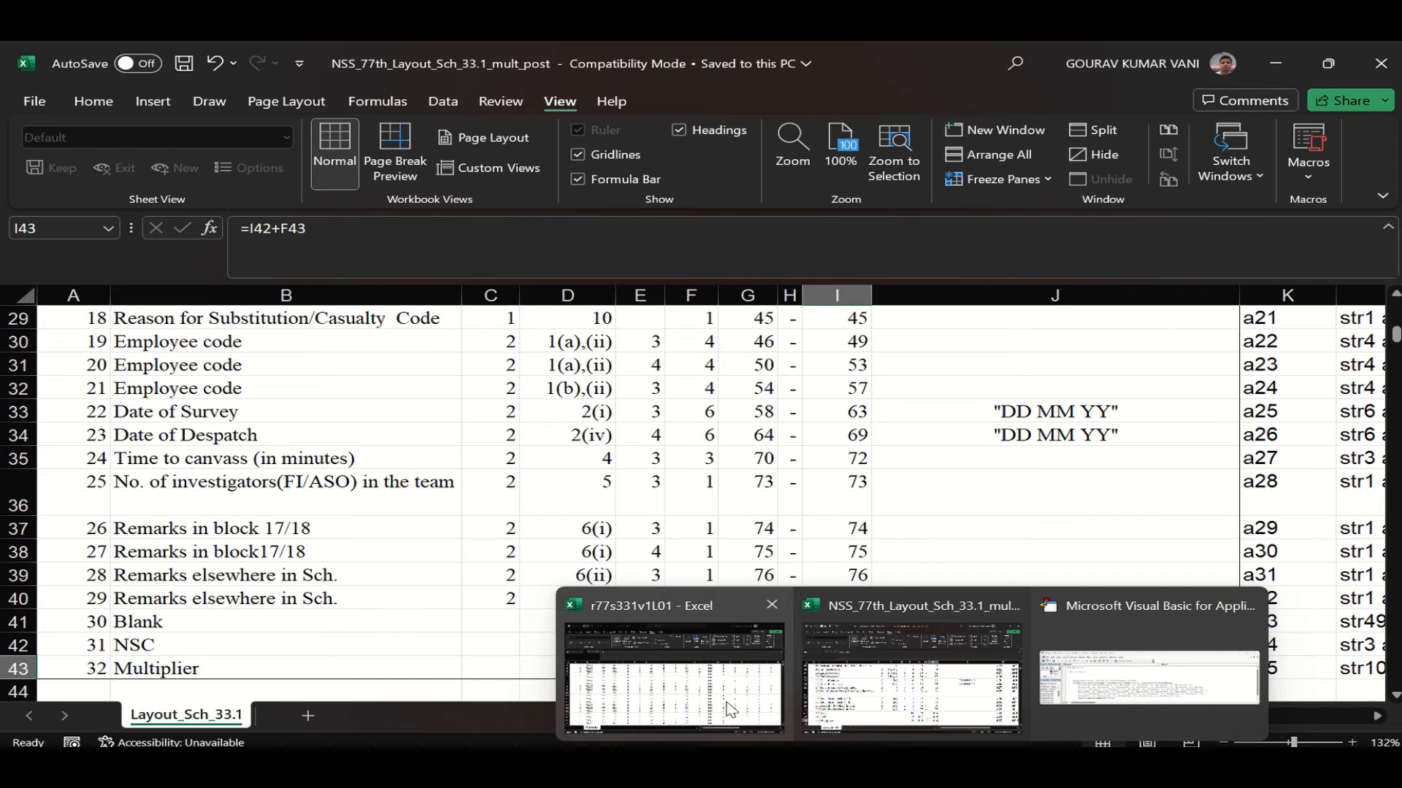
left_click(1166, 665)
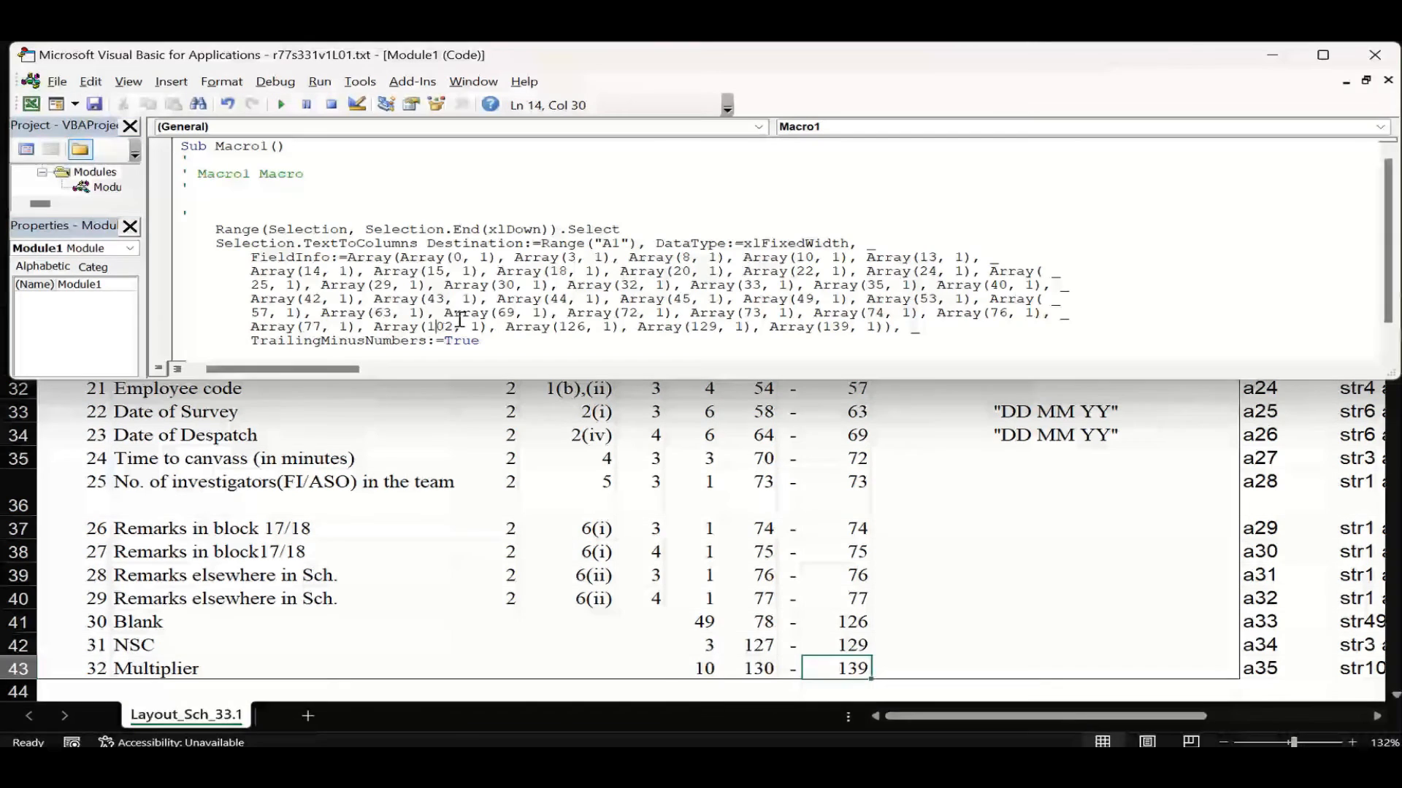
left_click_drag(375, 327, 496, 332)
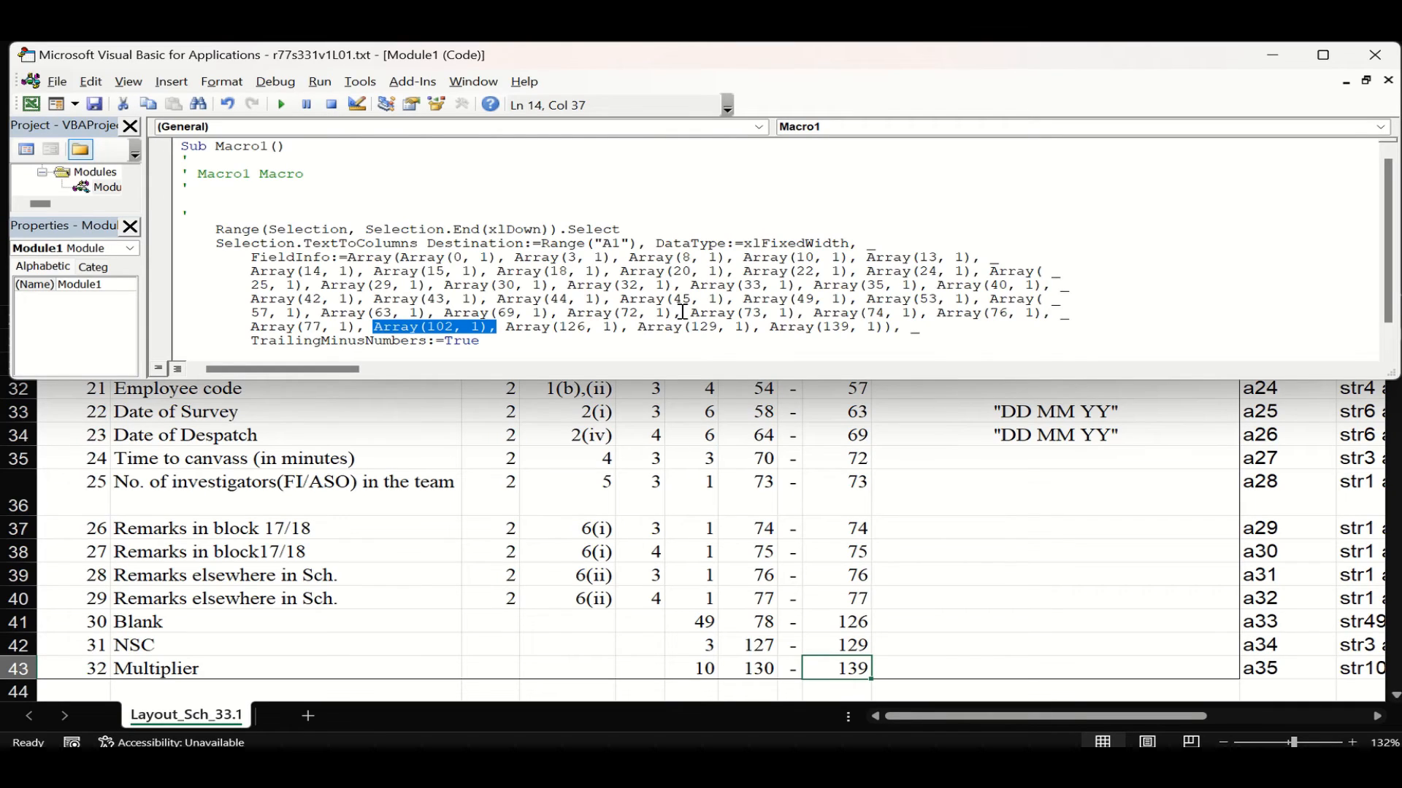
key("Delete")
key("BackSpace")
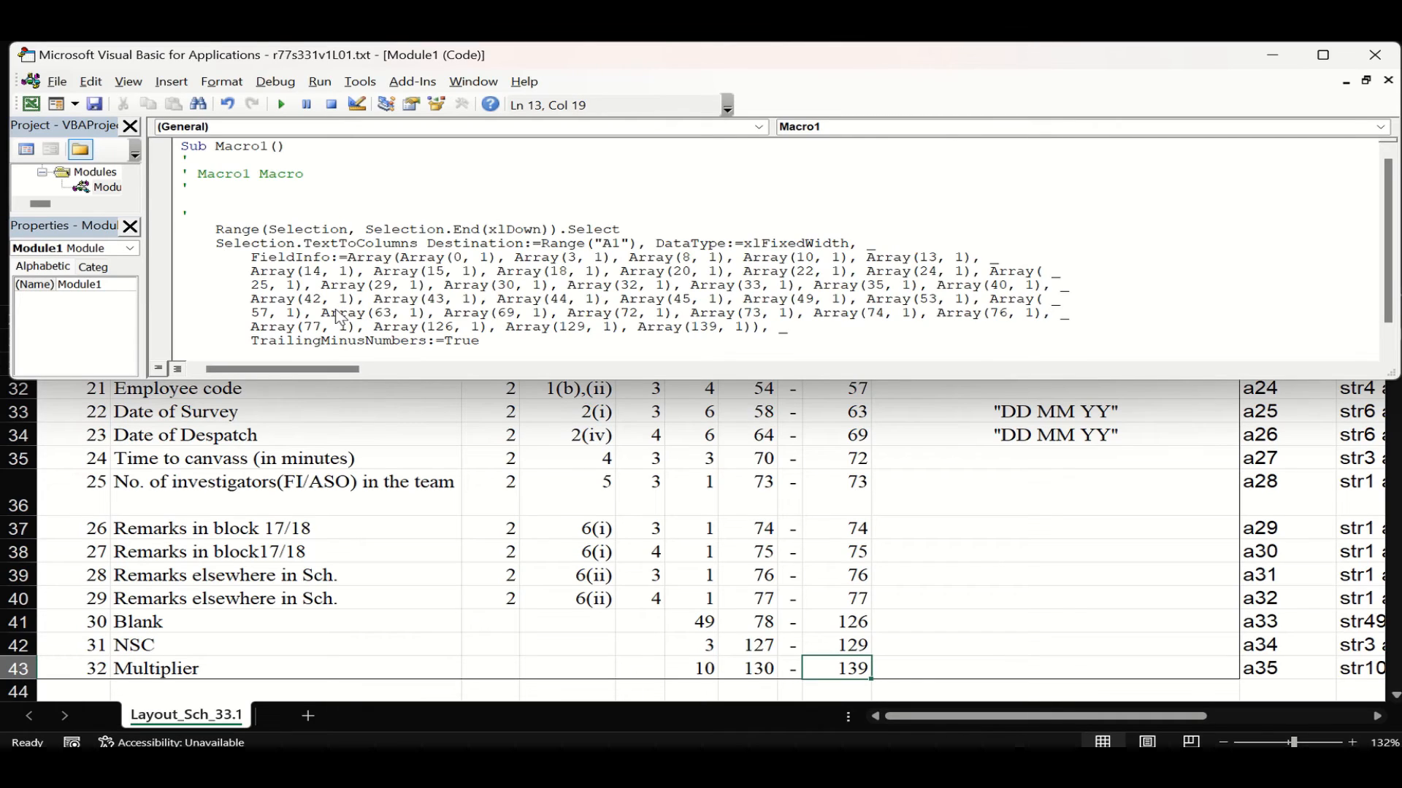
Step: Save the edited macro code with r77s331v1L01.txt and close the Visual Basic editor
left_click(57, 82)
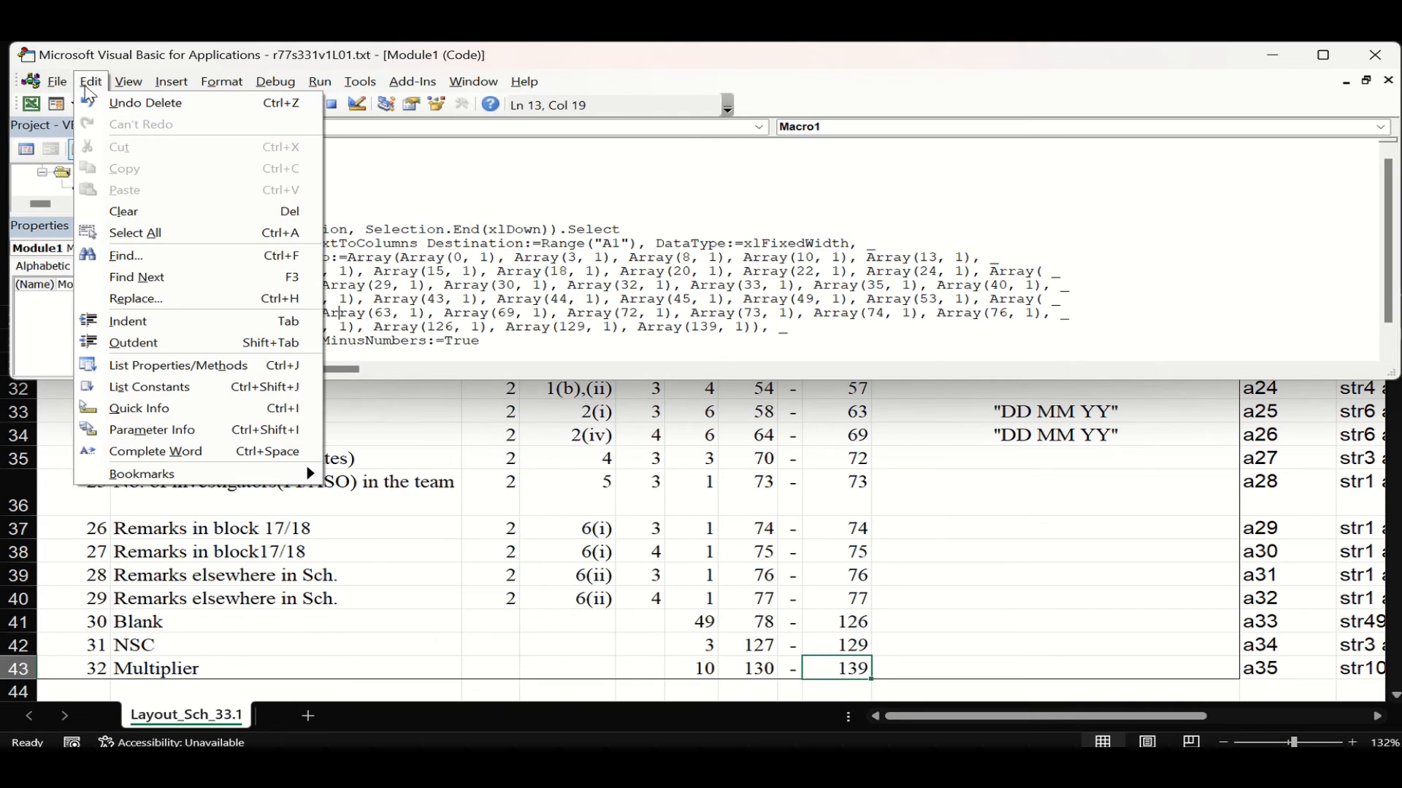
mouse_move(130, 86)
mouse_move(57, 82)
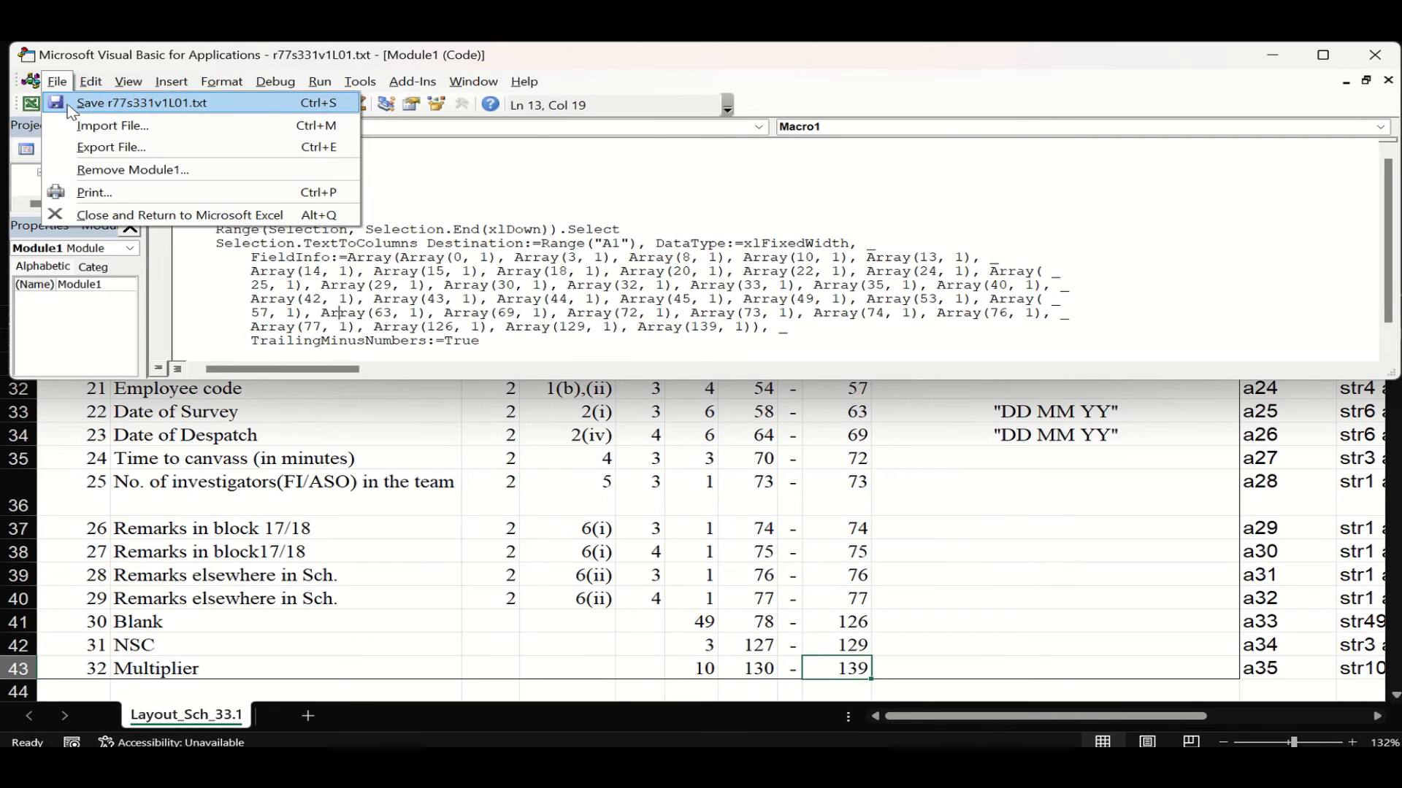
left_click(72, 107)
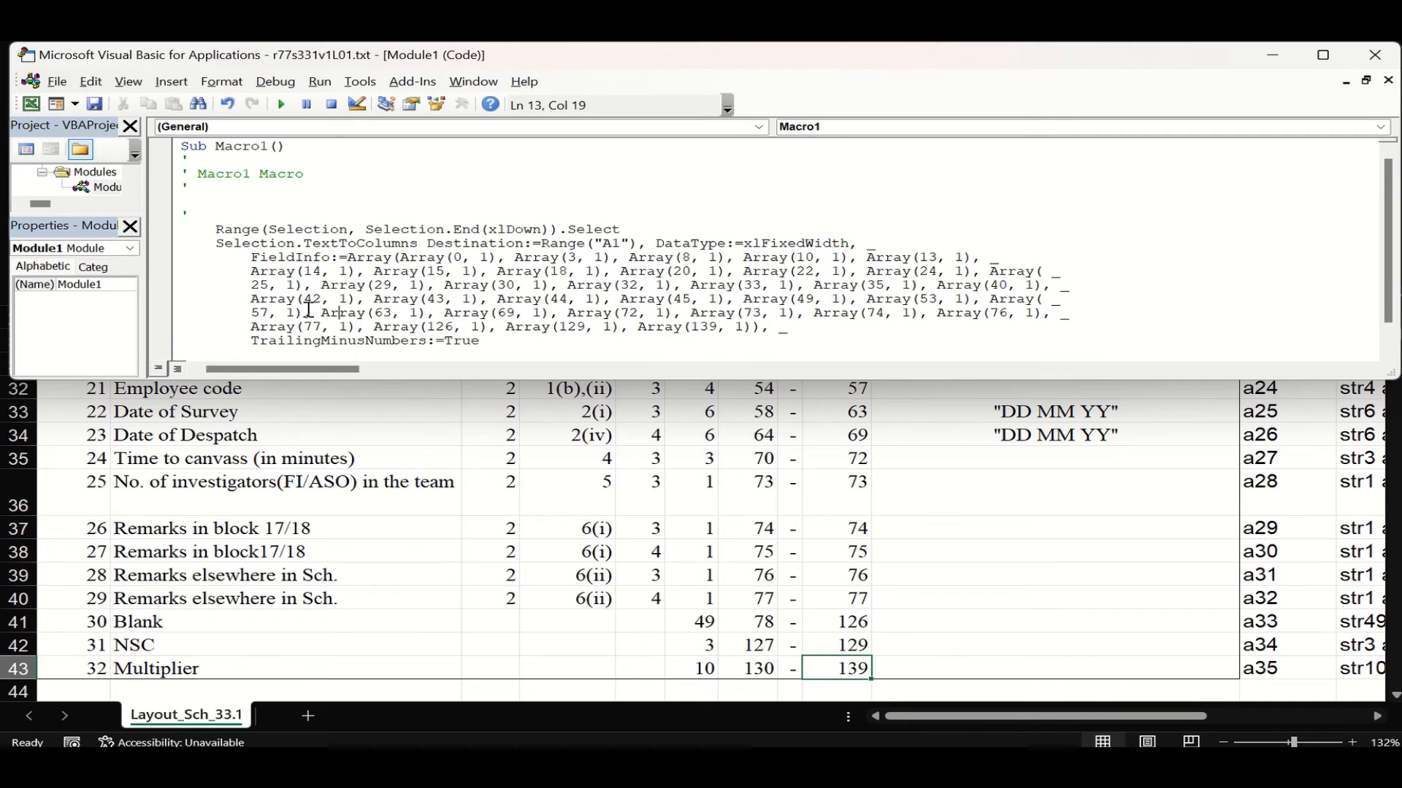
left_click(1377, 56)
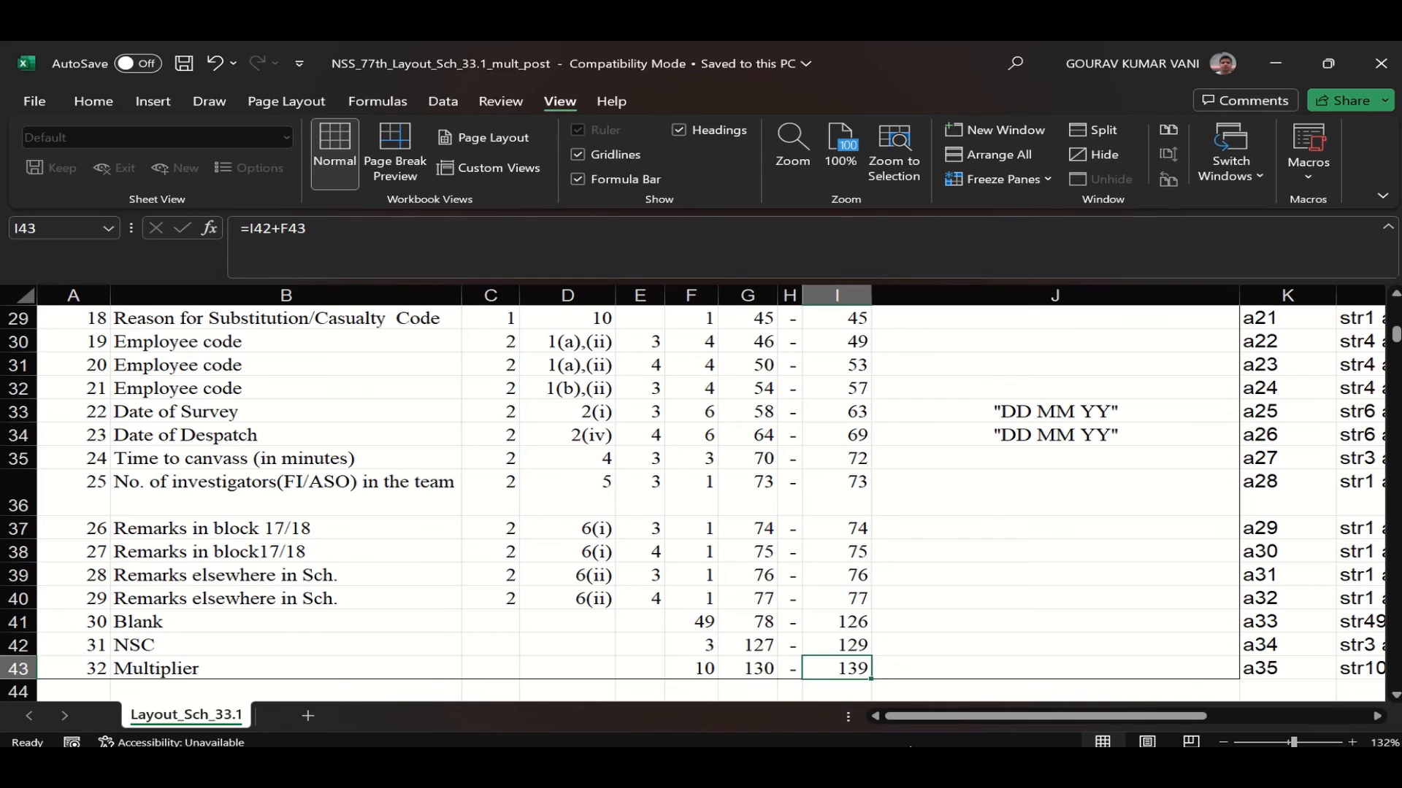
Step: Return to the split r77s331v1L01 data and save it as an Excel Macro-Enabled Workbook named r77s331v1L01
left_click(784, 712)
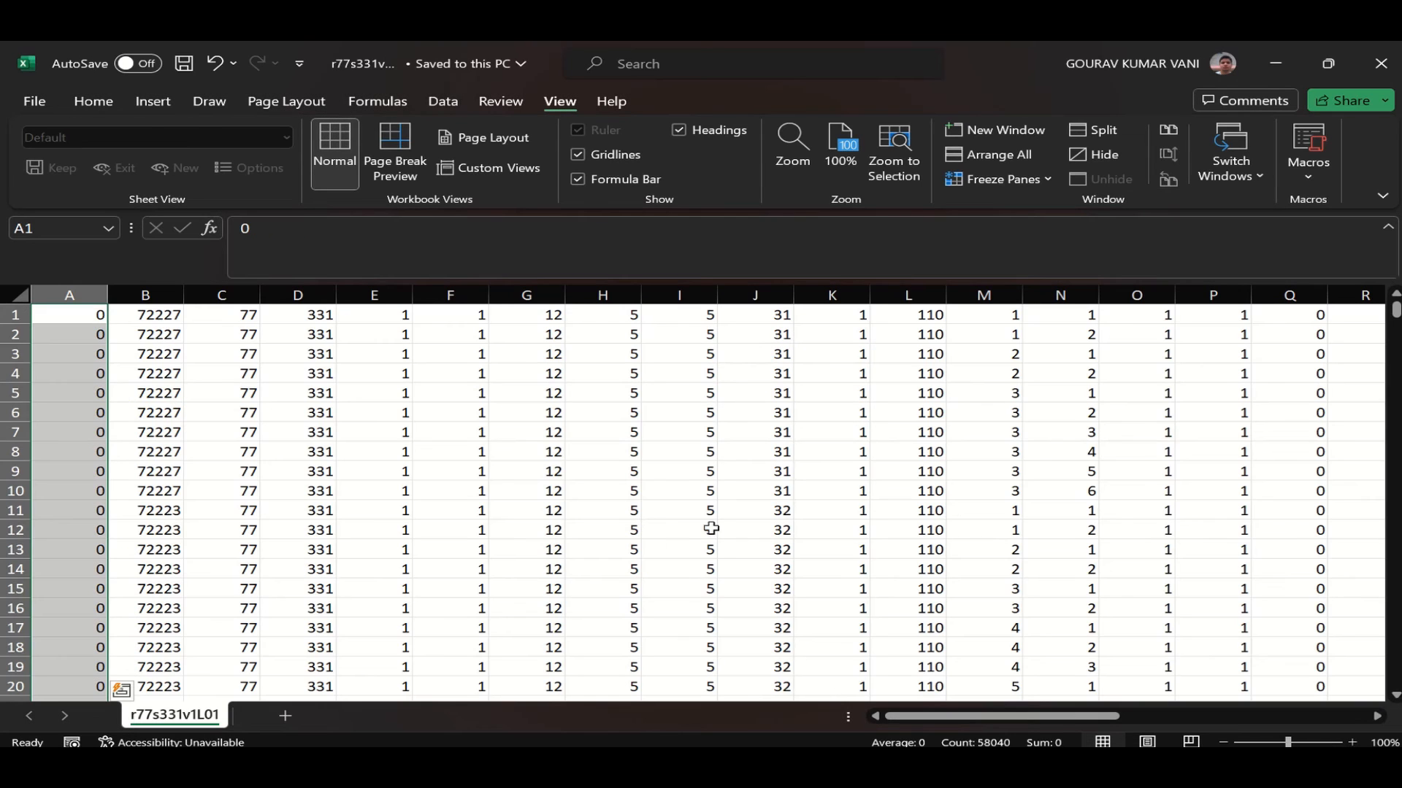
left_click_drag(912, 718, 713, 691)
left_click(175, 358)
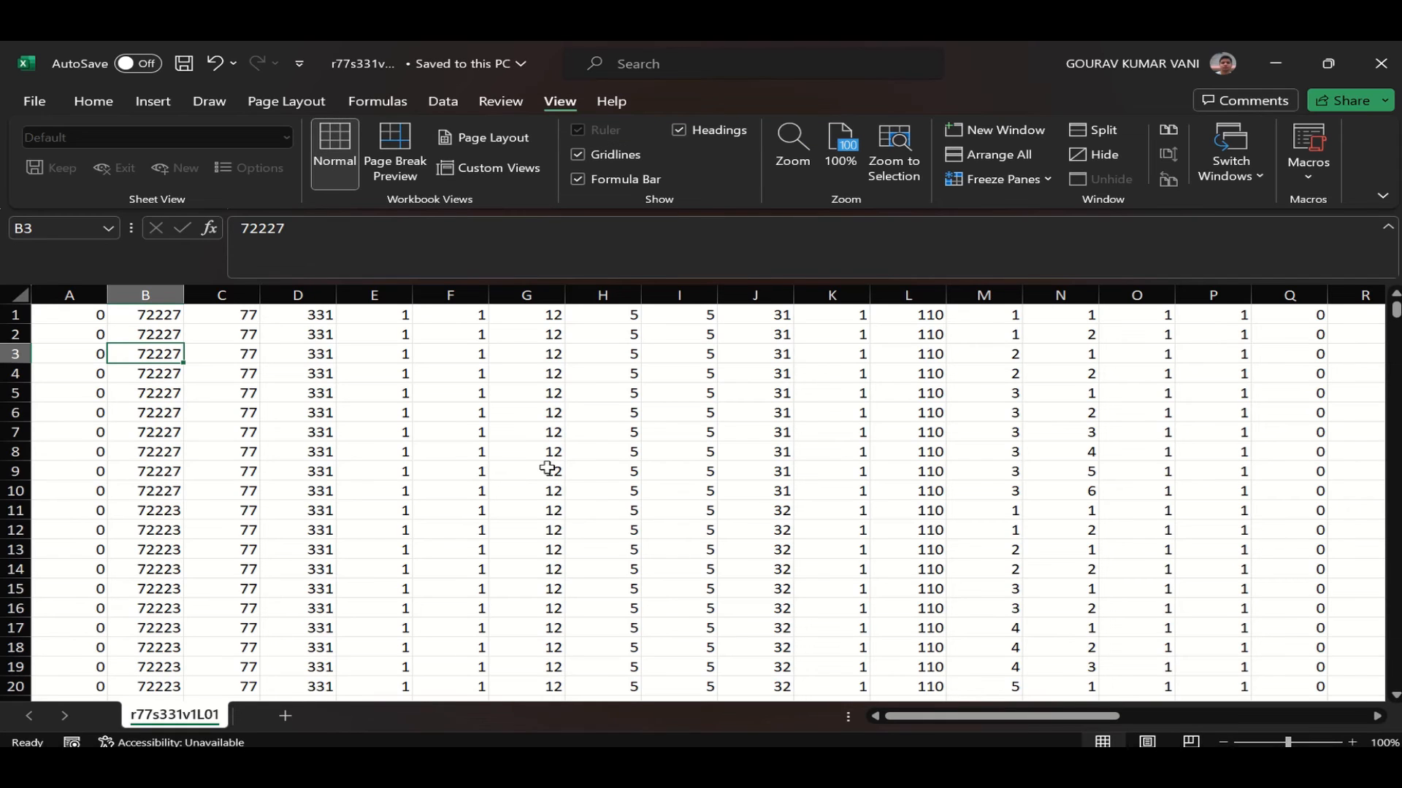
left_click(38, 101)
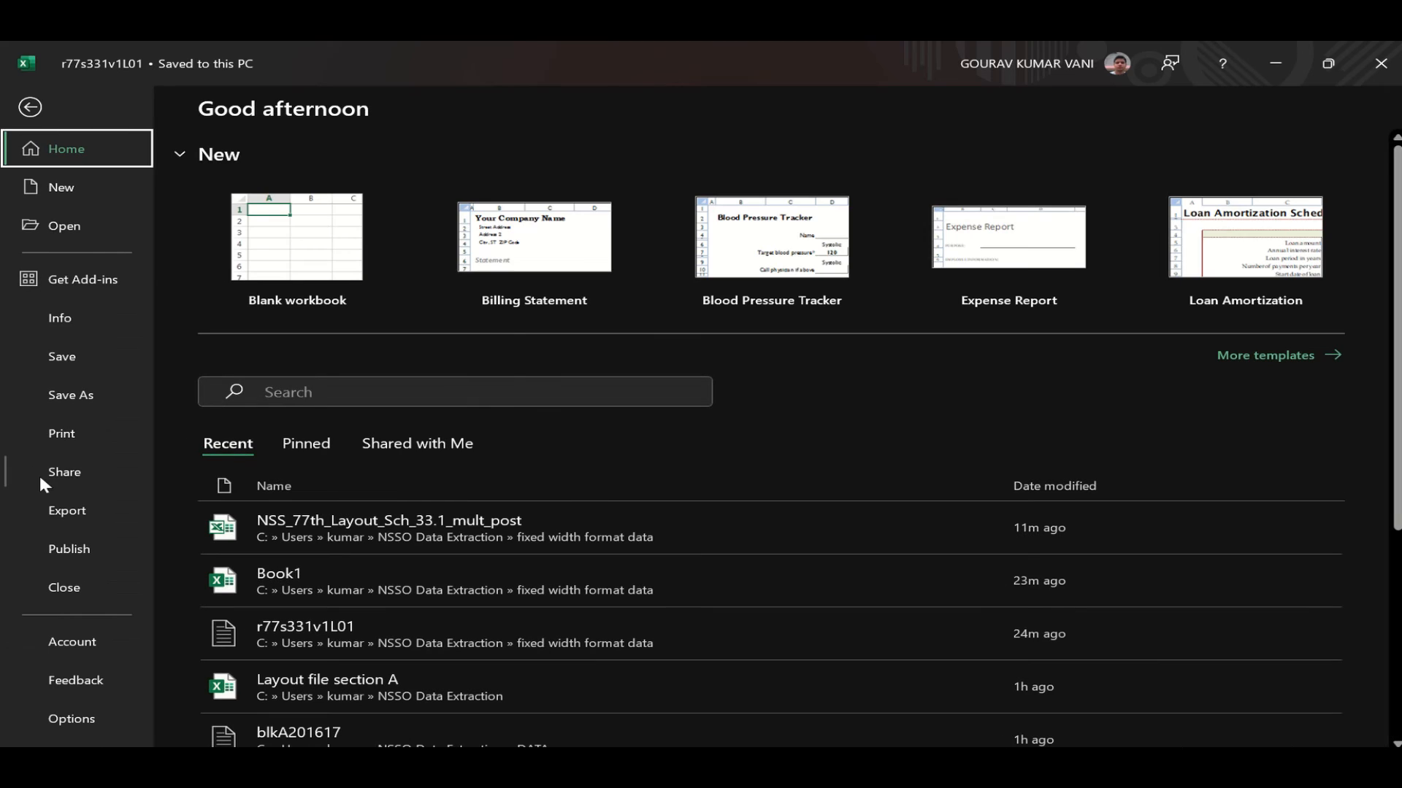
left_click(58, 397)
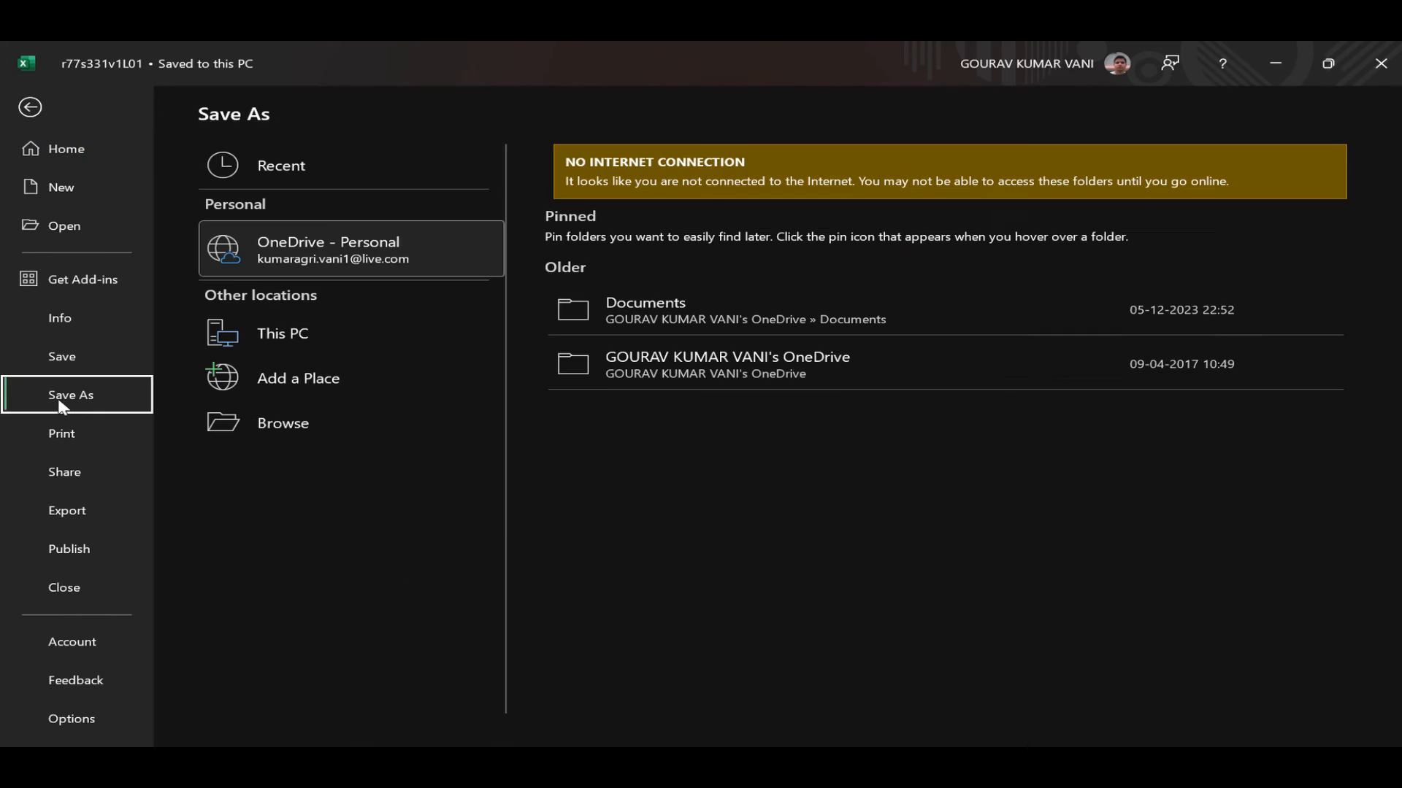
left_click(292, 425)
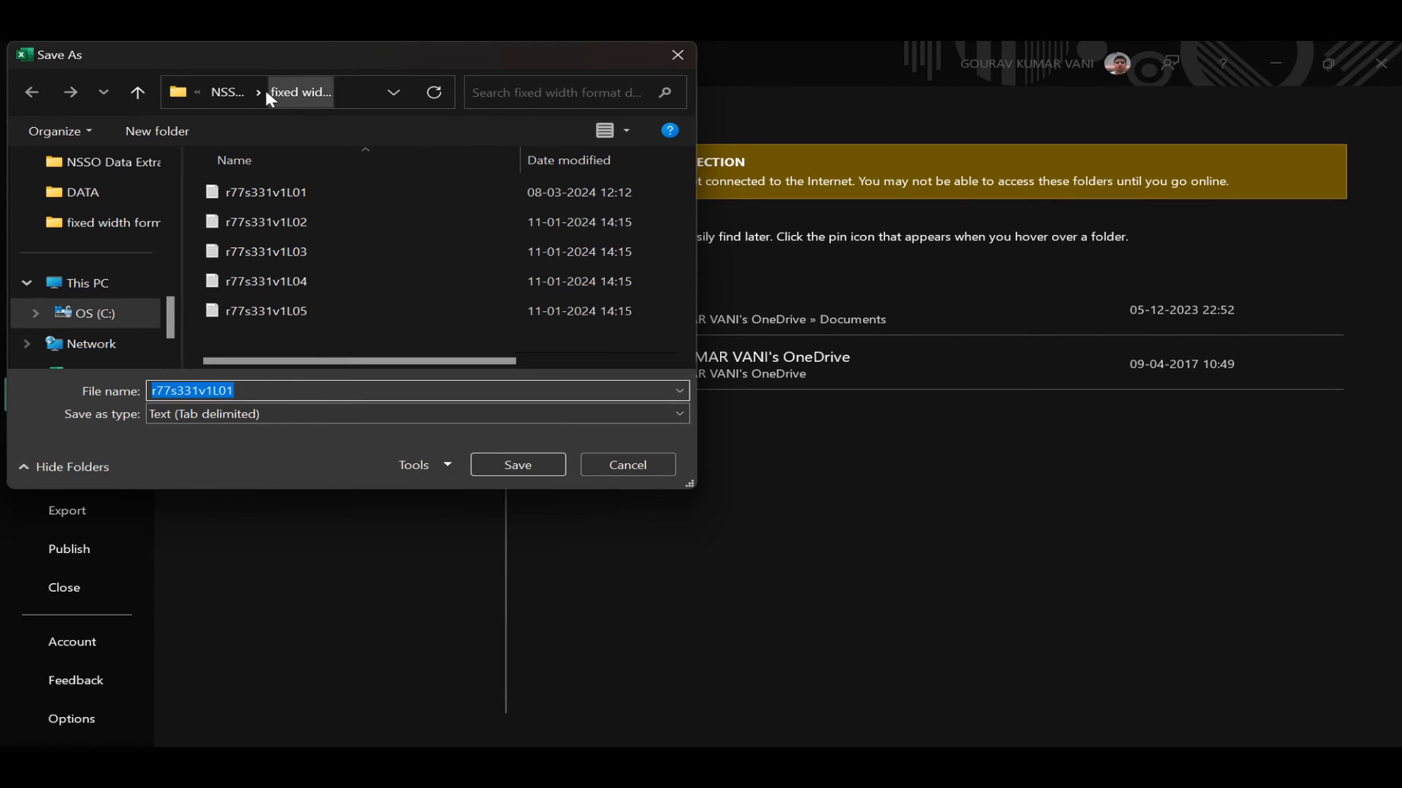
left_click(306, 392)
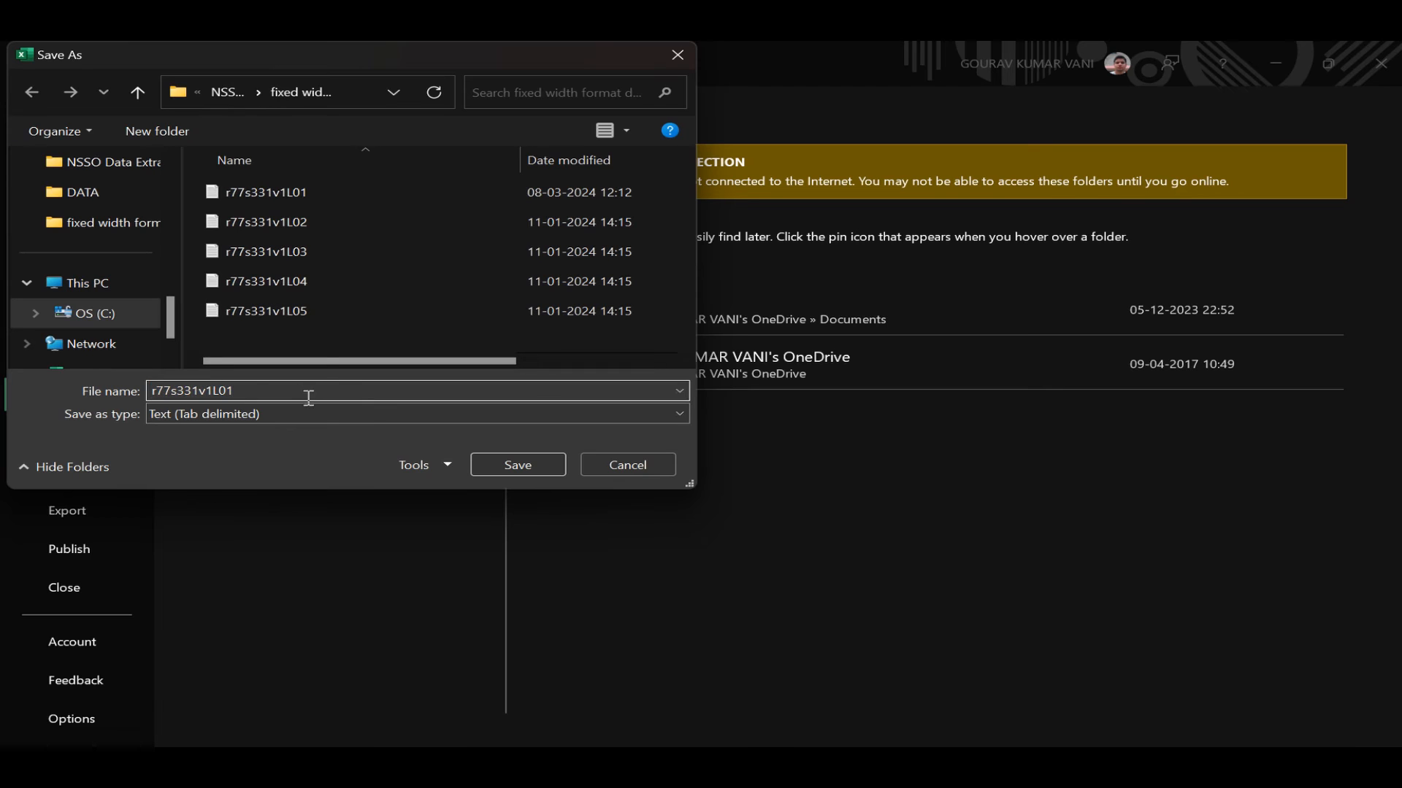
left_click(322, 414)
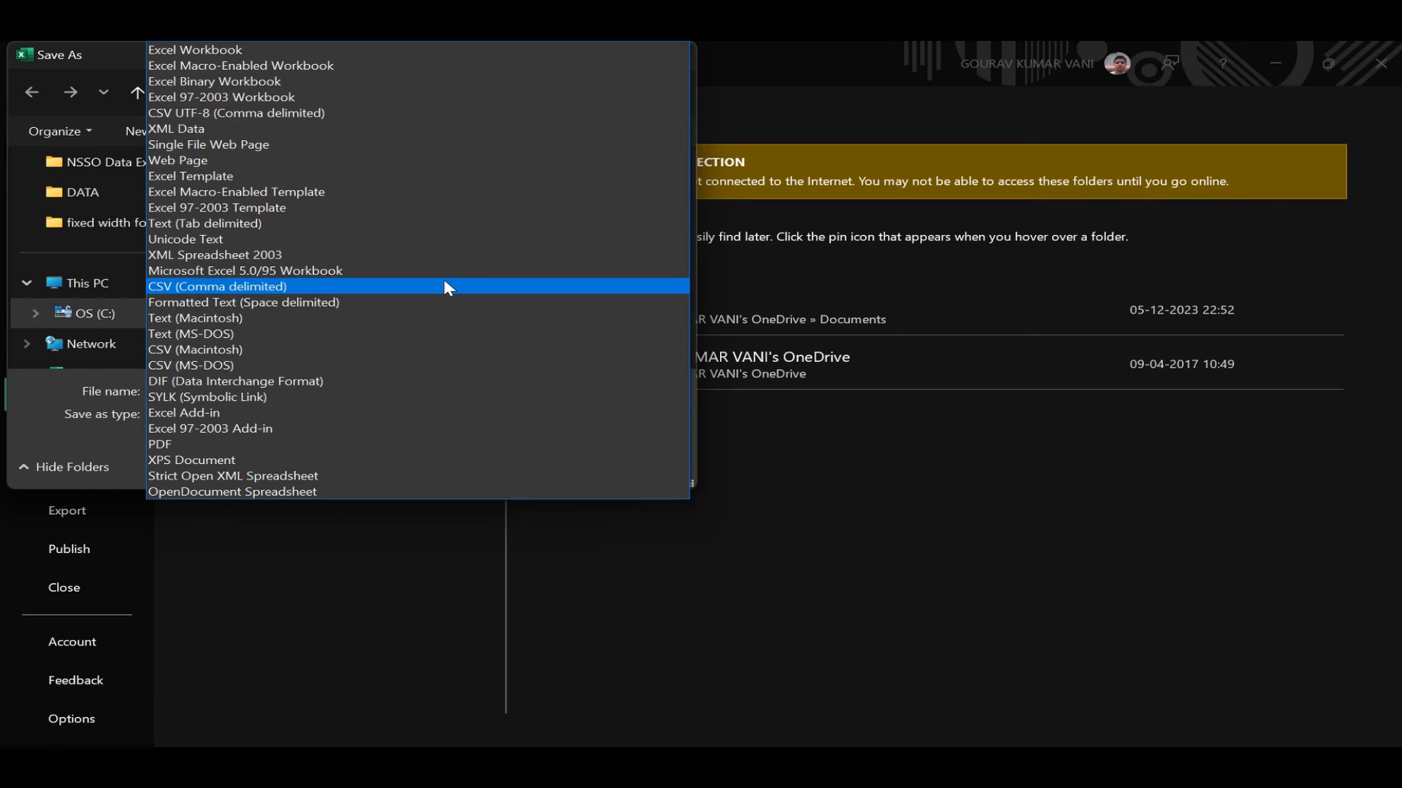
left_click(371, 67)
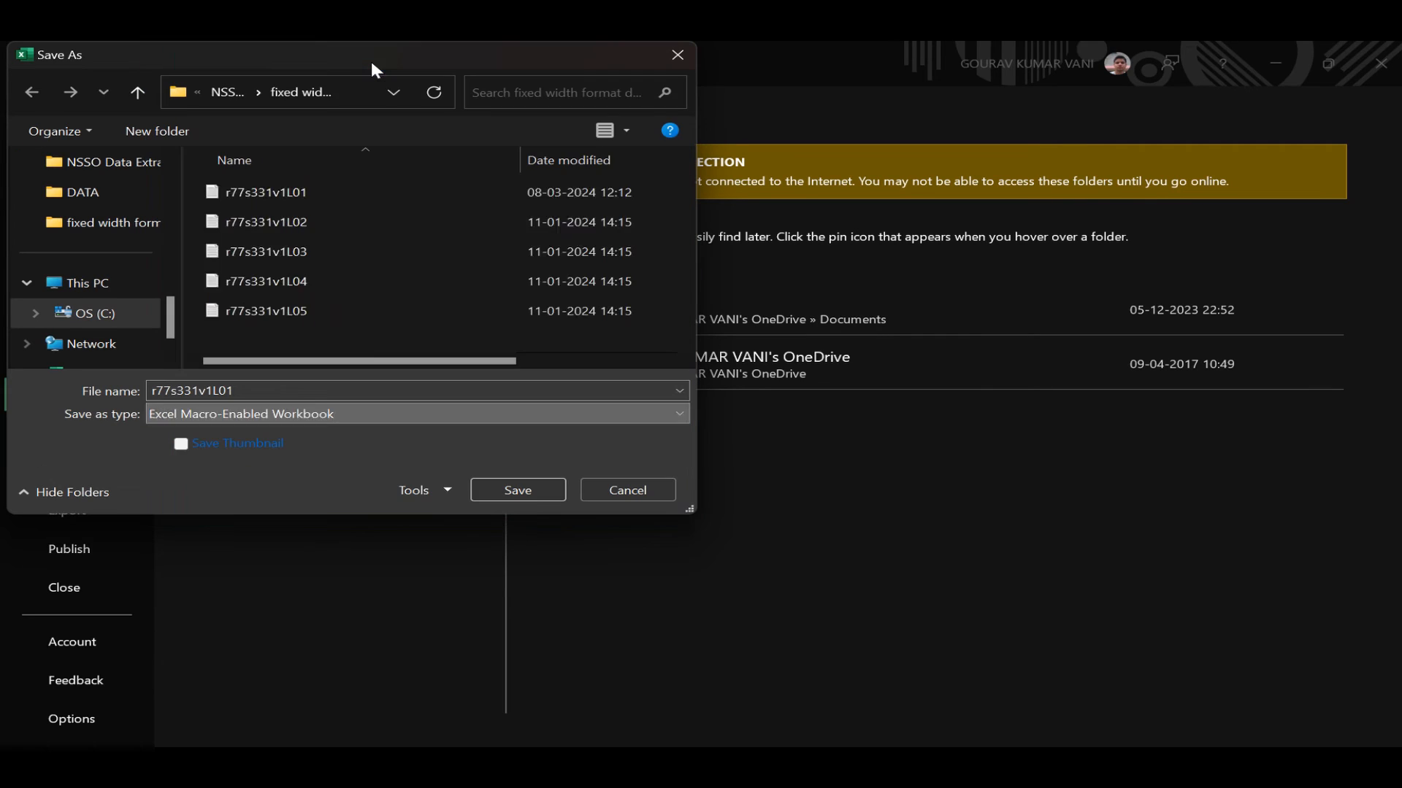
left_click(518, 490)
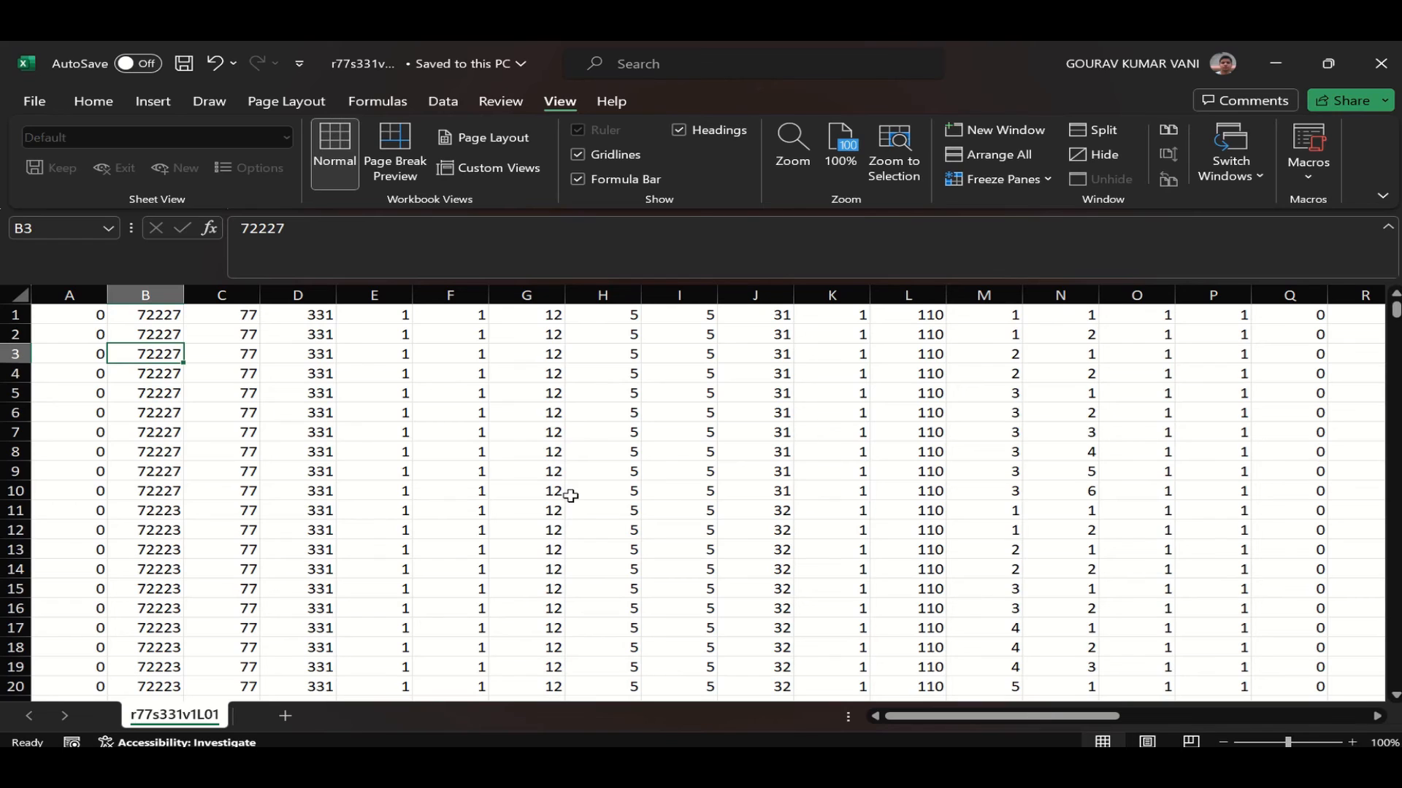
Step: Browse for a file to open in the fixed width format data folder inside NSSO Data Extraction
mouse_move(821, 59)
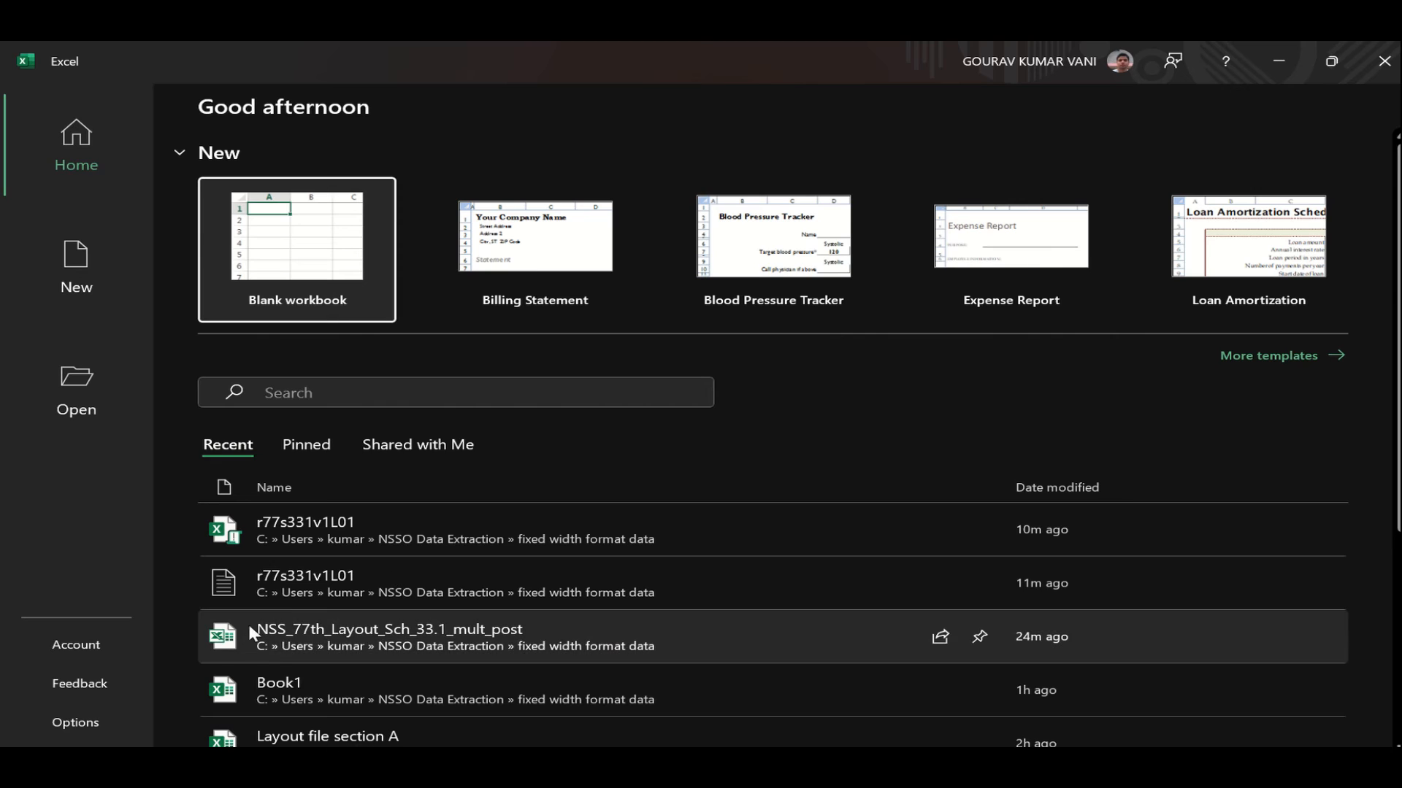
left_click(86, 406)
left_click(325, 473)
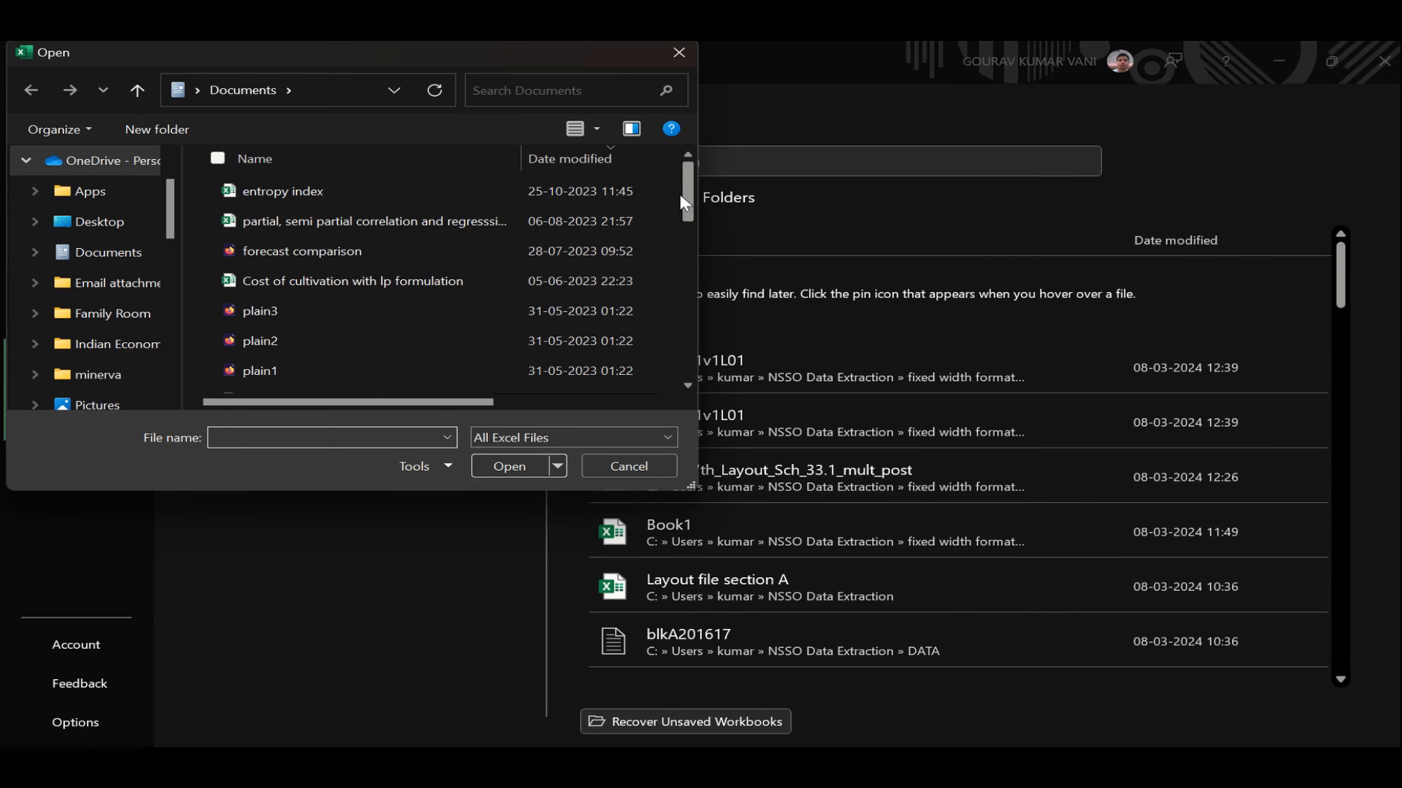
left_click_drag(687, 205, 685, 247)
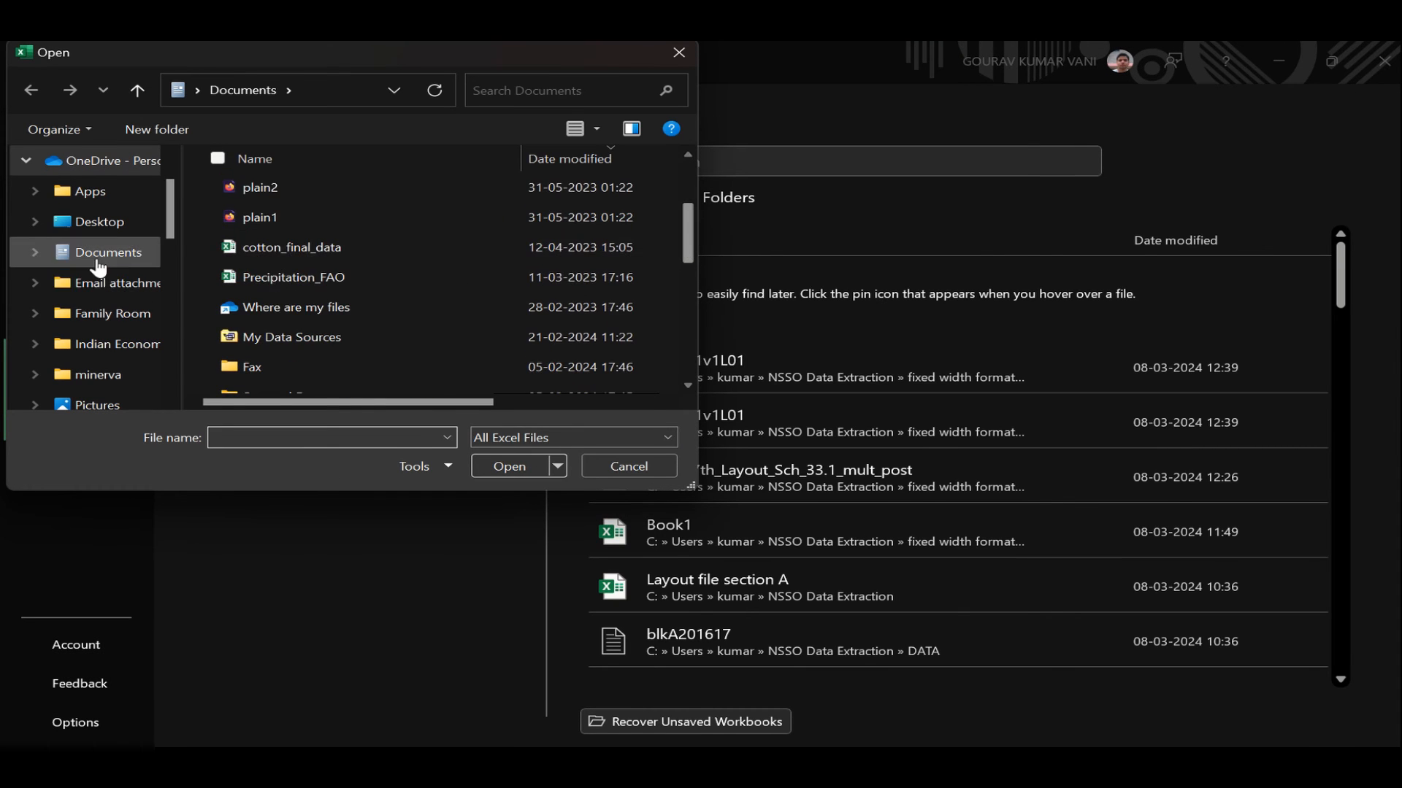
left_click_drag(169, 232, 168, 351)
left_click(100, 223)
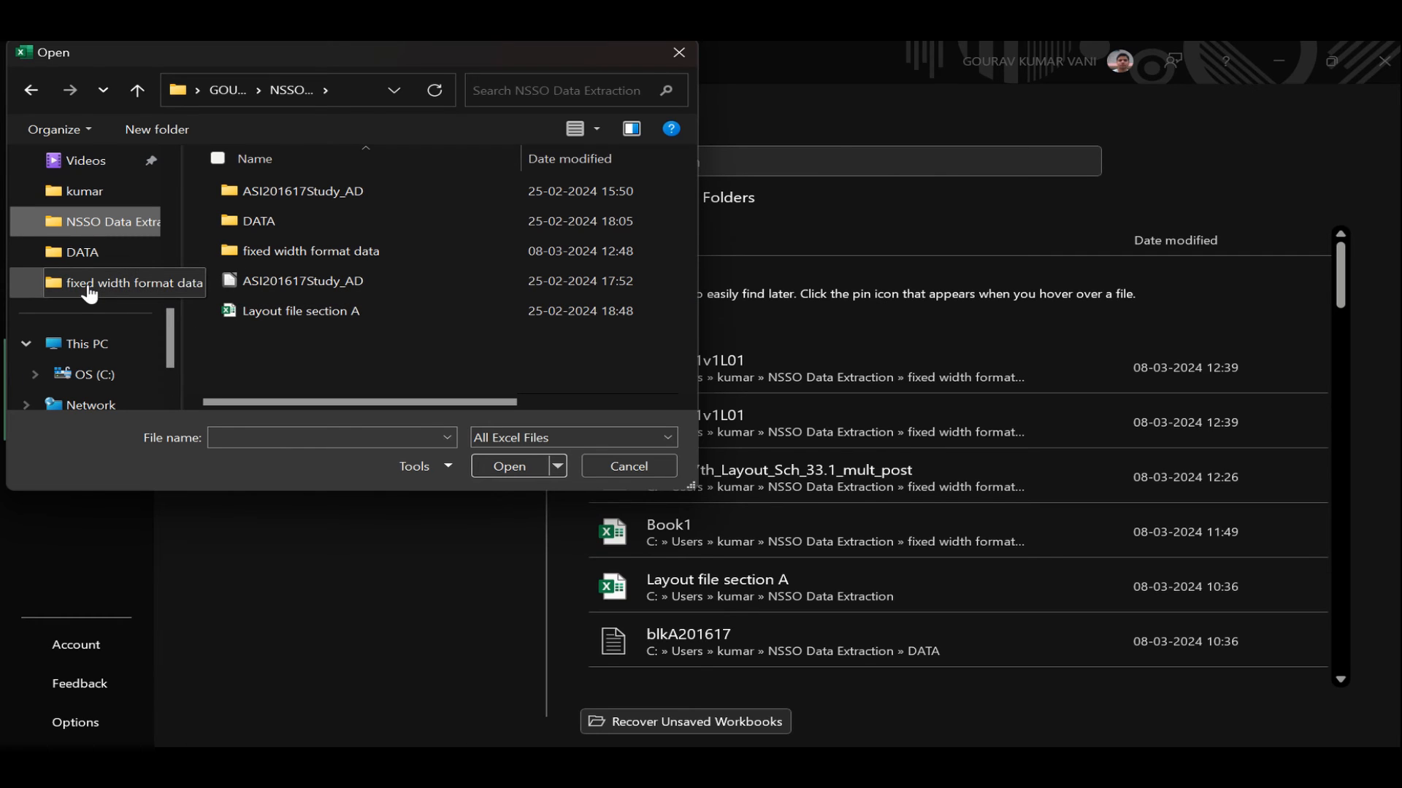
left_click_drag(175, 338, 167, 392)
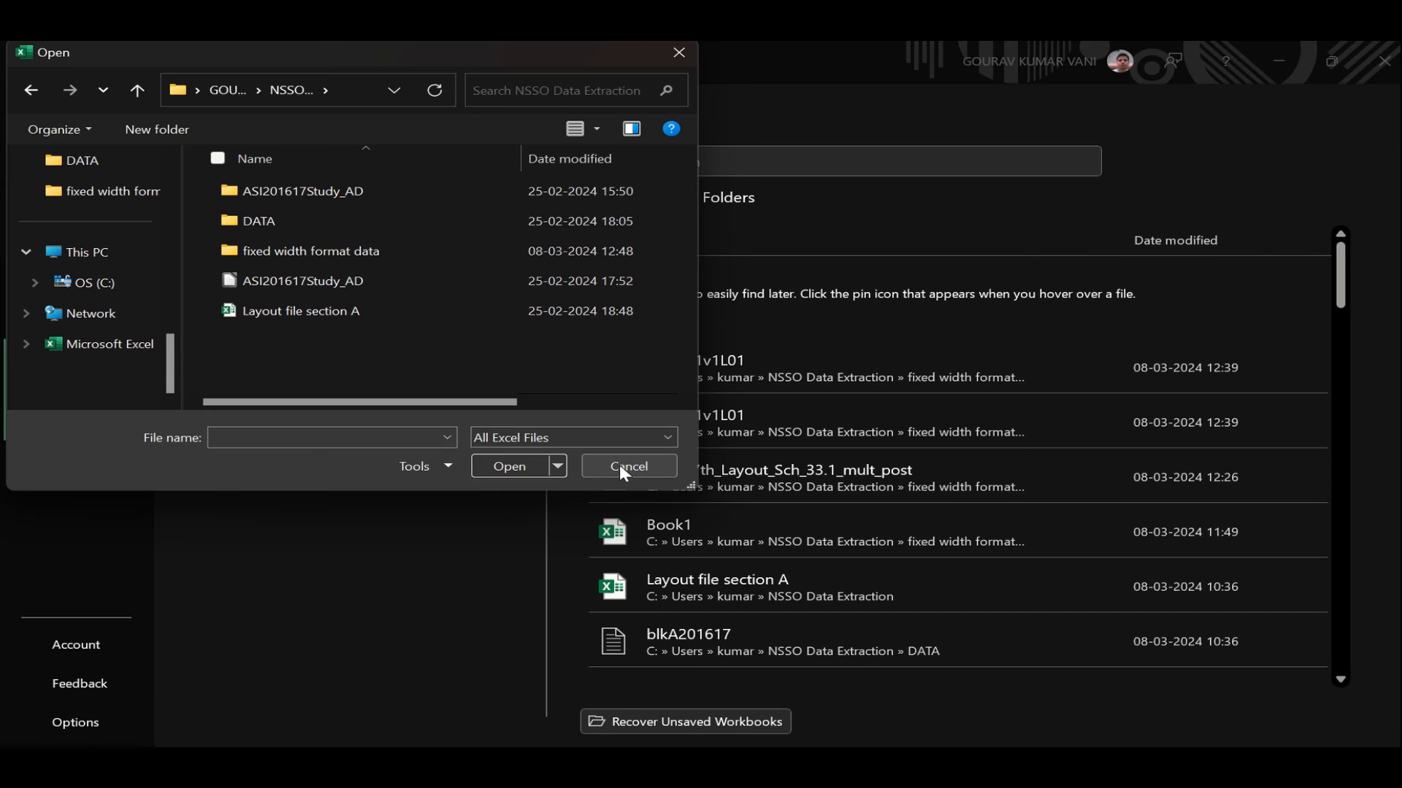
double_click(318, 251)
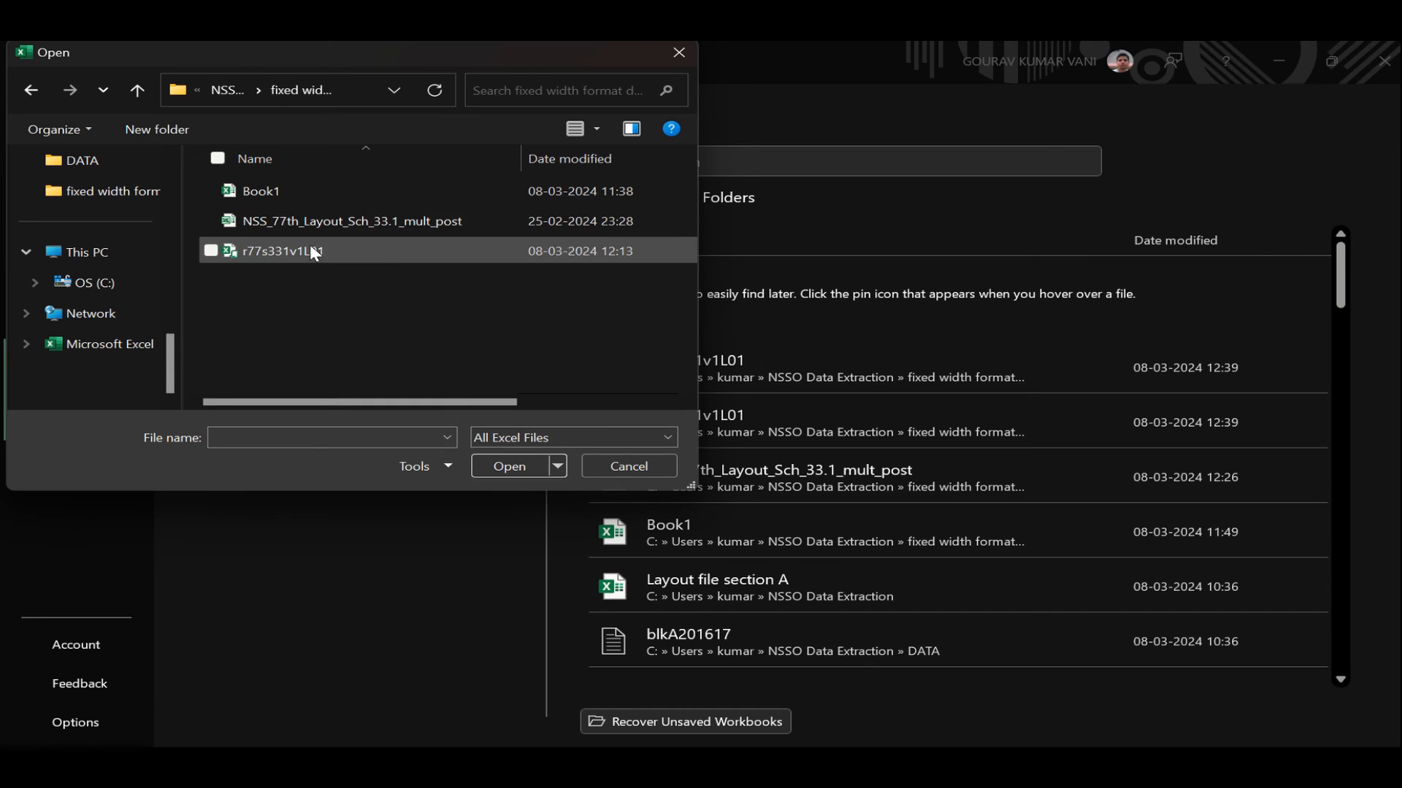
Step: List only text files, open r77s331v1L01, and import it as delimited data without any delimiter
left_click(581, 442)
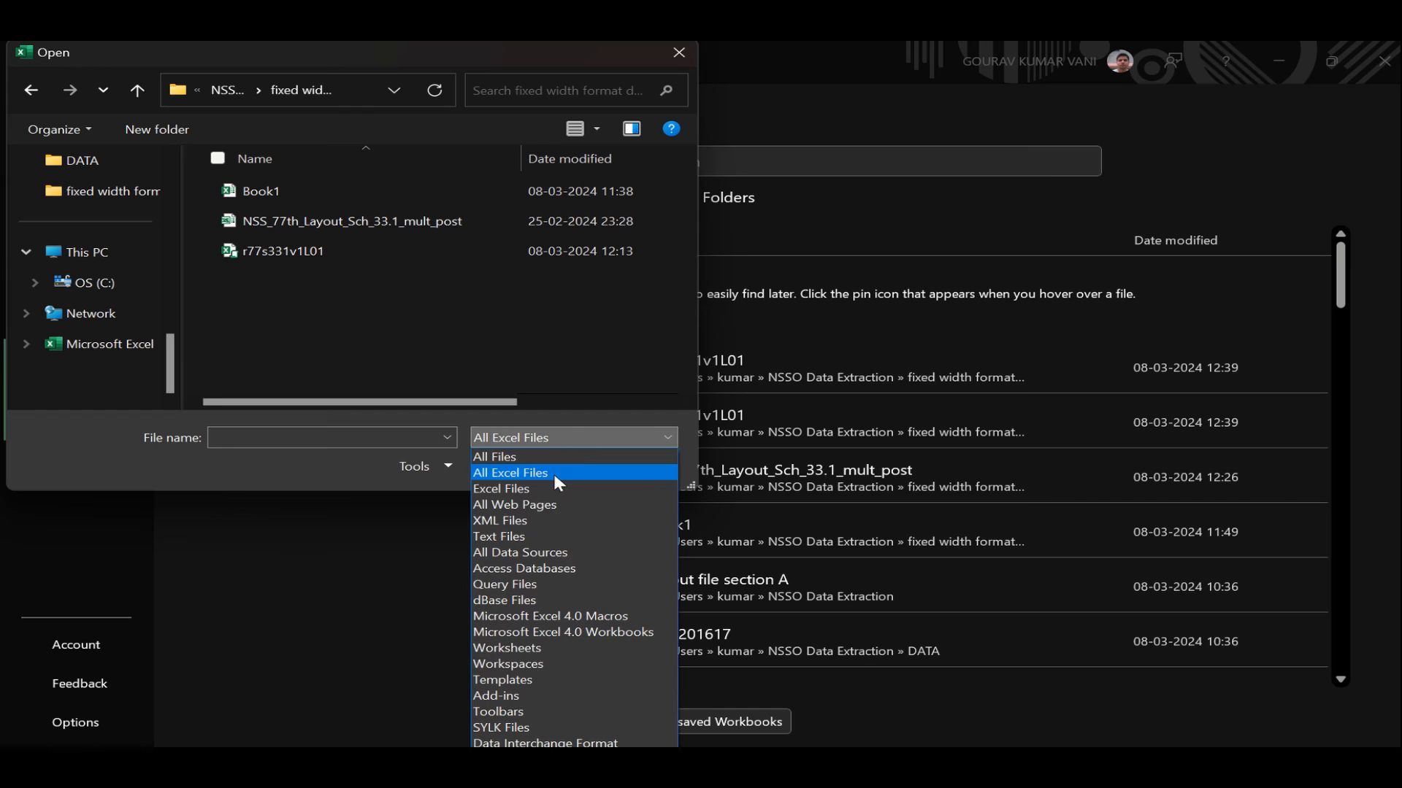
left_click(549, 532)
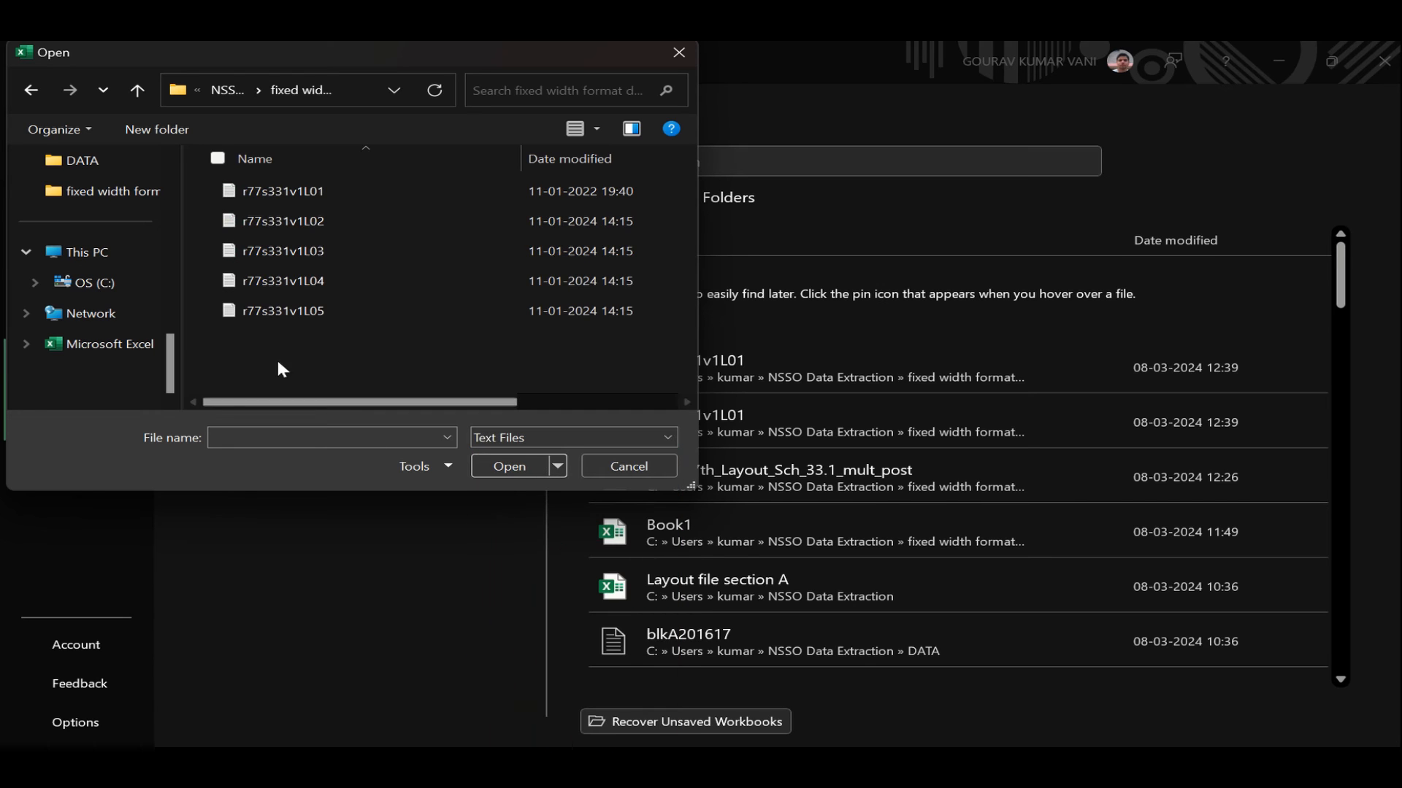
left_click(286, 188)
left_click(532, 470)
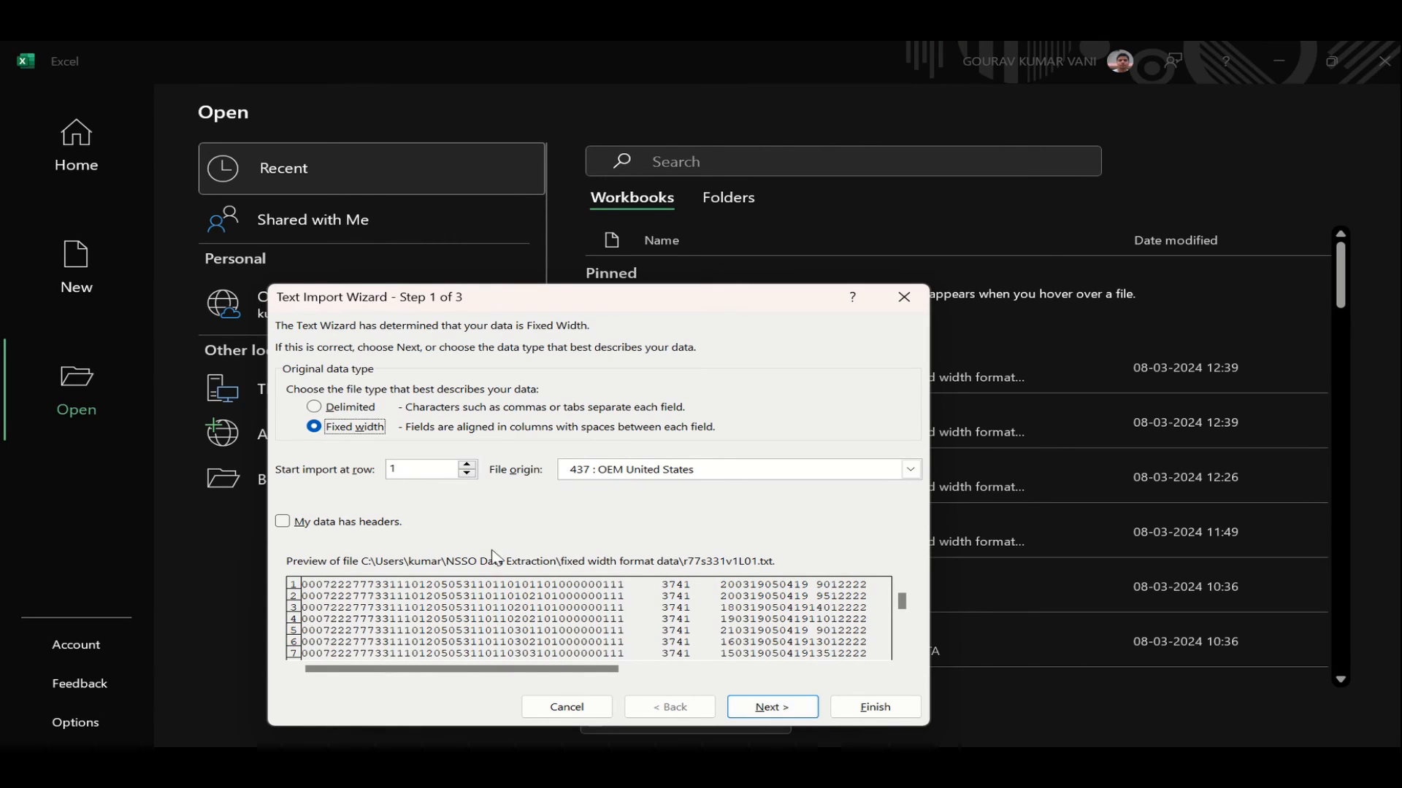
left_click(358, 409)
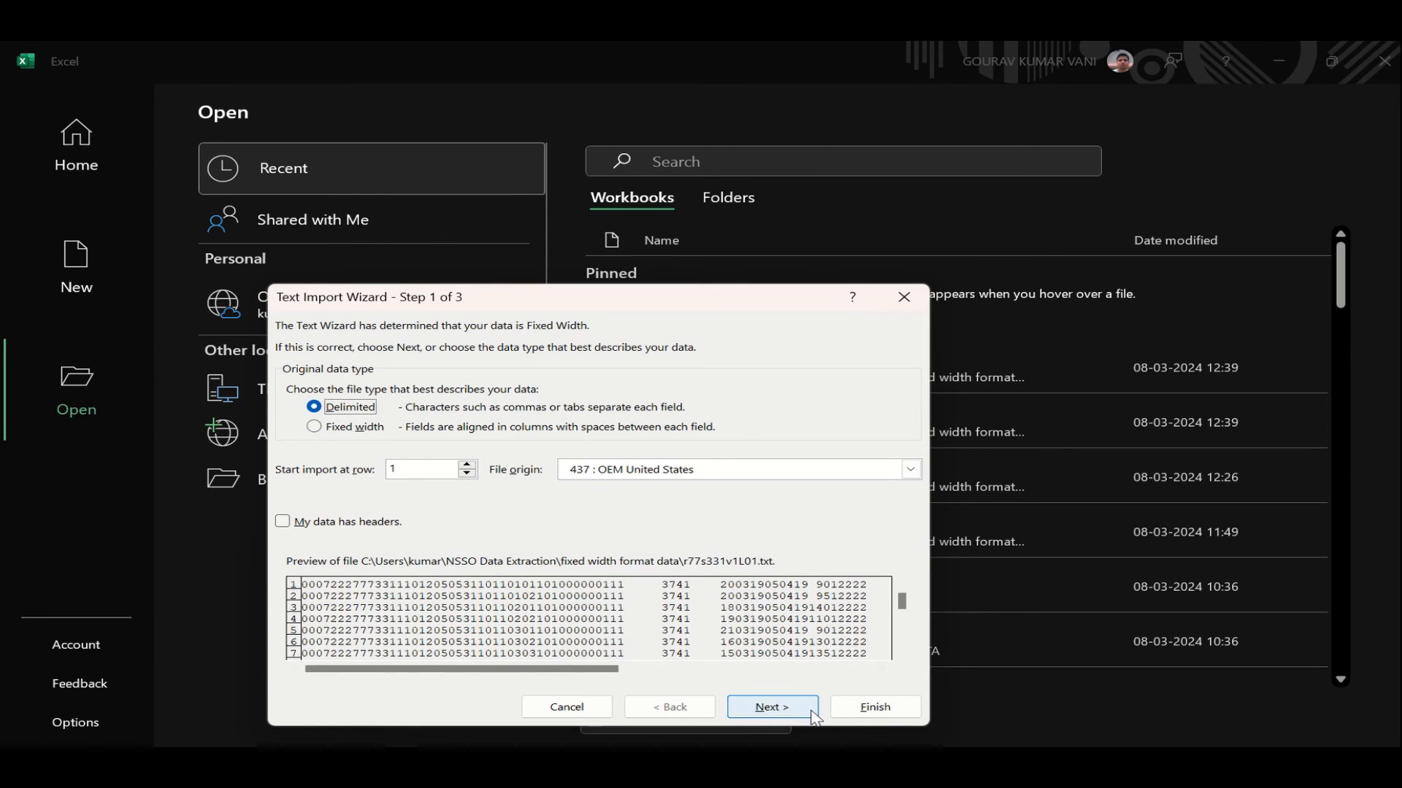
left_click(788, 709)
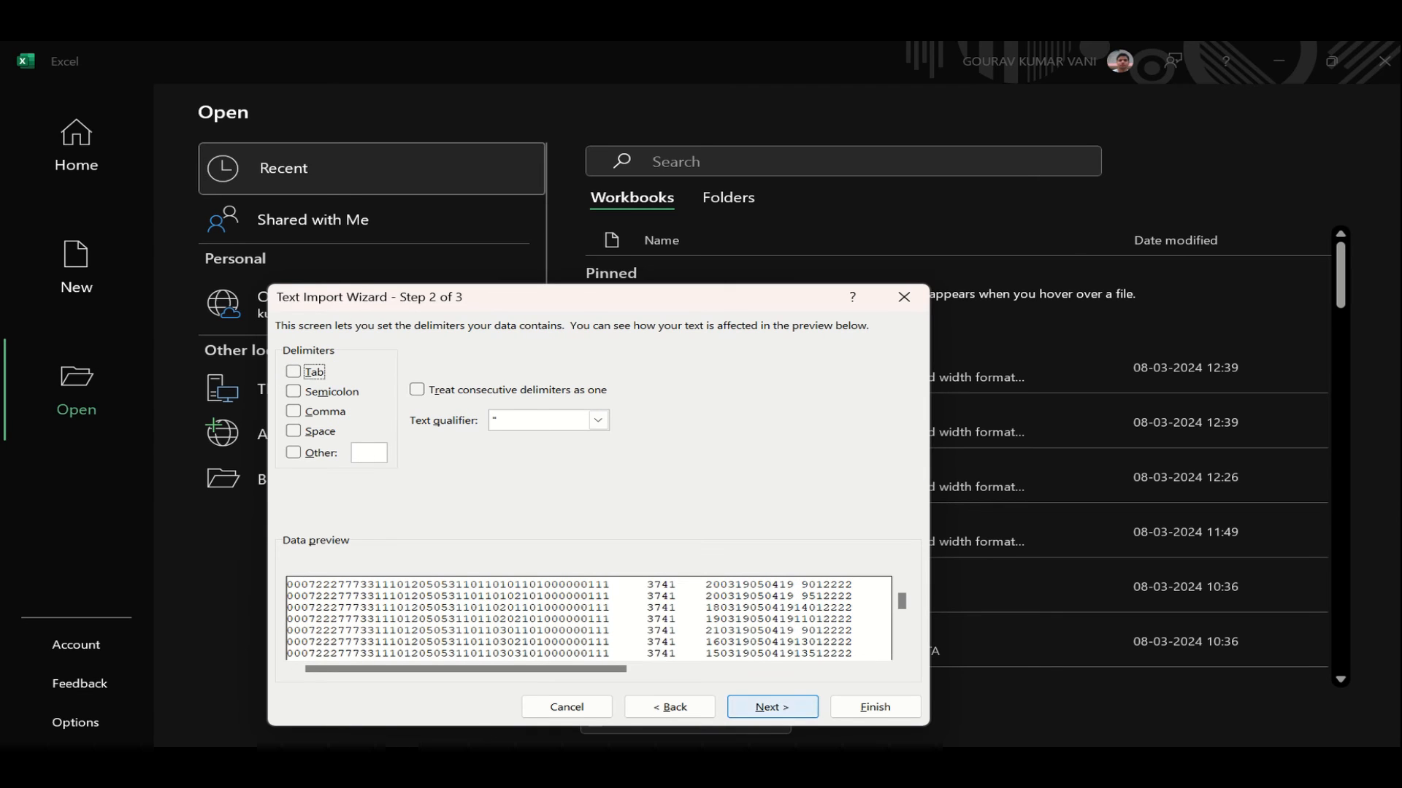
left_click(785, 706)
left_click(874, 708)
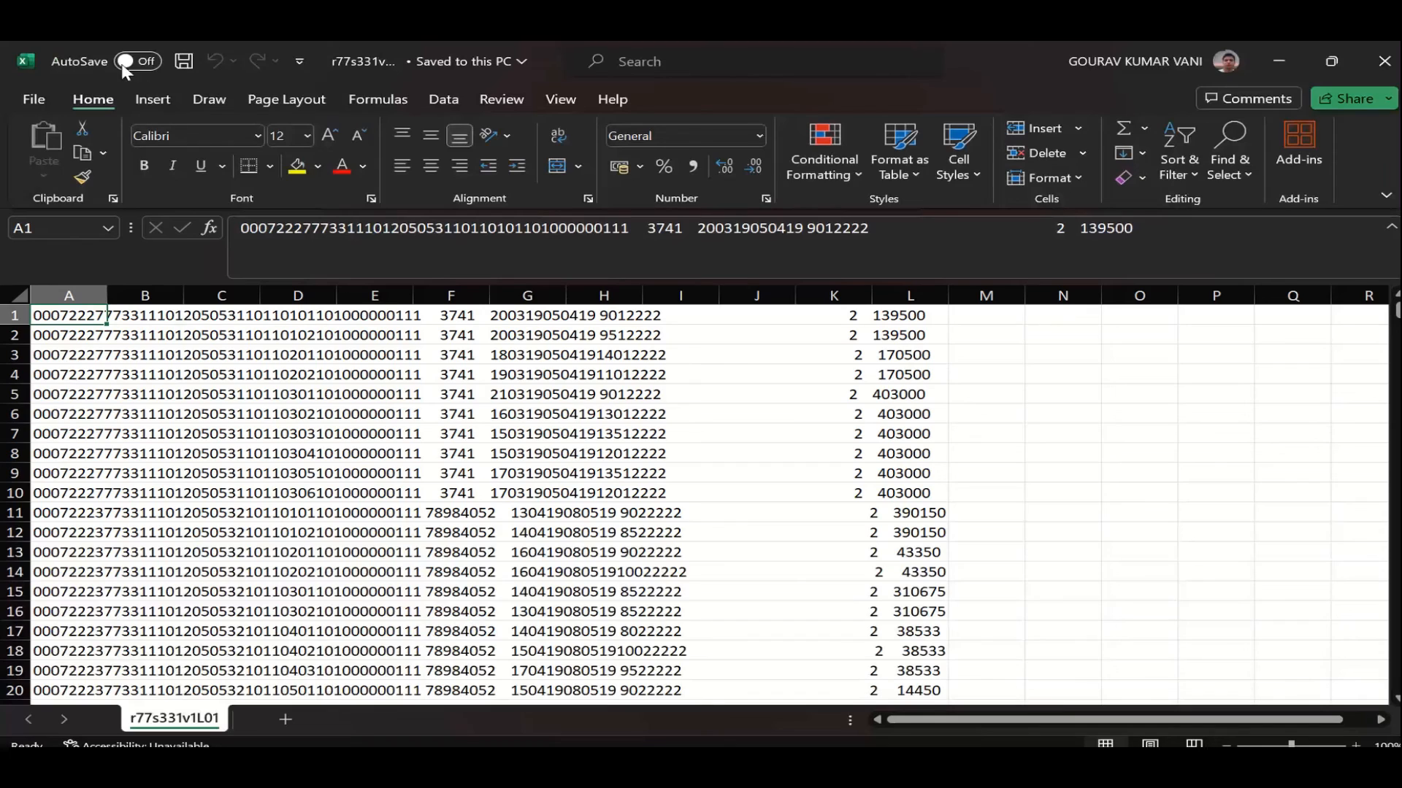
Step: Open the recent macro-enabled workbook r77s331v1L01.xlsm alongside the unsplit text data and switch back to the text data
left_click(33, 100)
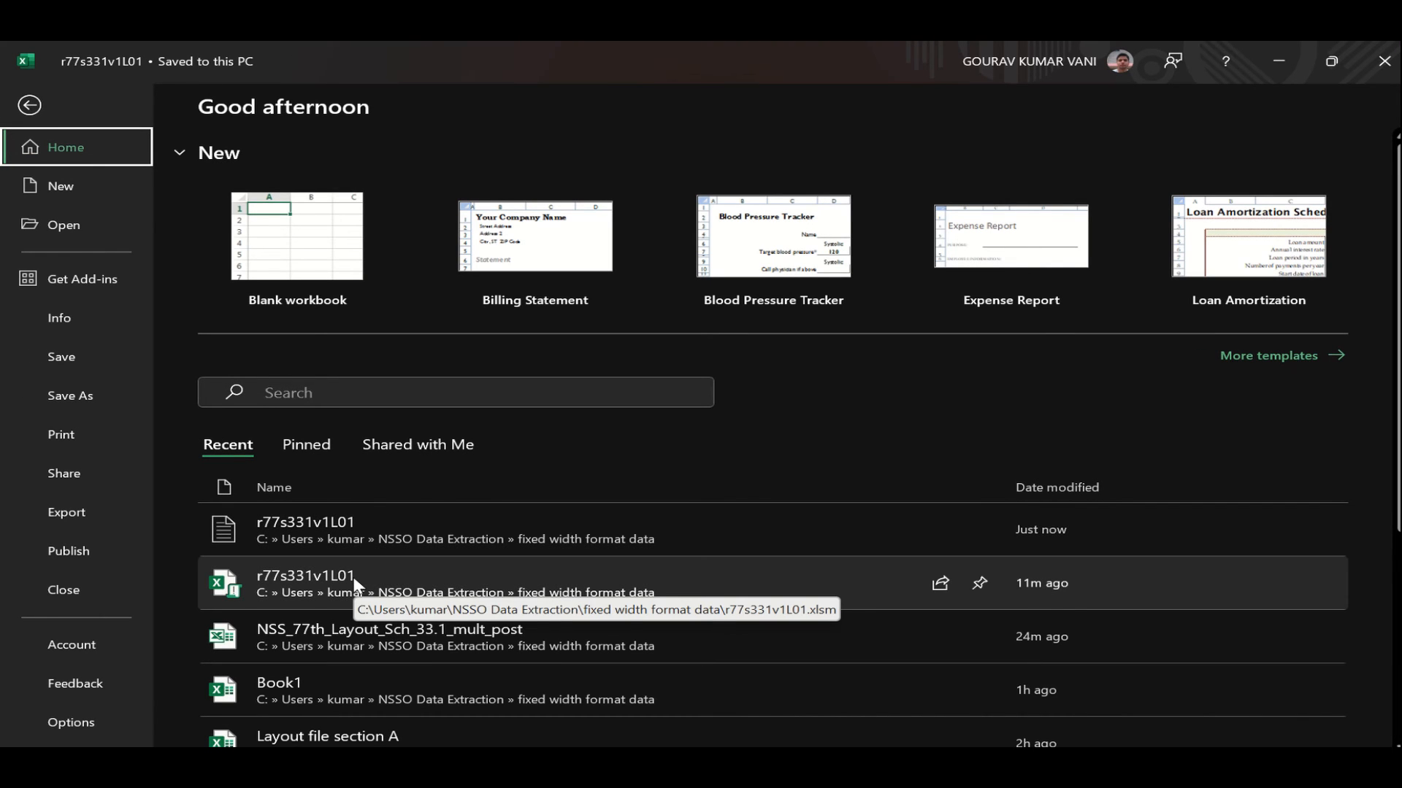
left_click(388, 593)
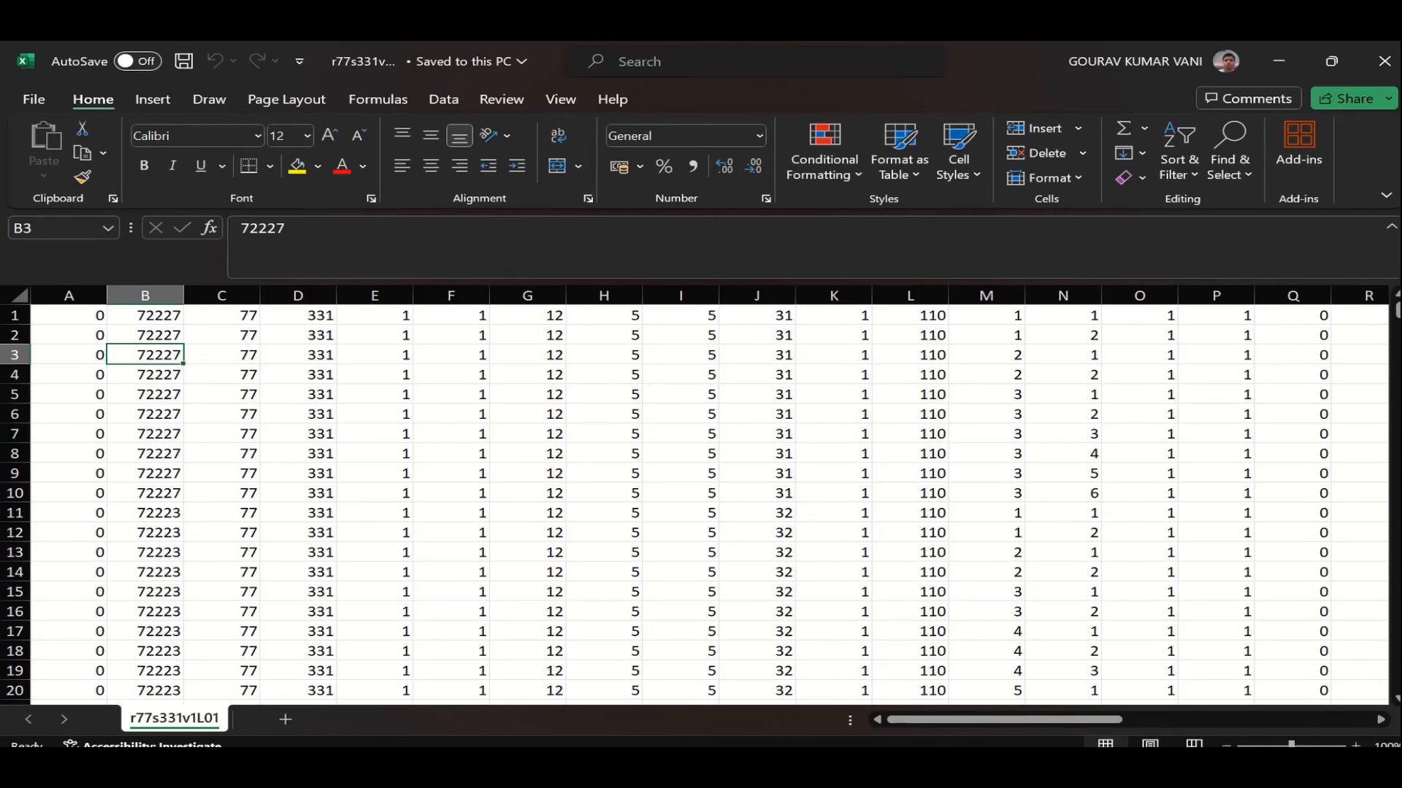
mouse_move(916, 765)
left_click(774, 697)
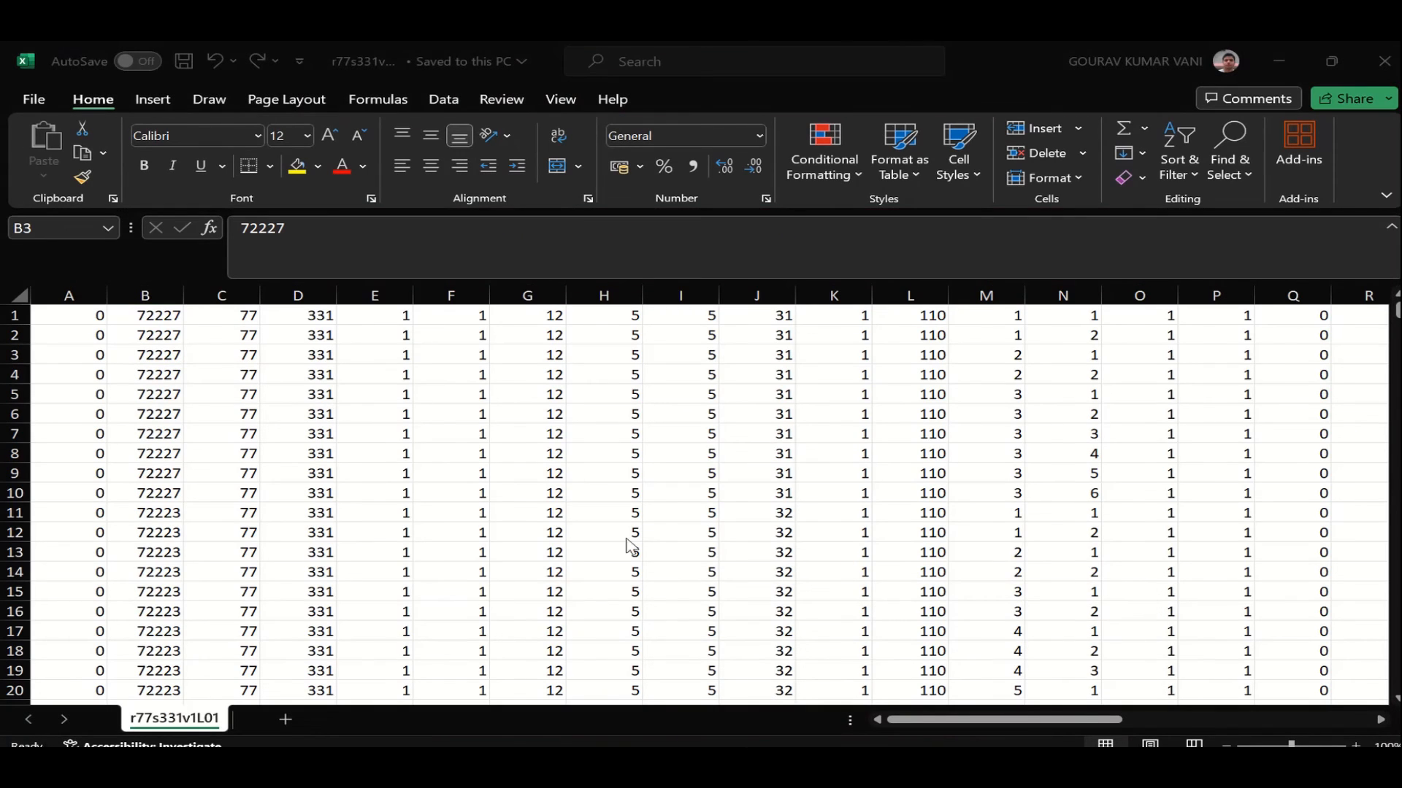
left_click(945, 689)
left_click(971, 692)
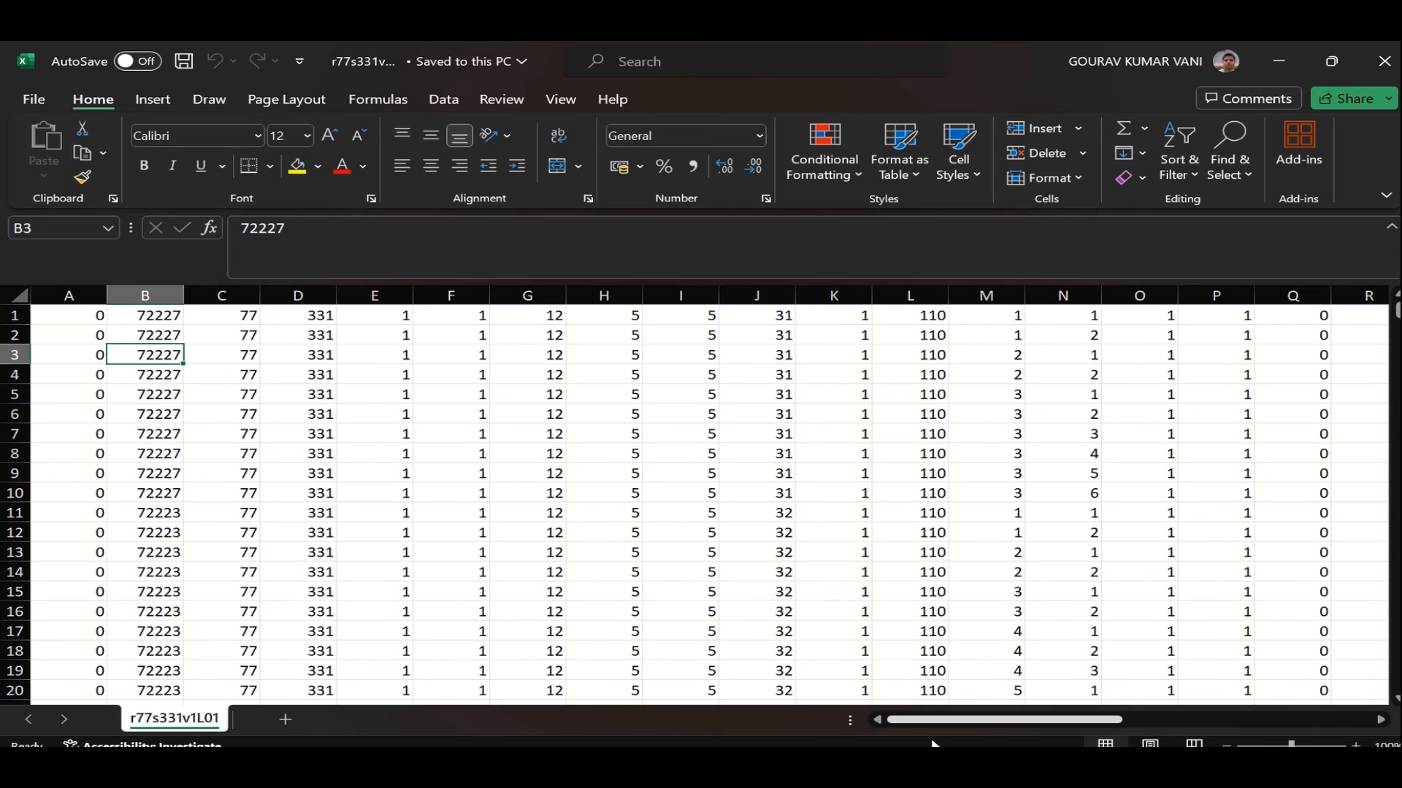
left_click(789, 679)
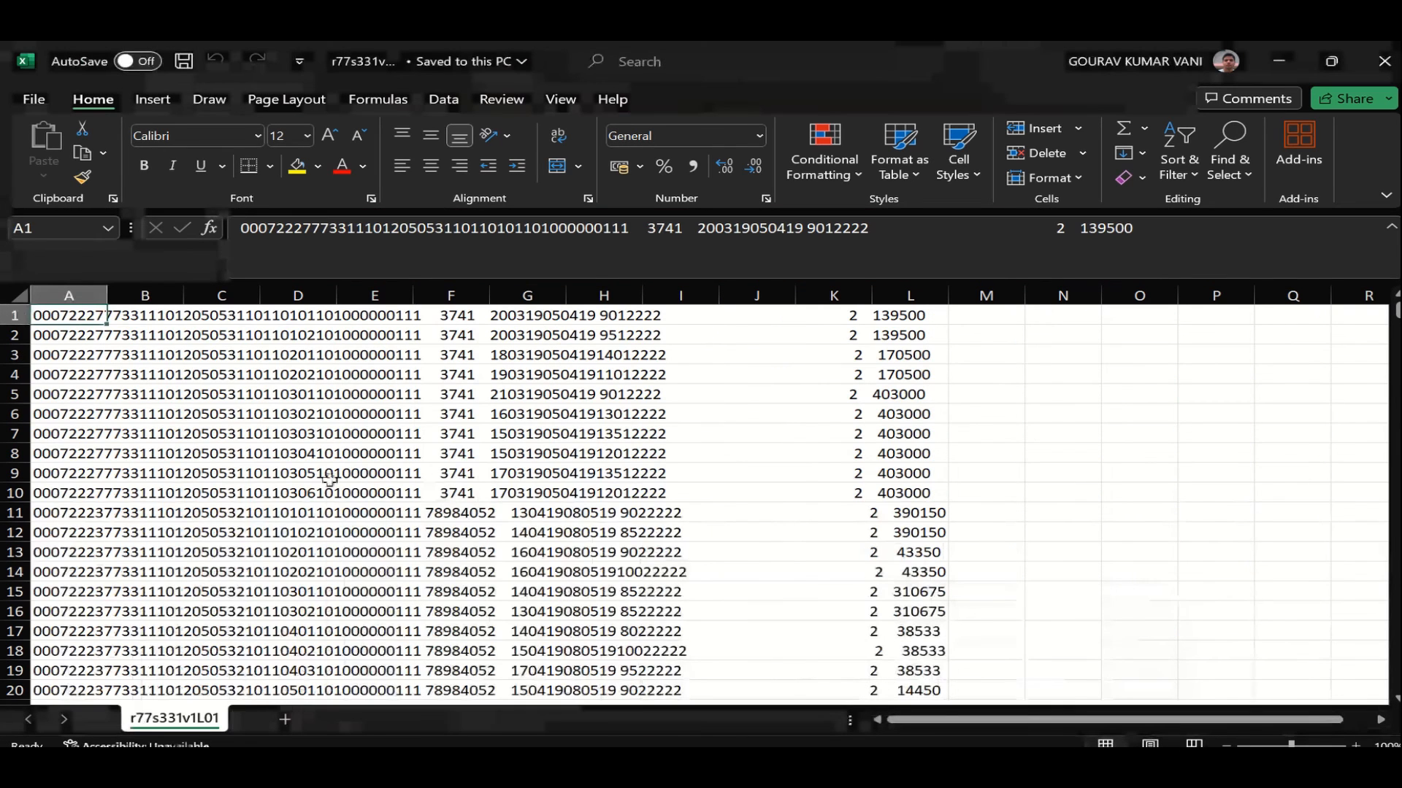
Step: Run Macro1 from r77s331v1L01.xlsm on the imported text data to split it into columns
left_click(566, 96)
left_click(1311, 168)
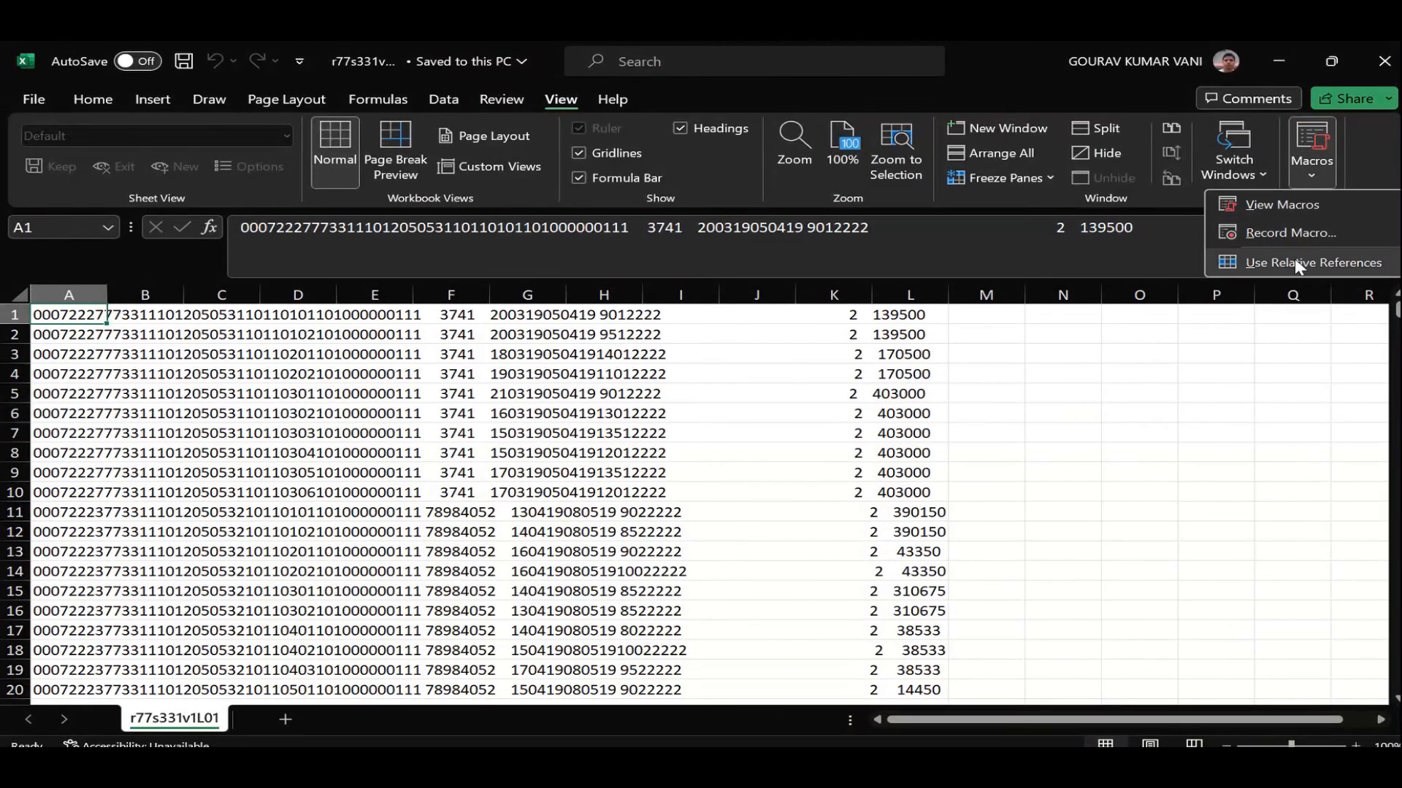
left_click(1293, 208)
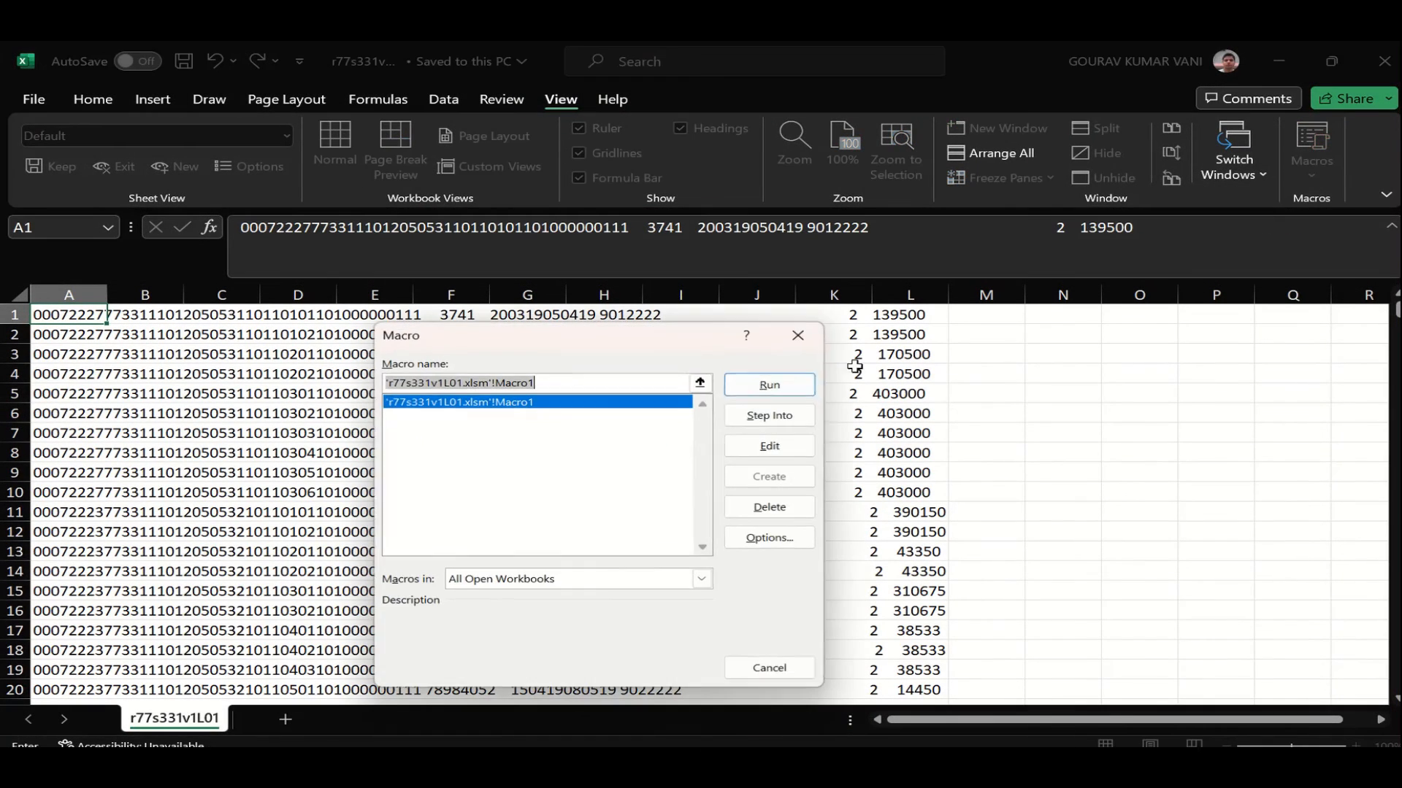
left_click(540, 406)
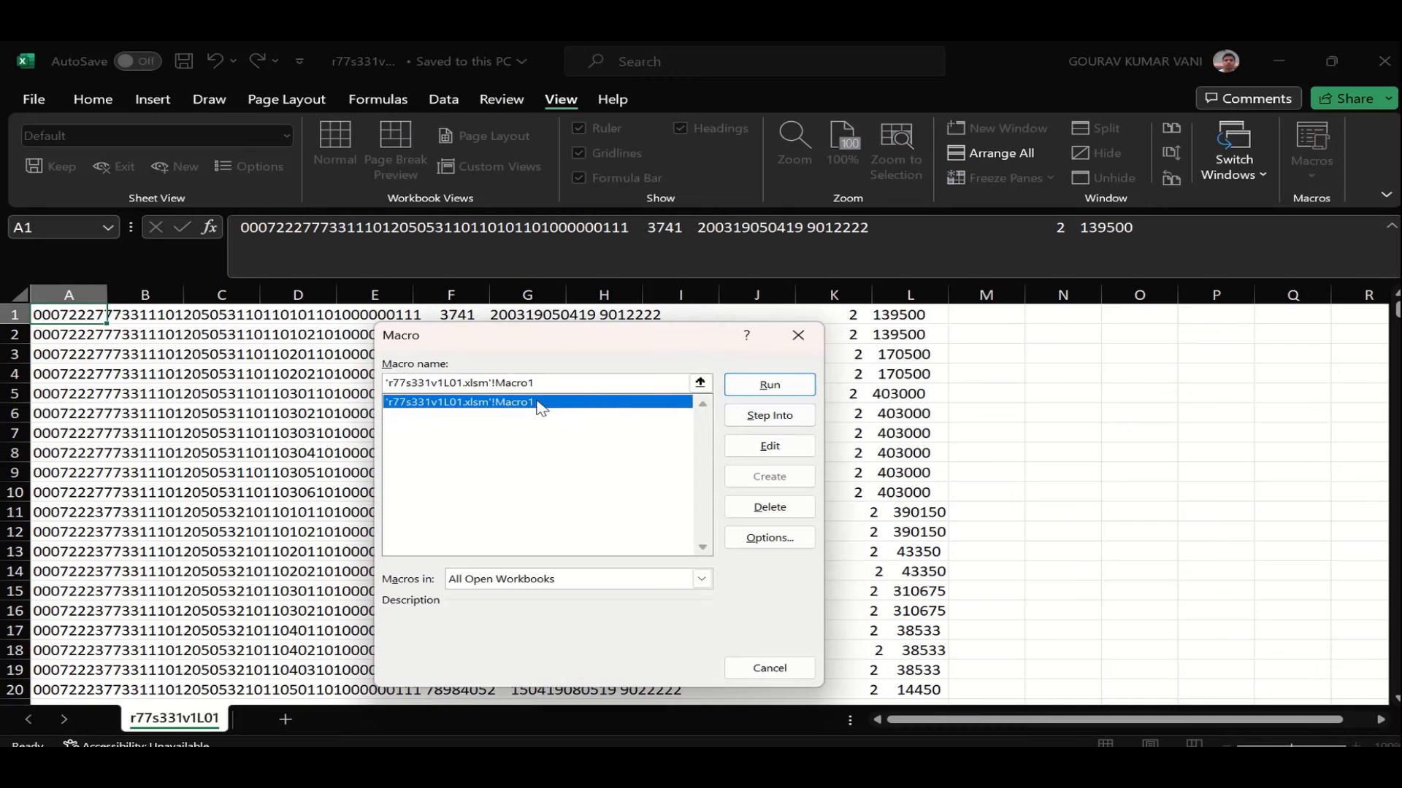
left_click(768, 386)
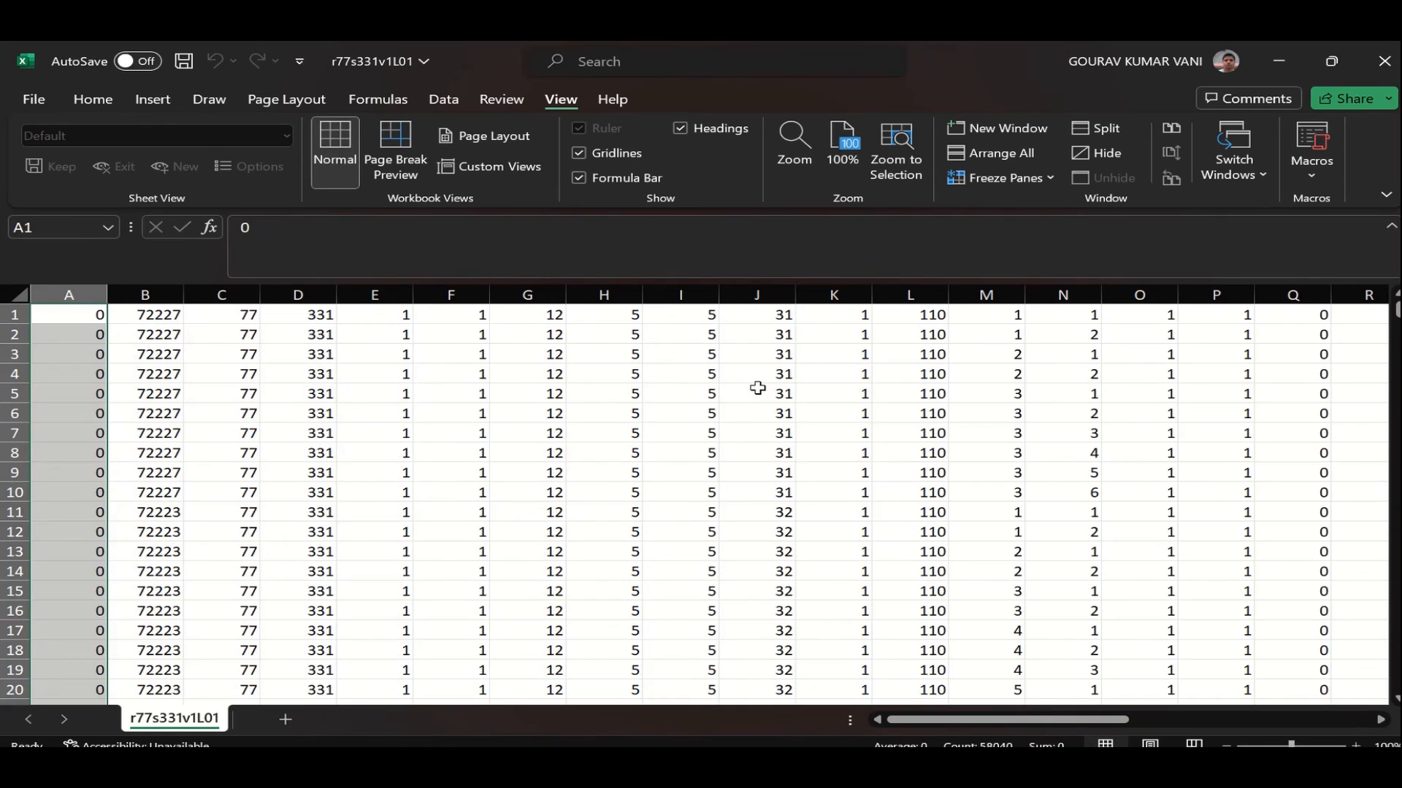
left_click(338, 354)
mouse_move(568, 41)
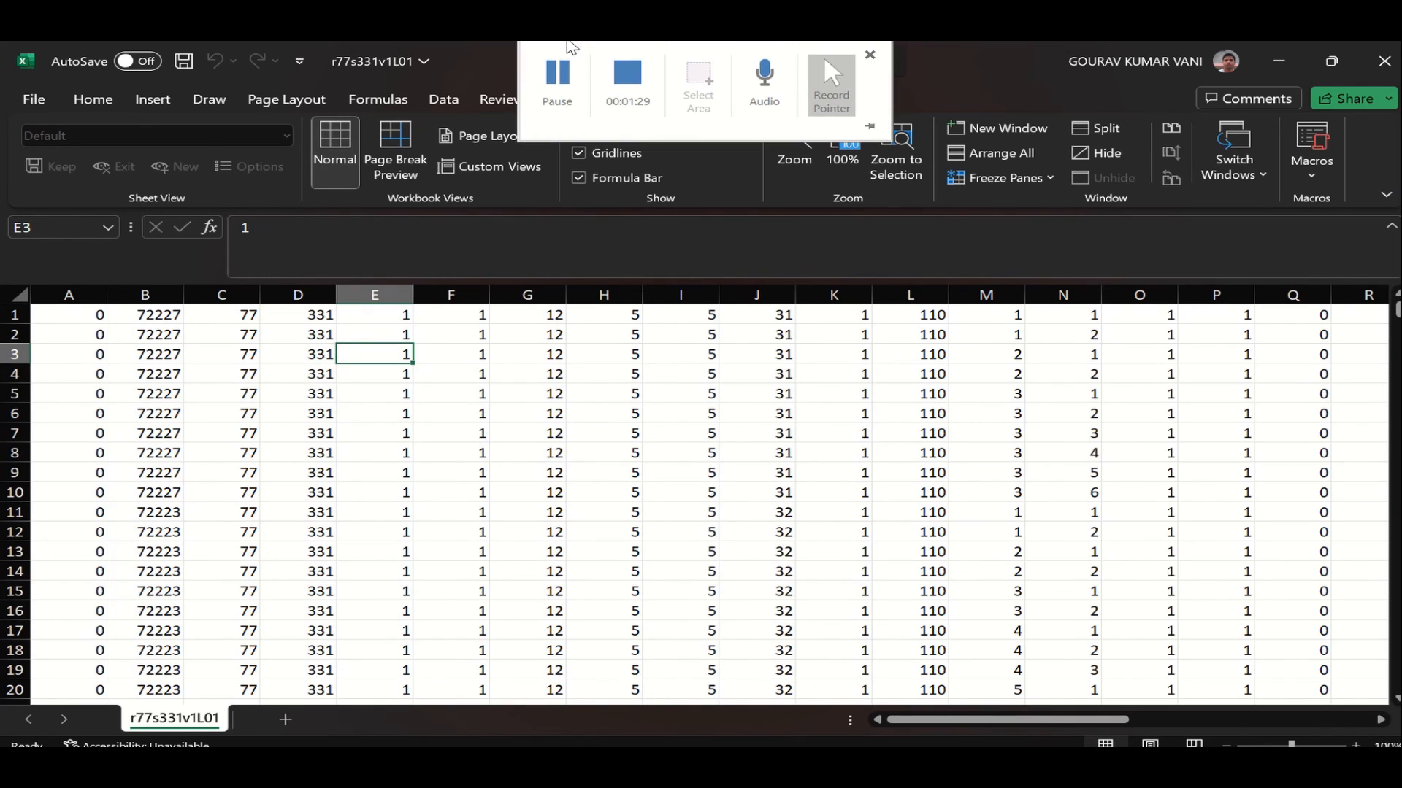
left_click(84, 336)
left_click(82, 312)
Step: Open the NSS_77th_Layout_Sch_33.1_mult_post workbook from the fixed width format data folder at the start of the Level 01 item list
left_click(483, 765)
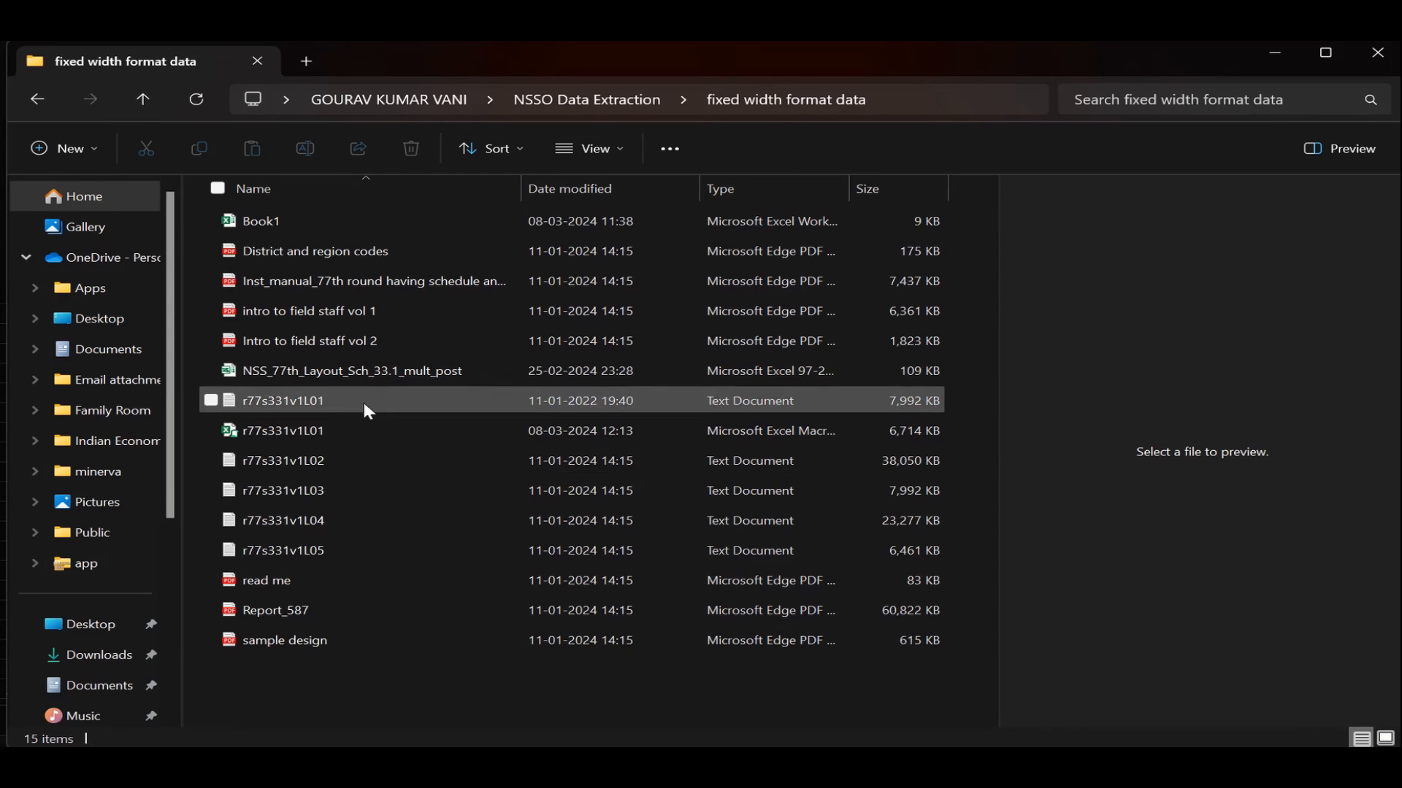
left_click(357, 377)
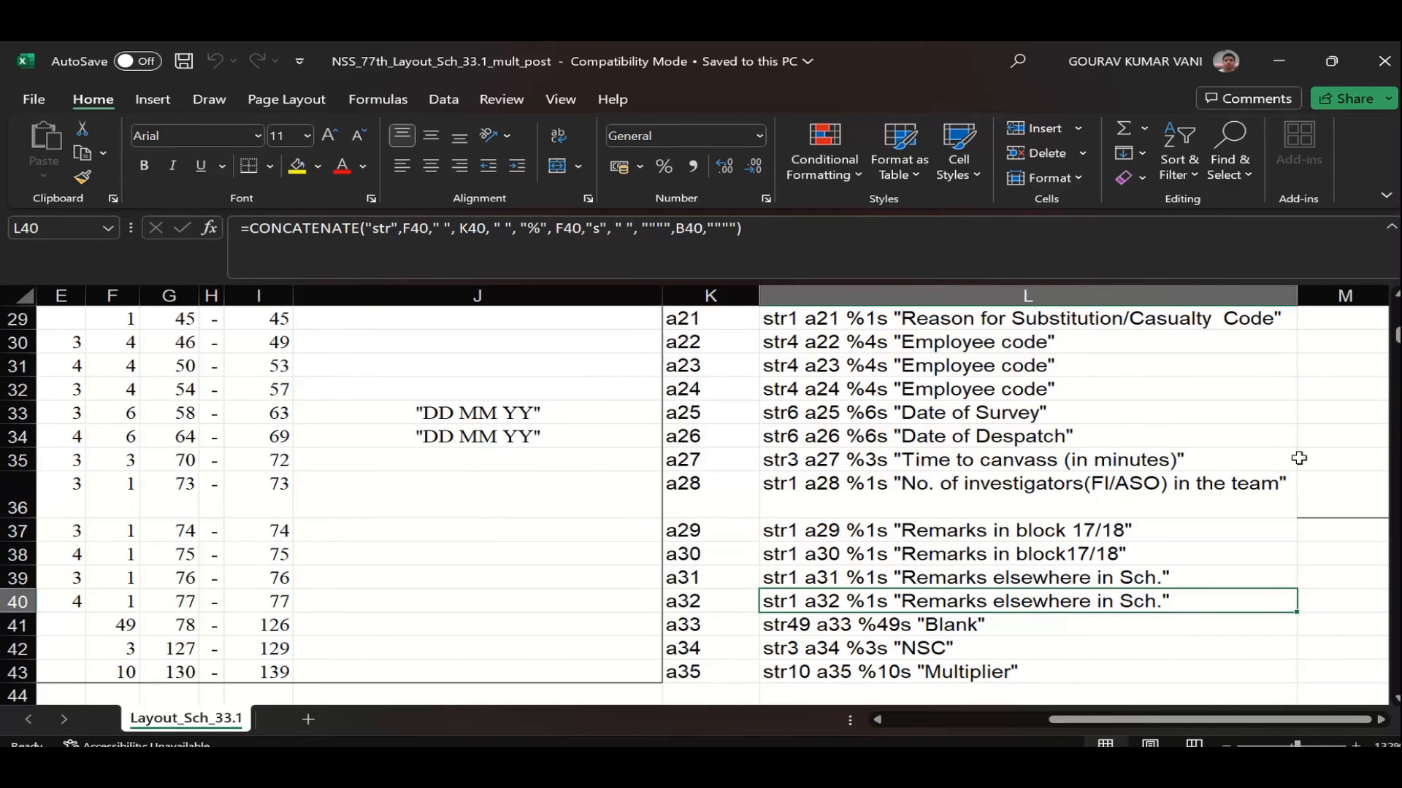
left_click_drag(1395, 337, 1393, 300)
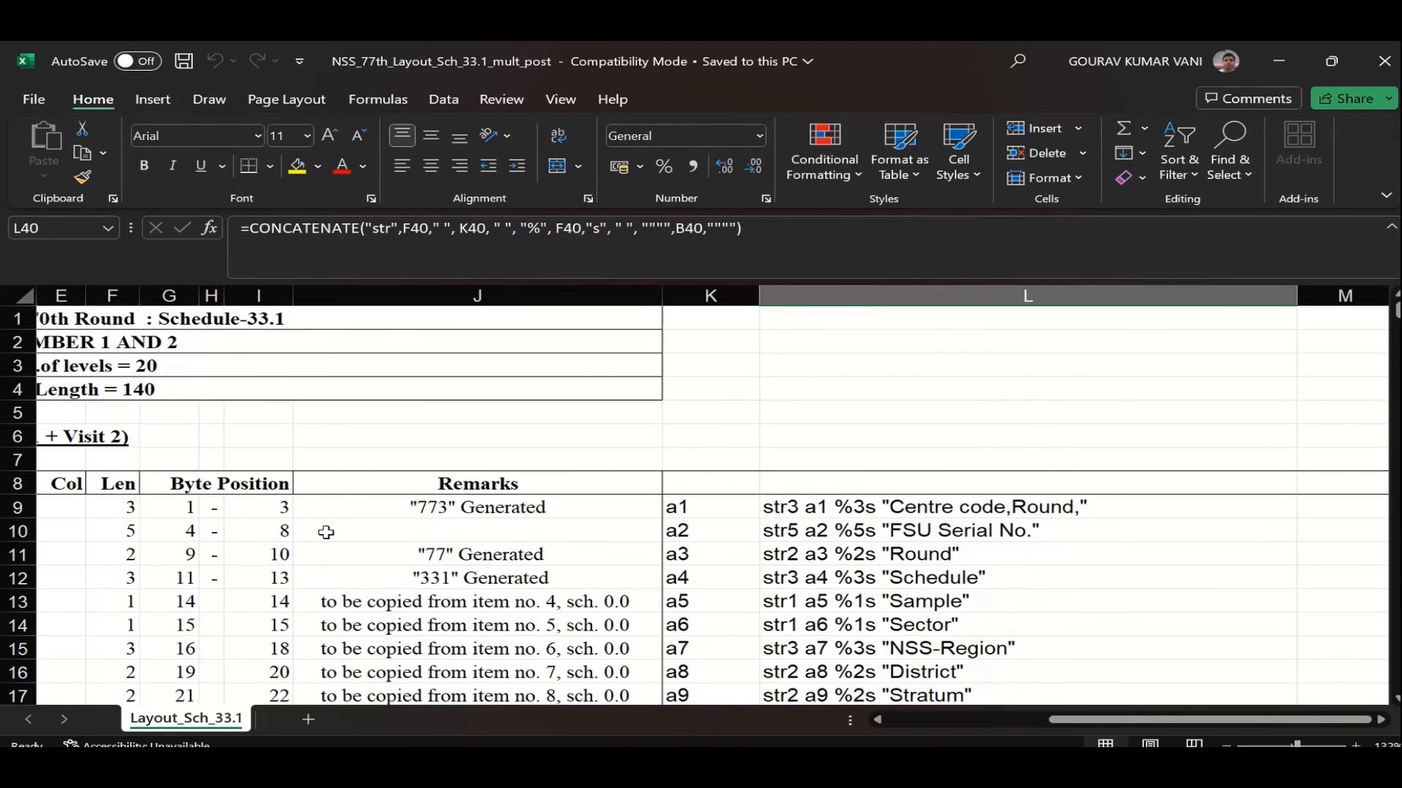
left_click_drag(1063, 727, 899, 724)
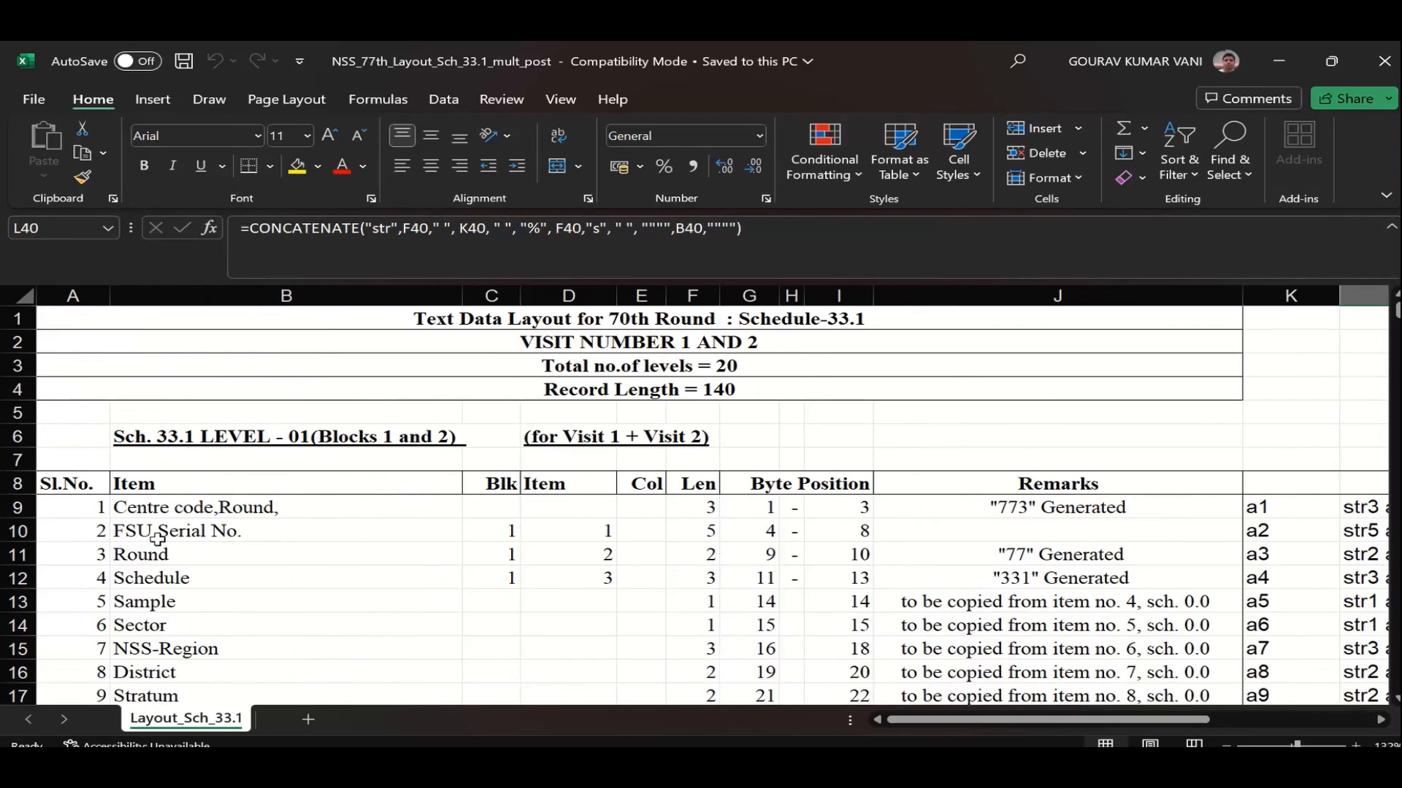
Step: Switch from the layout to the split r77s331v1L01 data and insert a blank row above its first record
left_click_drag(176, 503, 195, 649)
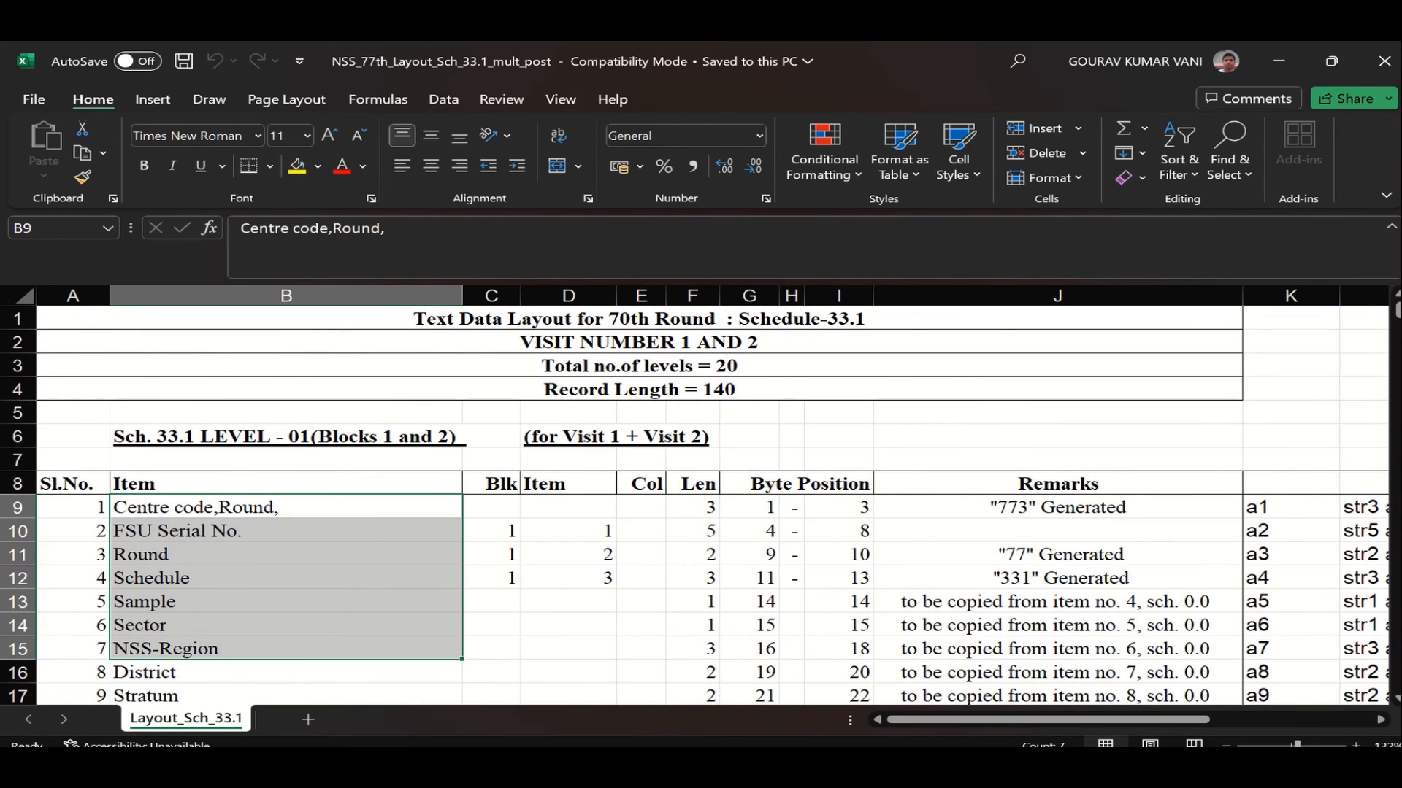
mouse_move(827, 692)
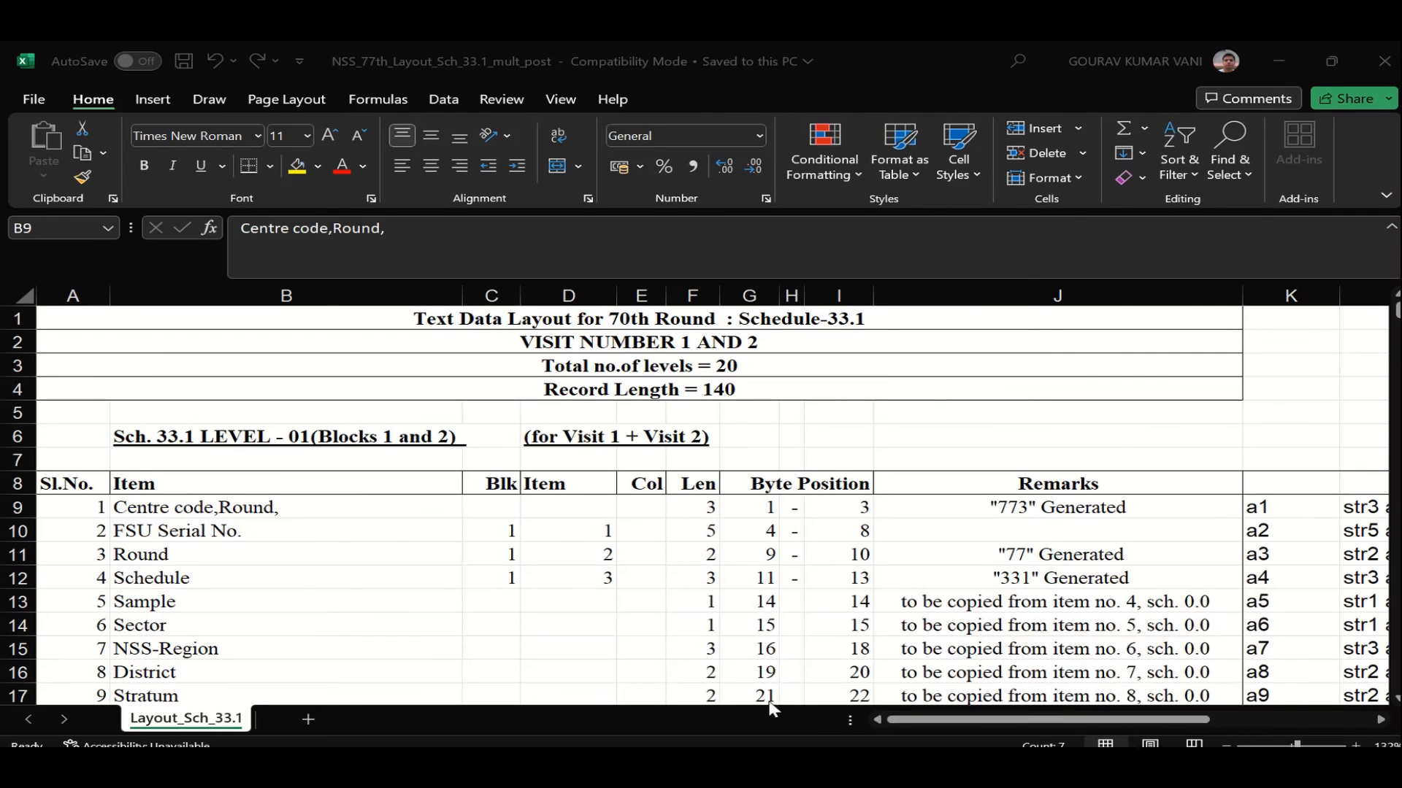
mouse_move(788, 737)
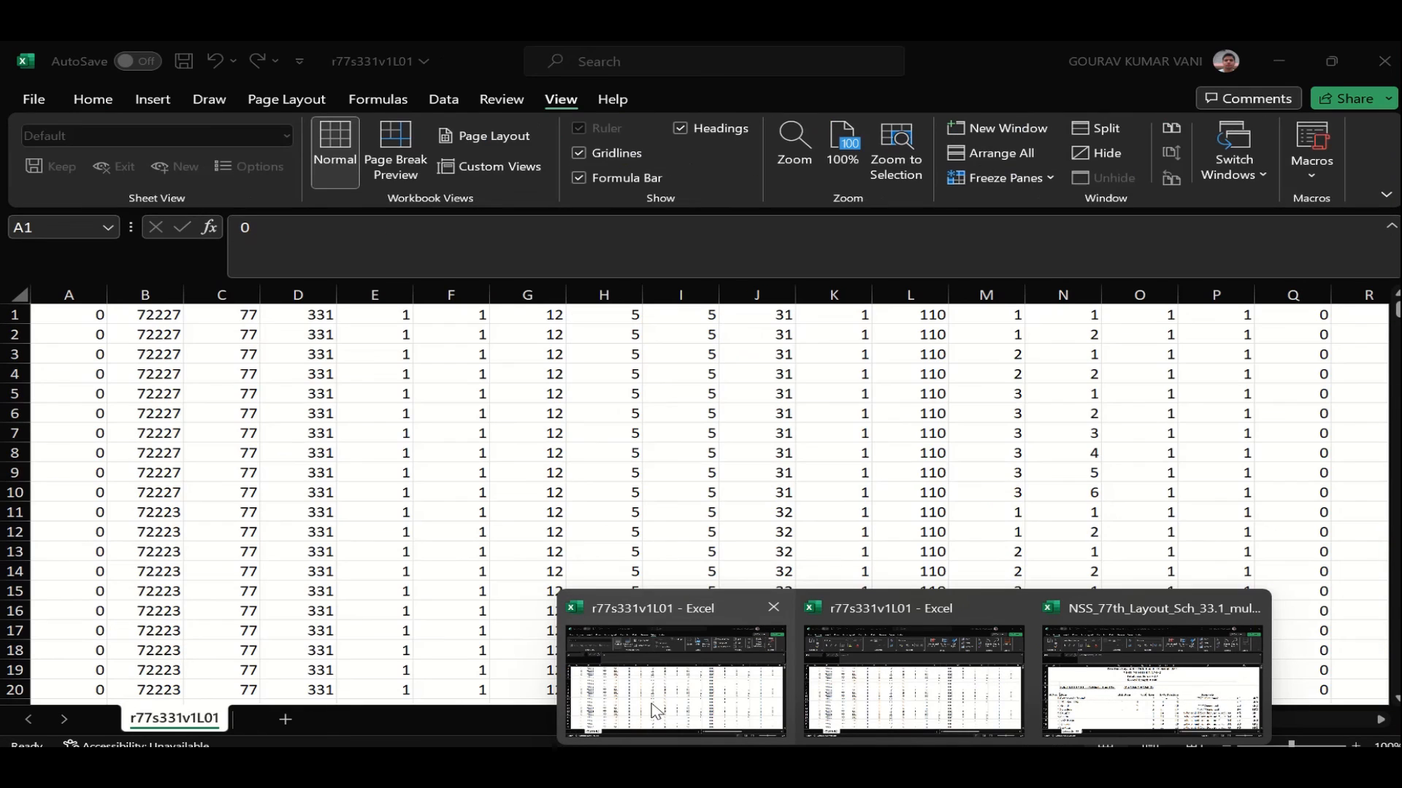
left_click(655, 712)
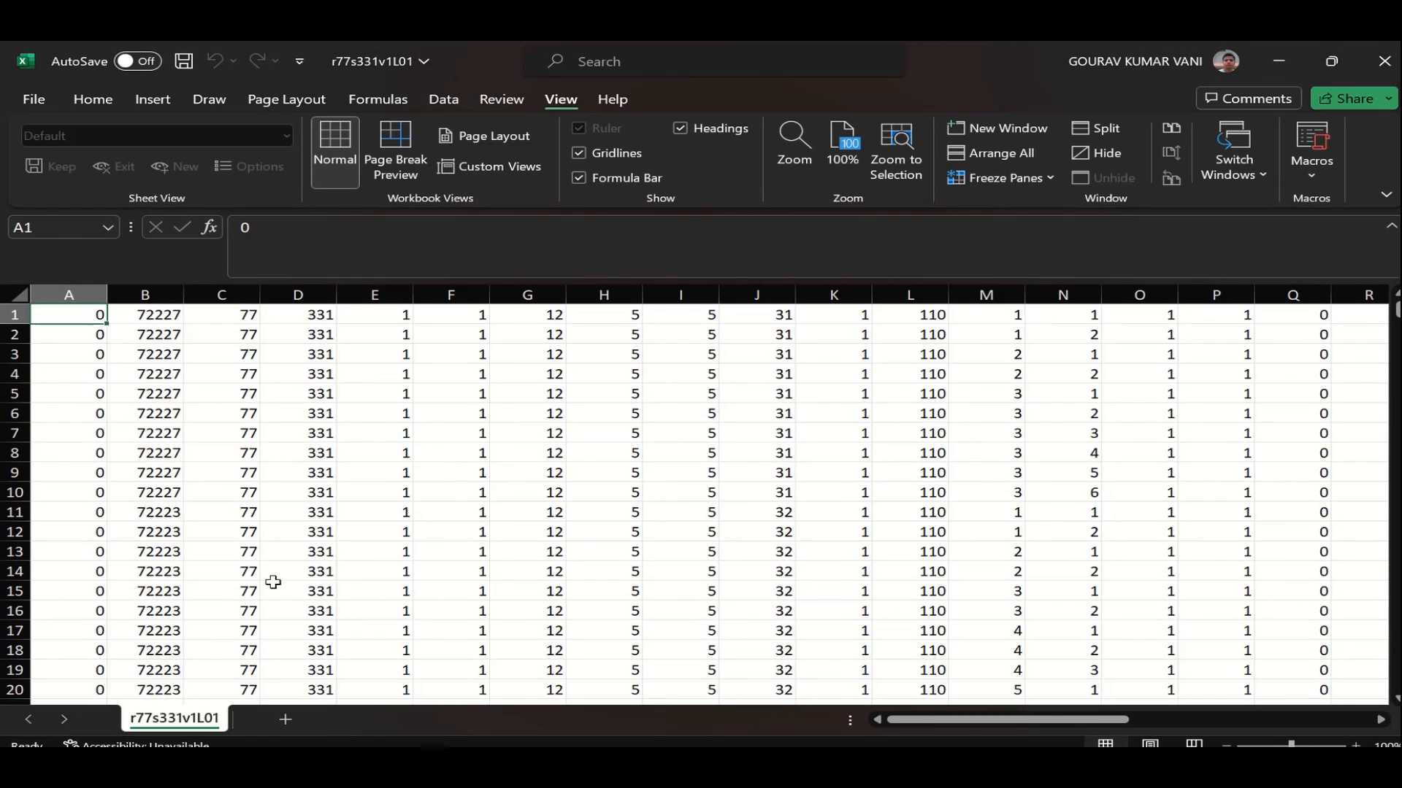
left_click(11, 315)
right_click(11, 316)
key("Escape")
left_click(160, 495)
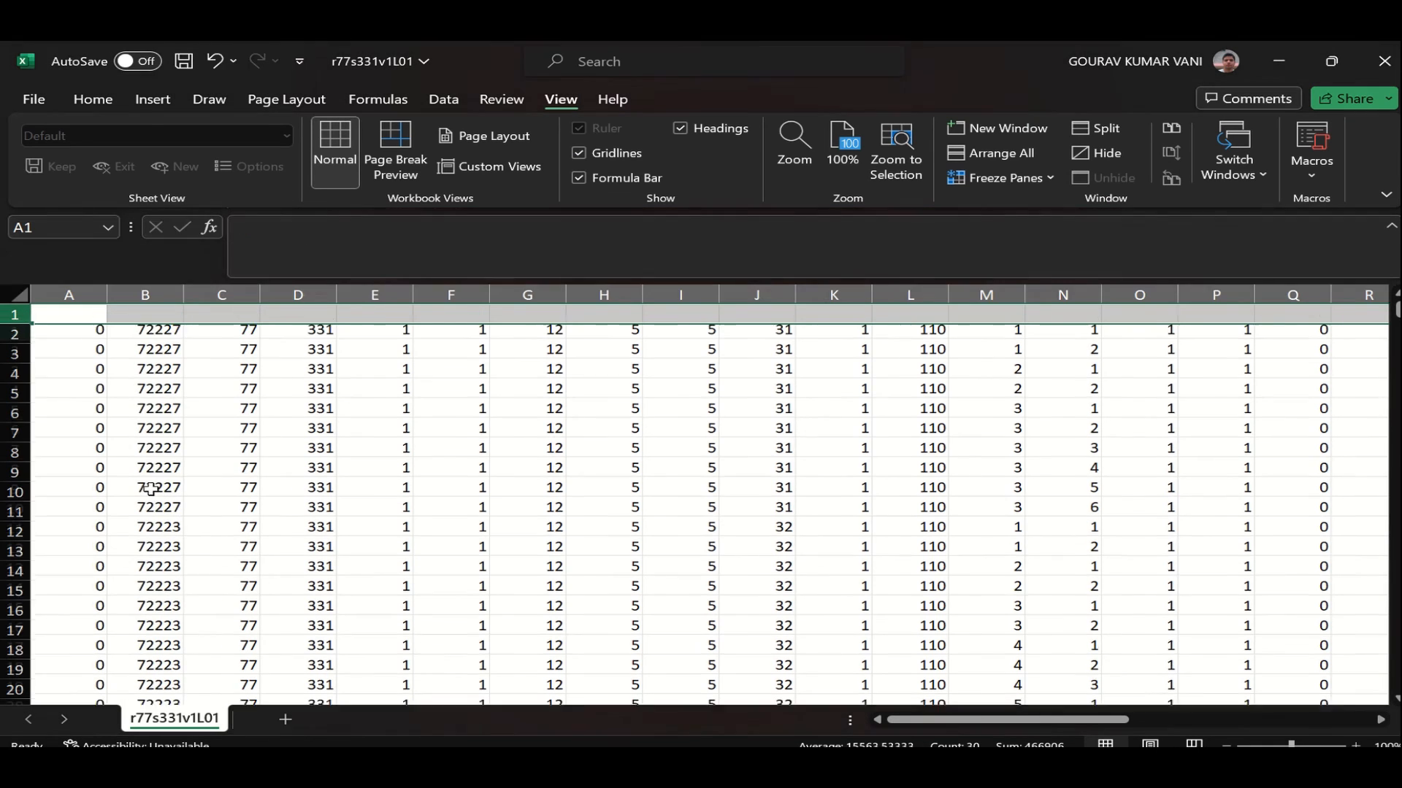
left_click(87, 314)
Step: Copy the Level 01 item names from B9:B43 of the layout workbook and paste them transposed into row 1 of the split data
mouse_move(914, 763)
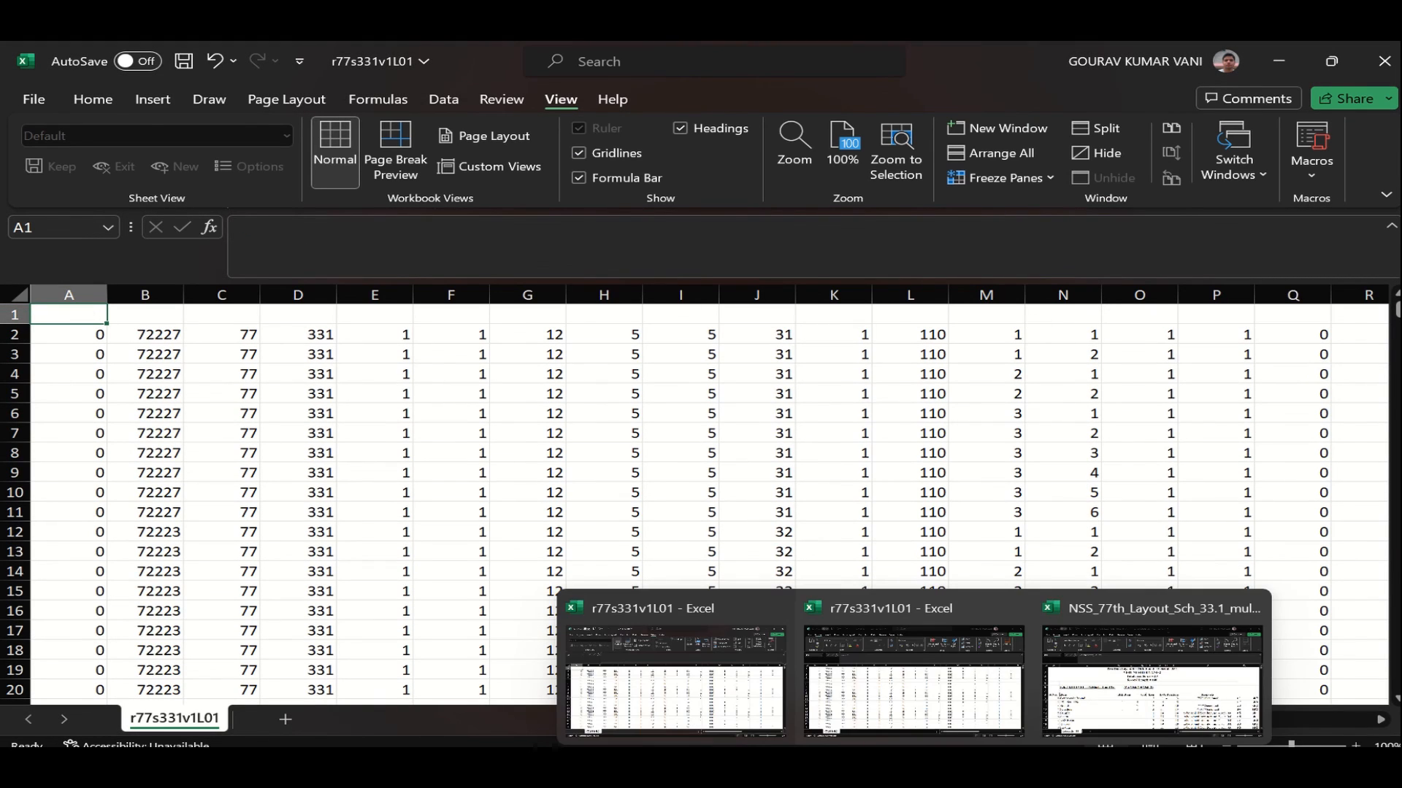
left_click(1152, 682)
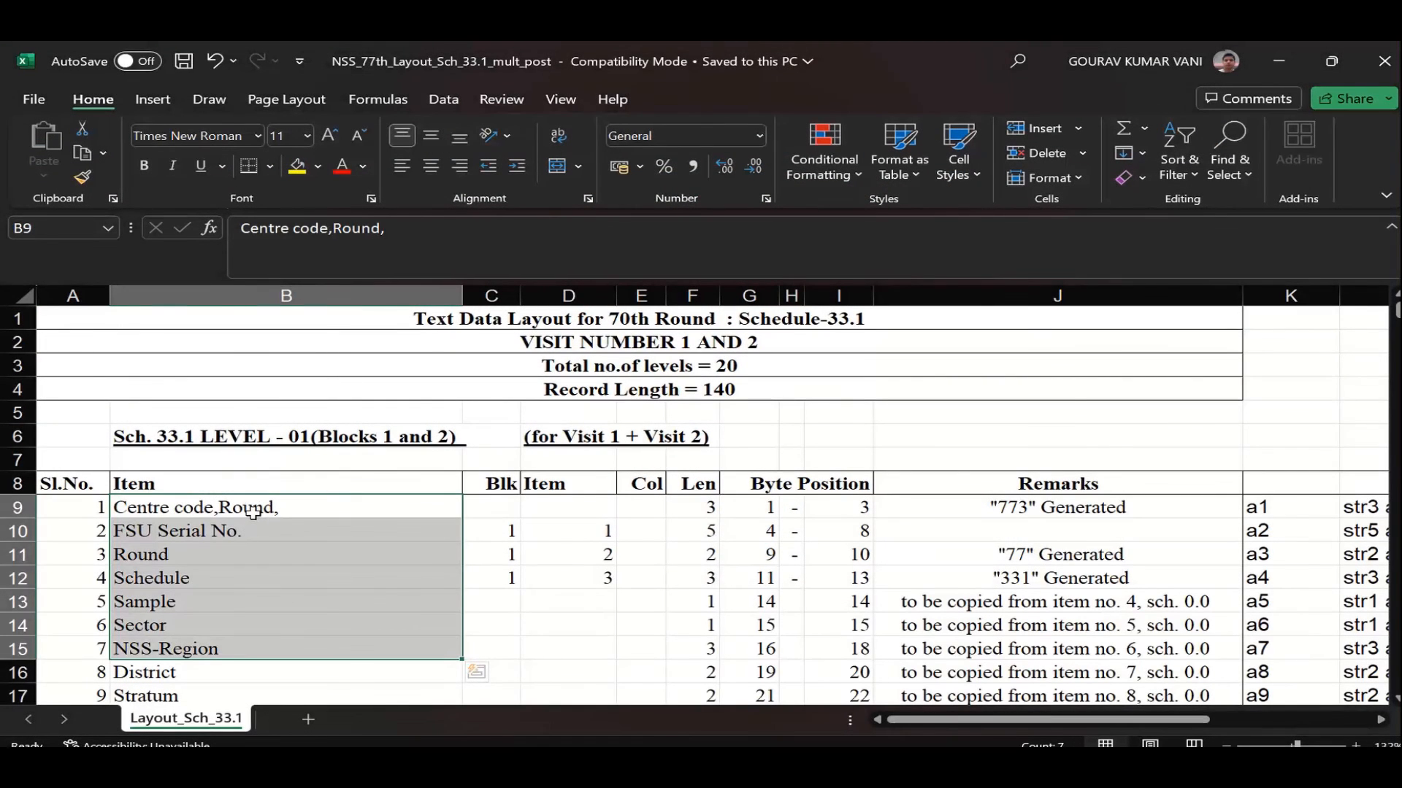
key("ctrl+shift+Down")
key("ctrl+c")
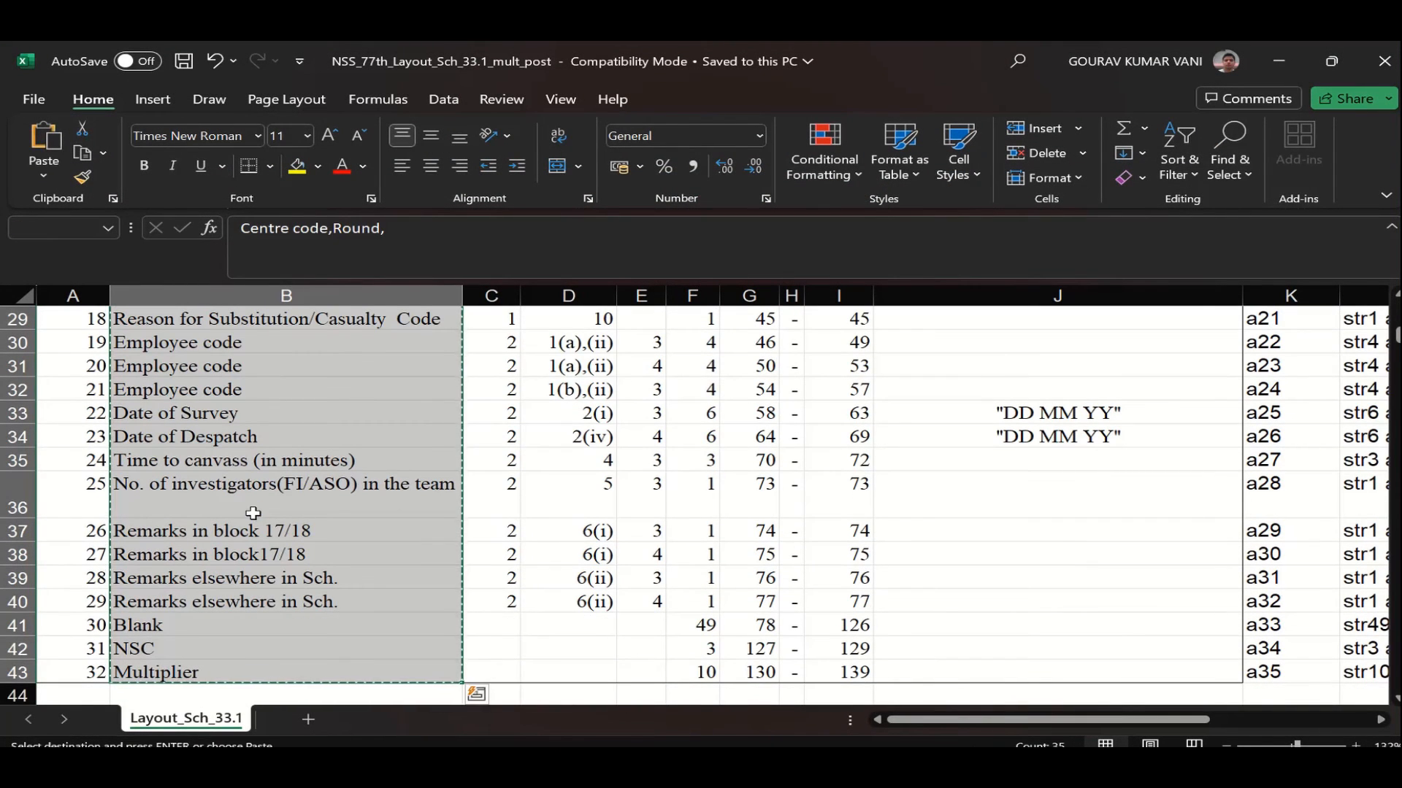
mouse_move(912, 774)
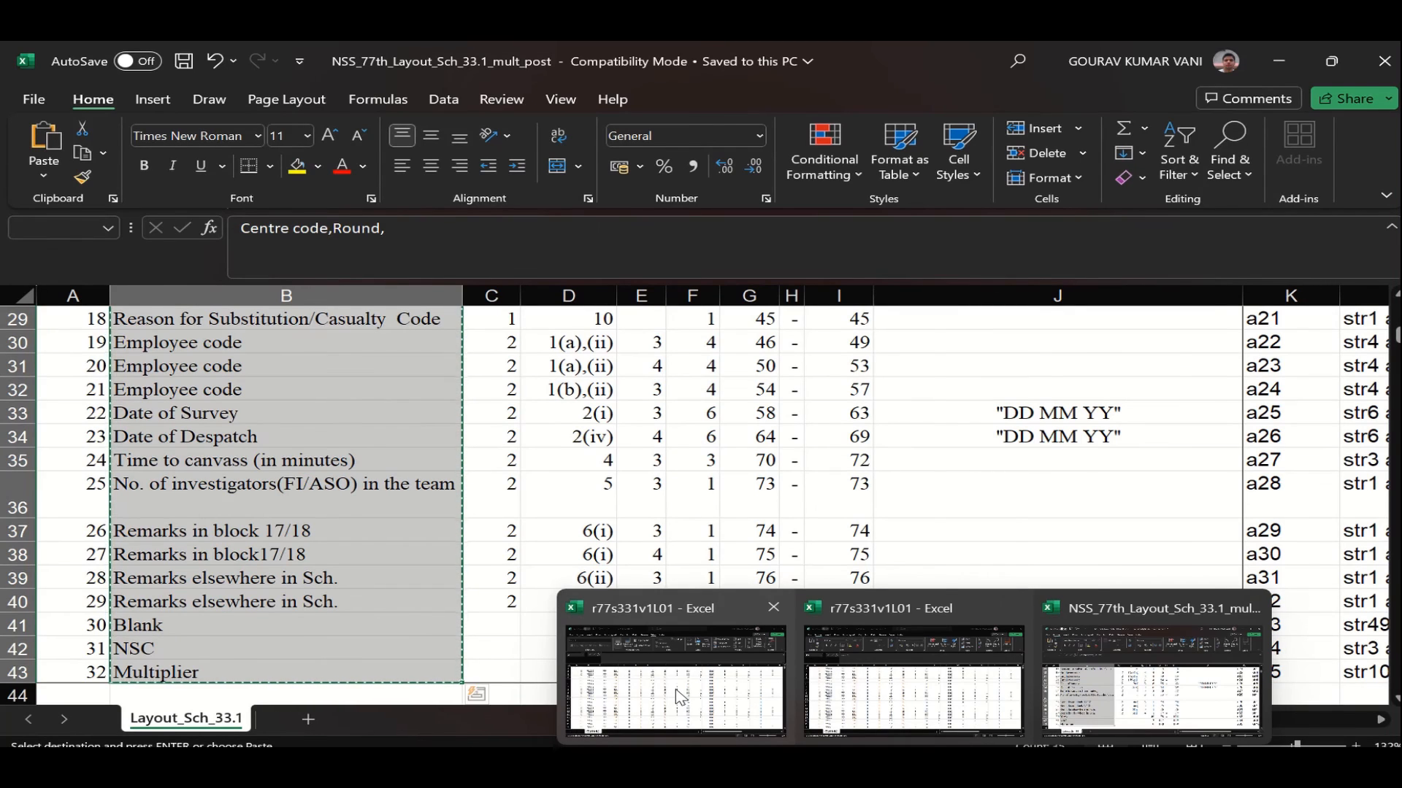
left_click(675, 679)
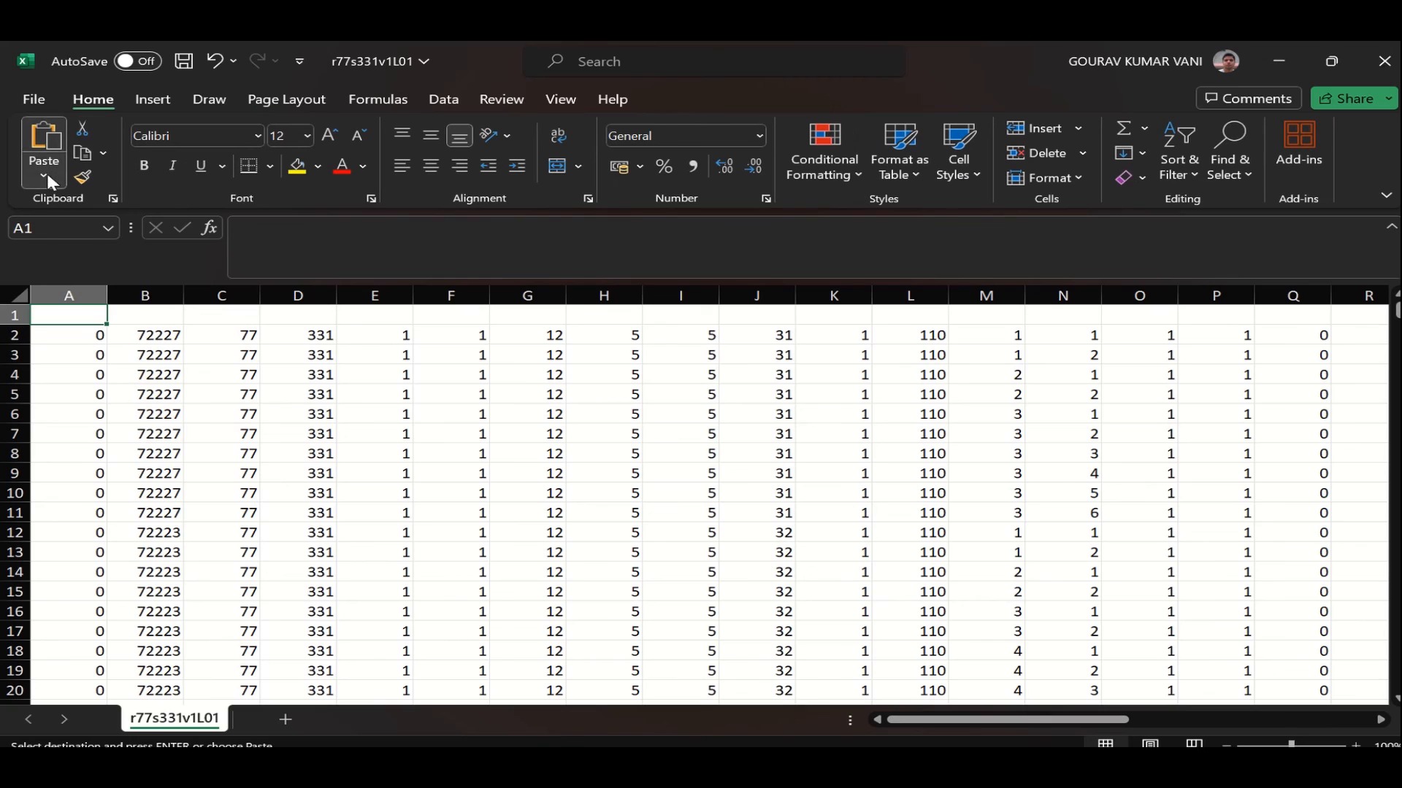
left_click(46, 170)
left_click(100, 261)
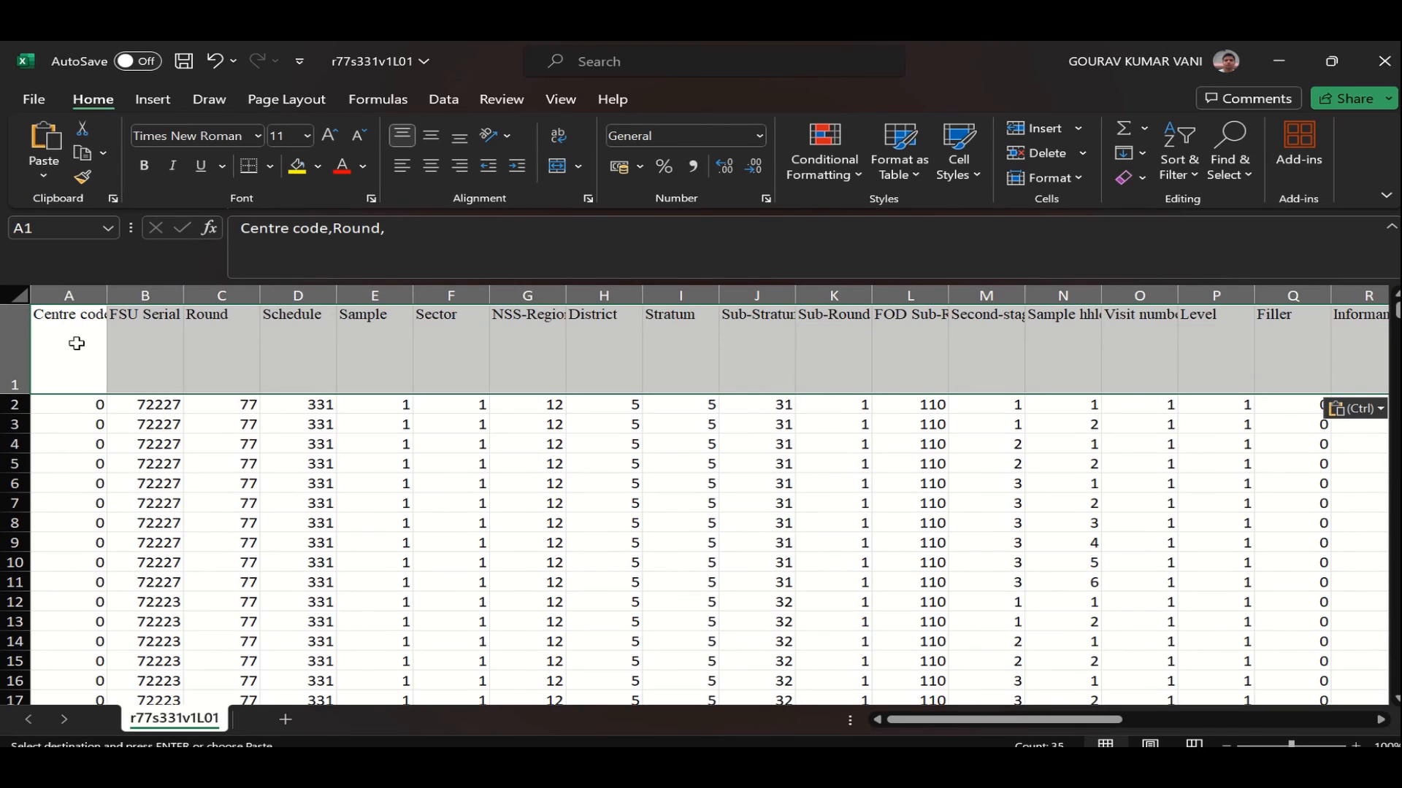
Step: Check the data's Round column against the remark in the Round row of the layout workbook
left_click(265, 382)
left_click(238, 375)
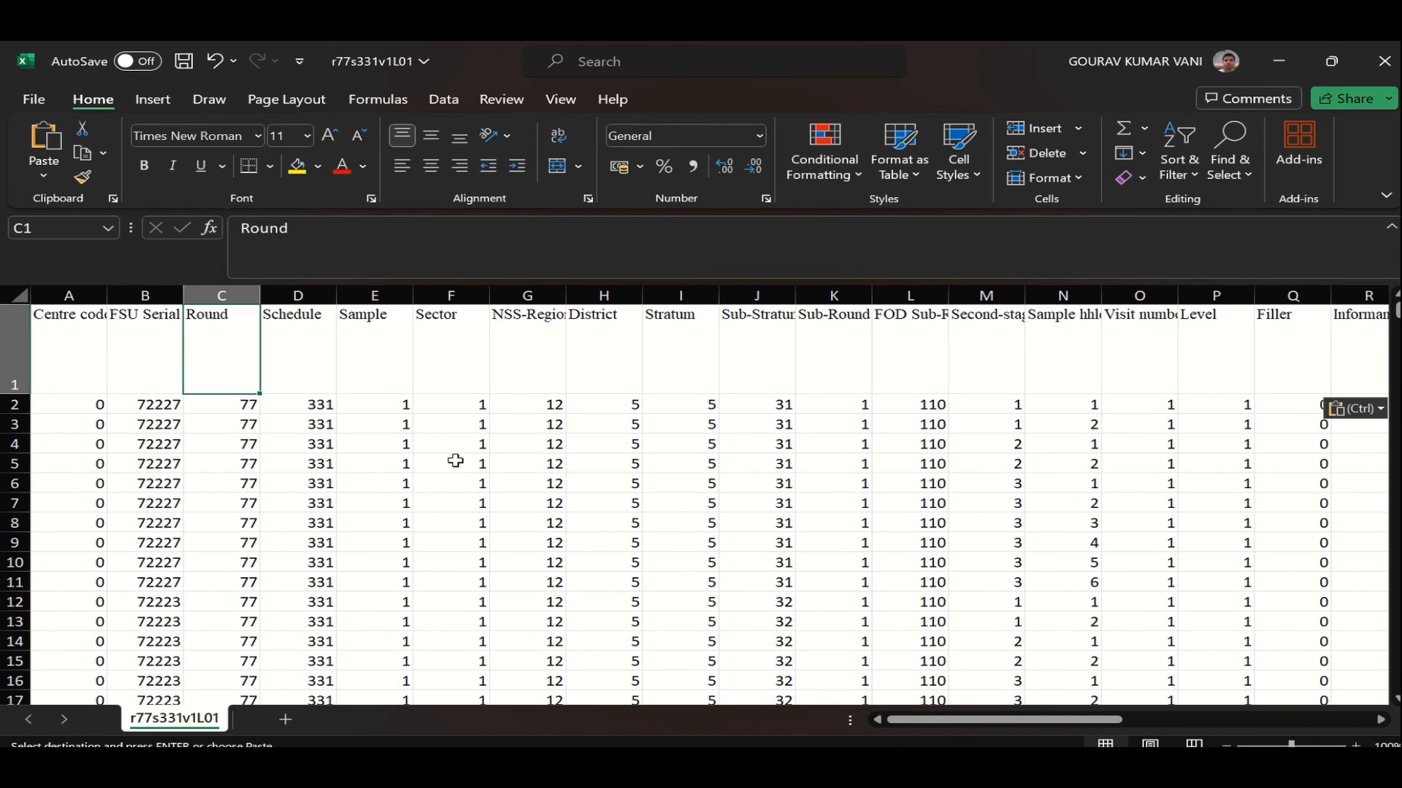
left_click(226, 406)
left_click(221, 313)
left_click(218, 297)
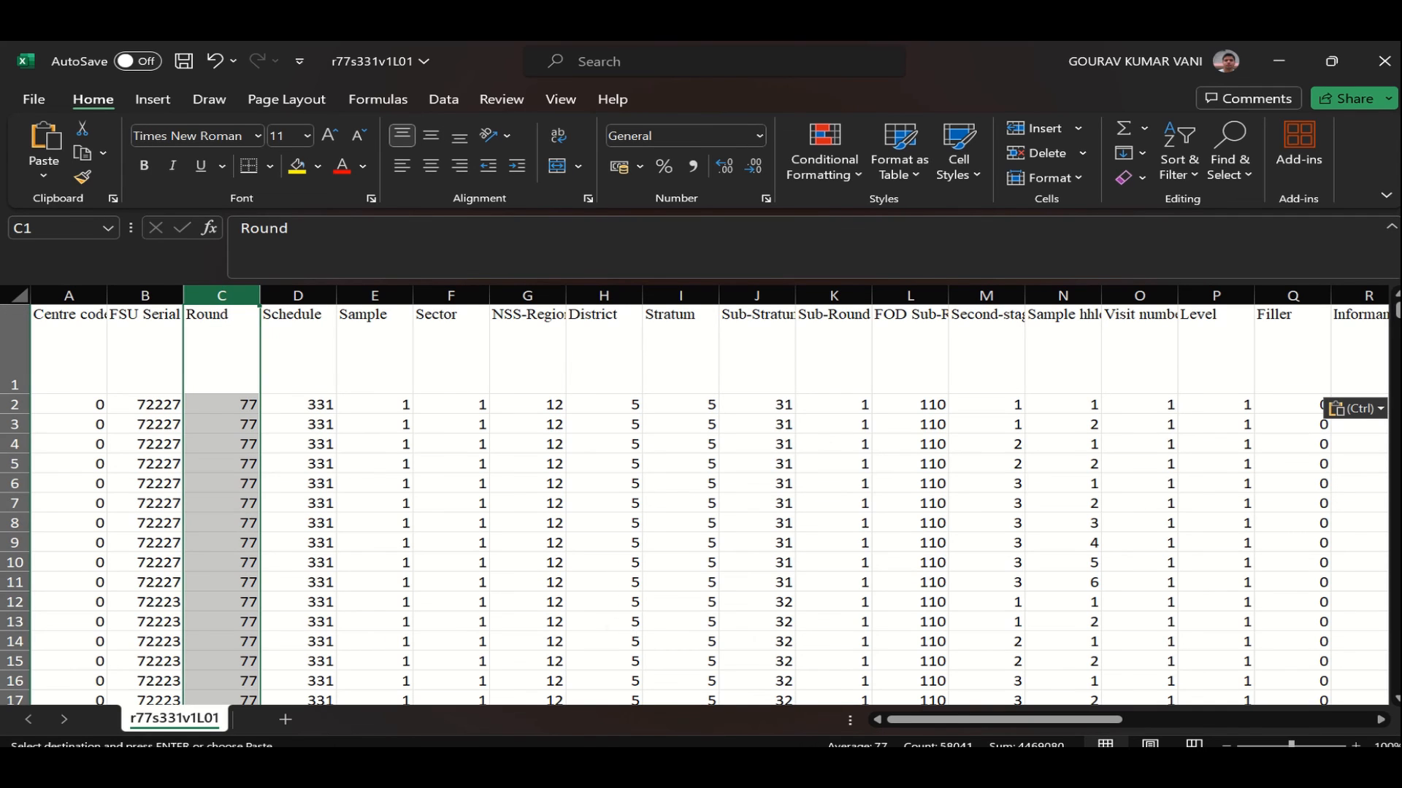
mouse_move(912, 766)
left_click(1124, 701)
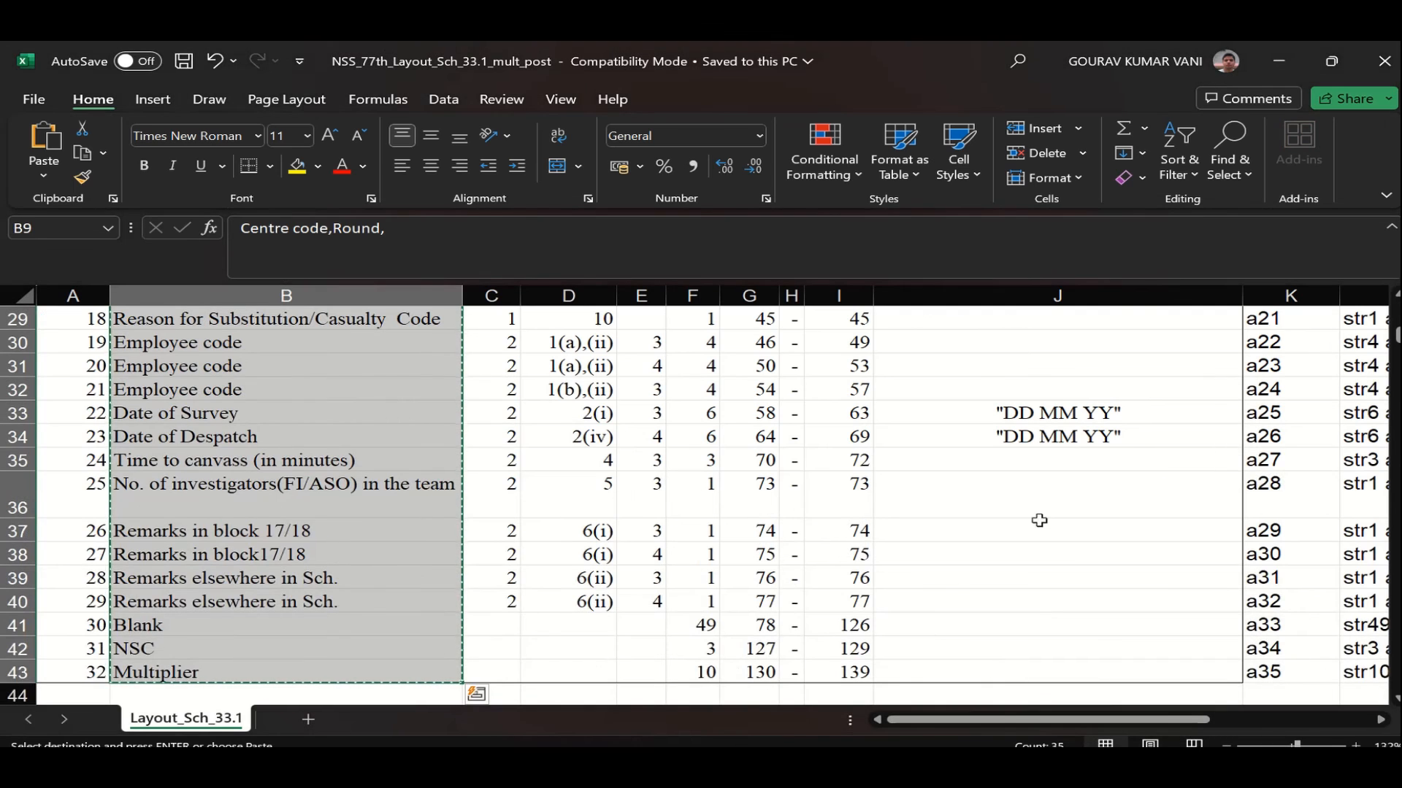
left_click_drag(1396, 339, 1396, 310)
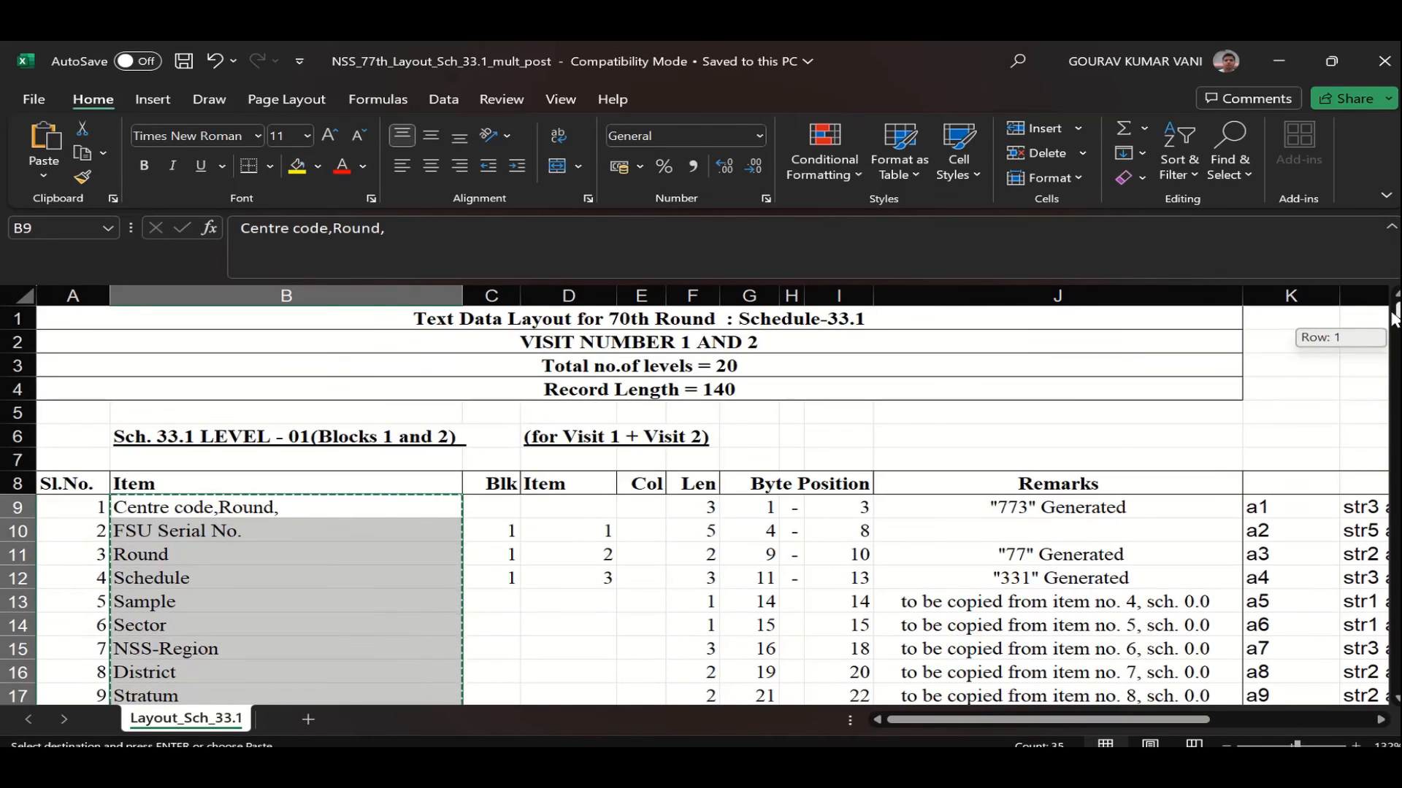
left_click(968, 558)
key("shift+space")
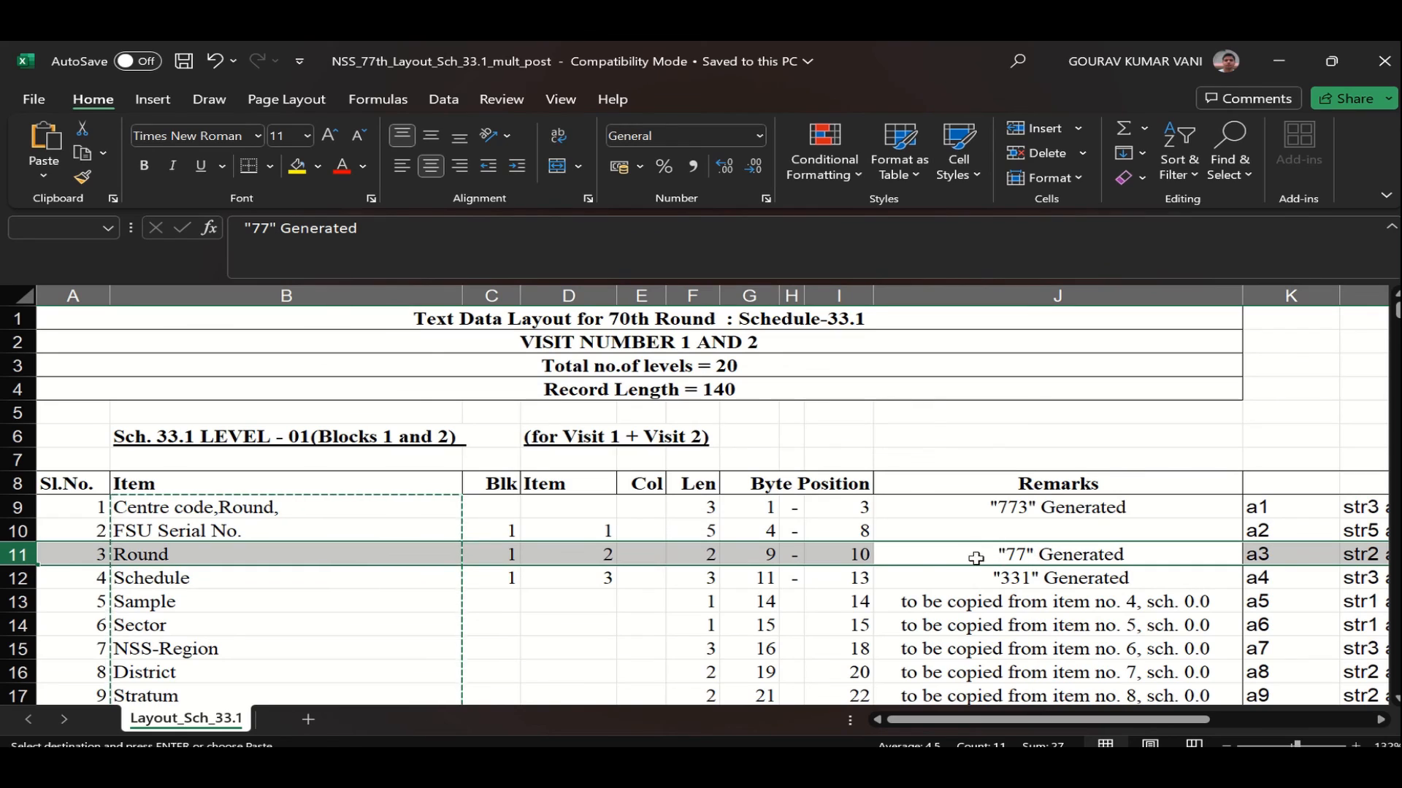
Step: Compare the Schedule row's remark in the layout with the values in the data's Schedule column
left_click(964, 578)
key("shift+space")
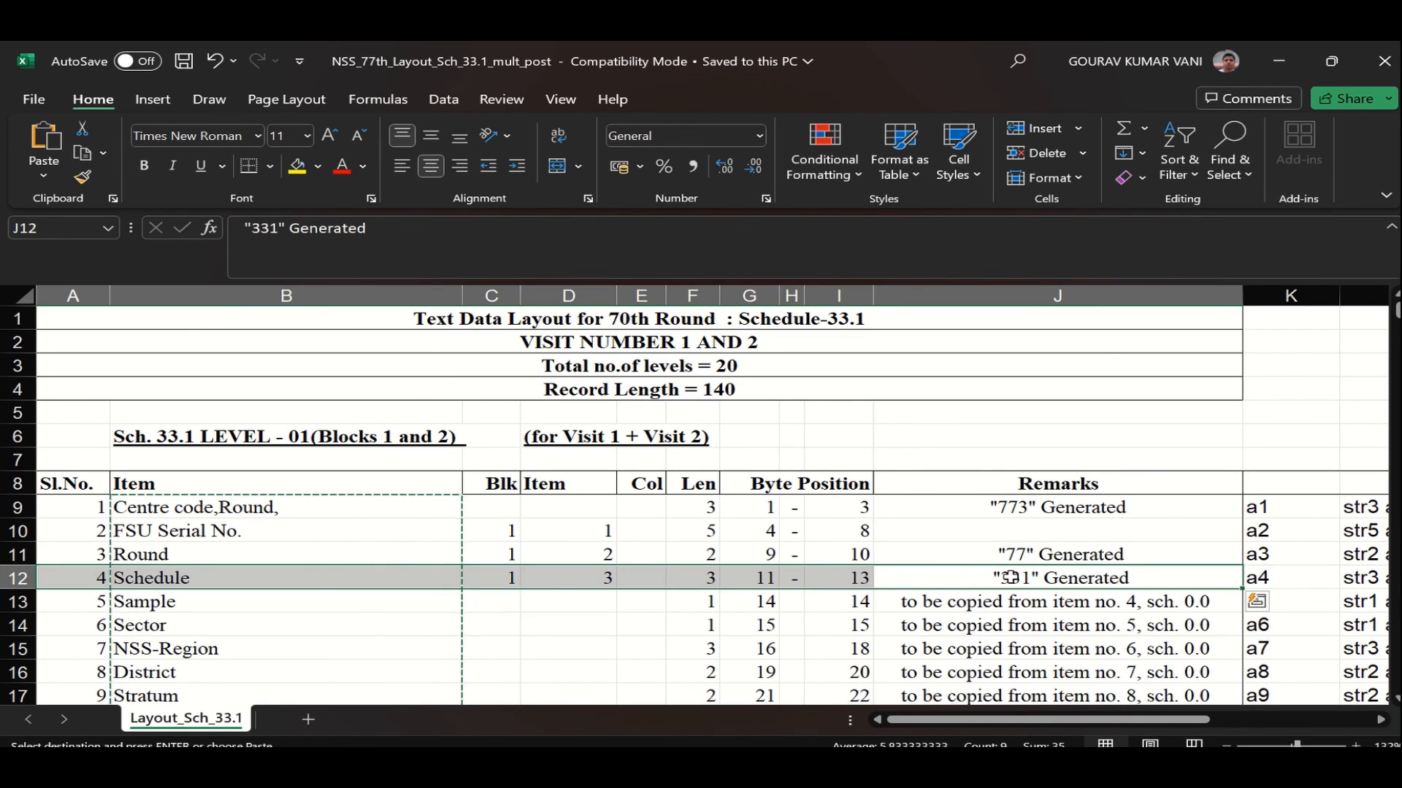
left_click(915, 771)
left_click(675, 679)
left_click(237, 457)
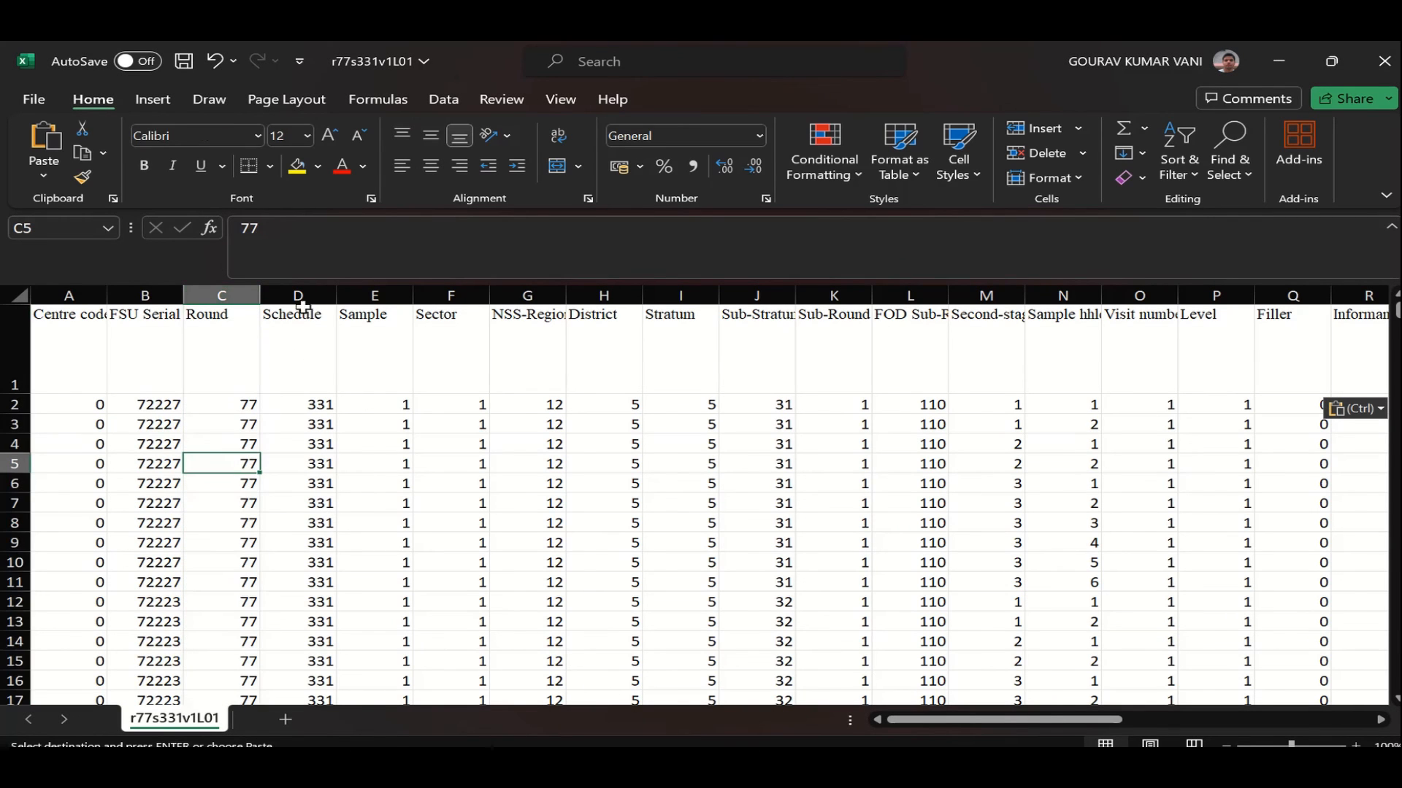
left_click(304, 297)
left_click_drag(303, 406, 307, 446)
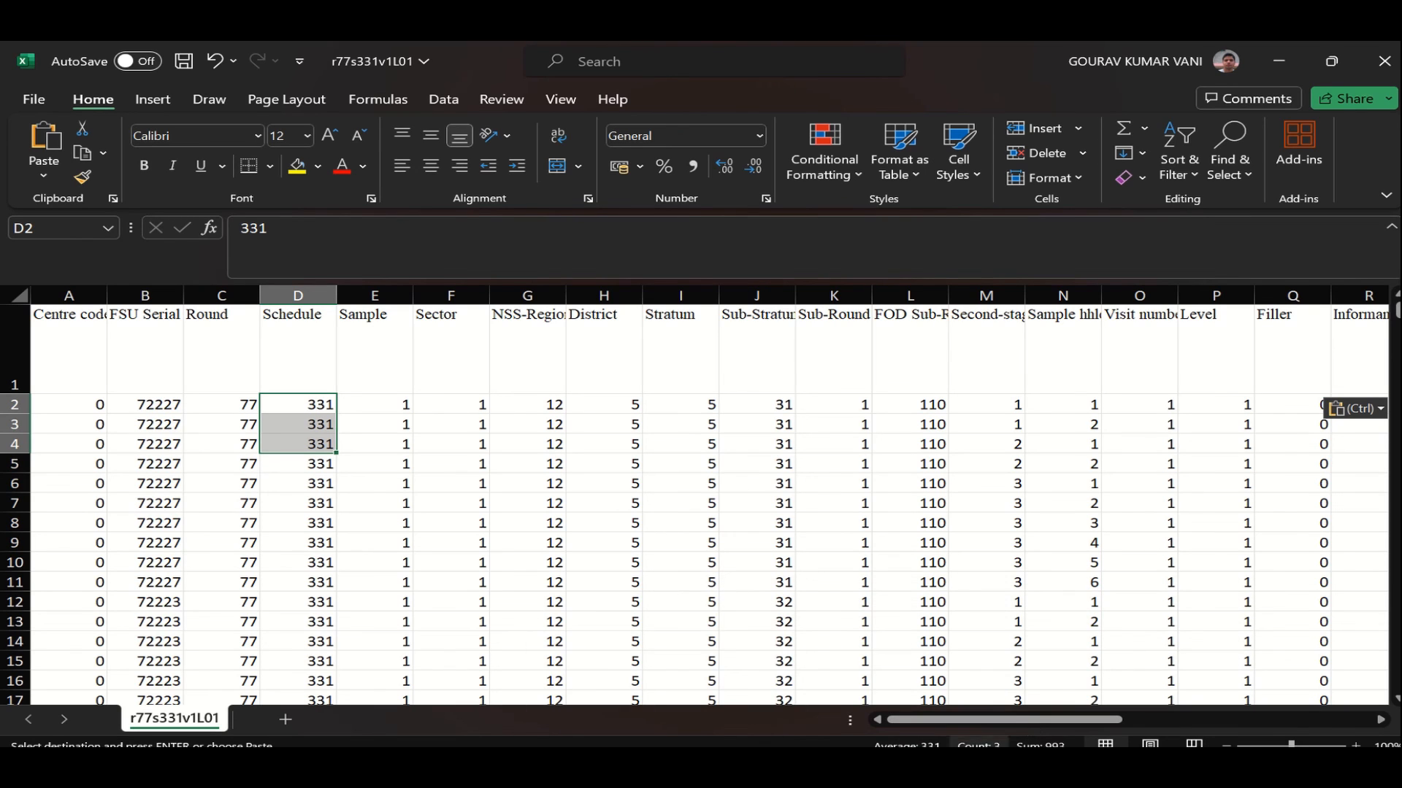
Step: Find the Level item's remark in the layout and compare it with the Level column of the split data
mouse_move(1029, 731)
left_click(1097, 699)
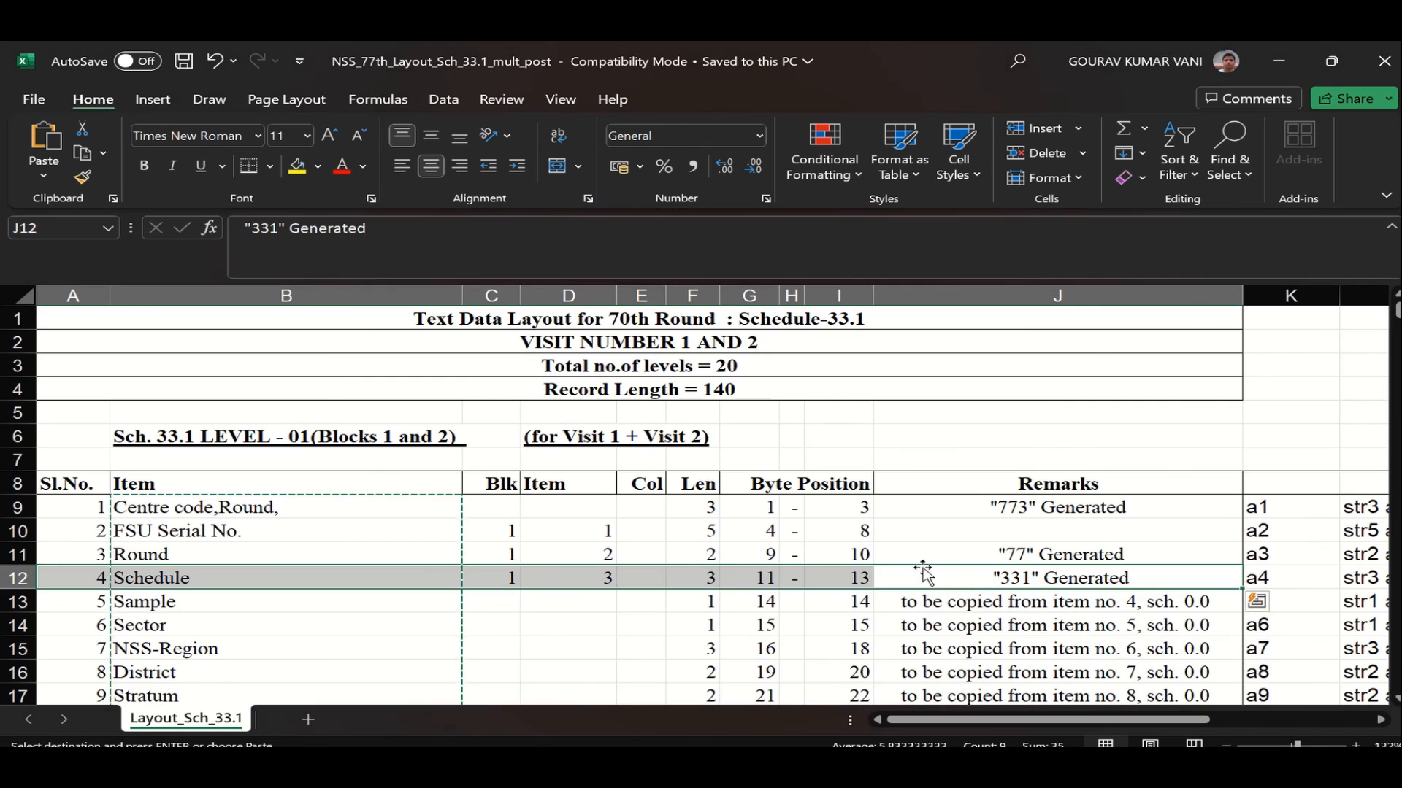
left_click(991, 642)
key("Down")
key("Down")
key("Down")
key("Down")
key("Down")
key("Down")
key("Down")
key("Down")
key("Down")
key("Down")
key("Down")
key("Down")
key("Up")
key("Up")
key("Up")
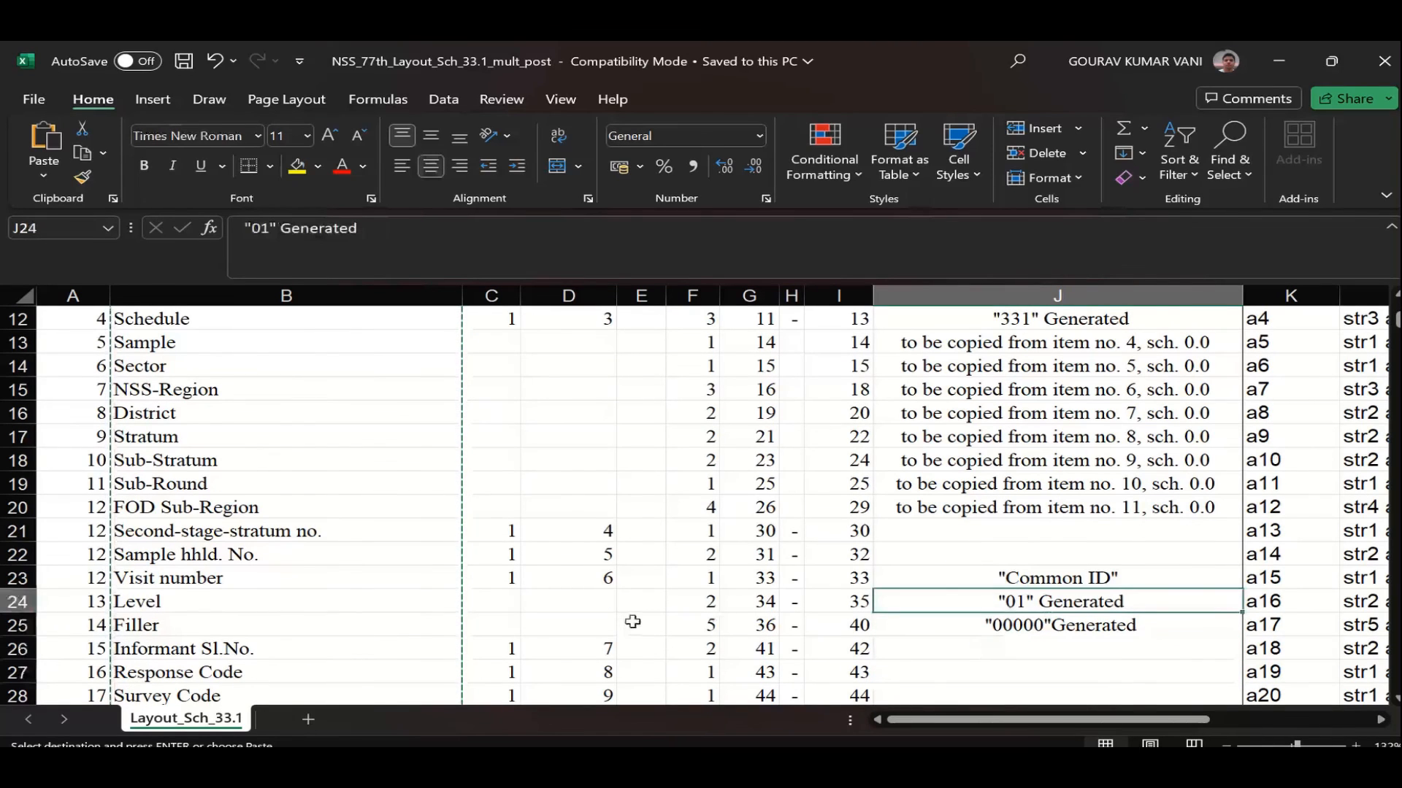
key("shift+space")
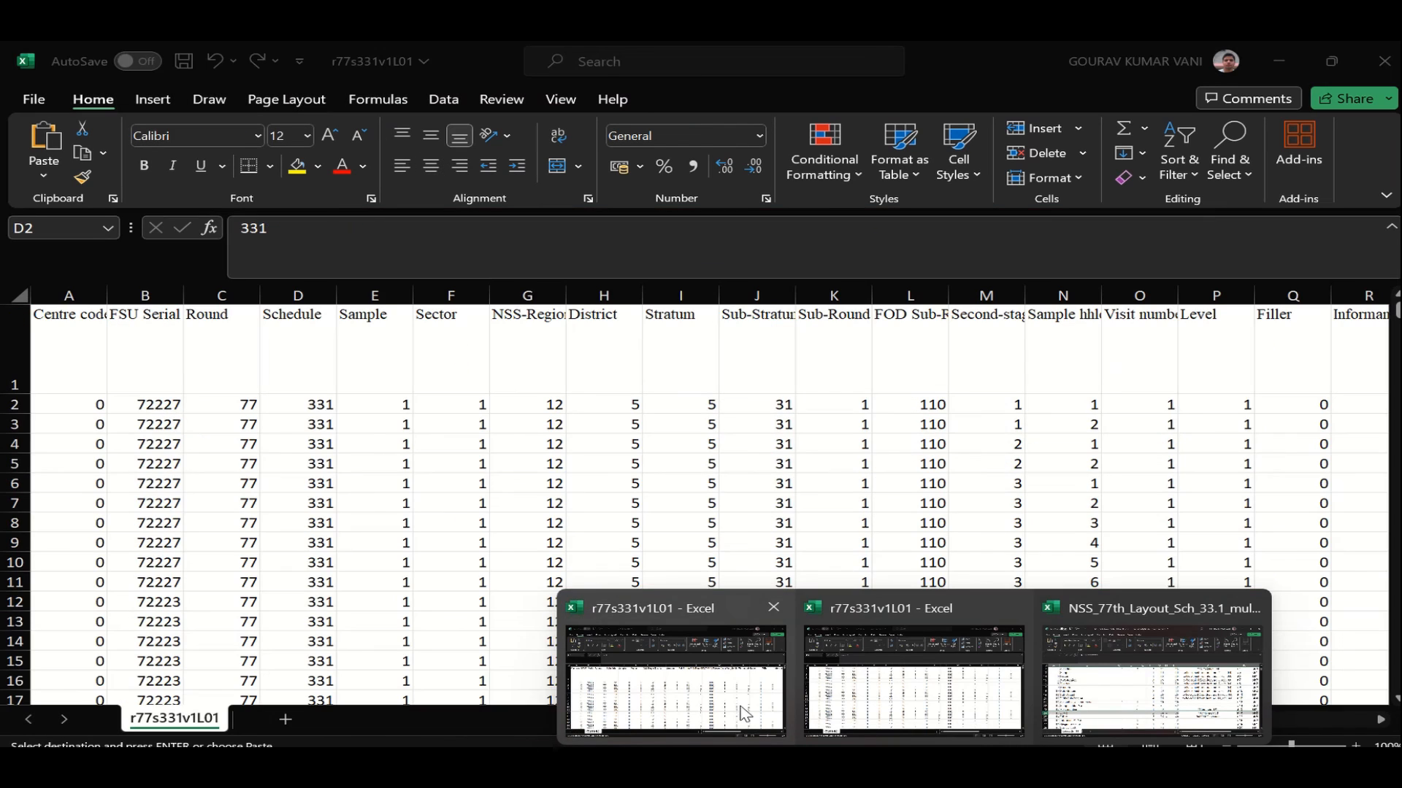
left_click(745, 713)
left_click_drag(947, 728, 989, 728)
left_click(973, 295)
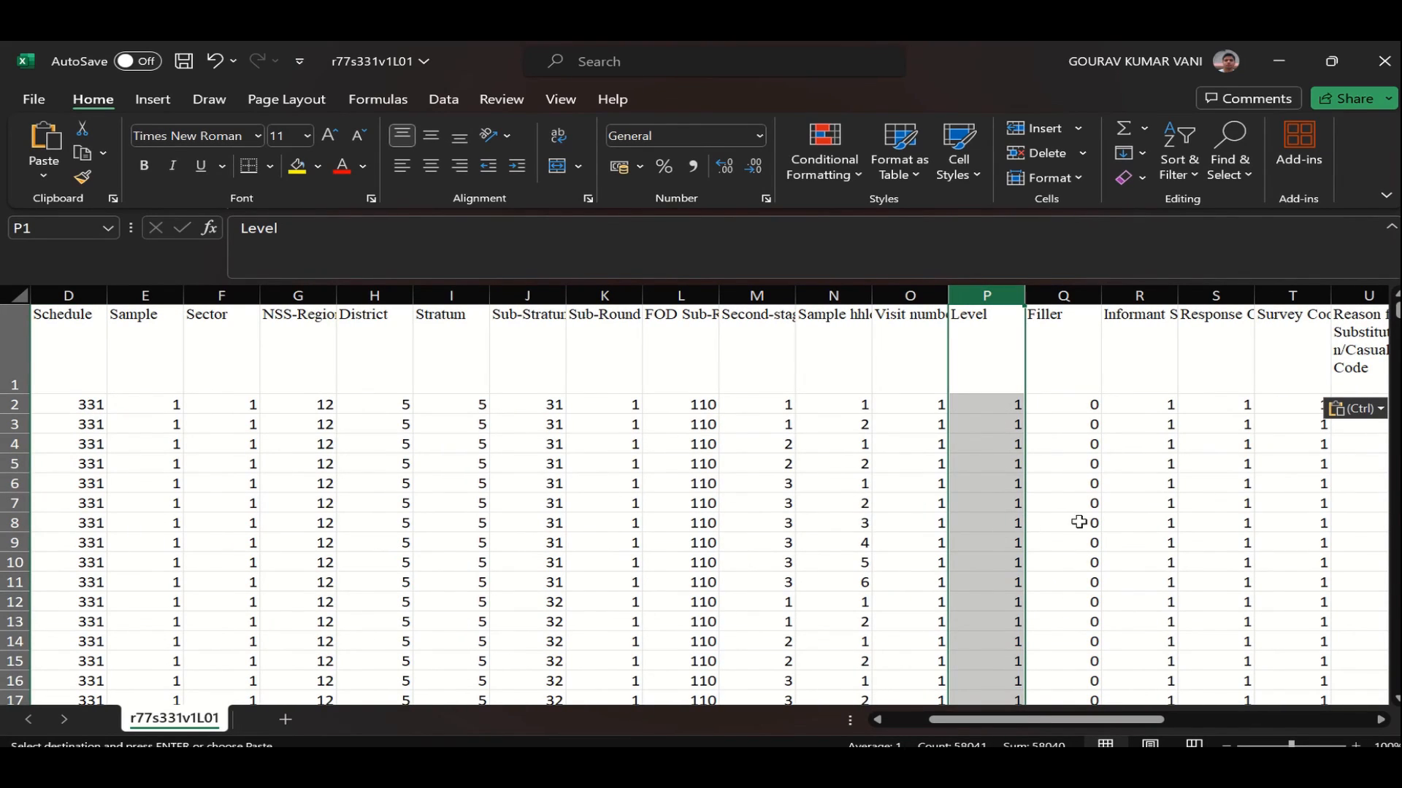
Step: Examine the Date of Survey and Date of Despatch columns in the split data and the values of their first records
left_click_drag(980, 725, 1143, 727)
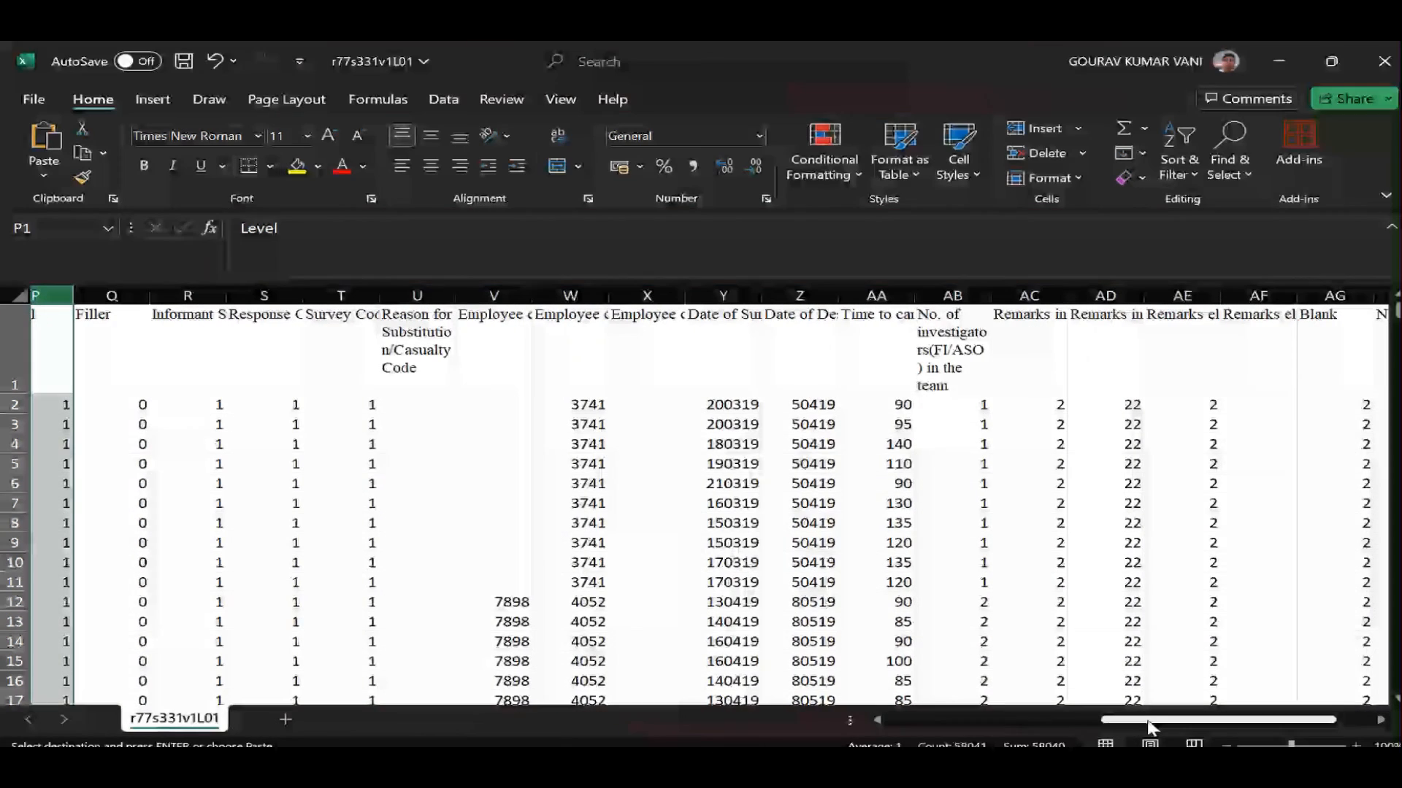
mouse_move(817, 298)
left_mouse_down()
mouse_move(878, 298)
mouse_move(810, 290)
left_mouse_up()
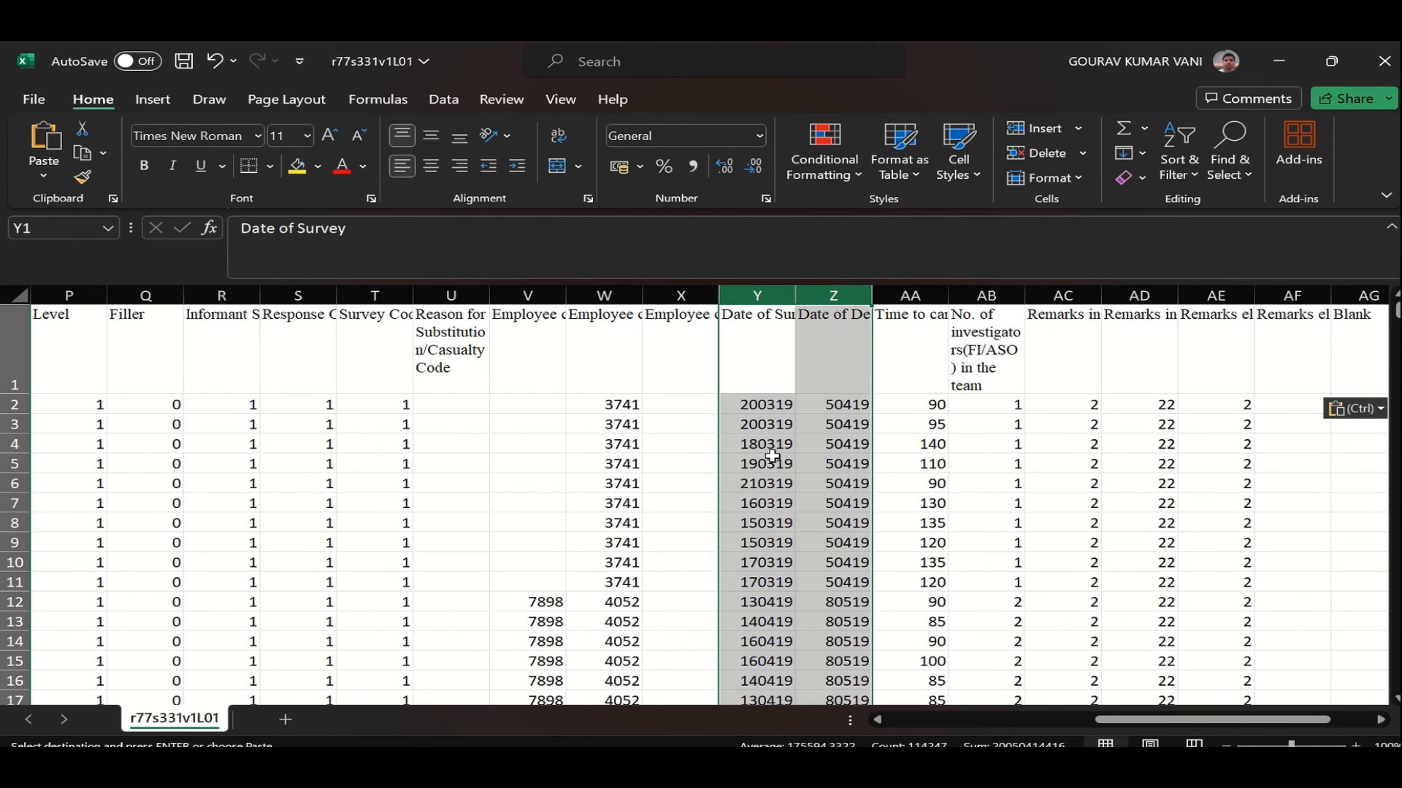
left_click(759, 403)
left_click(847, 406)
left_click(776, 444)
left_click(824, 446)
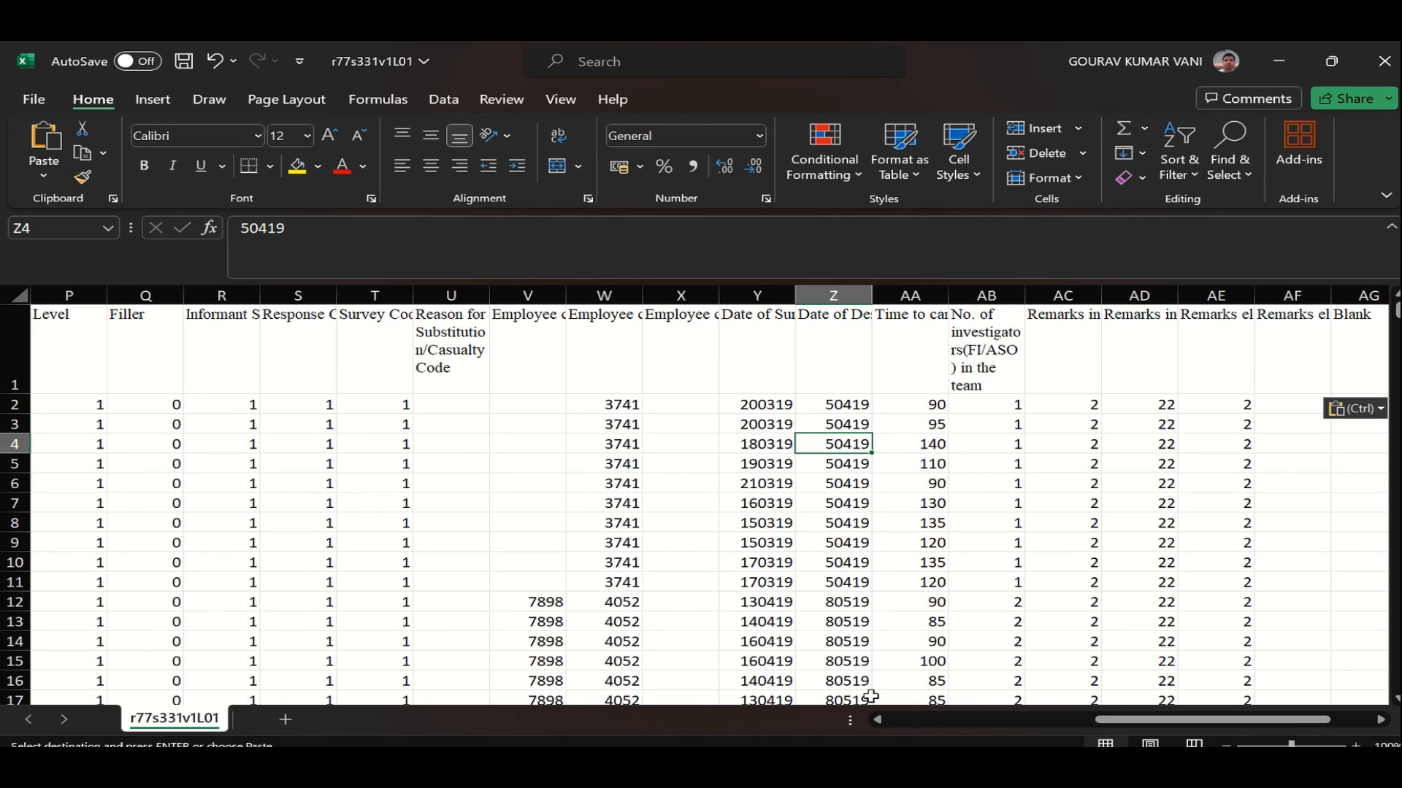
mouse_move(686, 45)
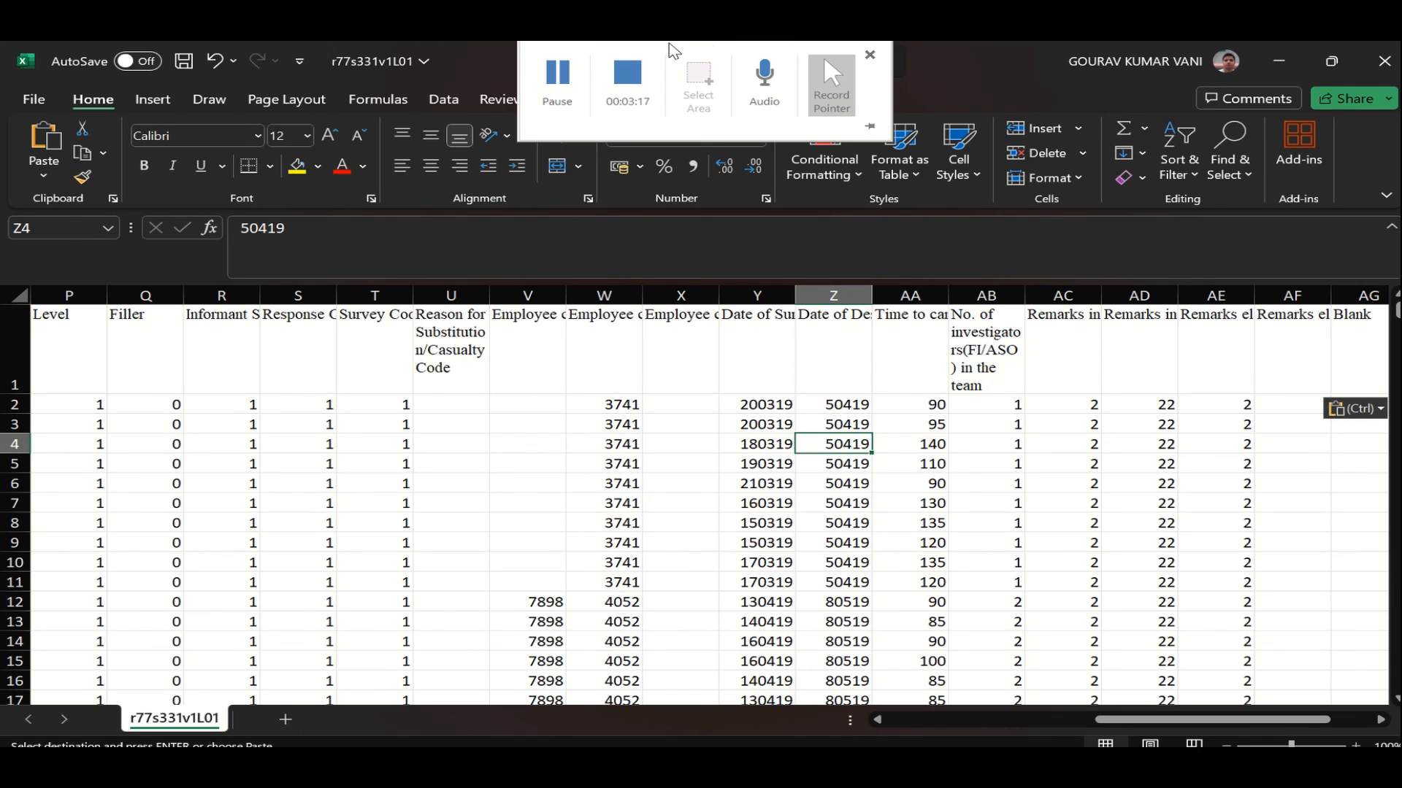